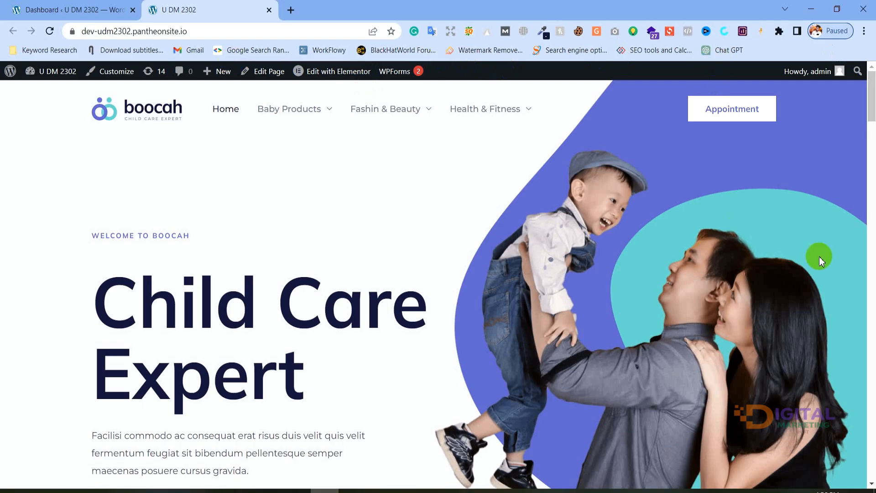
Step: Review the child care site's home page from header to footer, including the footer description, social links and copyright line
drag(871, 105, 871, 477)
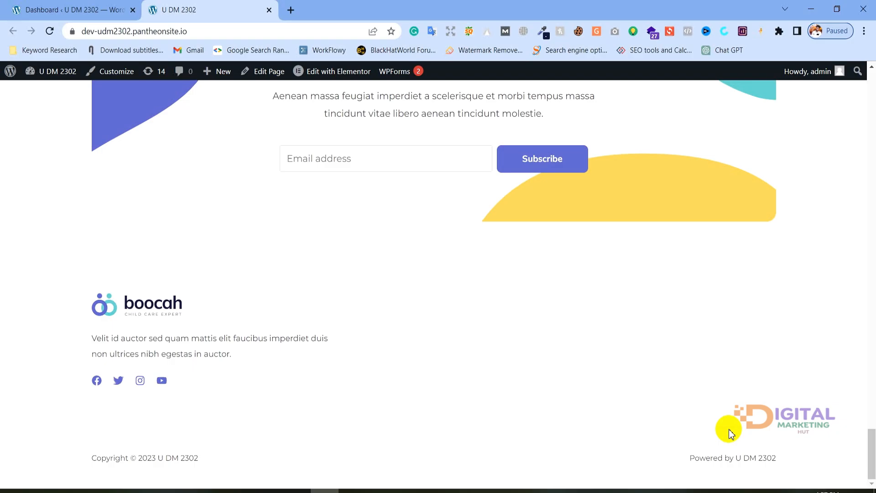
scroll(729, 429, up, 20)
scroll(719, 231, up, 10)
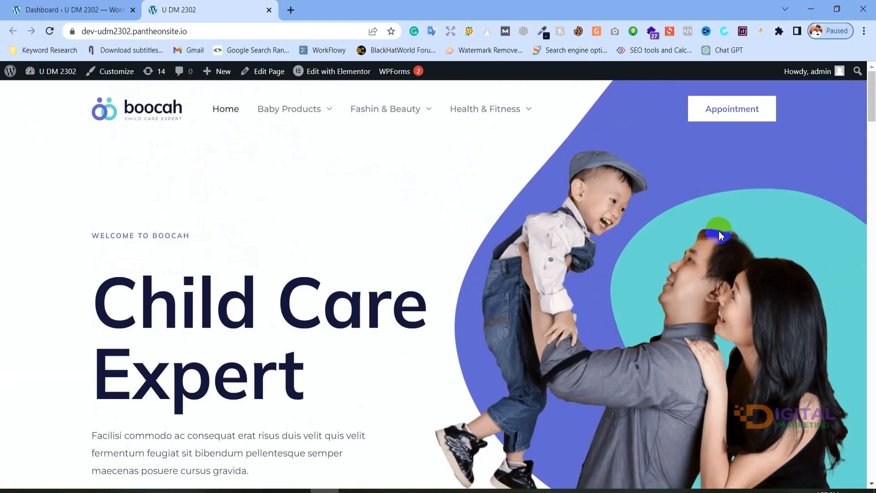
mouse_move(262, 114)
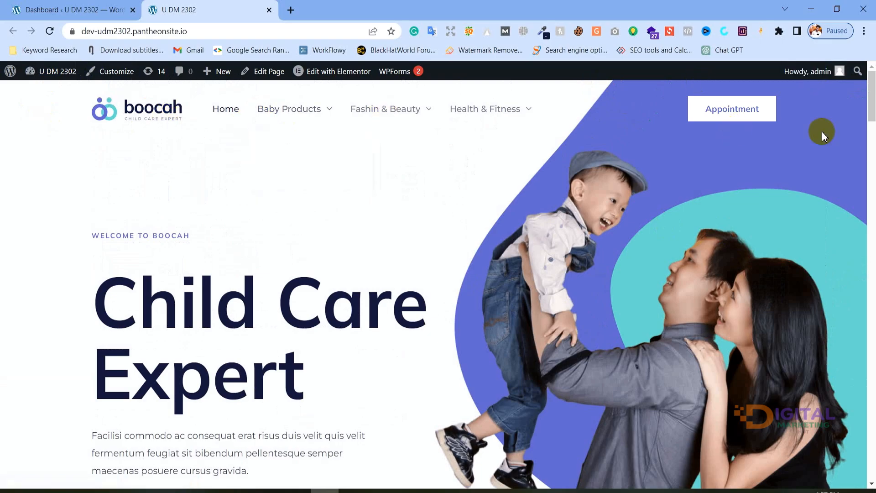
drag(869, 105, 869, 463)
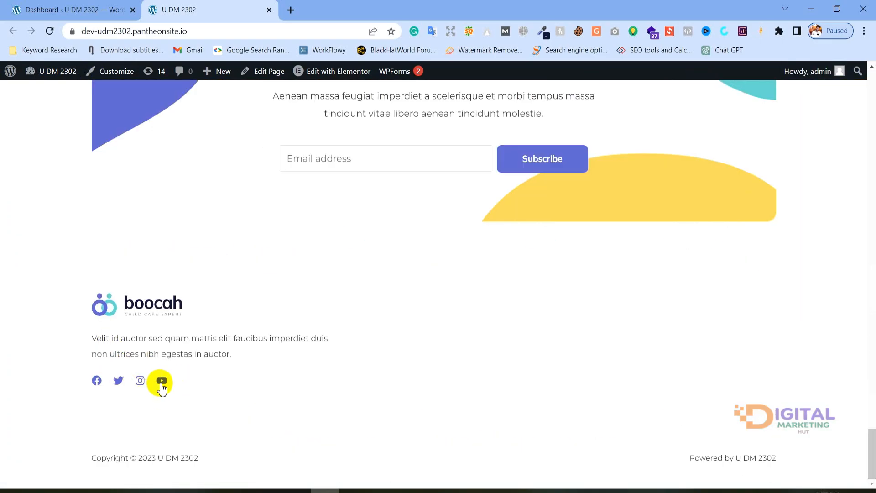
drag(215, 470, 102, 461)
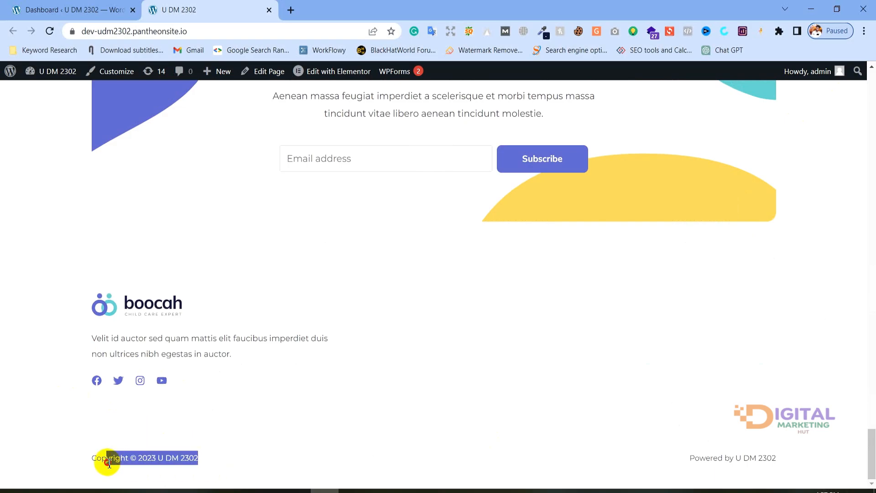
drag(232, 355, 101, 345)
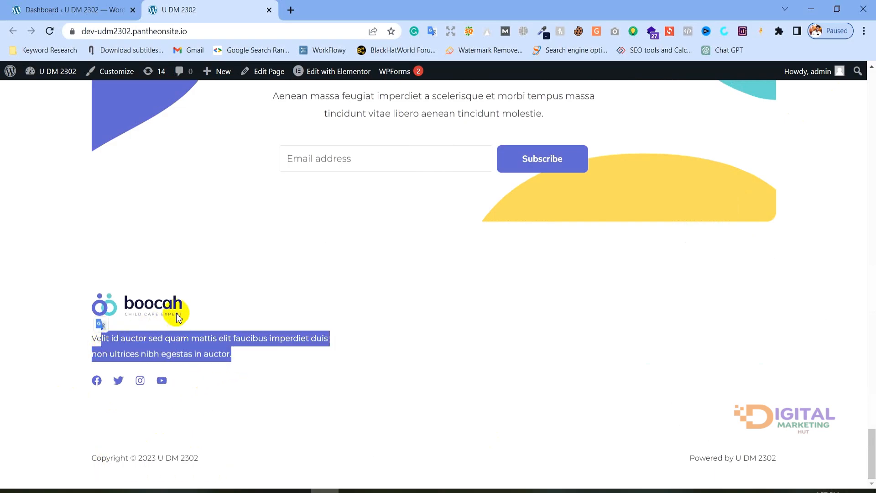
drag(869, 436, 845, 84)
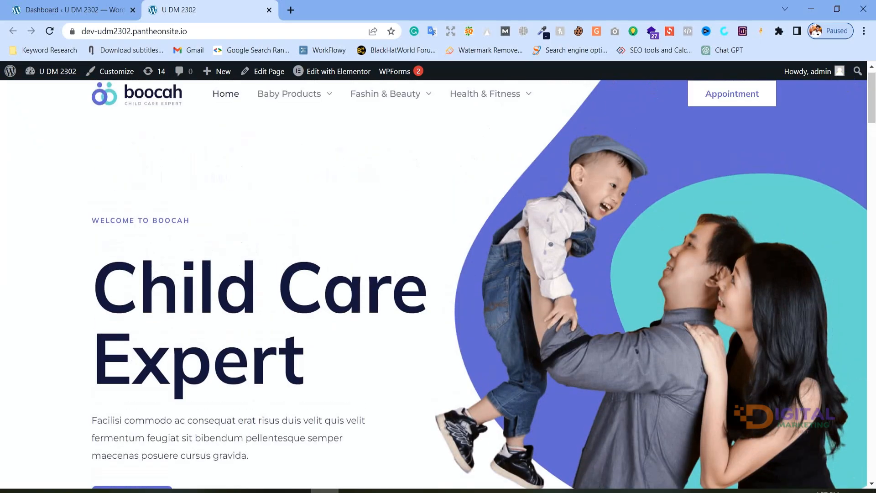
scroll(313, 247, up, 1)
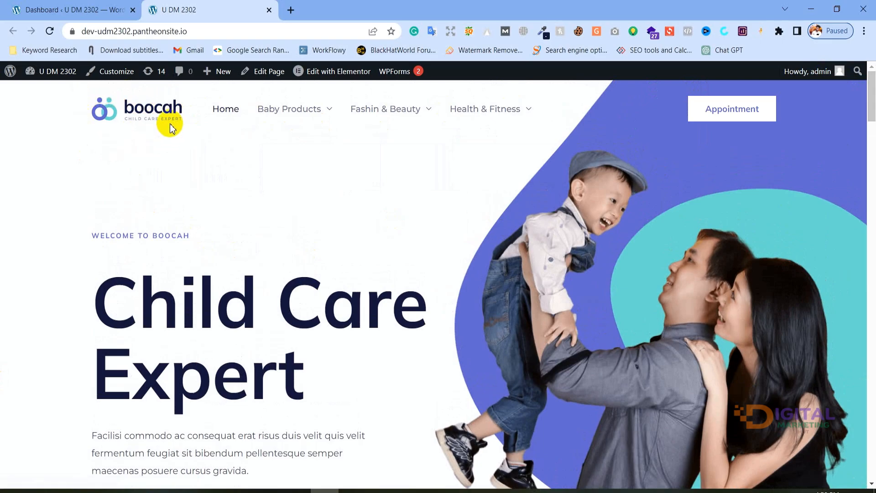
Step: Examine the header menus, including the Baby Products submenu, and the home page sections down to the featured article cards
mouse_move(505, 105)
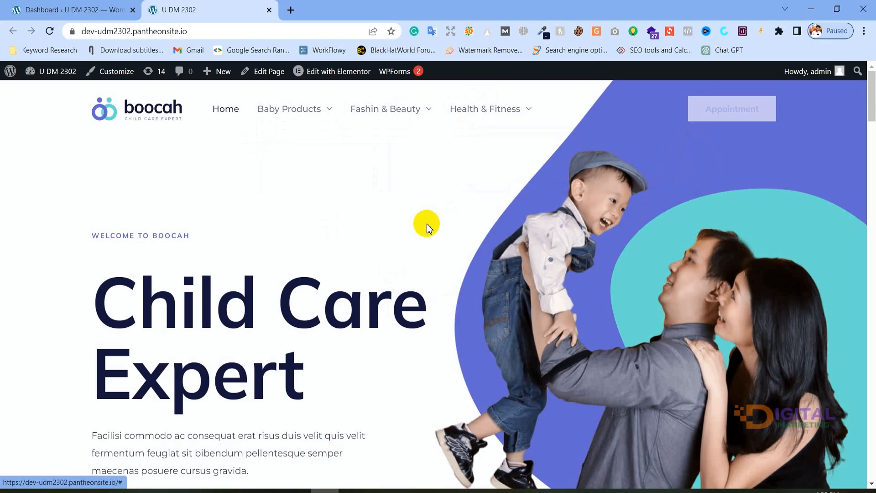
drag(869, 93, 872, 142)
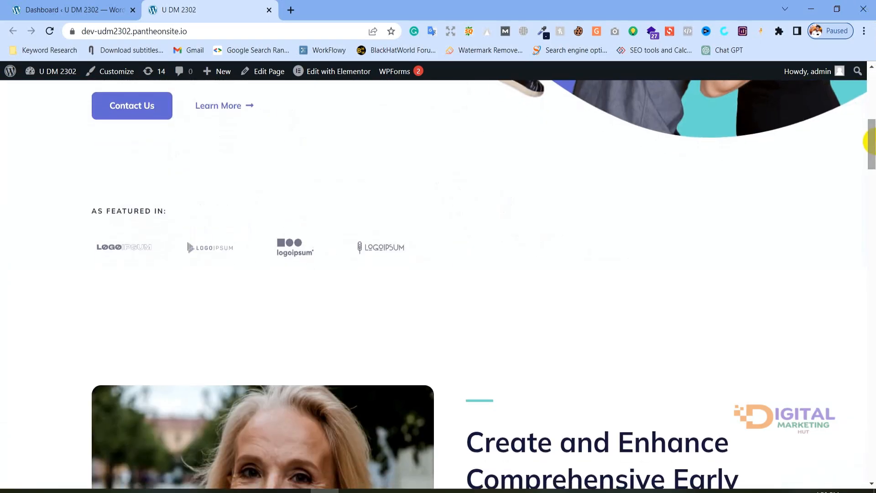
scroll(436, 219, up, 9)
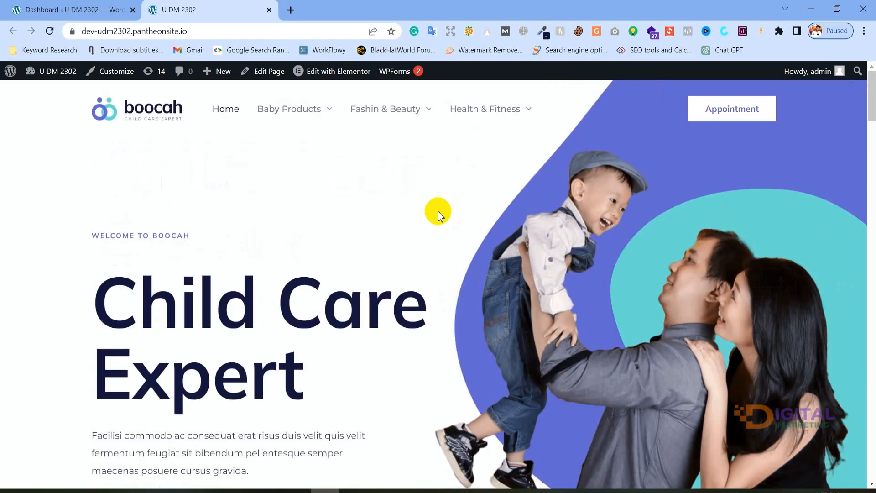
mouse_move(322, 110)
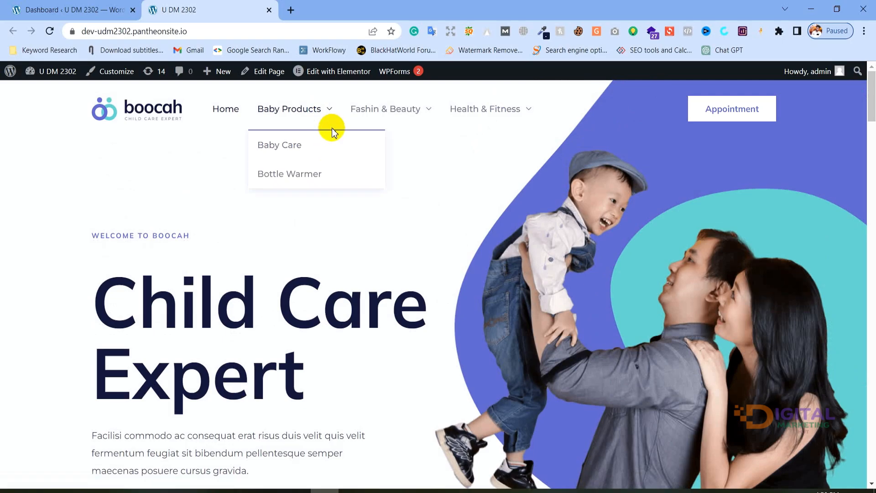
click(55, 8)
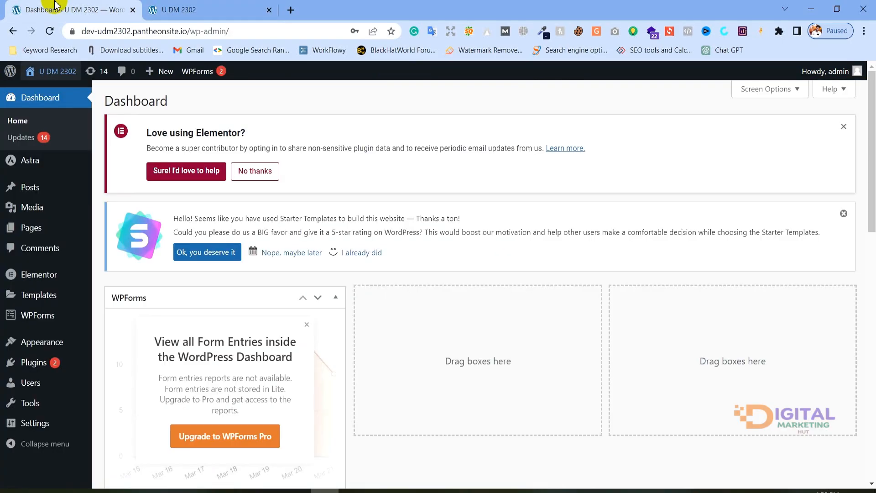
click(156, 4)
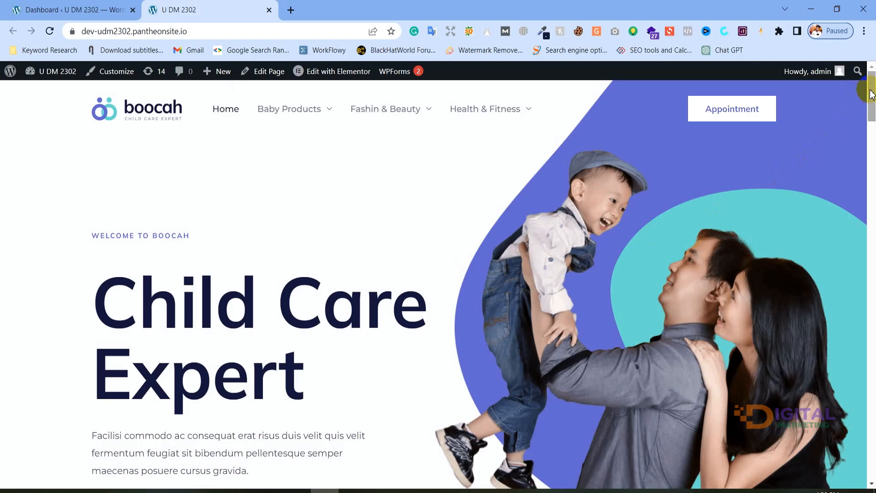
drag(871, 94, 868, 71)
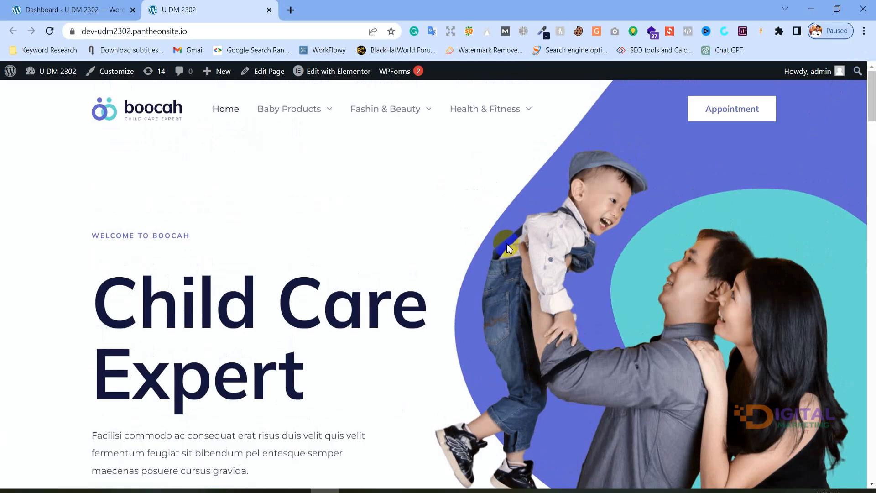
drag(870, 101, 872, 235)
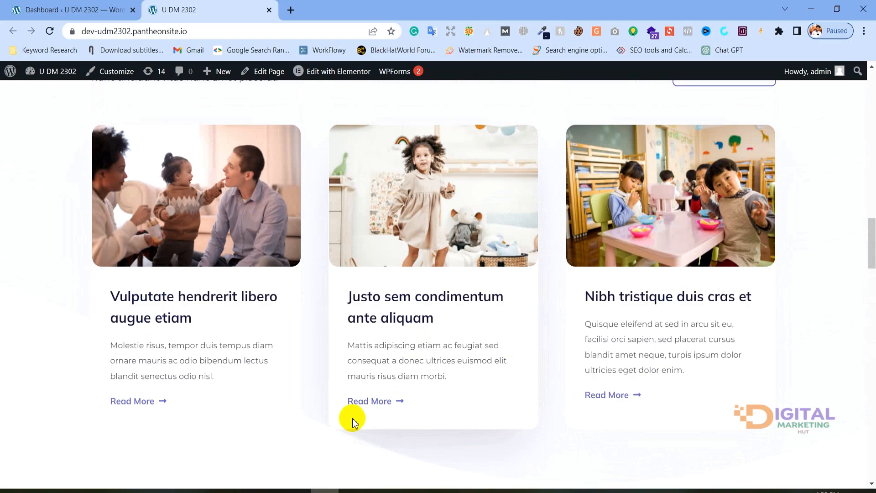
Step: Switch to the WordPress dashboard, inspect the Posts submenu and enlarge the page zoom by two levels
click(20, 9)
mouse_move(37, 188)
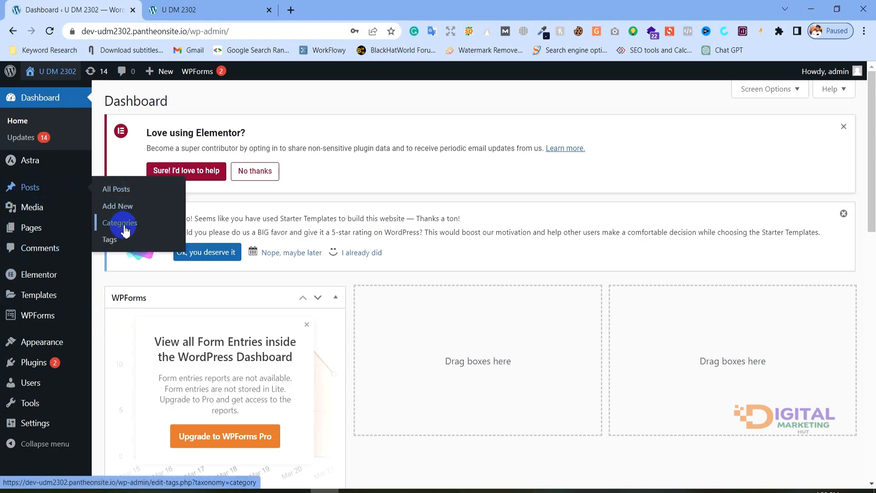
key(ctrl+plus)
key(ctrl+plus)
mouse_move(35, 279)
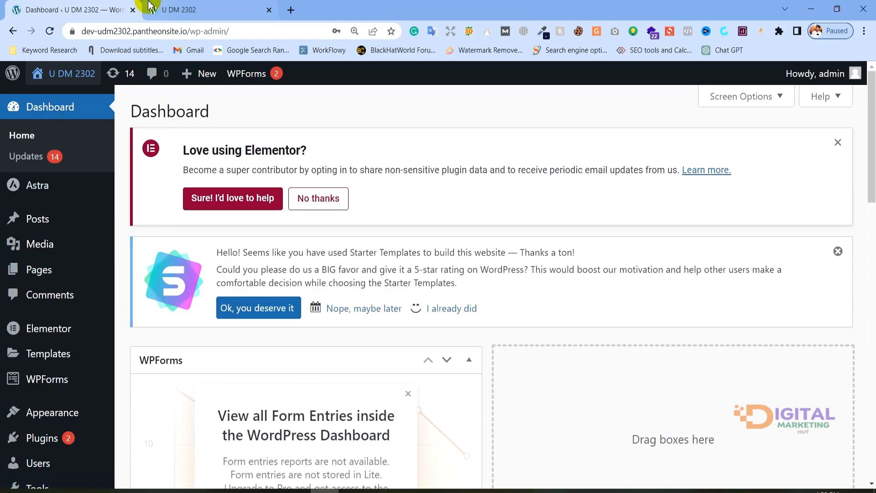
mouse_move(151, 7)
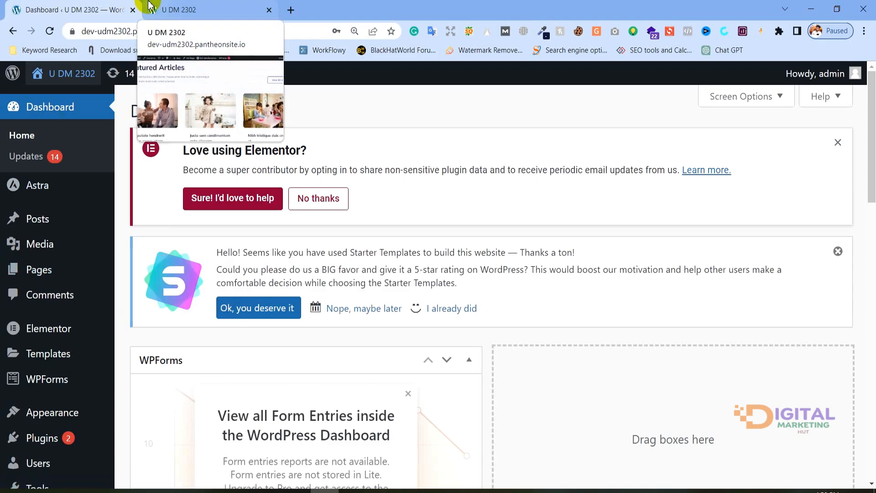
Step: Load healthnsoft.com in a new tab and open its Privacy Policy and Affiliate Disclosure footer links in separate tabs
click(291, 10)
text(he)
key(Return)
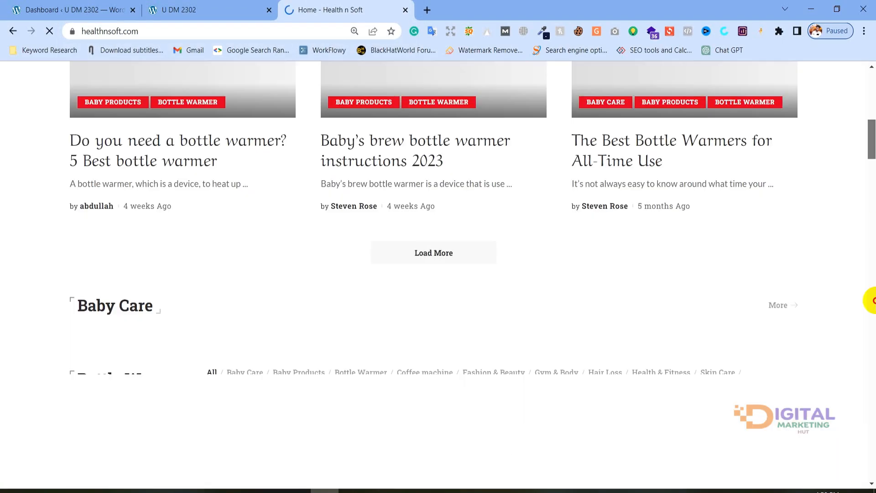
drag(874, 300, 875, 479)
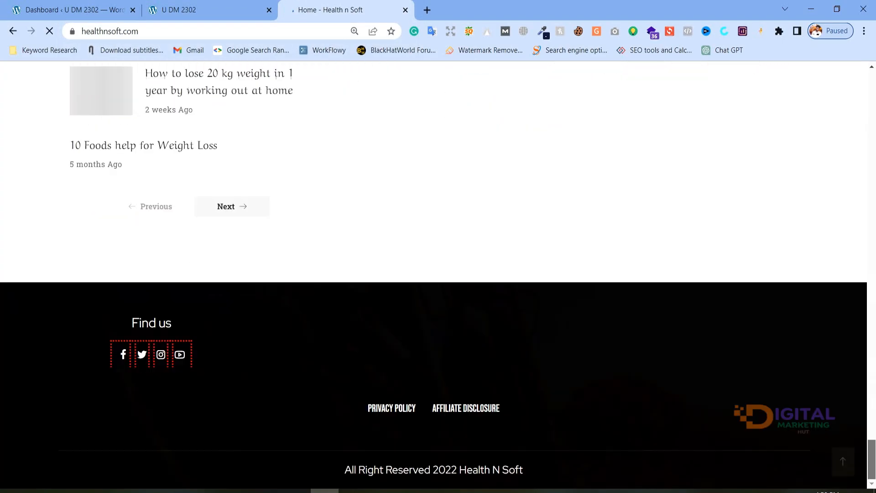
click(384, 411)
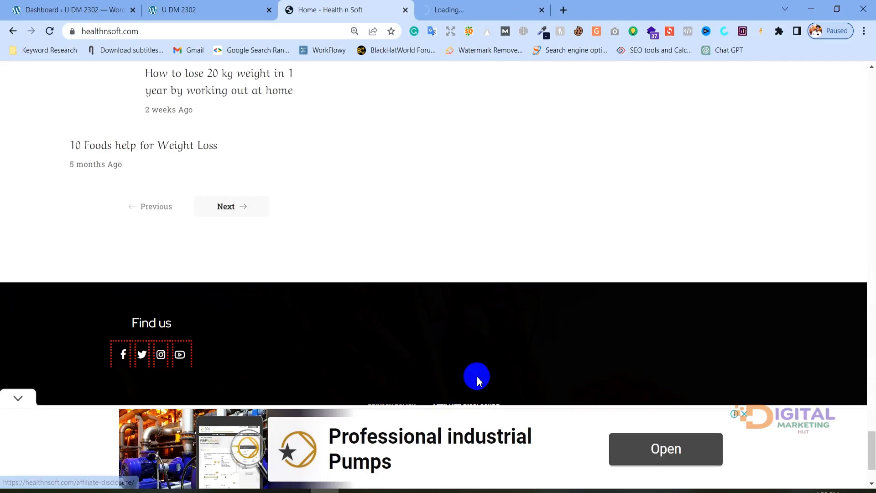
ctrl+click(466, 308)
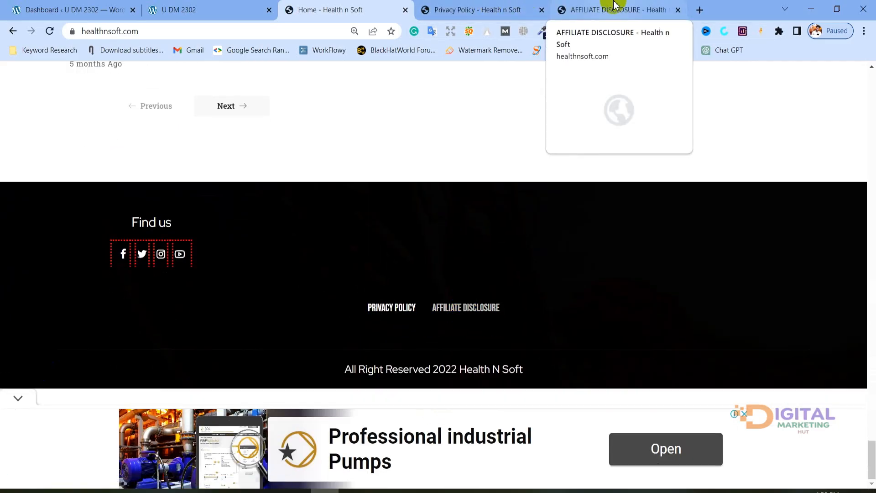
Step: Look over the Affiliate Disclosure page with its title and sections, and the Privacy Policy page
click(612, 9)
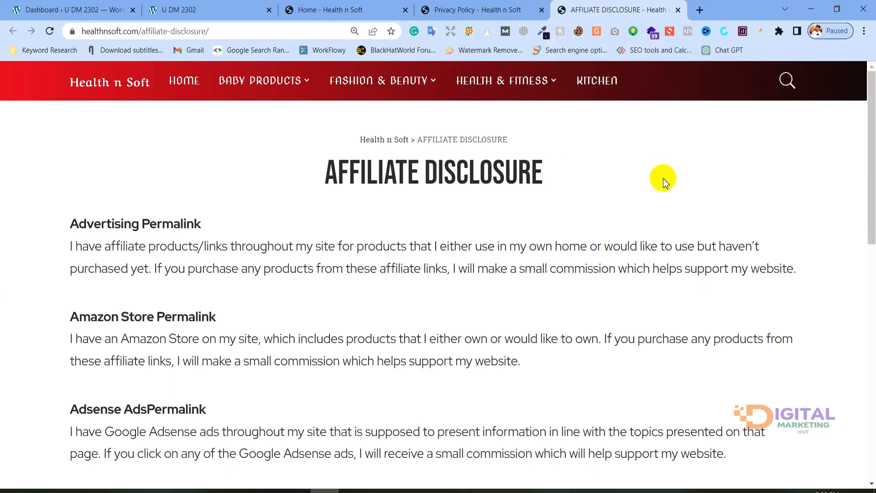
drag(322, 164, 544, 170)
mouse_move(869, 118)
mouse_down()
mouse_move(870, 299)
mouse_move(869, 124)
mouse_up()
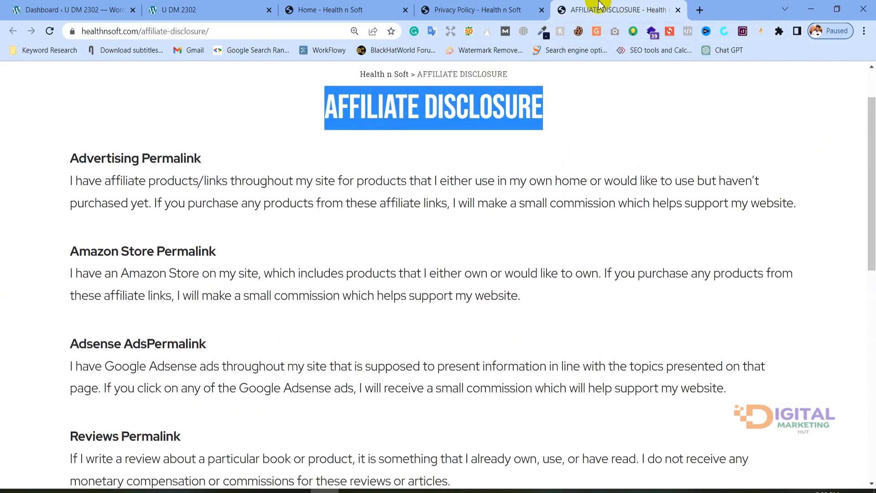
click(498, 8)
drag(869, 68, 867, 6)
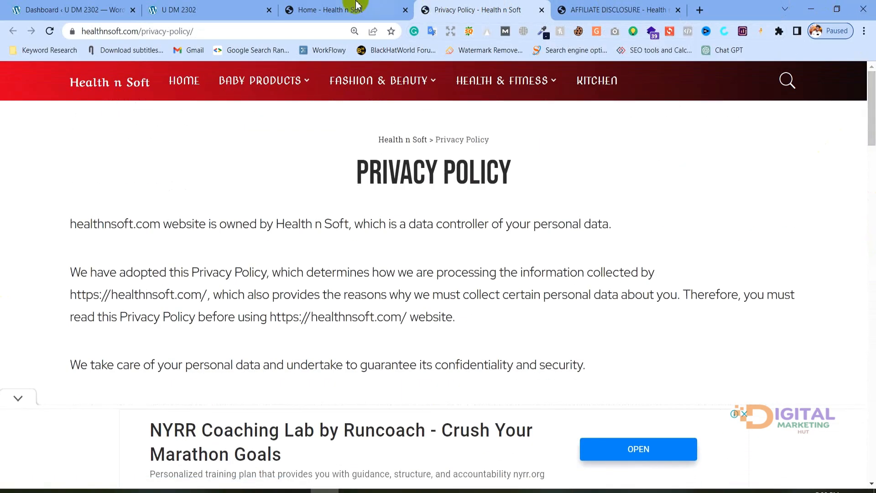
Step: Open the Fashion & Beauty category in a new tab and go to its article on the 6 best products for hair growth, dismissing the ad
middle_click(364, 88)
click(558, 8)
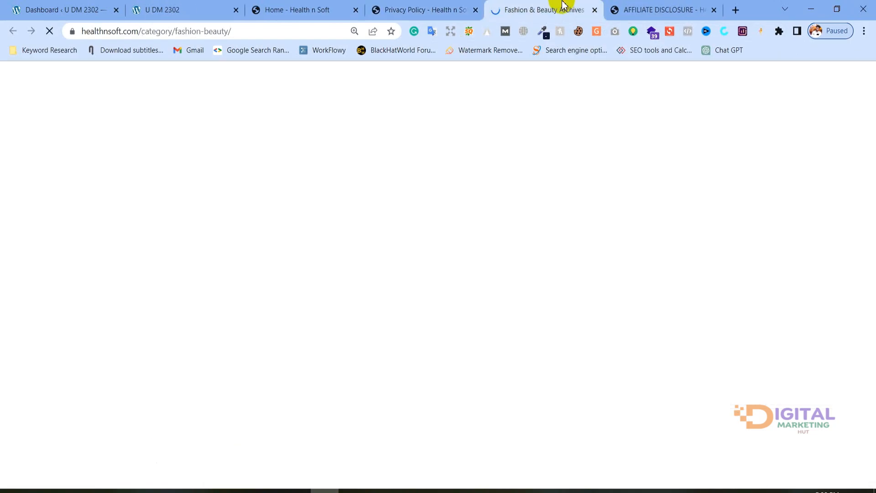
scroll(322, 256, down, 1)
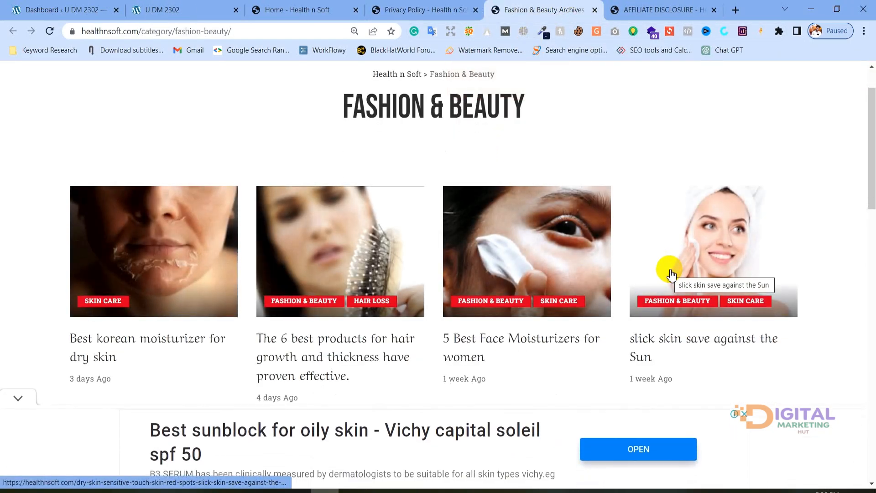
click(349, 347)
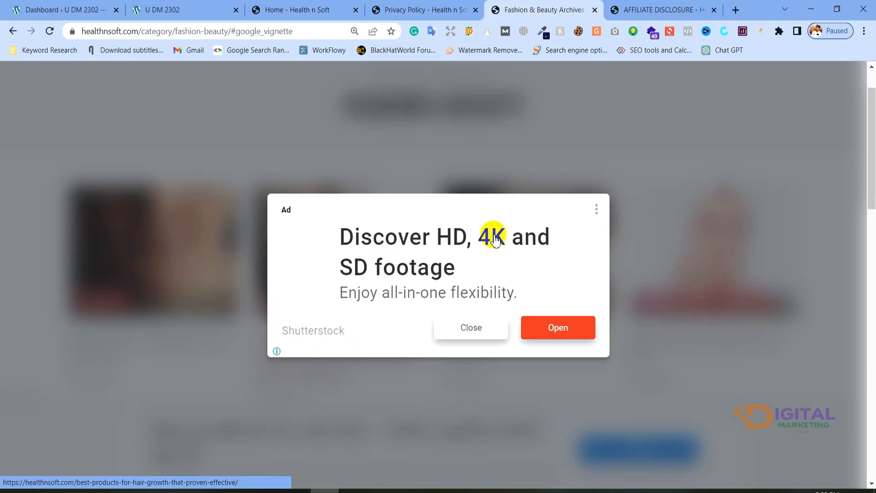
click(470, 328)
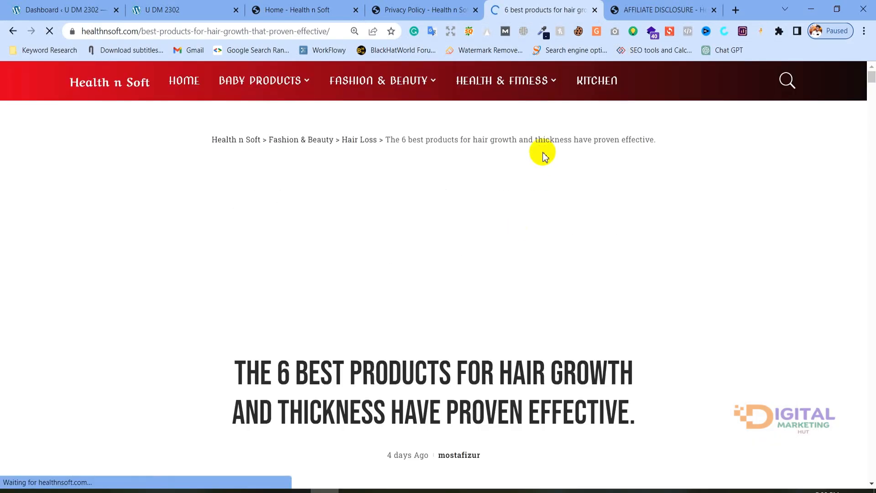
Step: Read through the hair growth article's content and structure, collapsing the anchored ad banner
scroll(543, 152, down, 9)
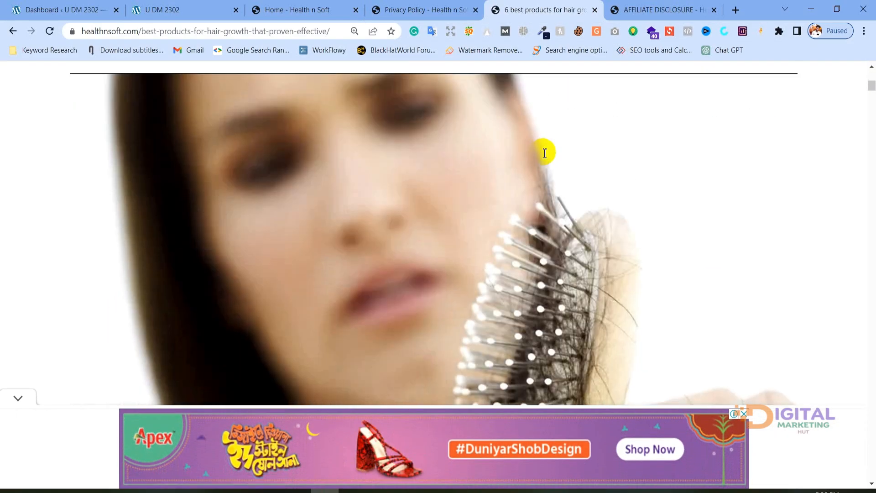
scroll(544, 153, down, 15)
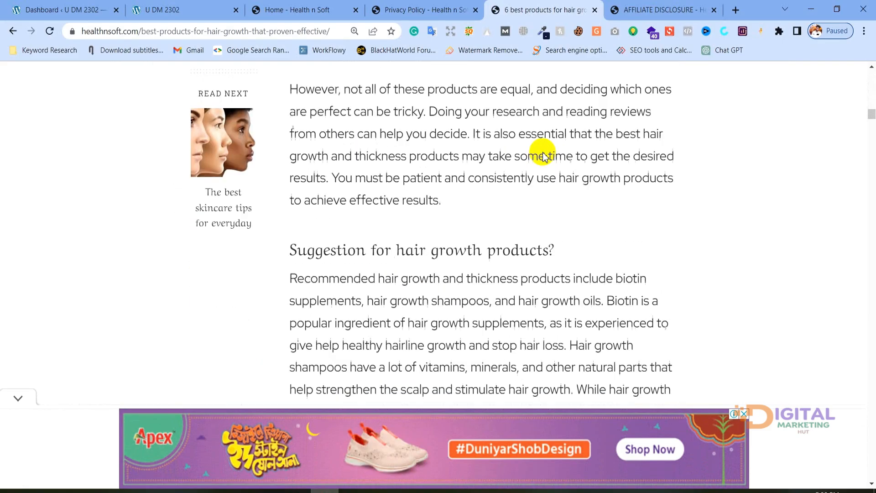
scroll(543, 153, down, 8)
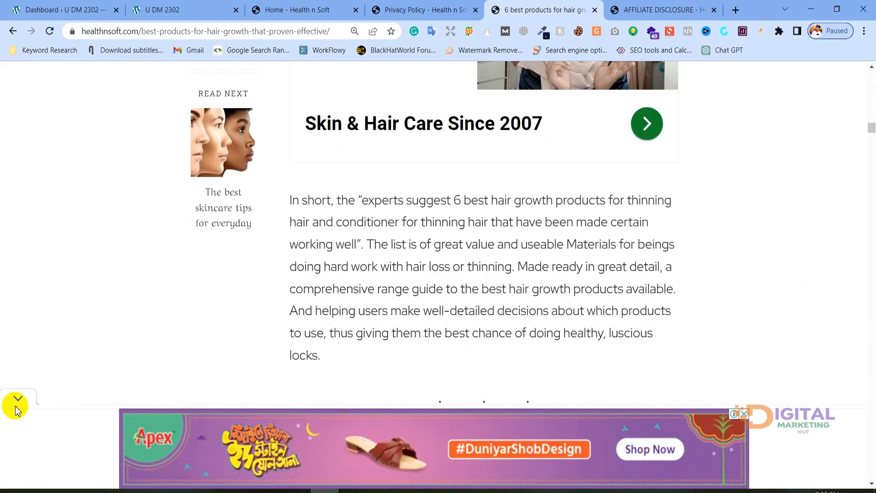
click(17, 398)
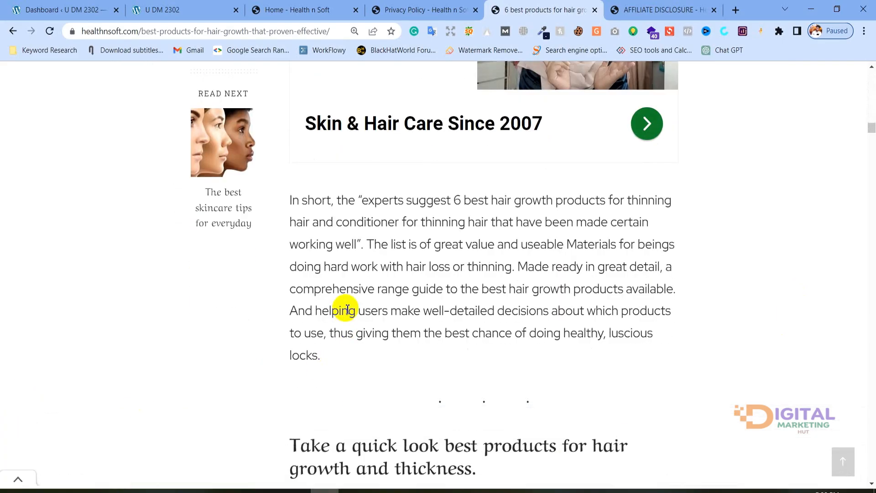
scroll(347, 310, down, 20)
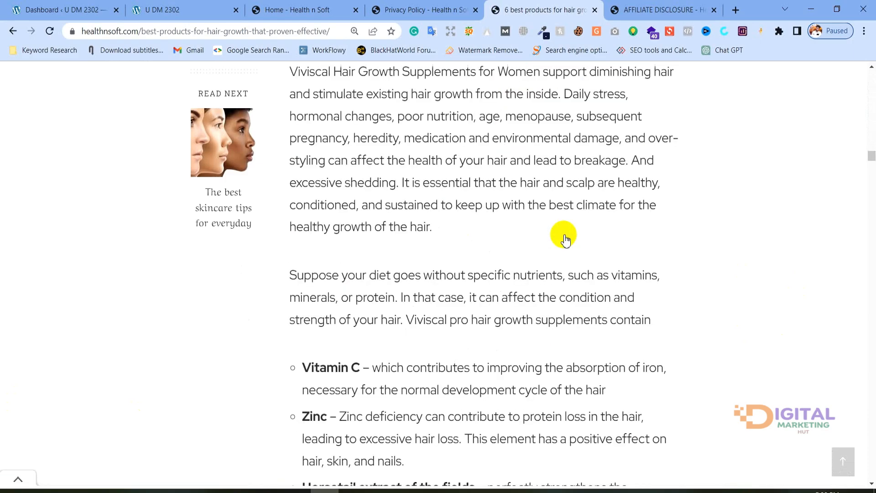
Step: Skim the rest of the hair growth article and examine its breadcrumb trail from Health n Soft through Fashion & Beauty and Hair Loss
scroll(565, 238, down, 20)
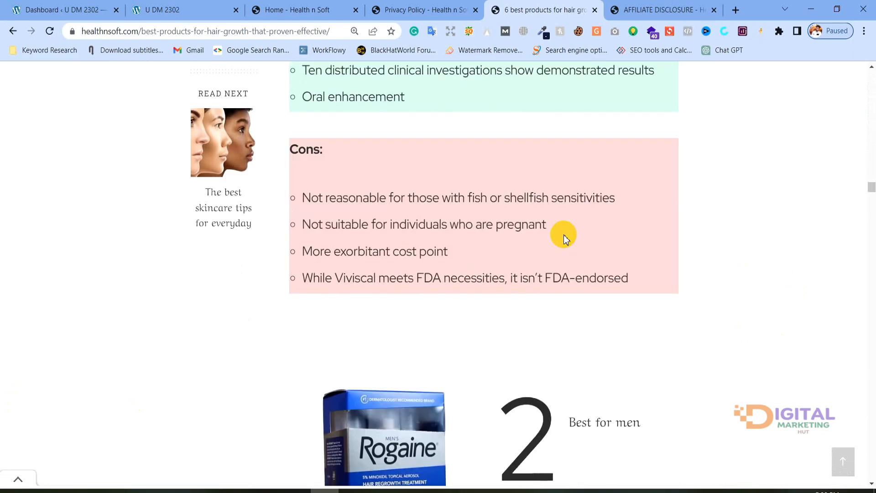
scroll(563, 234, up, 8)
click(870, 112)
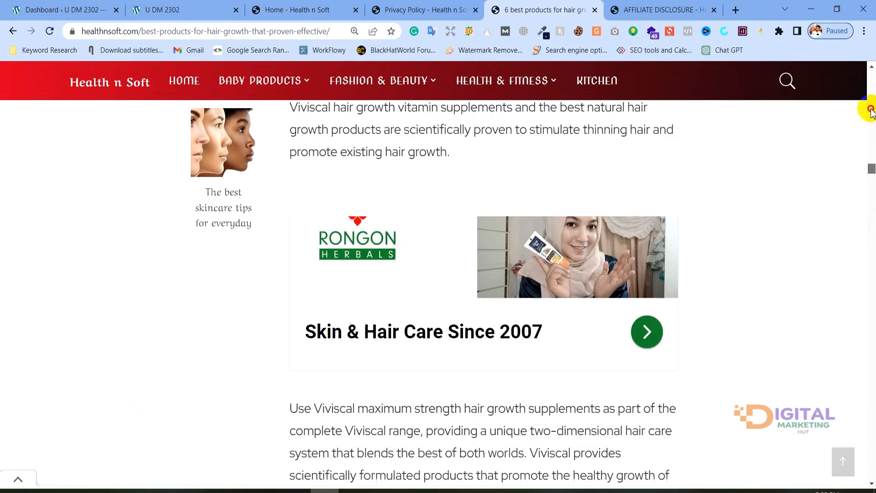
drag(871, 111, 871, 78)
drag(211, 137, 264, 135)
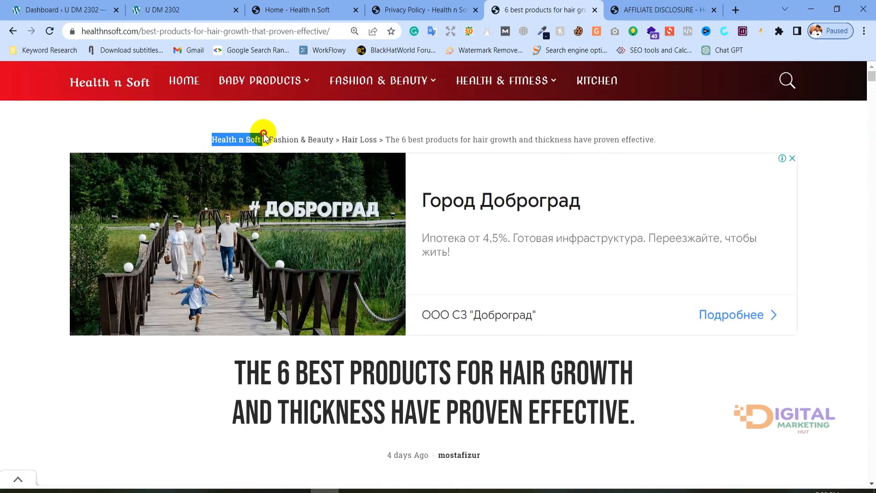
drag(269, 138, 332, 137)
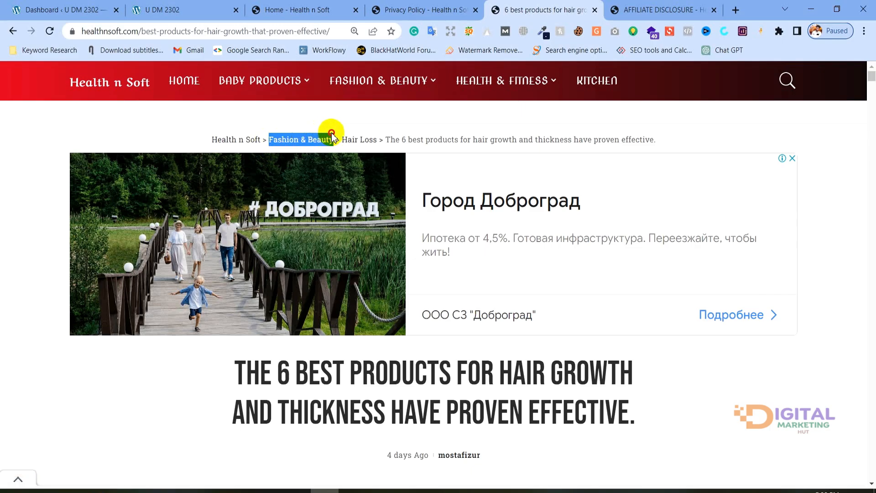
drag(340, 139, 689, 108)
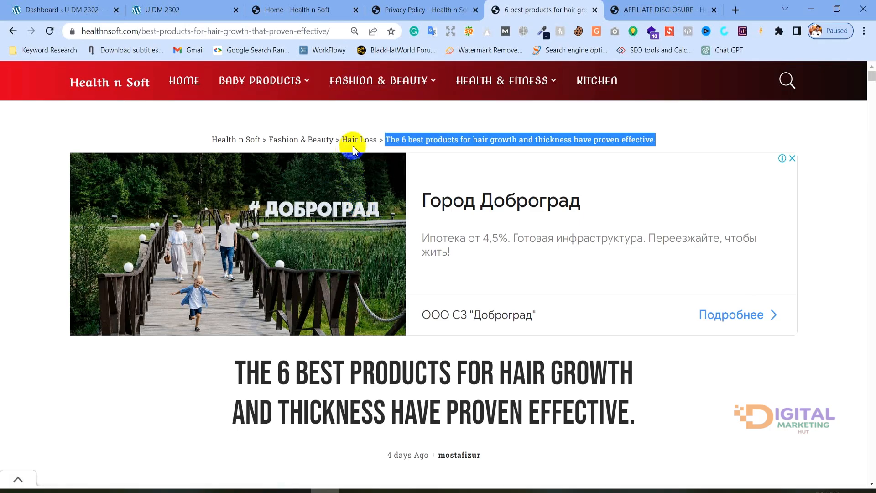
mouse_move(358, 87)
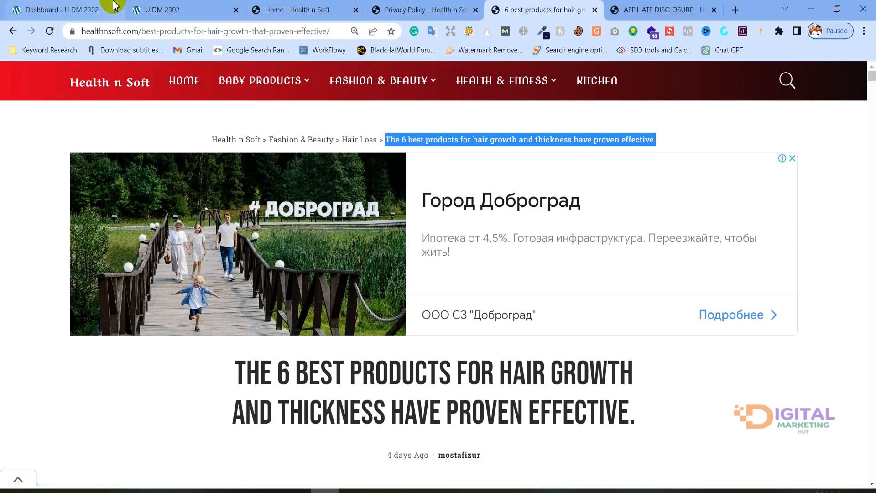
Step: Return to the U DM 2302 demo homepage and look over its Featured Articles section and header
click(61, 10)
click(198, 9)
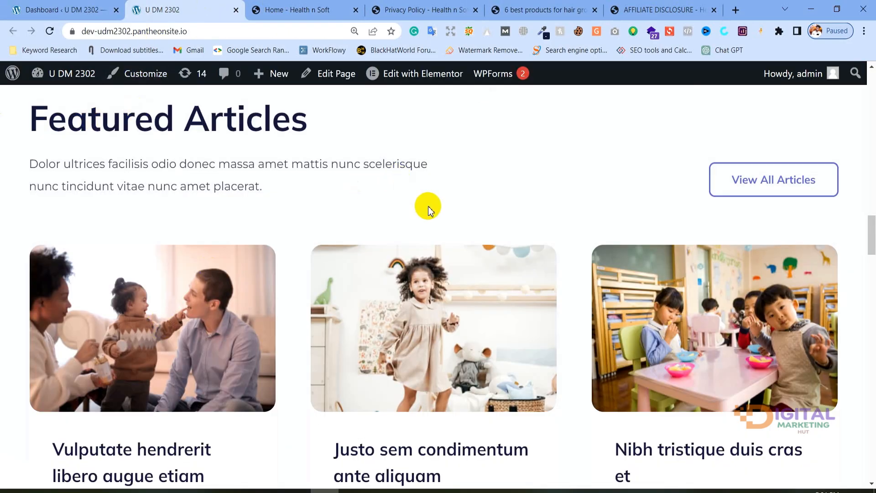
scroll(427, 203, up, 1)
scroll(429, 201, down, 1)
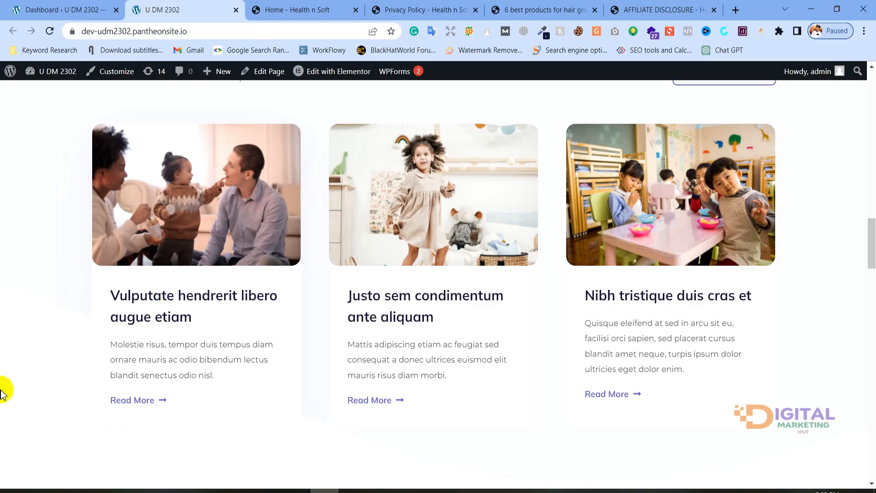
scroll(178, 297, up, 10)
scroll(240, 270, up, 4)
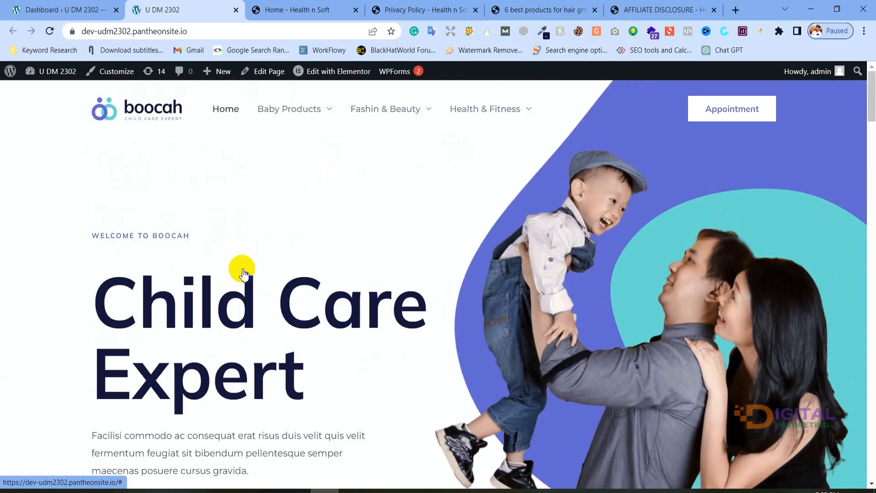
Step: Open the WordPress Pages list from the dashboard in a new tab and bring its full table into view
click(69, 10)
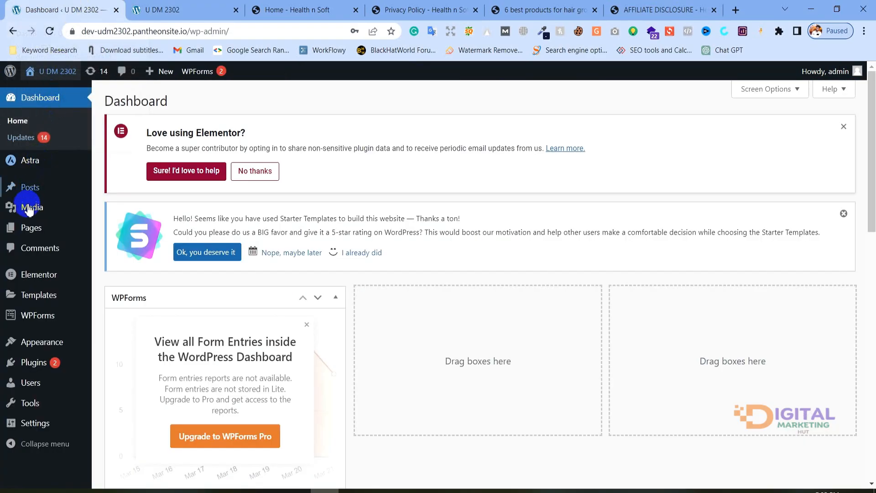
mouse_move(32, 230)
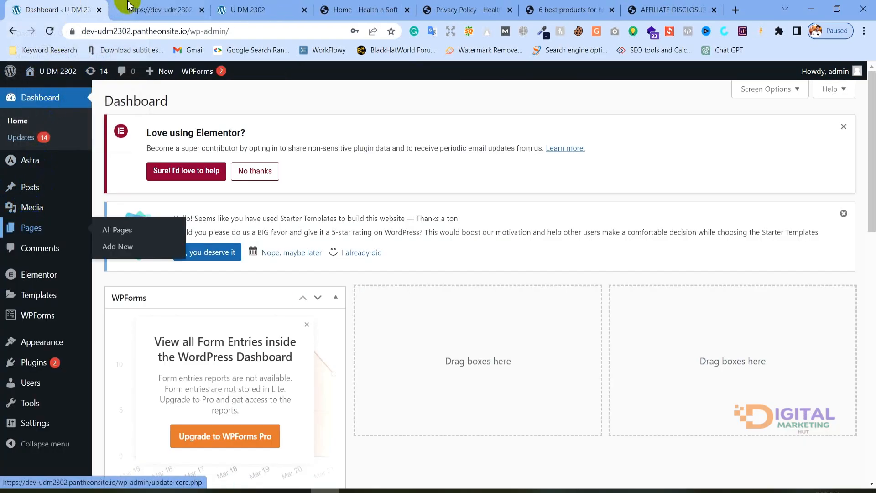
middle_click(32, 230)
click(133, 8)
scroll(296, 174, down, 3)
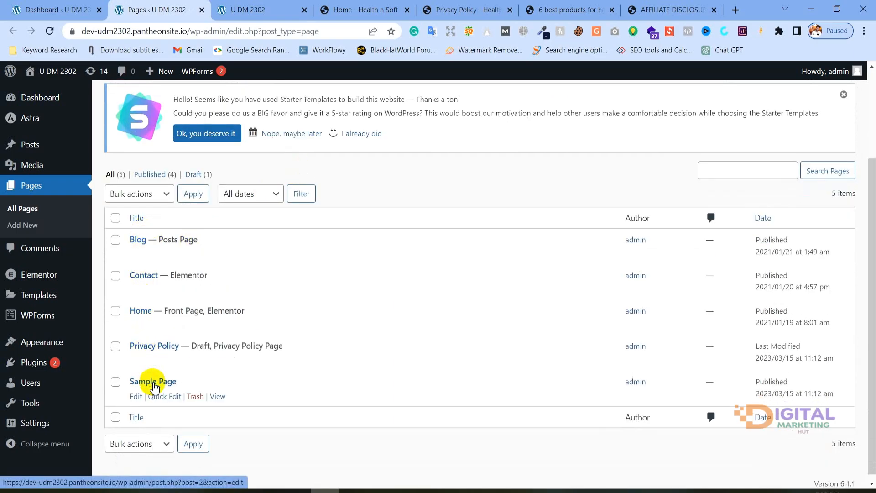
Step: Compare the live homepage and its address with the Home front page entry in the Pages list, highlighting and enlarging it
click(247, 6)
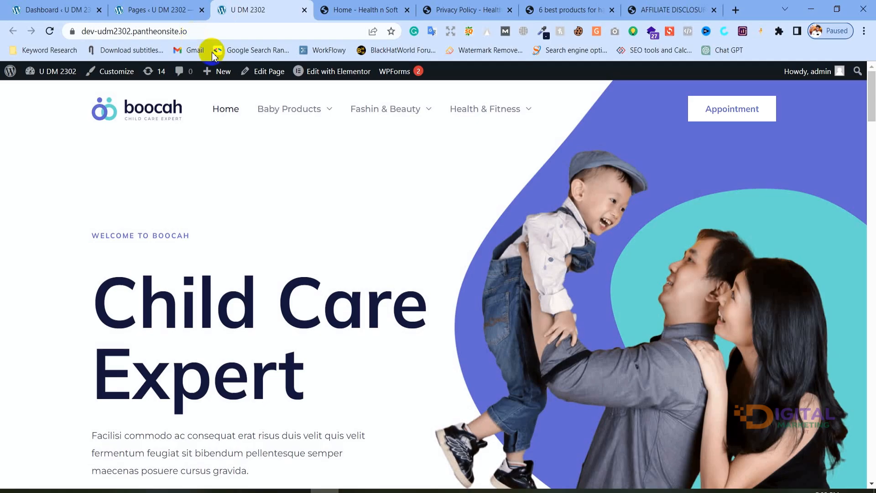
drag(871, 109, 860, 87)
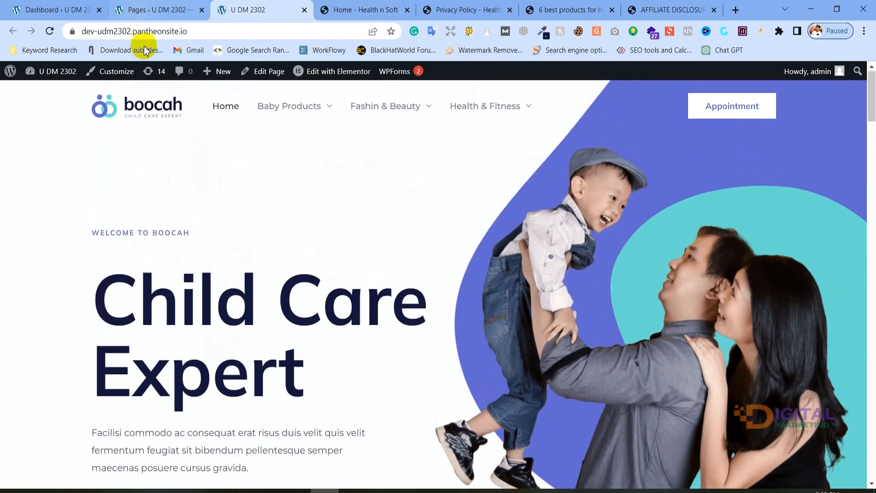
click(200, 31)
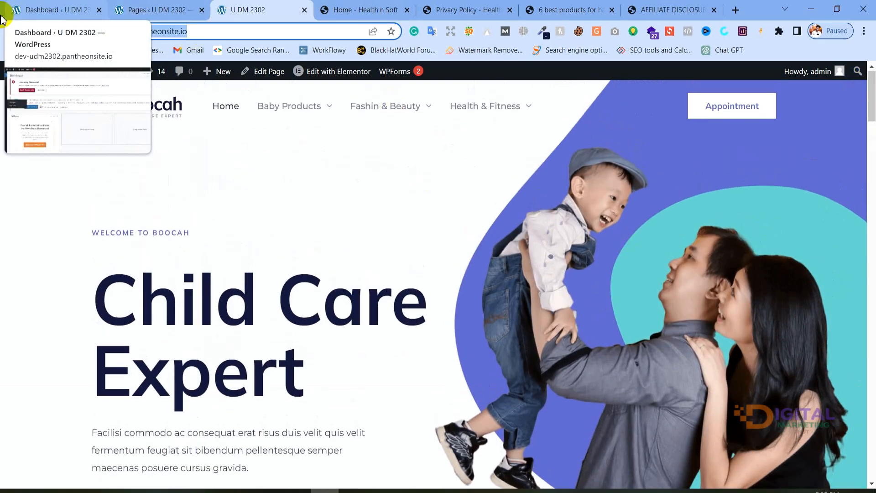
click(155, 9)
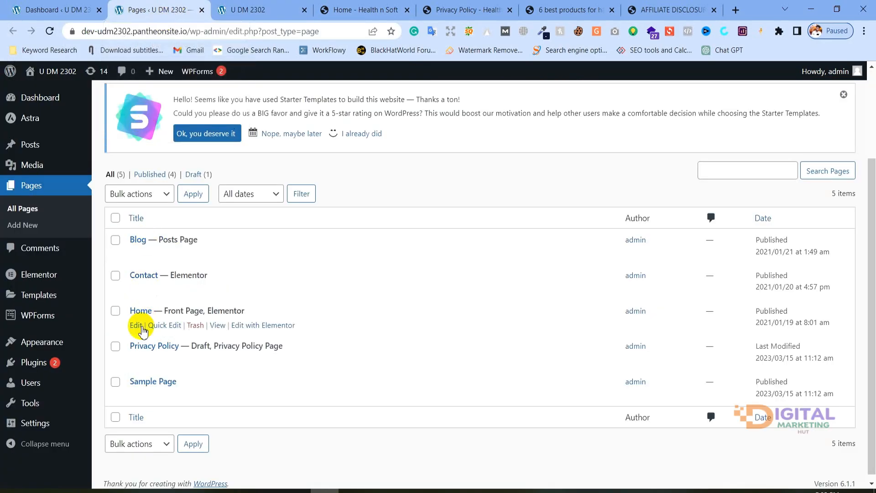
drag(126, 311, 157, 311)
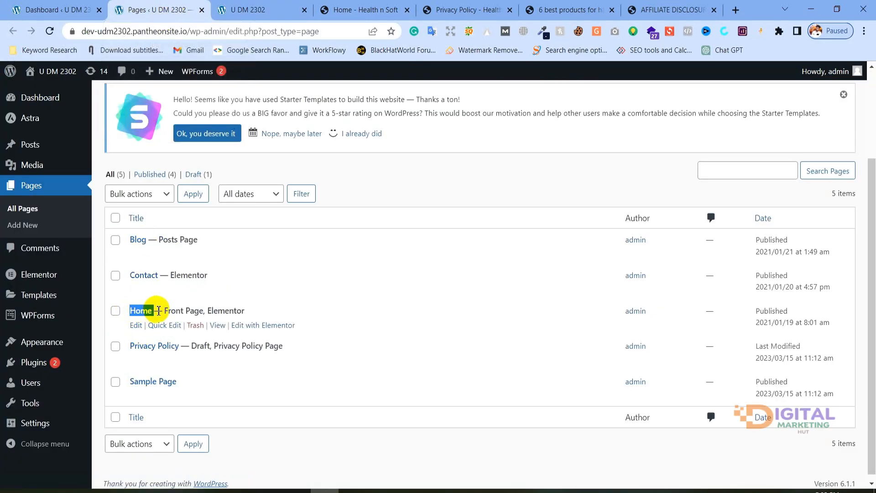
key(ctrl+plus)
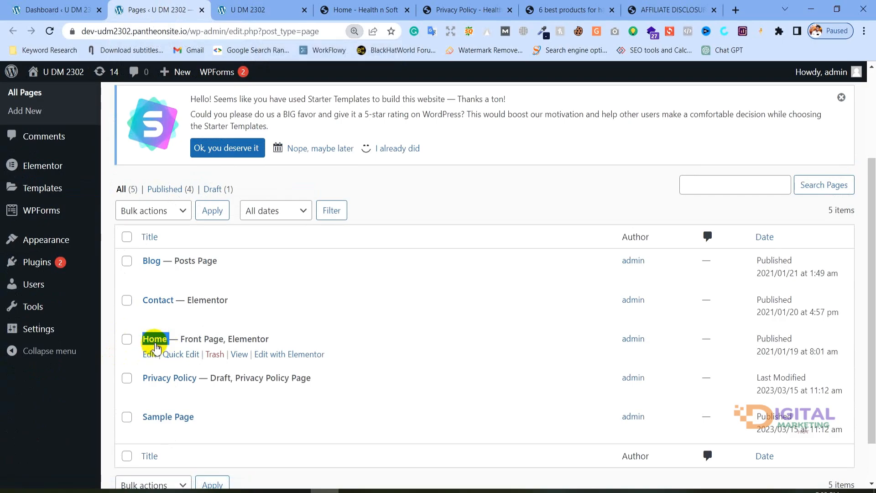
Step: Examine the demo homepage from its hero section to the featured logos, checking it against the Pages list and the dashboard
click(247, 10)
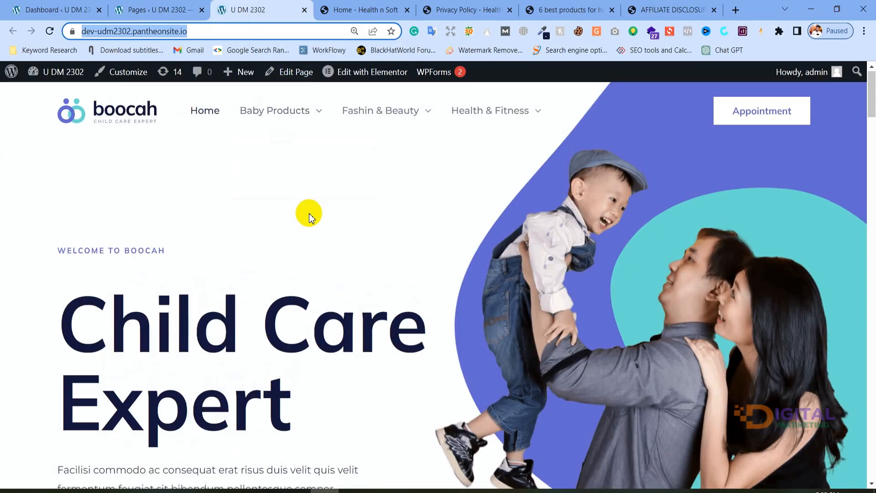
click(139, 8)
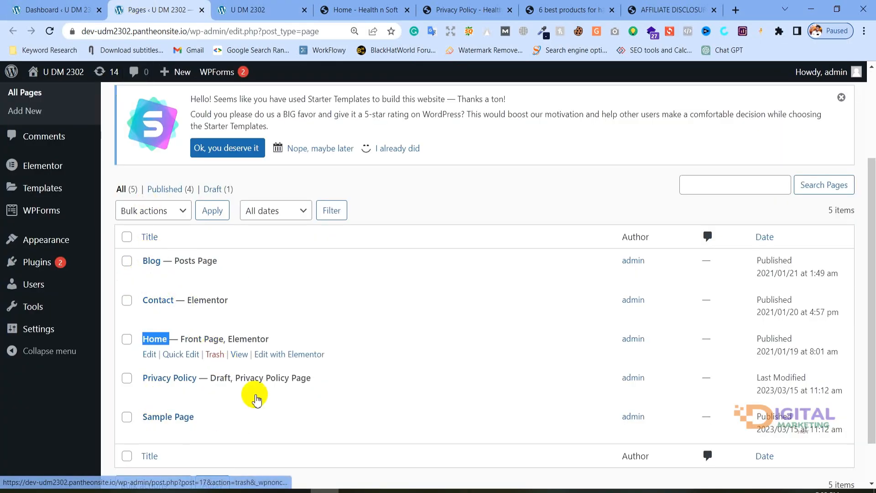
click(249, 9)
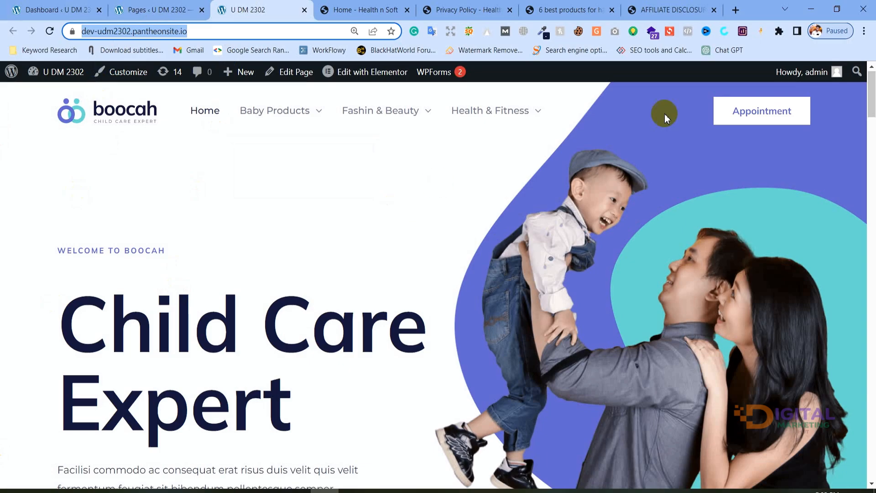
scroll(638, 347, down, 4)
scroll(633, 339, up, 4)
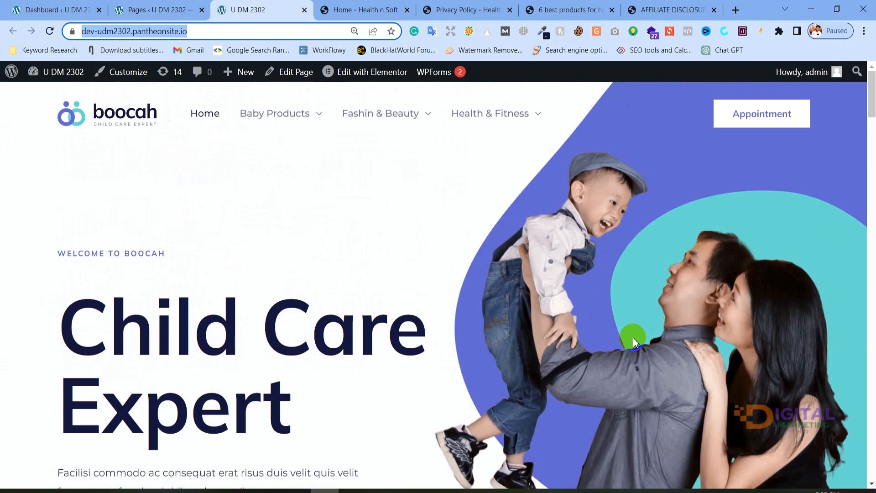
click(91, 9)
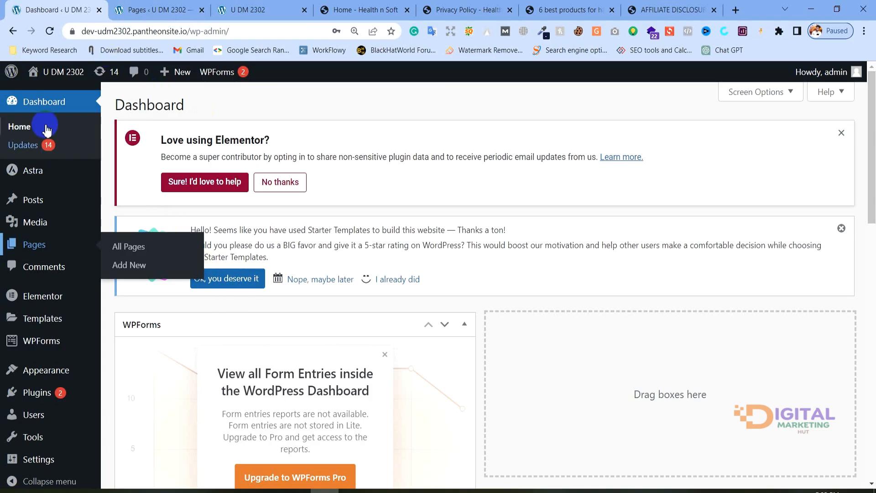
click(231, 7)
scroll(604, 266, down, 9)
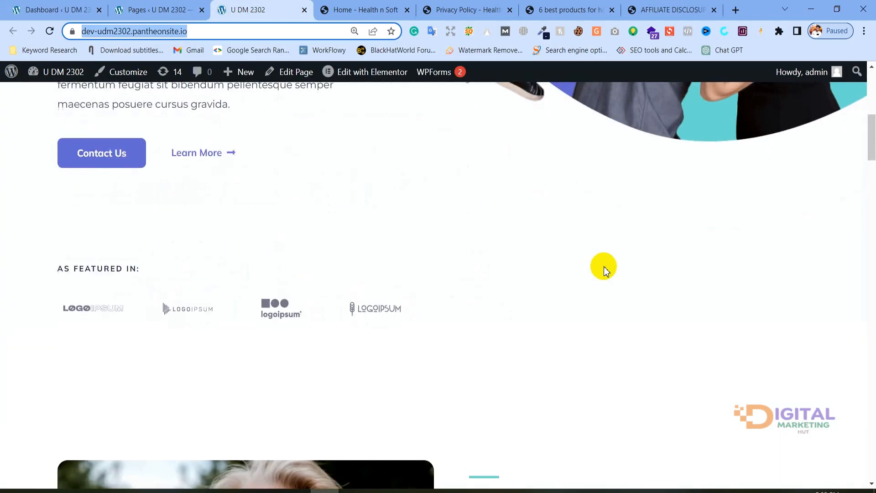
scroll(604, 267, up, 9)
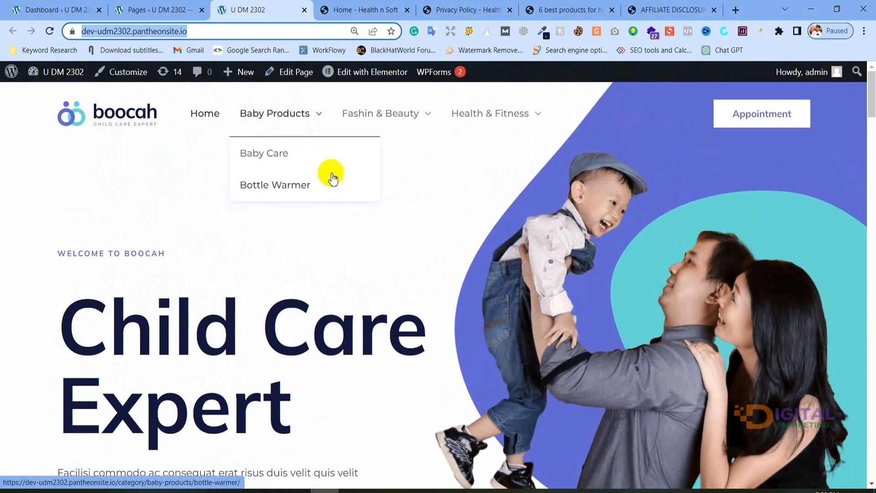
Step: Review the homepage's Edit with Elementor options, rechecking the Pages list and the homepage layout
mouse_move(361, 77)
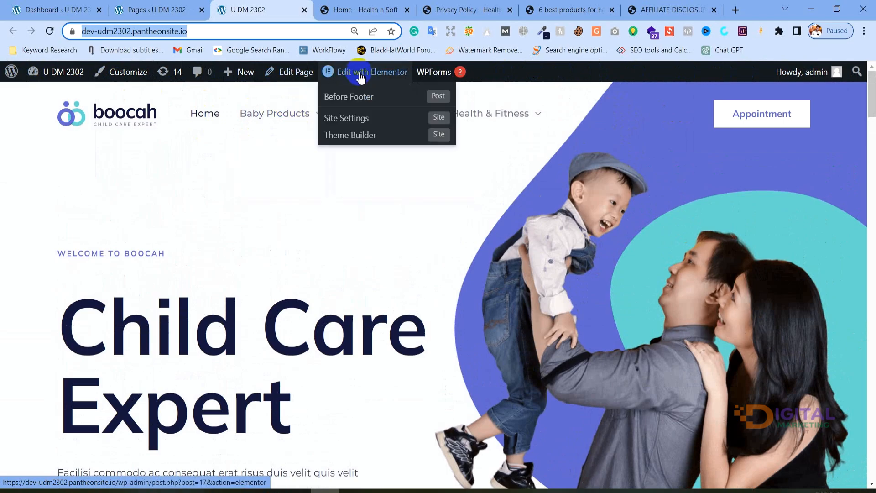
click(149, 11)
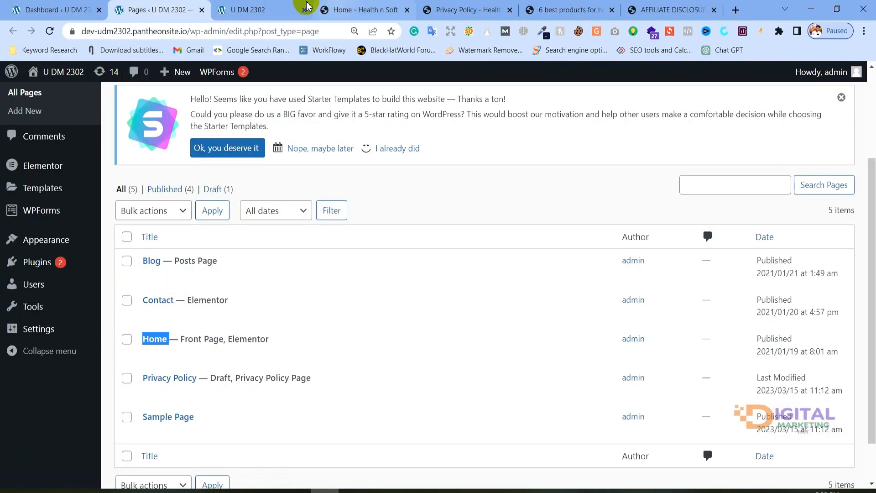
click(256, 10)
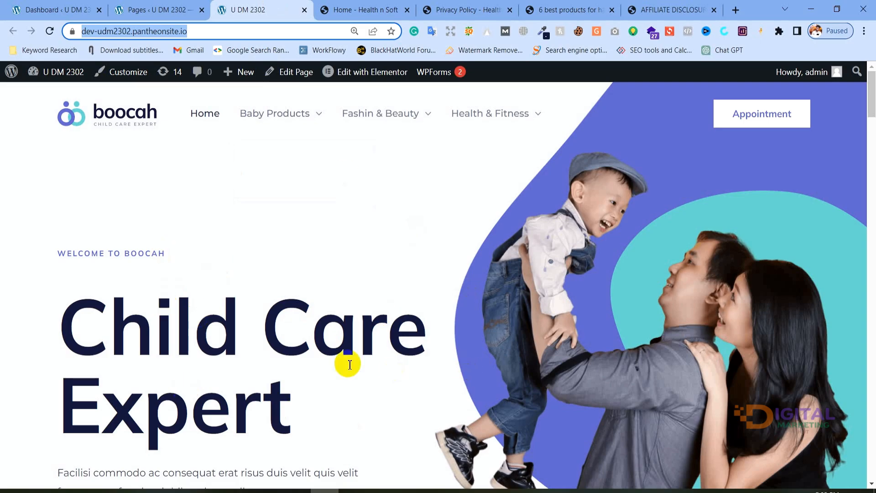
scroll(426, 236, down, 7)
scroll(427, 236, up, 7)
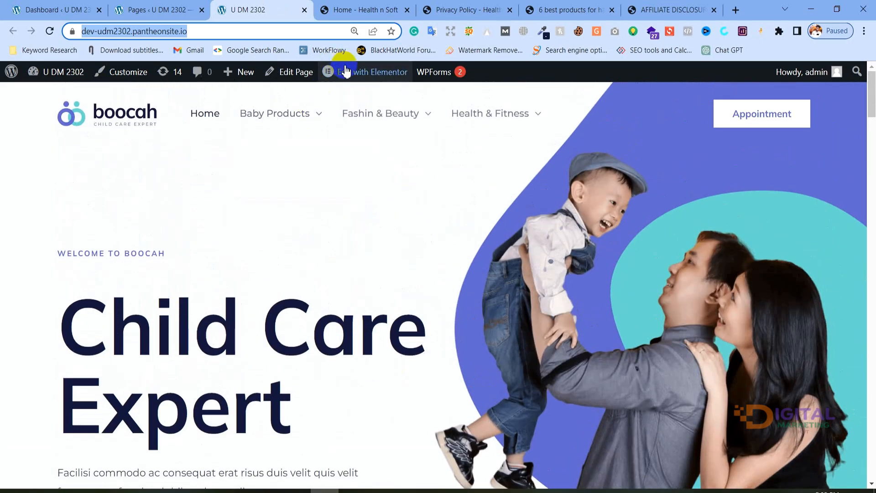
mouse_move(362, 80)
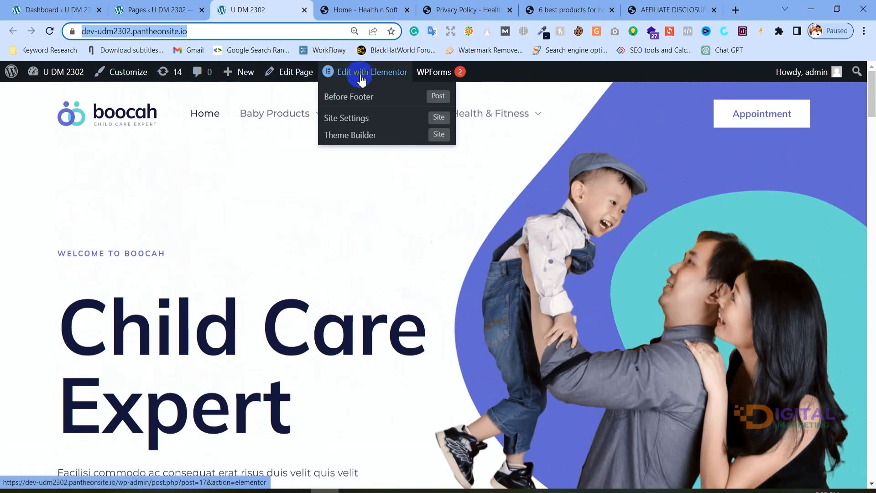
Step: Open the site's theme Customizer in a new tab, expanding the security warning's details and proceeding to the site
middle_click(118, 77)
click(333, 5)
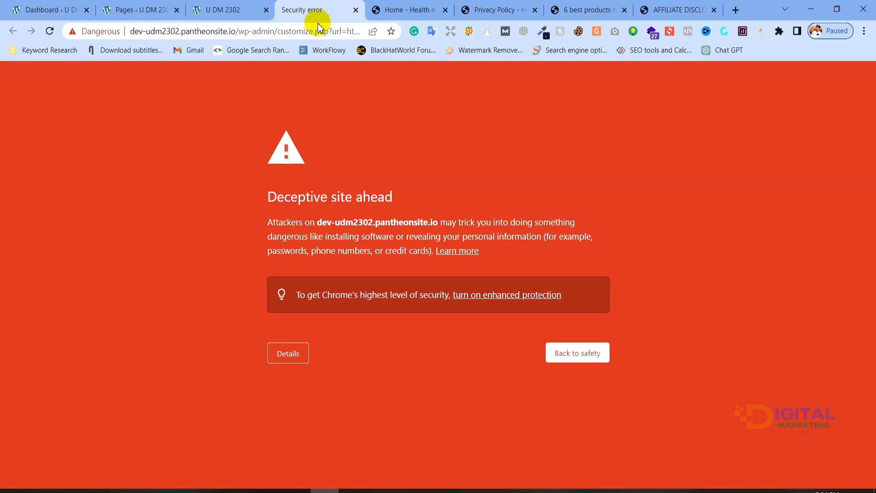
click(295, 354)
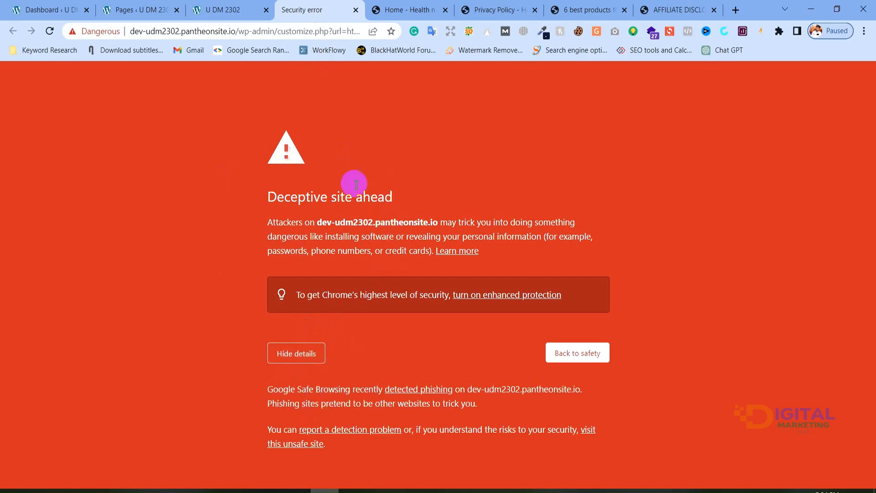
click(287, 355)
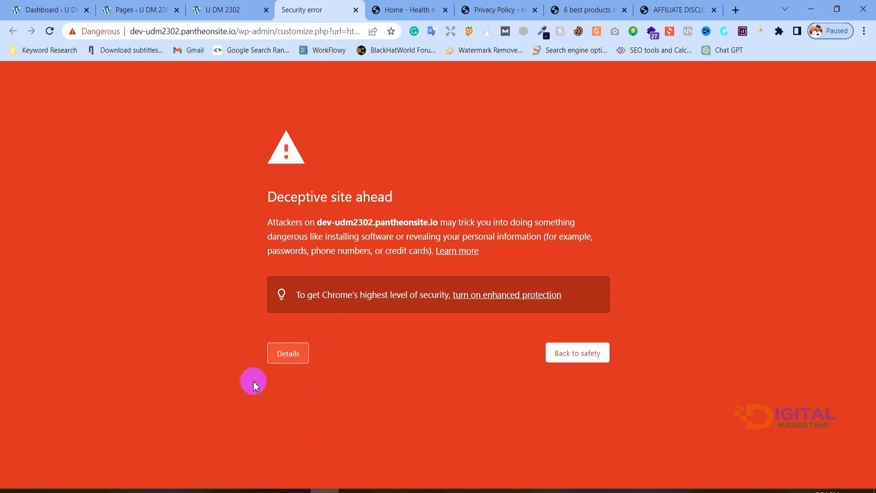
click(284, 356)
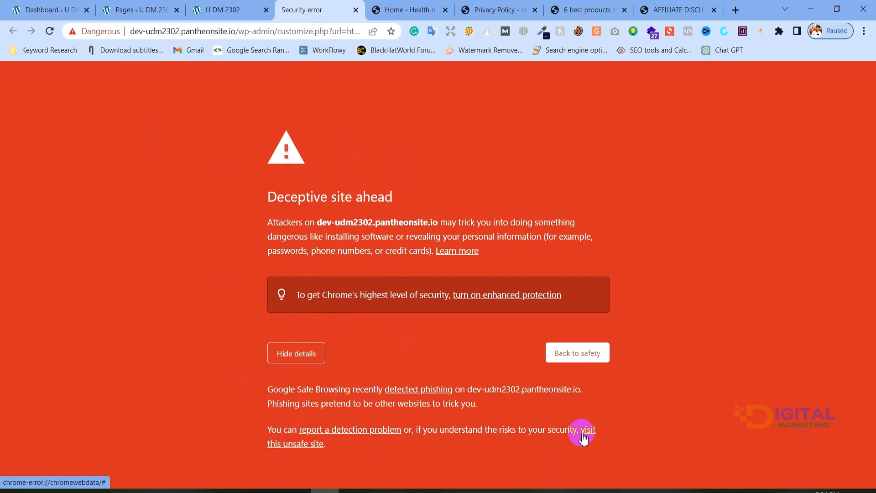
click(300, 445)
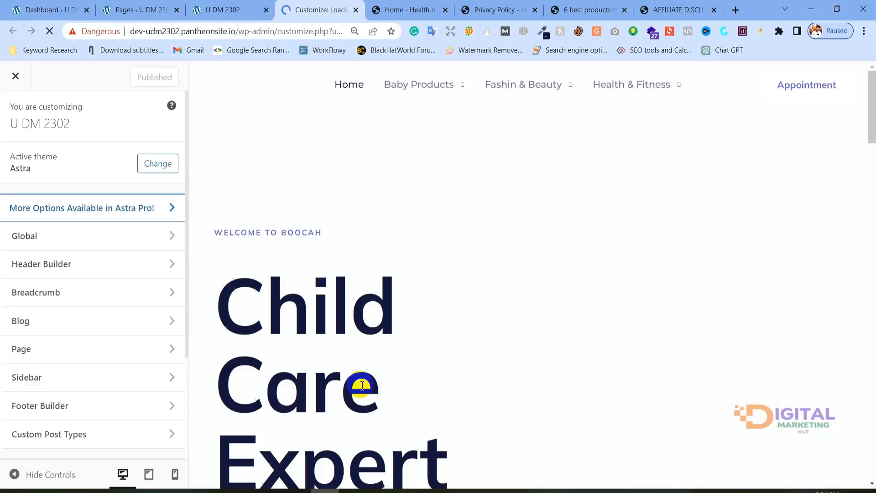
Step: Examine the Customizer's sections from Global to Homepage Settings alongside the homepage preview down to the featured logos
scroll(423, 269, down, 5)
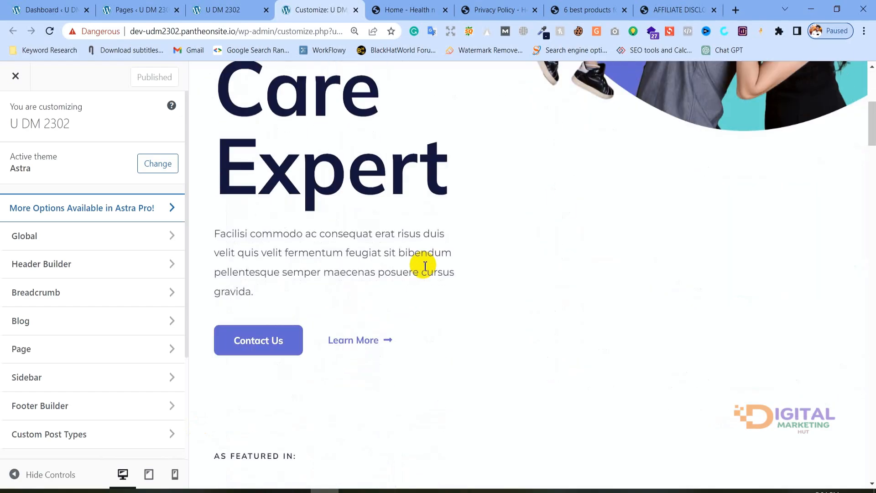
scroll(423, 269, up, 5)
scroll(423, 269, down, 4)
scroll(423, 270, up, 4)
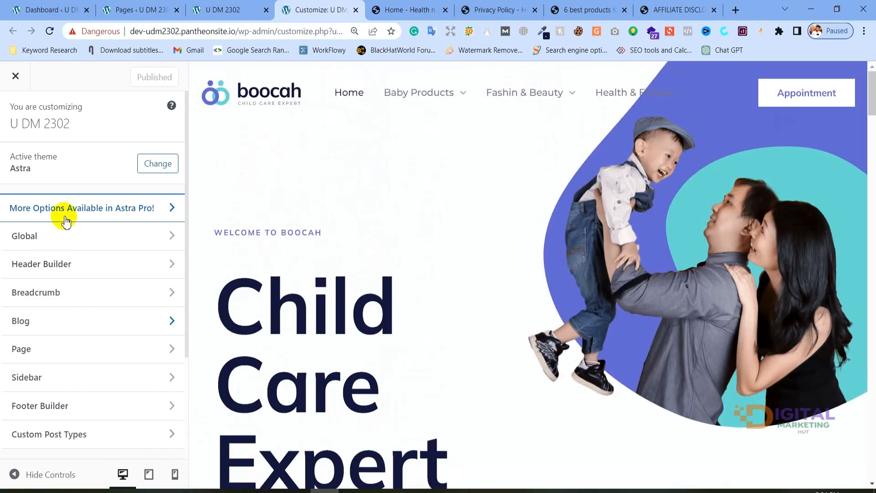
scroll(64, 213, down, 3)
scroll(66, 218, up, 2)
scroll(66, 218, up, 2)
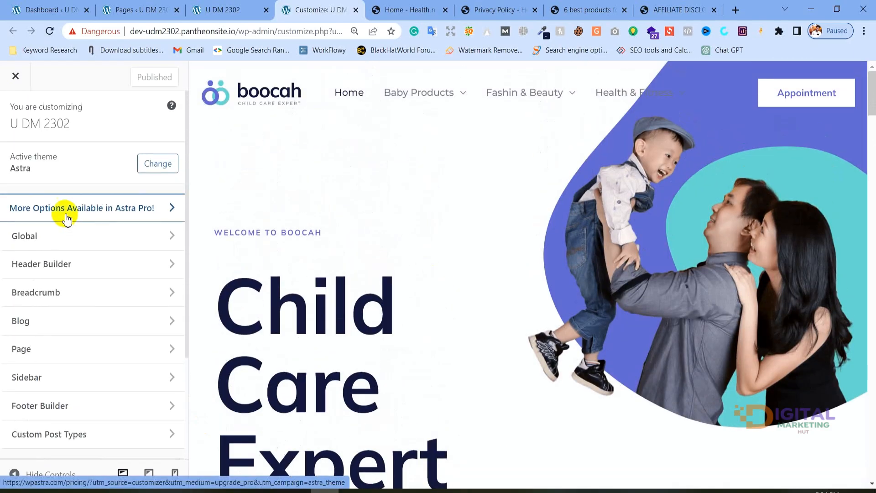
scroll(66, 218, down, 4)
scroll(66, 218, up, 2)
scroll(67, 219, down, 1)
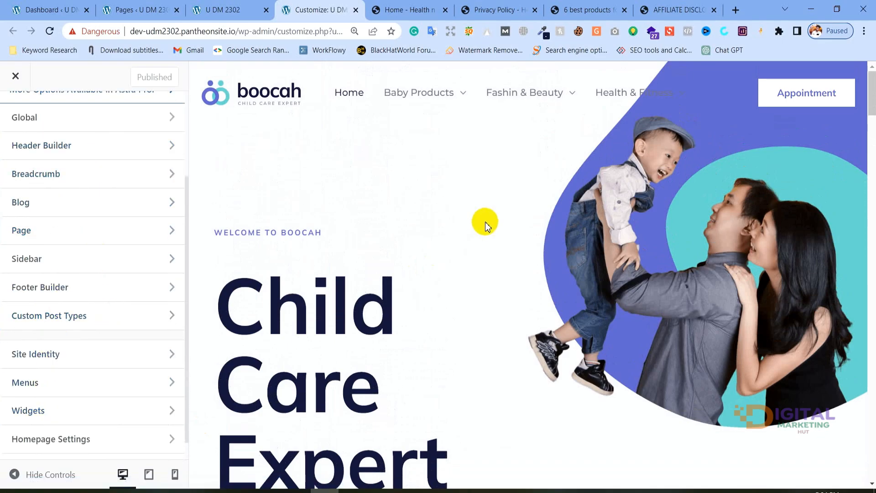
scroll(487, 225, down, 10)
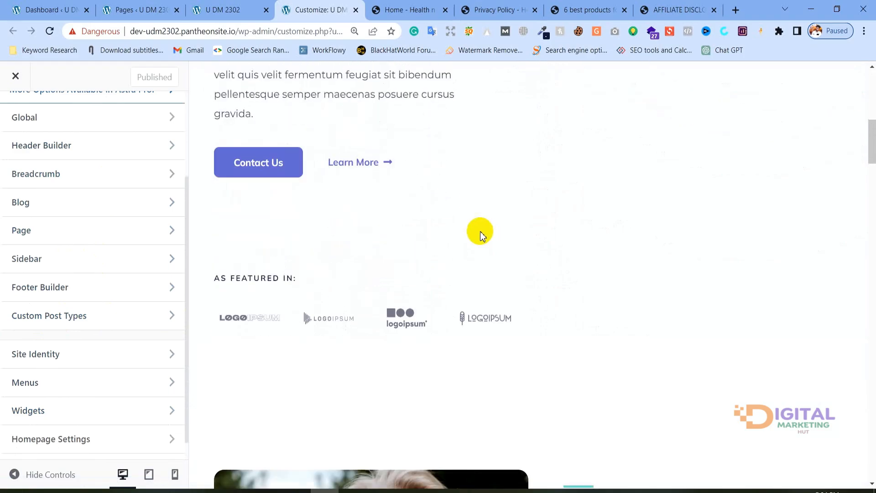
Step: Compare the live homepage and its admin bar editing options with the Customizer's section list
click(378, 8)
click(271, 5)
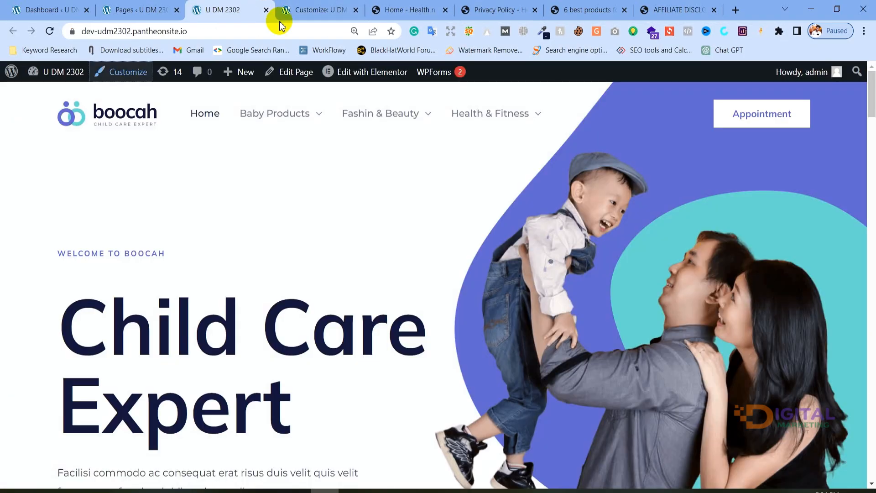
mouse_move(372, 81)
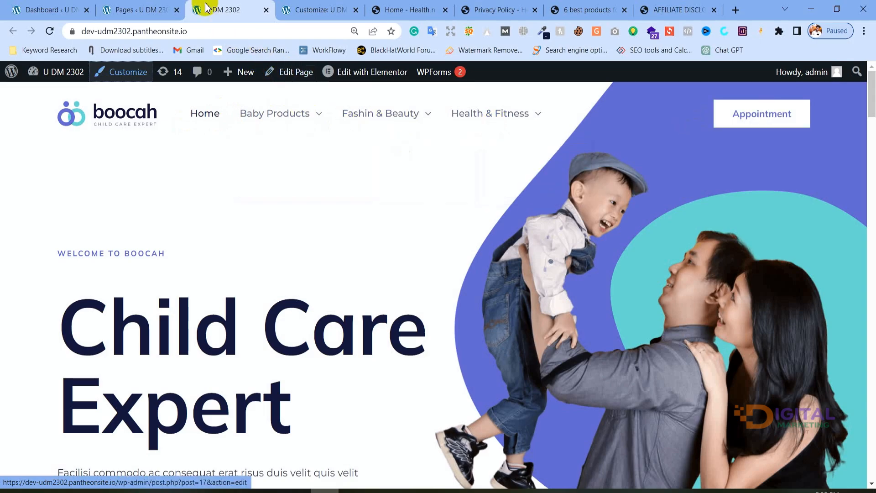
click(303, 9)
scroll(102, 187, up, 3)
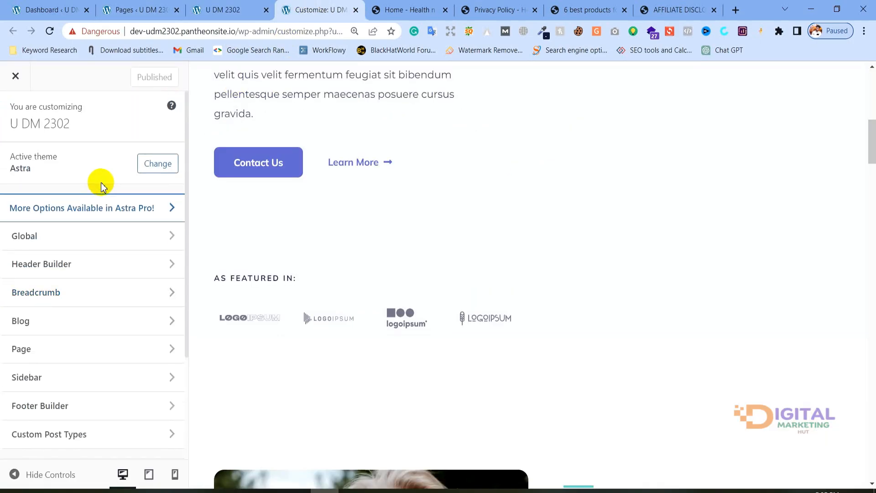
Step: Examine the live homepage's body content from the hero to the featured logos, highlighting the Child Care Expert headline
click(228, 10)
scroll(285, 214, down, 3)
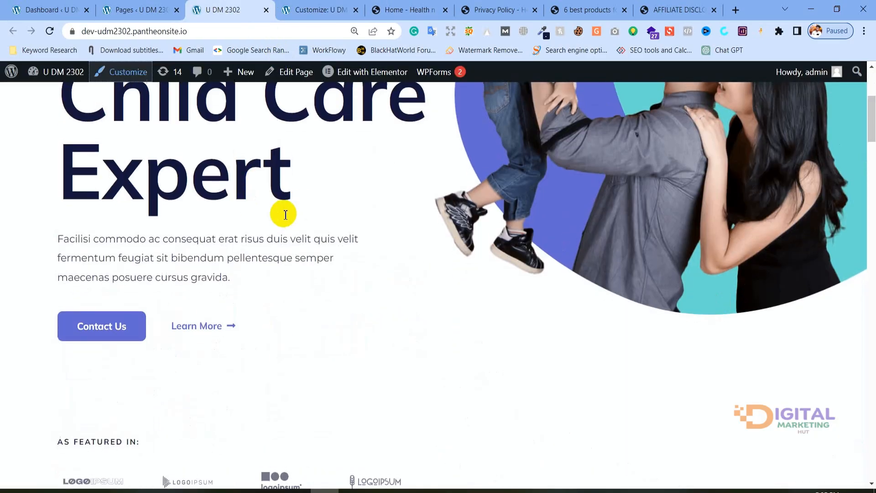
scroll(285, 215, up, 2)
drag(87, 196, 307, 342)
scroll(94, 357, down, 2)
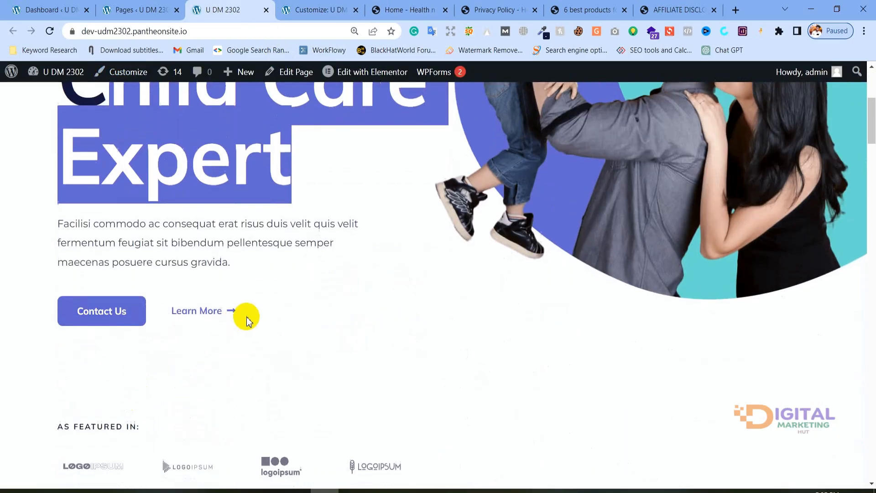
scroll(247, 319, down, 3)
drag(117, 269, 470, 278)
click(466, 277)
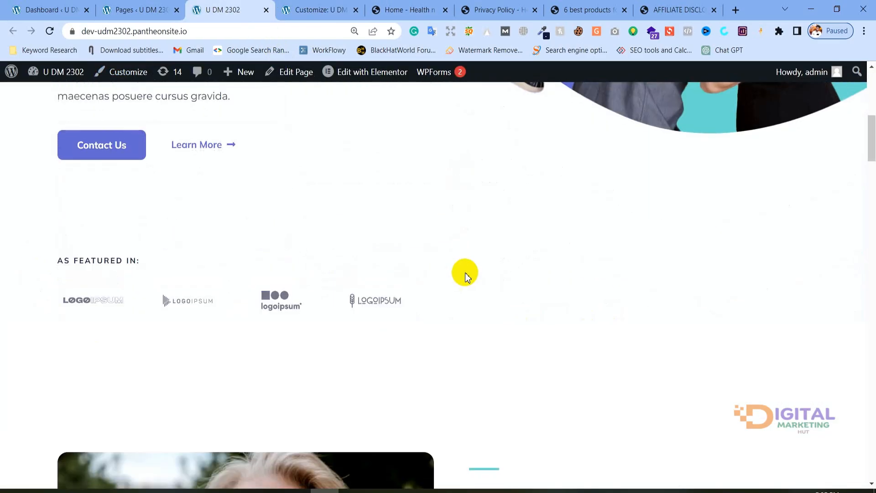
Step: Review the live homepage's Edit with Elementor options and return to the header in the Customizer preview
click(337, 9)
click(228, 9)
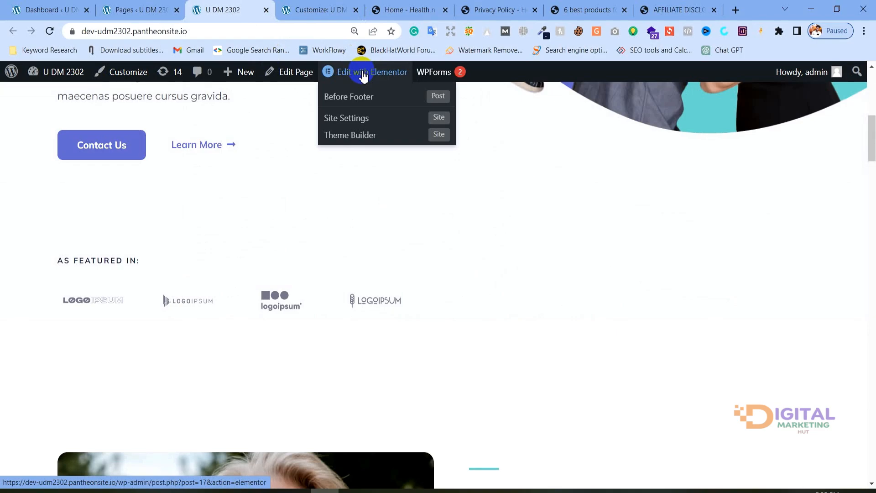
click(303, 5)
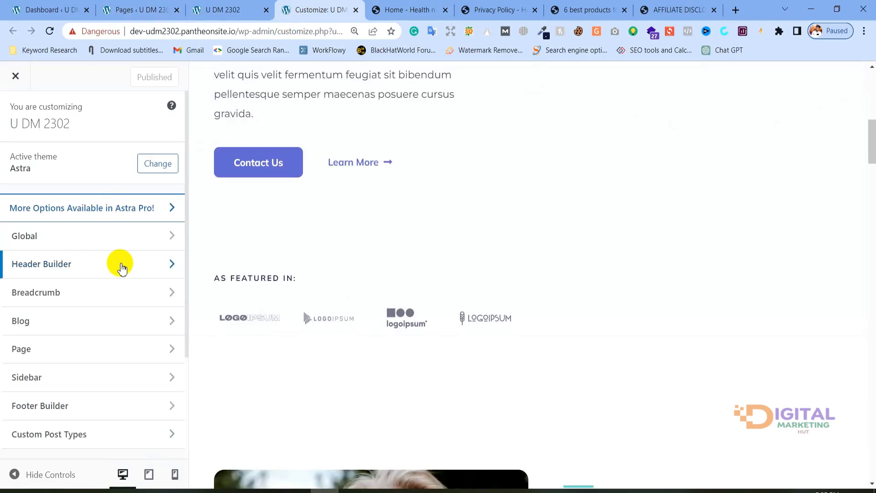
scroll(382, 209, up, 10)
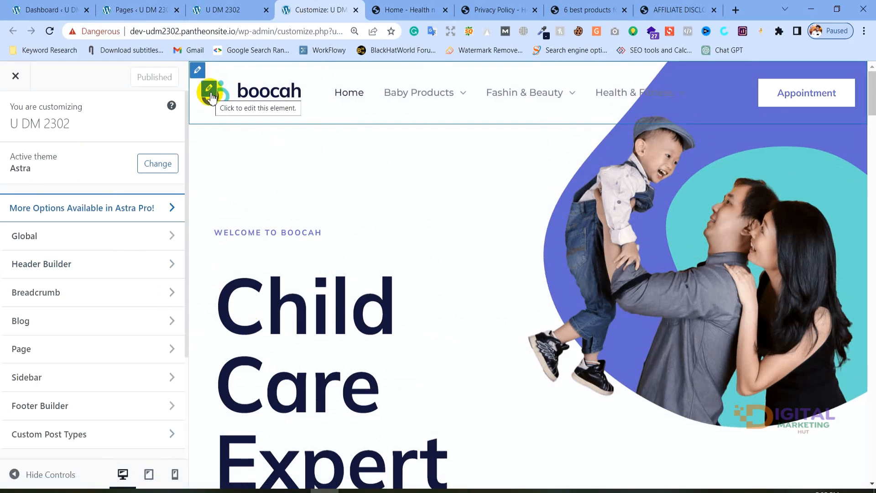
Step: Inspect the logo's settings from its edit shortcut in the preview and return to the main Customizer sections
click(210, 94)
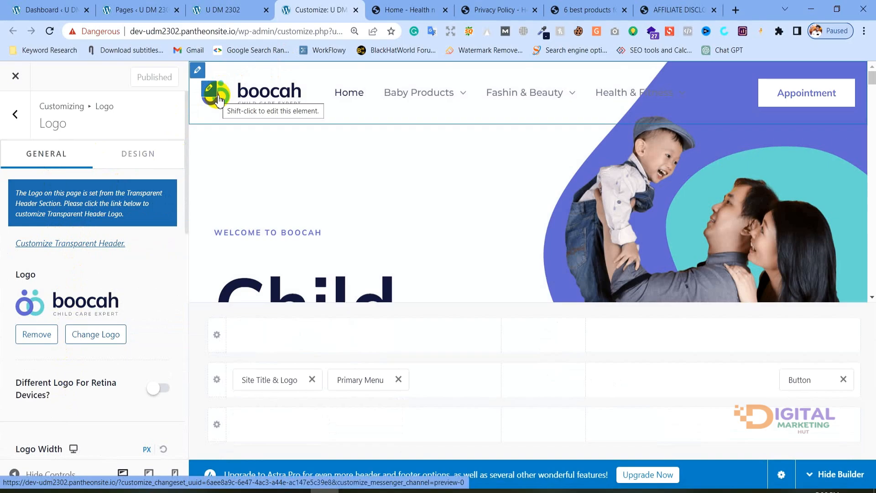
click(15, 115)
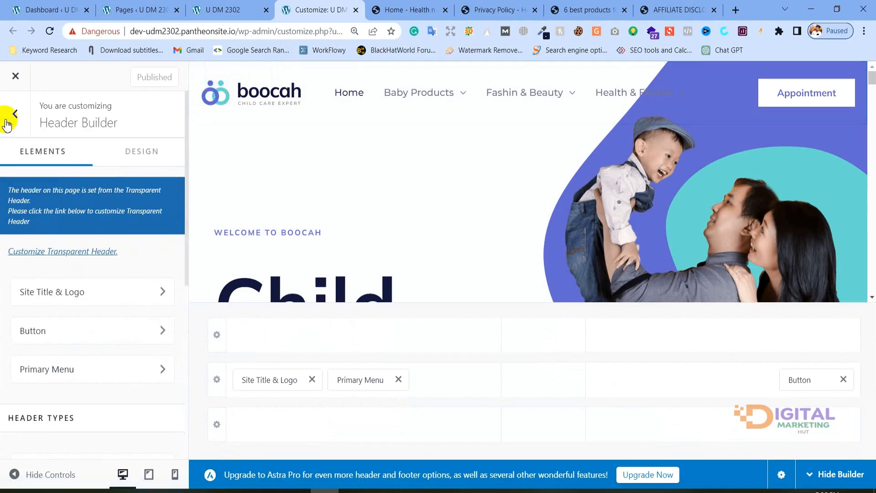
click(19, 122)
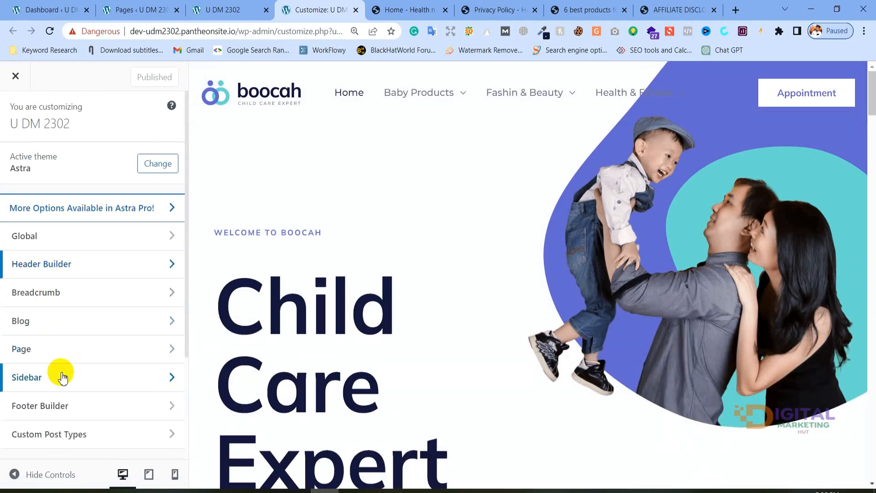
Step: Open the Site Title & Logo settings within the Header Builder
mouse_move(209, 94)
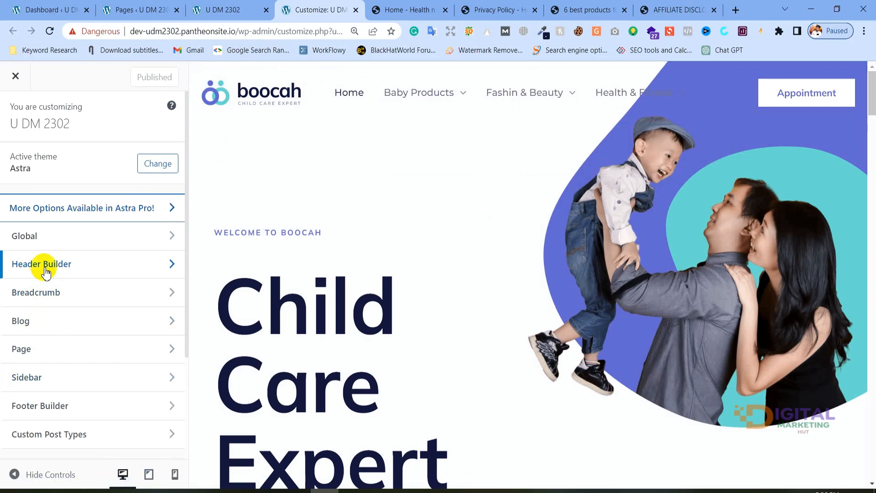
click(46, 272)
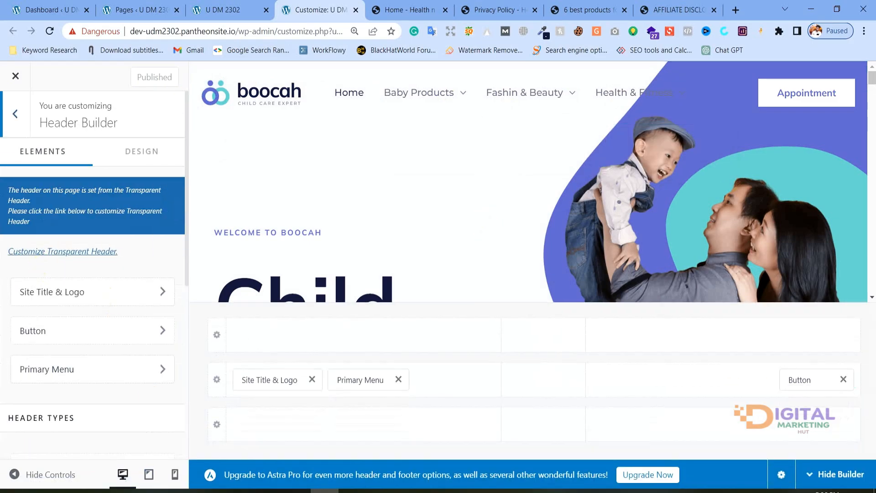
click(62, 300)
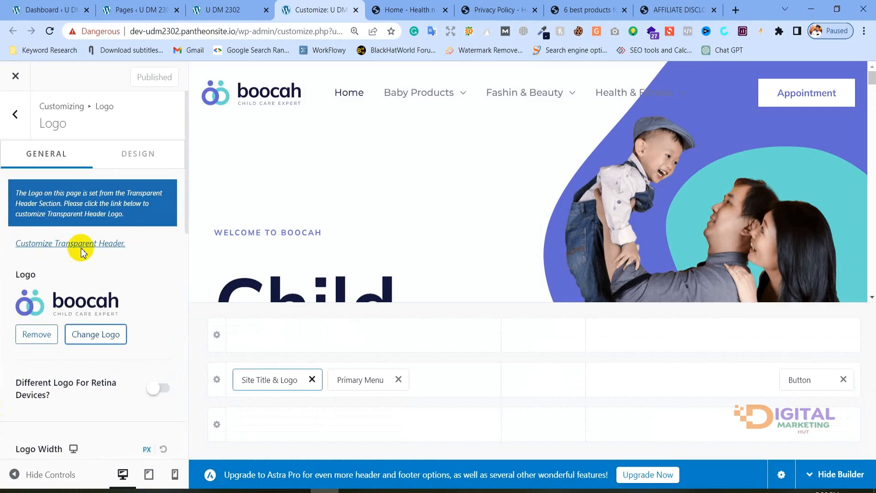
scroll(78, 247, down, 2)
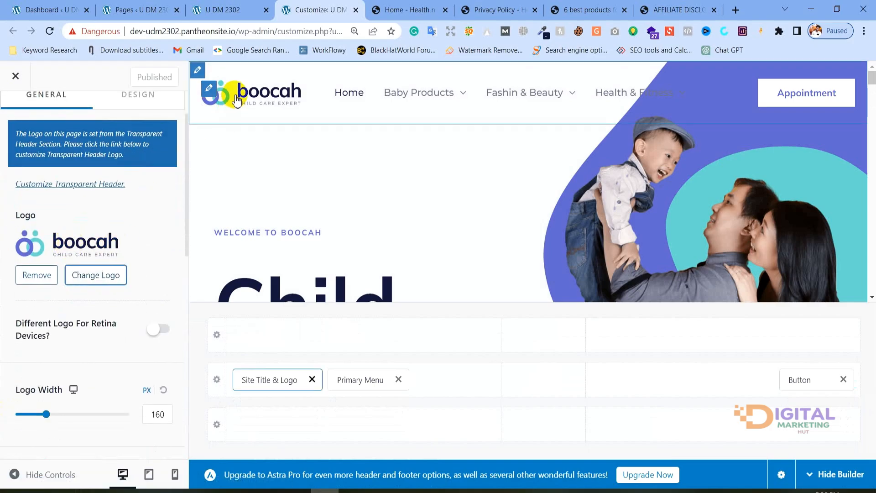
Step: Remove the boocah logo from the header and open the replacement logo selection at file uploading
click(47, 275)
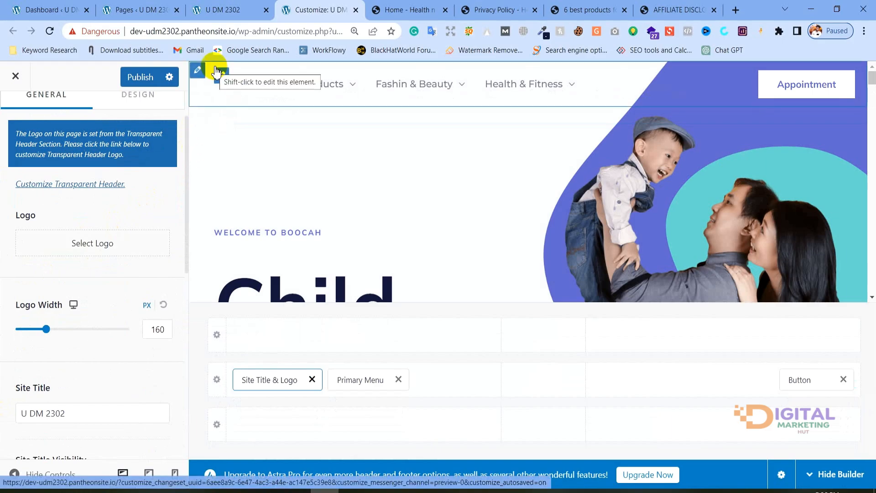
click(88, 244)
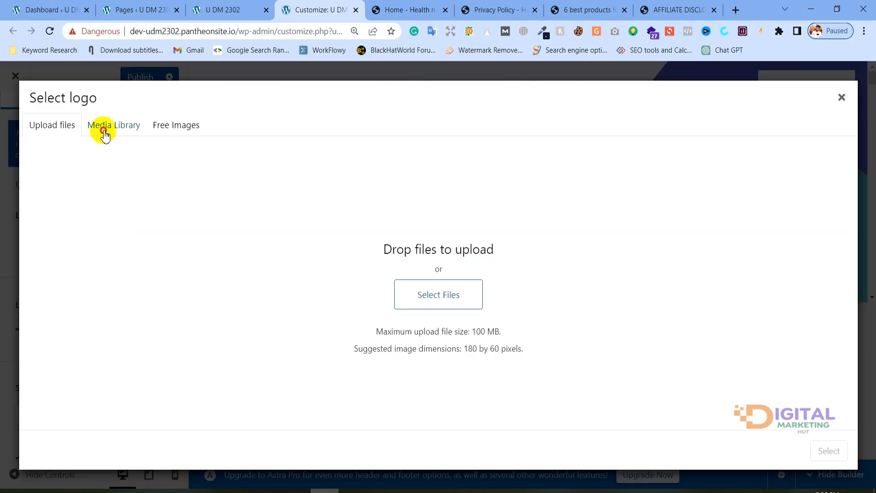
click(105, 130)
click(49, 125)
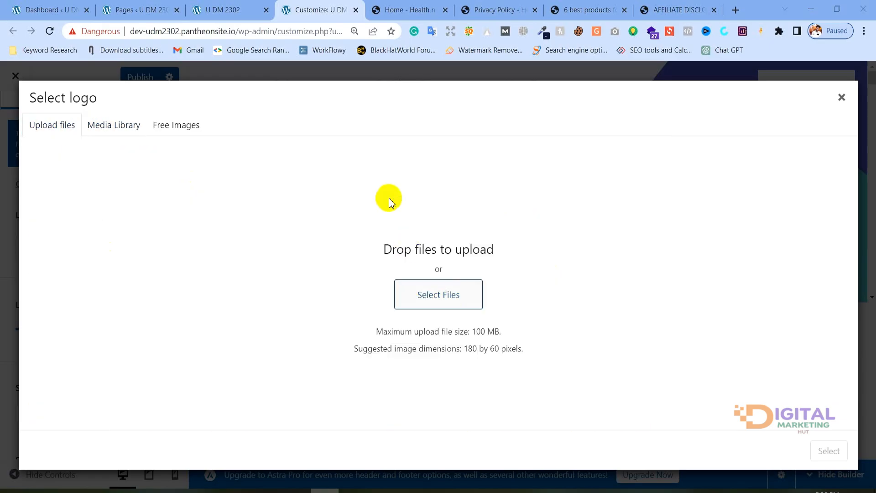
Step: Upload logo-black.png from the Downloads folder and apply it as the site logo with the suggested crop
scroll(451, 215, down, 5)
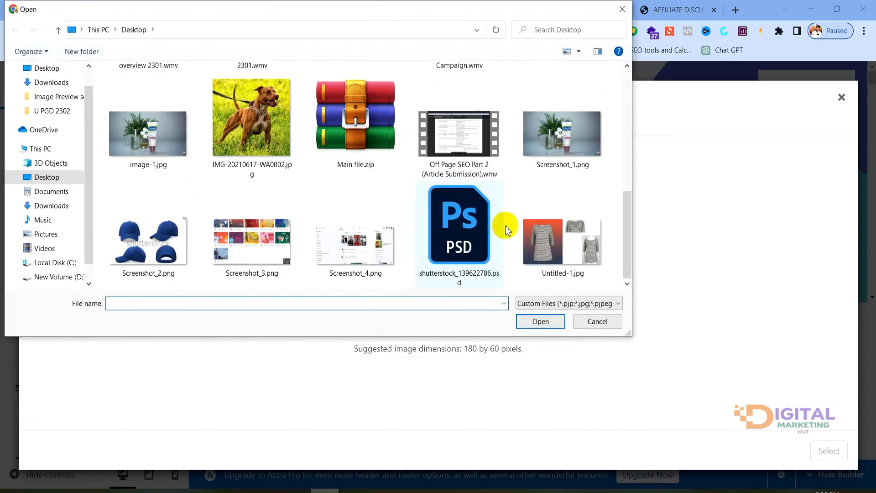
scroll(524, 219, up, 5)
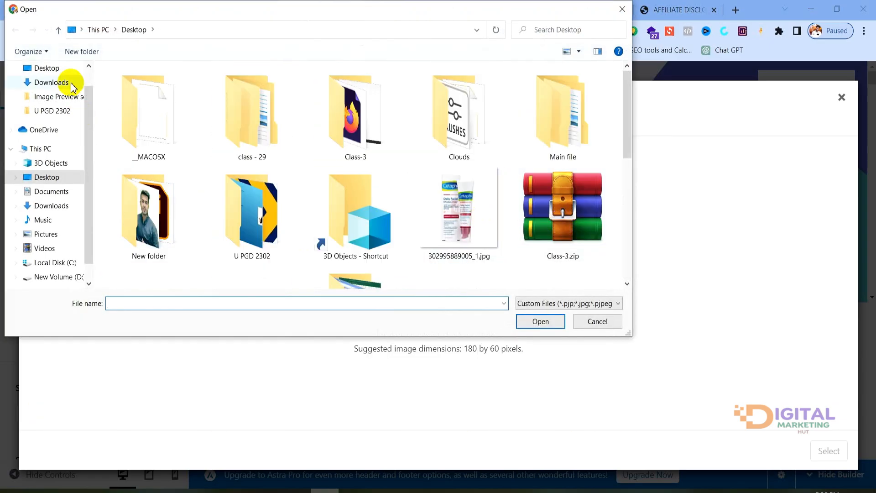
click(50, 205)
scroll(539, 187, down, 3)
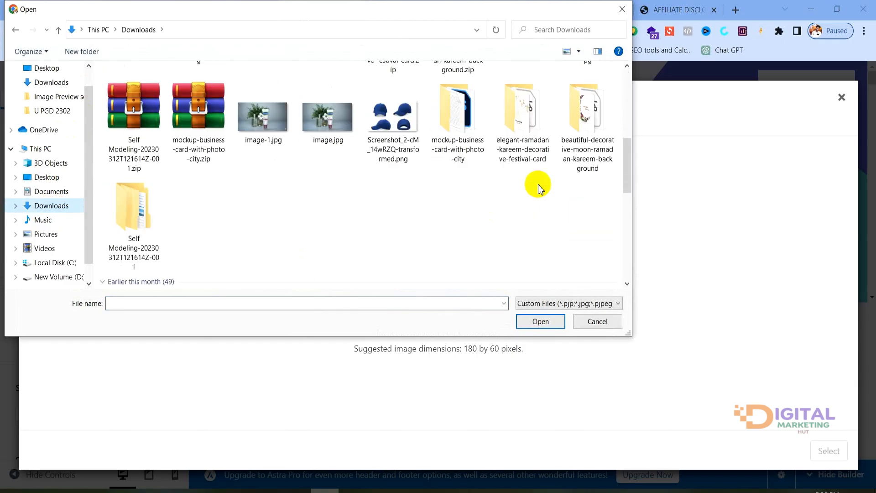
scroll(464, 182, down, 5)
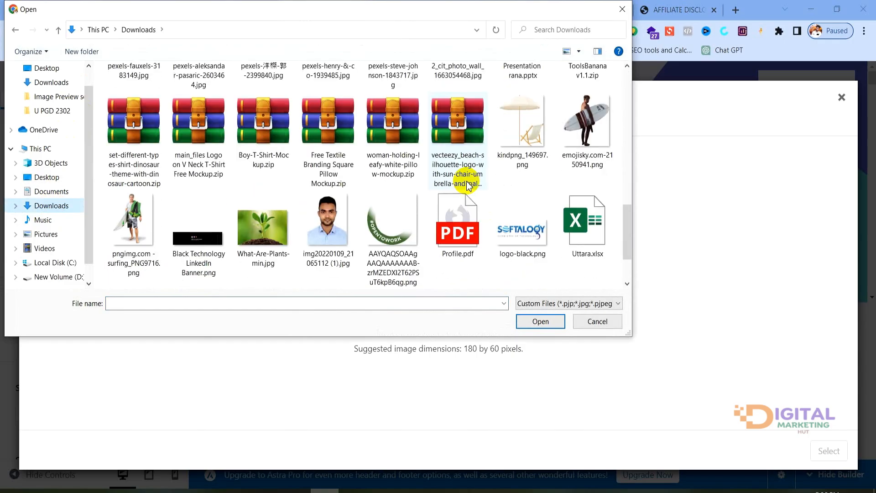
scroll(467, 184, down, 5)
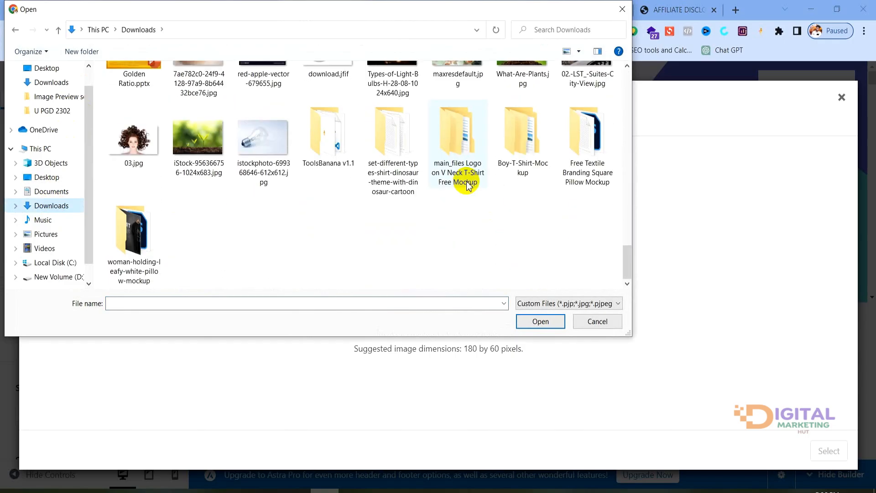
scroll(467, 184, up, 3)
scroll(466, 184, up, 2)
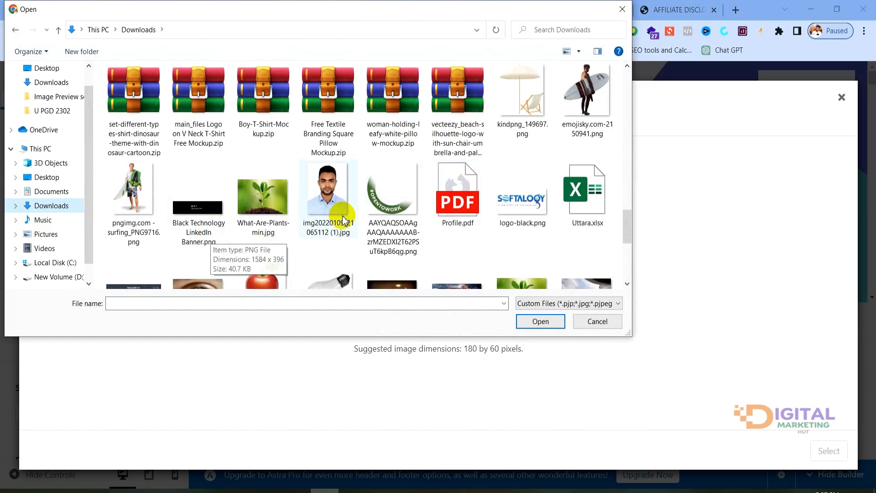
click(519, 197)
click(529, 322)
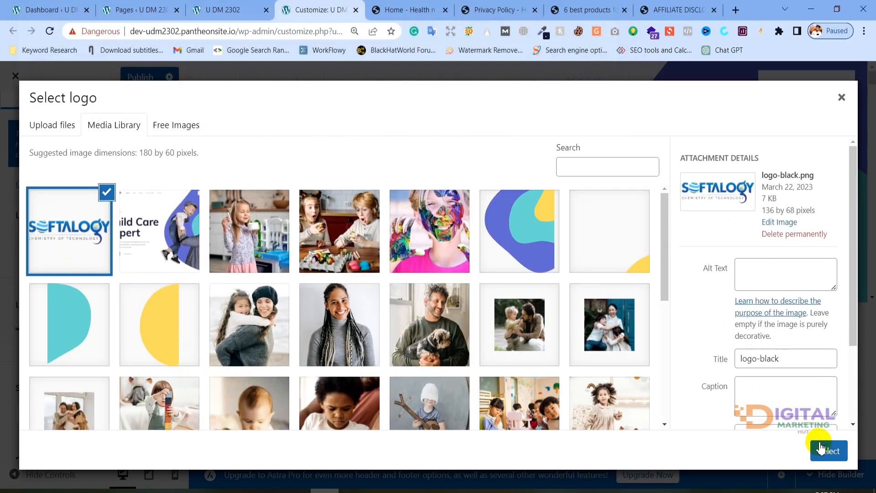
click(824, 451)
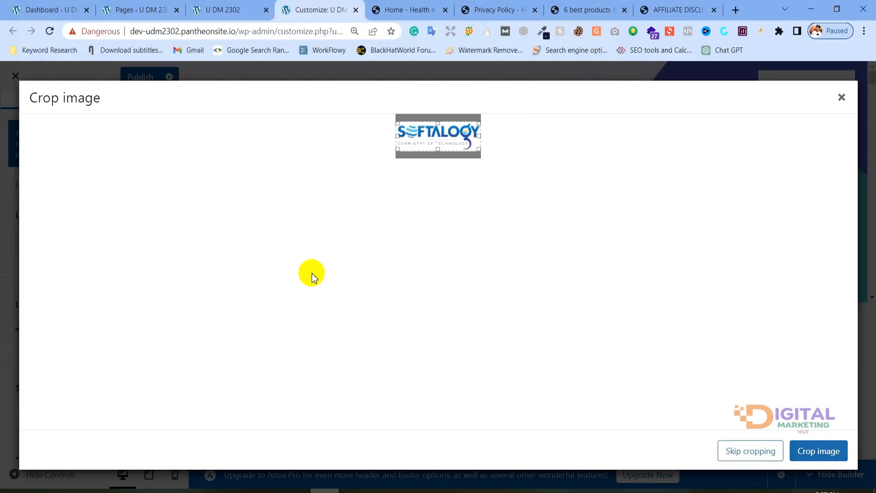
click(816, 451)
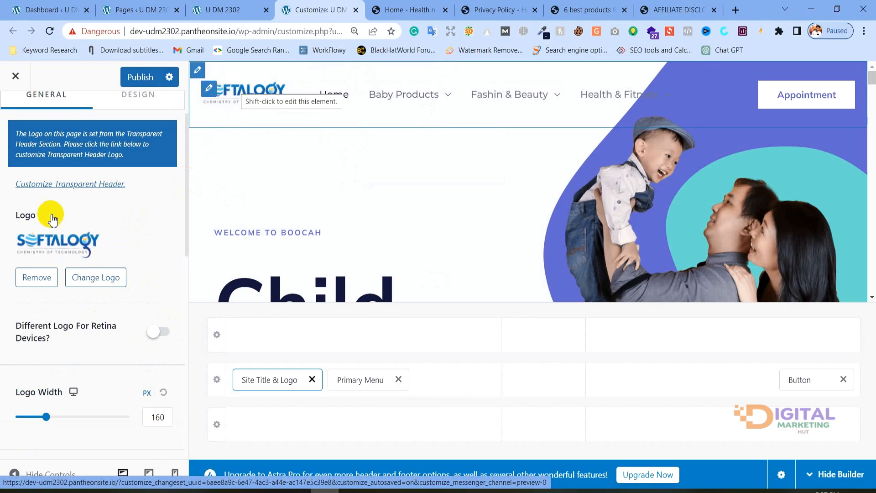
Step: Set the logo width to 193 px and select the Site Title text
scroll(9, 222, down, 1)
mouse_move(47, 363)
mouse_down()
mouse_move(107, 362)
mouse_move(52, 363)
mouse_up()
scroll(104, 174, down, 4)
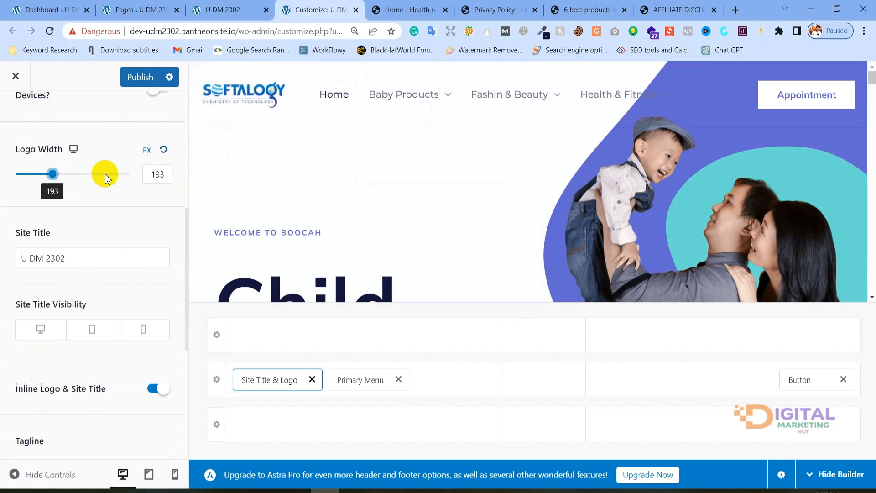
drag(63, 205, 19, 205)
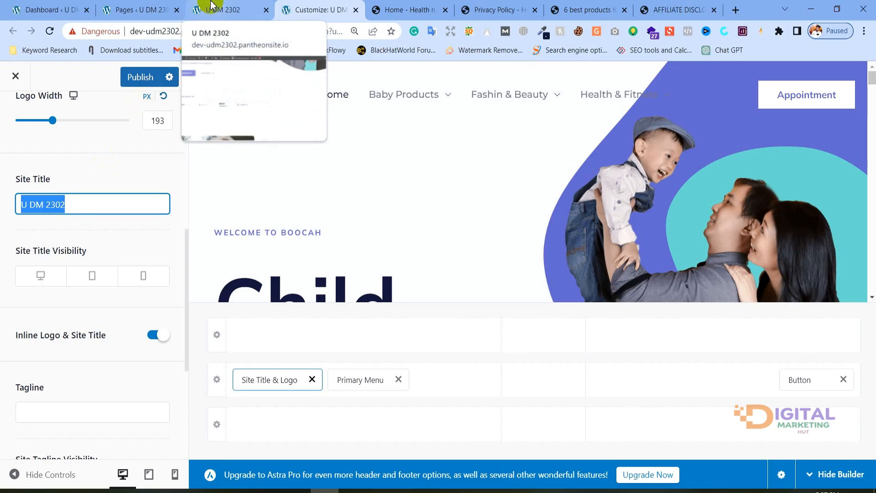
Step: Enter "We are digital Marketer" as the site tagline and return to the Header Builder
scroll(141, 235, down, 3)
click(67, 296)
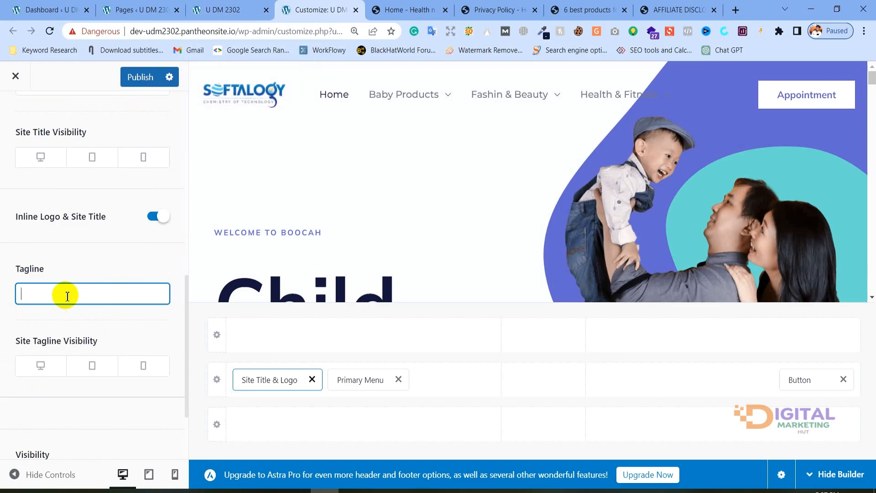
text(We are digital Marketer)
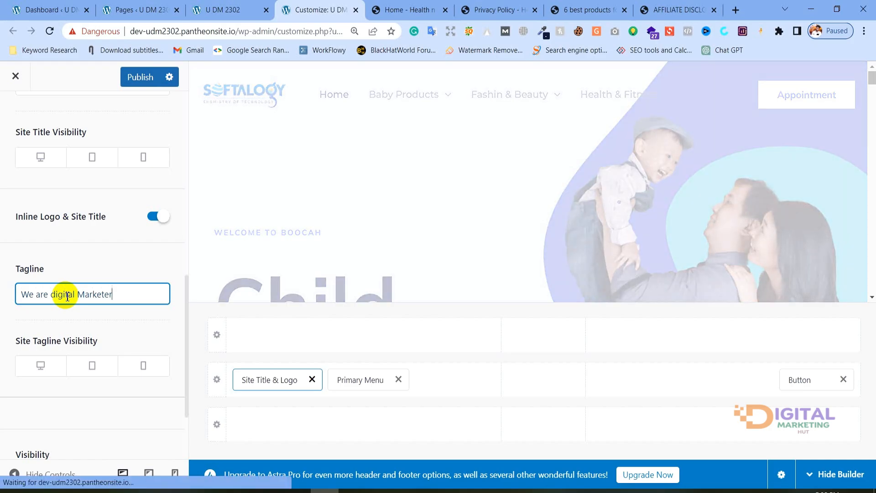
scroll(68, 318, down, 2)
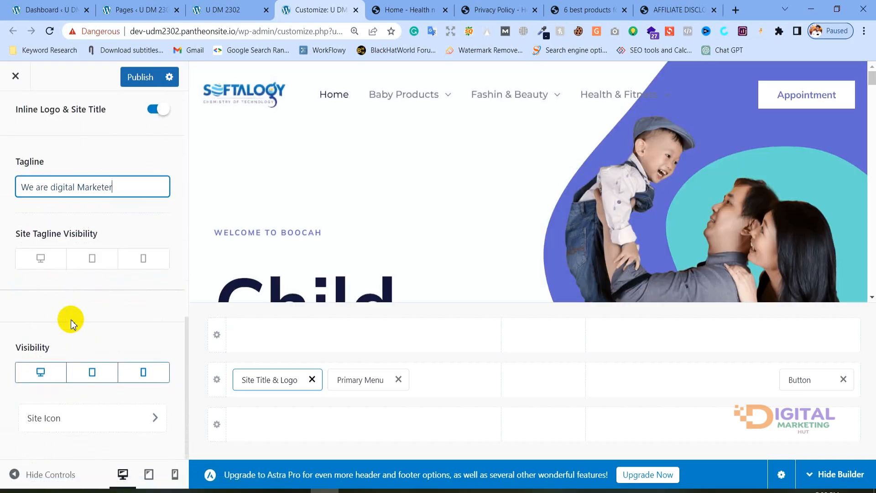
scroll(71, 324, up, 6)
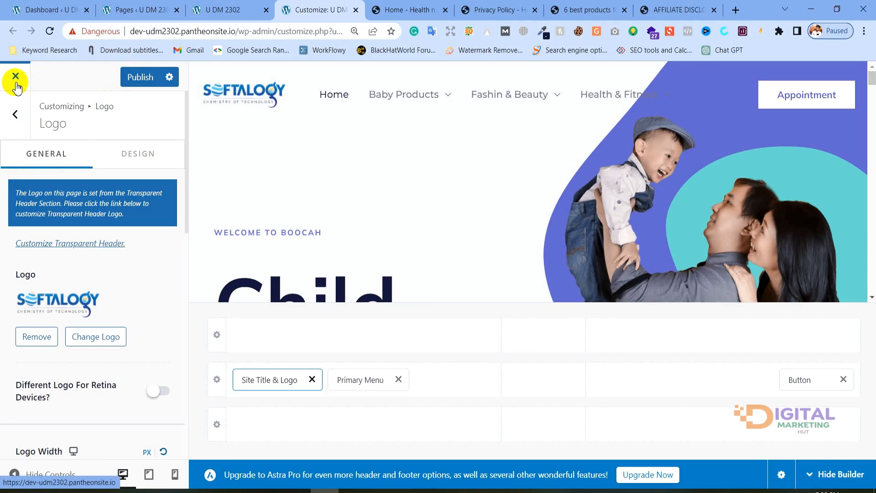
click(13, 115)
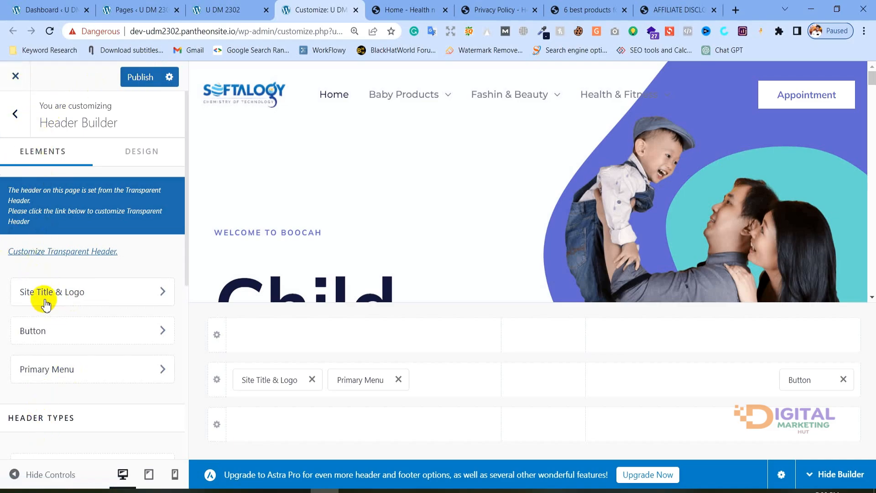
Step: Open the header Button settings and clear the Appointment button's text
mouse_move(377, 85)
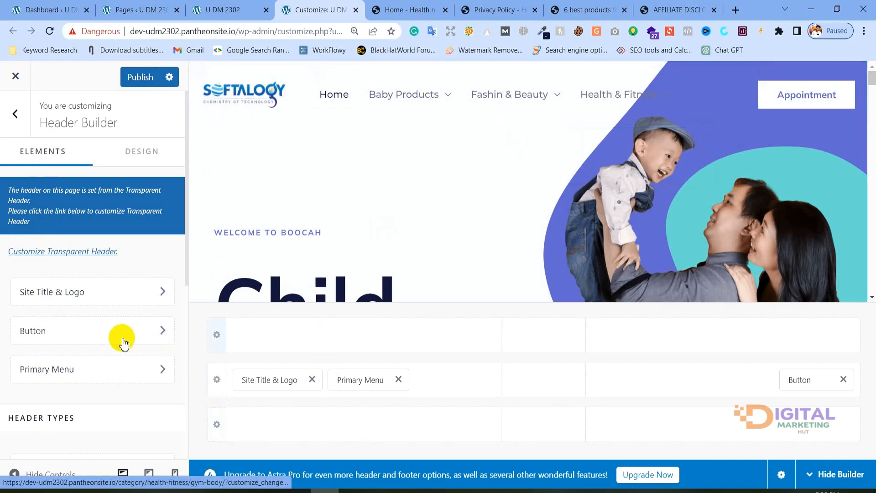
click(50, 332)
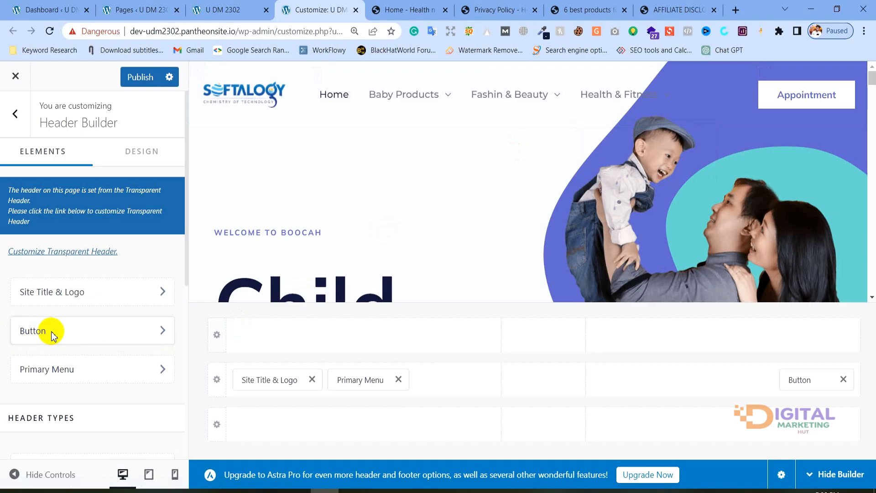
drag(71, 221, 6, 224)
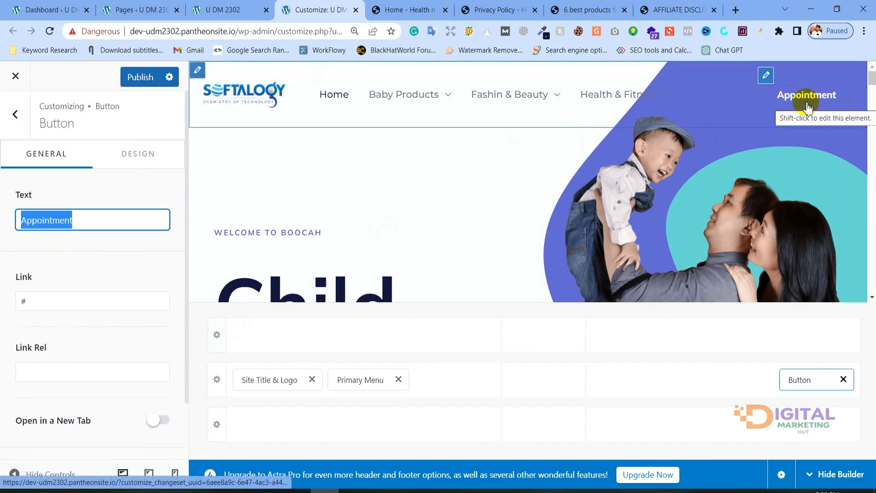
key(BackSpace)
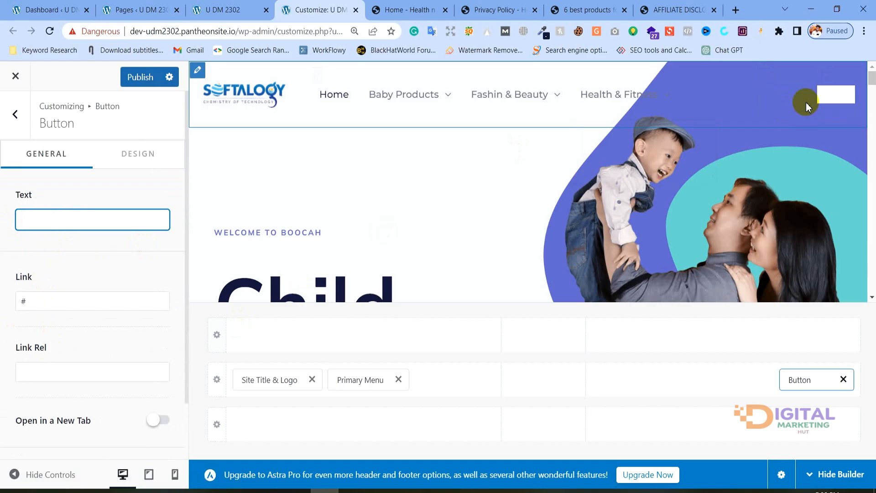
text(Hire)
key(BackSpace)
key(BackSpace)
key(BackSpace)
key(BackSpace)
key(BackSpace)
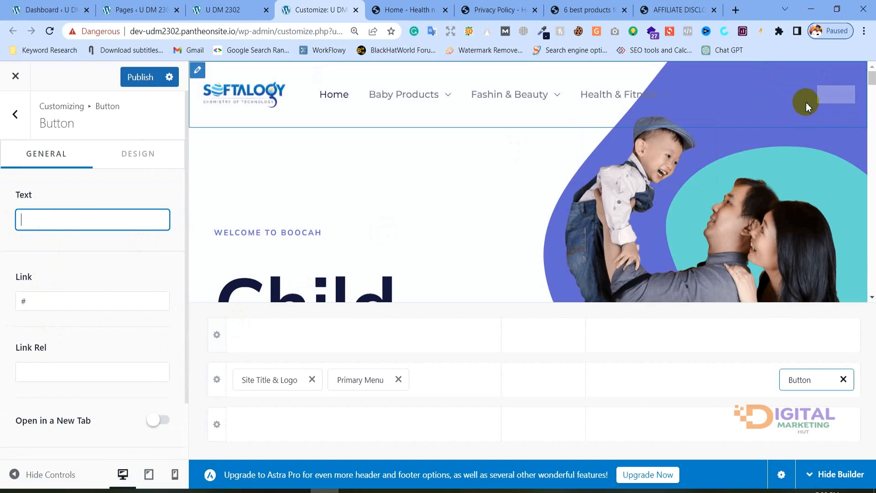
Step: Set the header button's text to "Join", correcting the capitalization of its second letter
text(JOin)
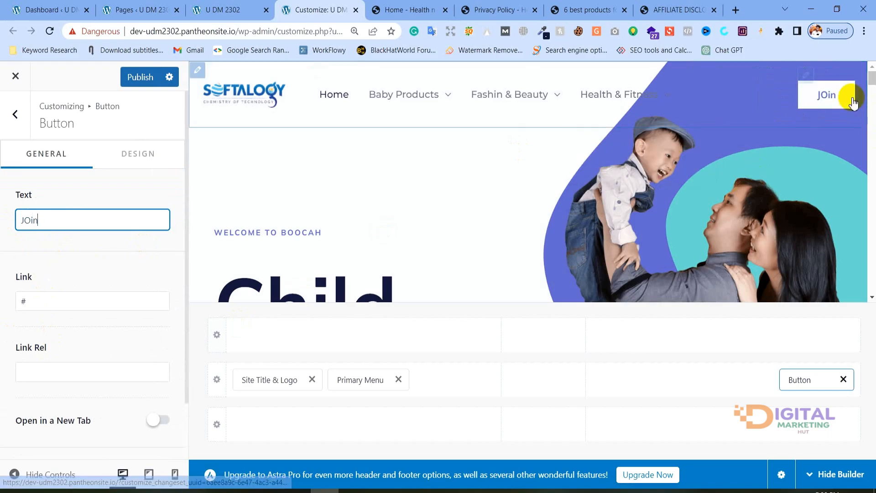
click(31, 220)
key(BackSpace)
text(o)
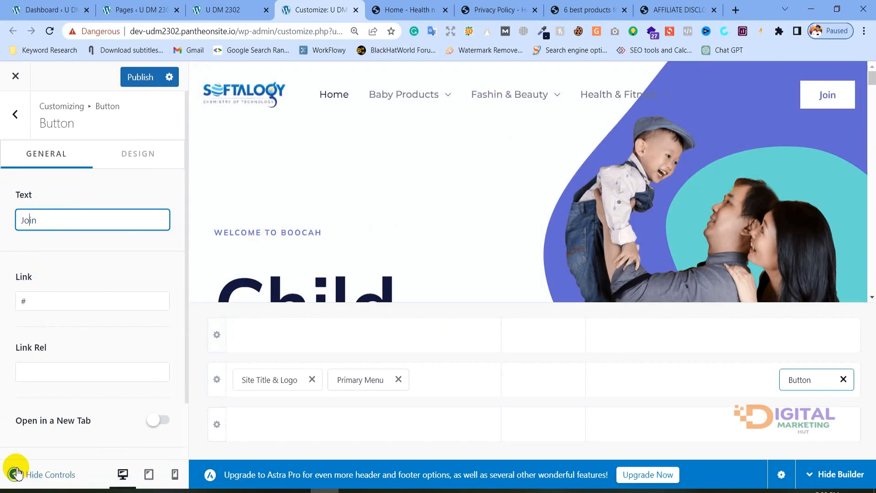
Step: Replace the header button's text with the all-caps "JOIN"
key(ctrl+a)
key(BackSpace)
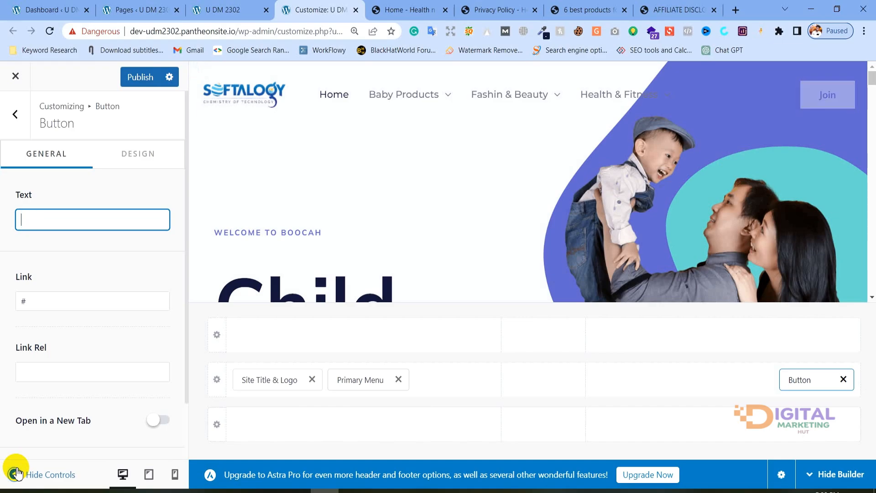
text(JOIN)
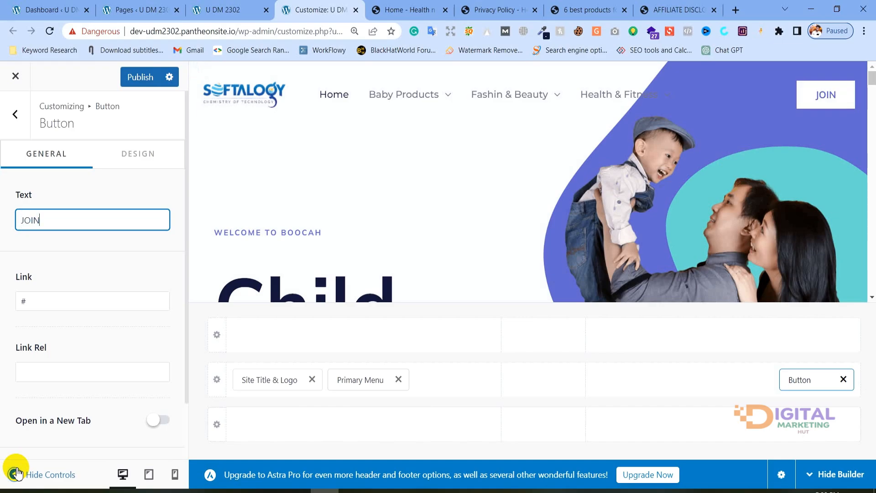
Step: Set the header button's text to "Sign Up"
key(ctrl+a)
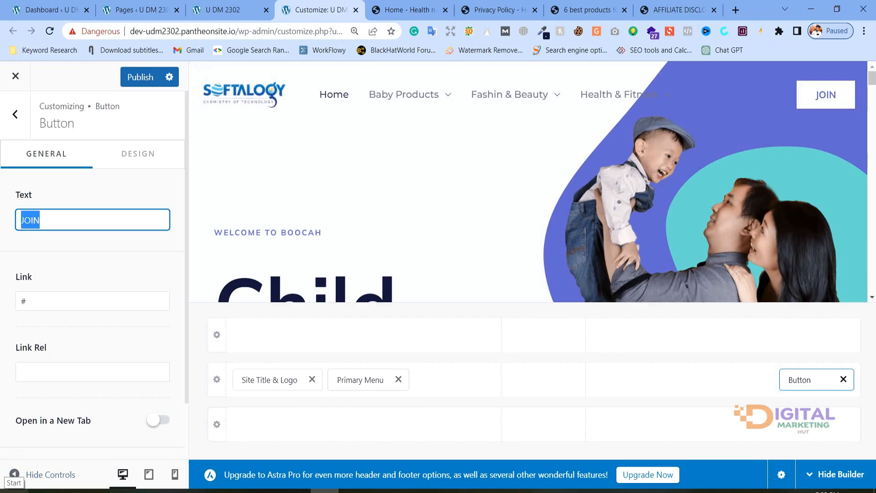
key(BackSpace)
text(Sign)
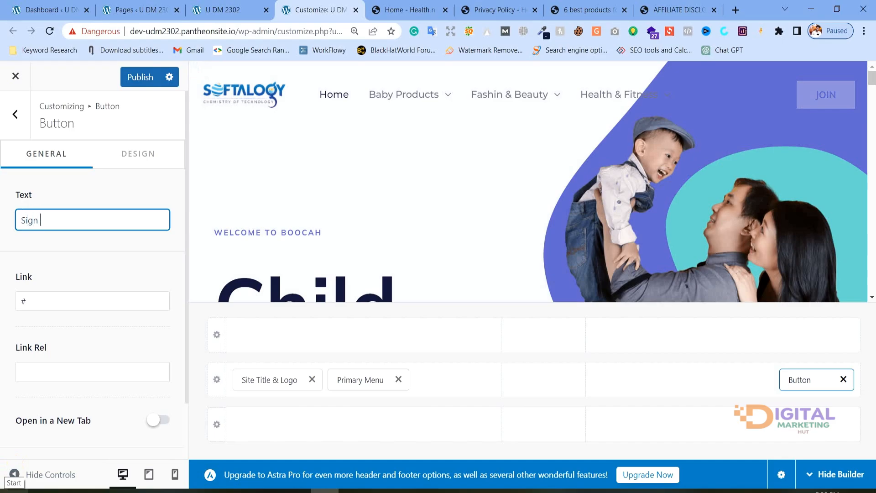
text( Up)
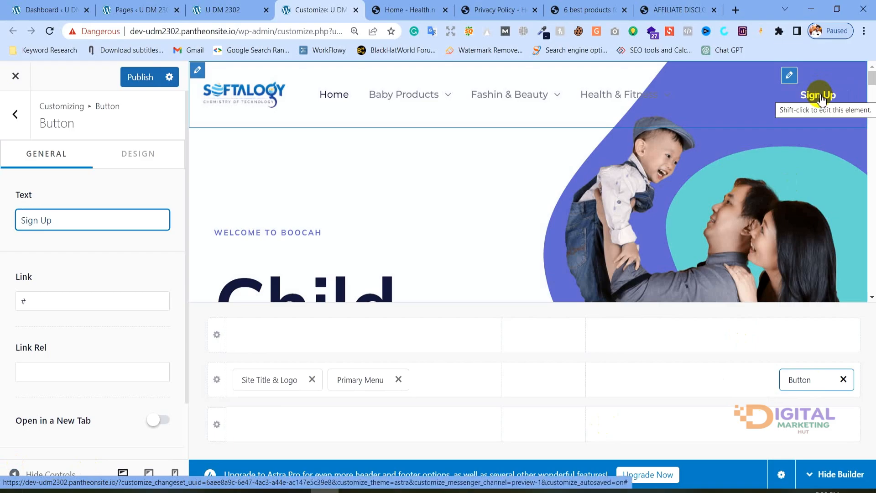
Step: Clear the Sign Up button's link and re-enter # as its placeholder link
drag(33, 276, 1, 300)
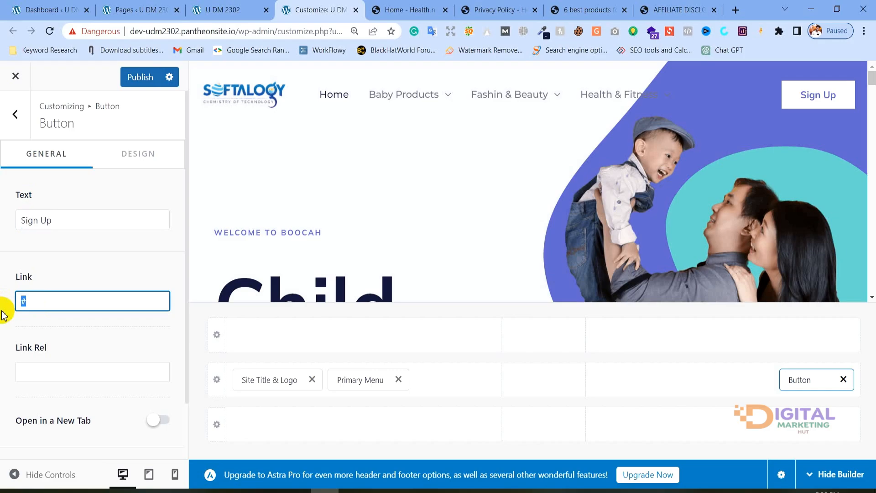
key(ctrl+plus)
key(ctrl+plus)
key(ctrl+plus)
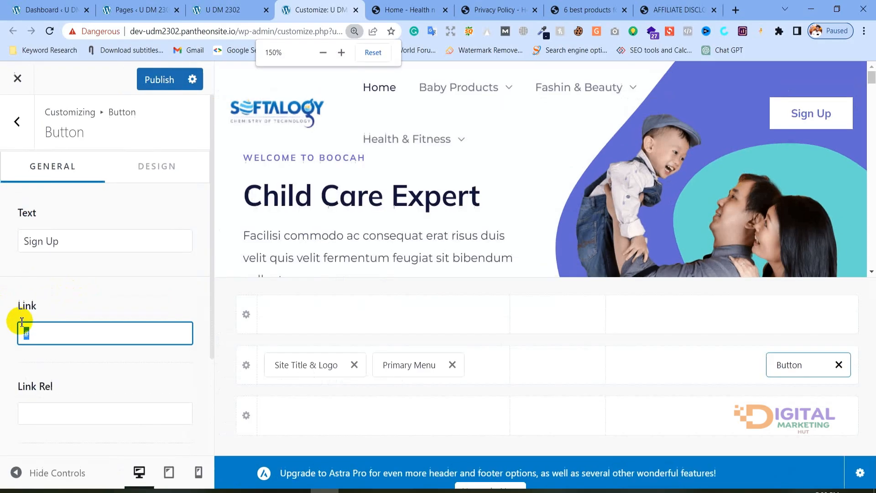
scroll(37, 320, down, 2)
click(49, 269)
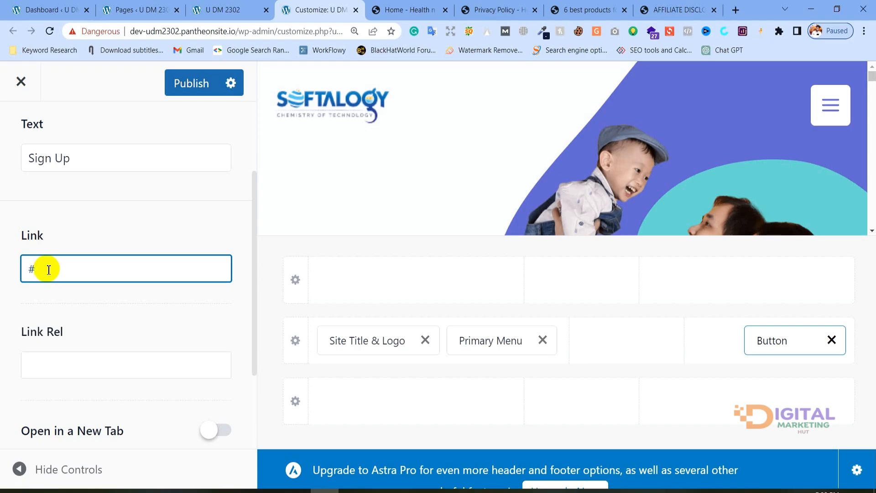
key(BackSpace)
key(ctrl+minus)
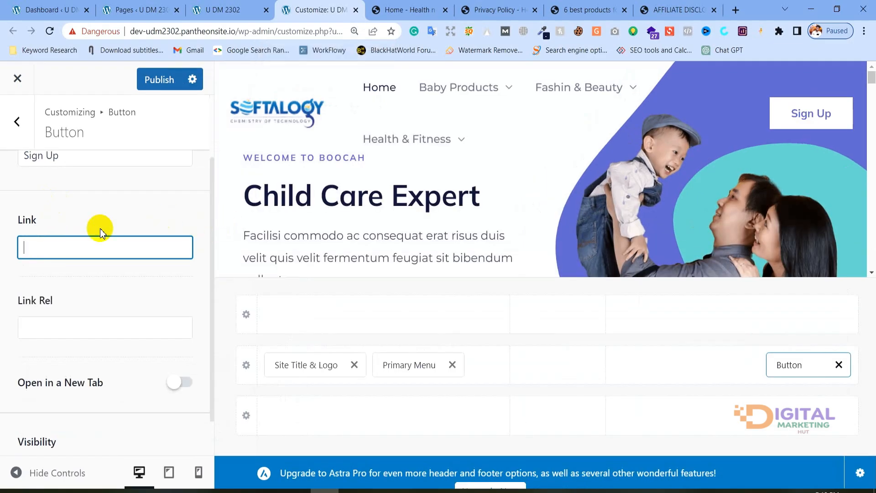
text(#)
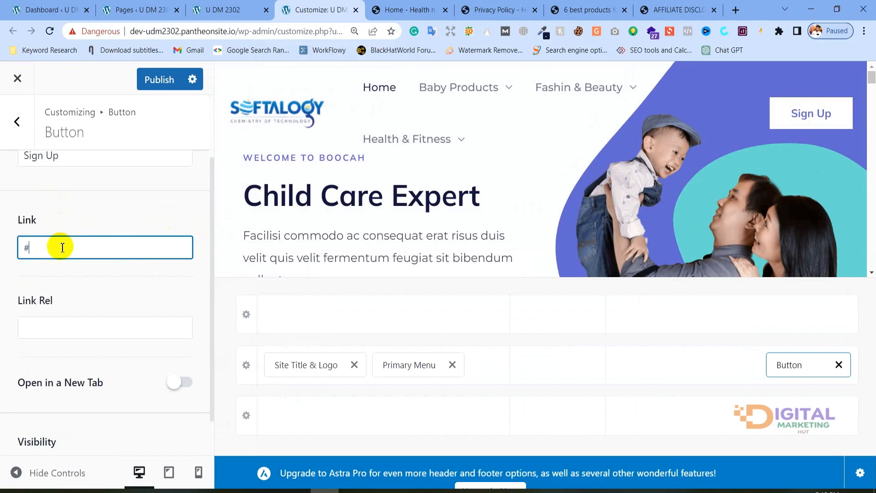
key(BackSpace)
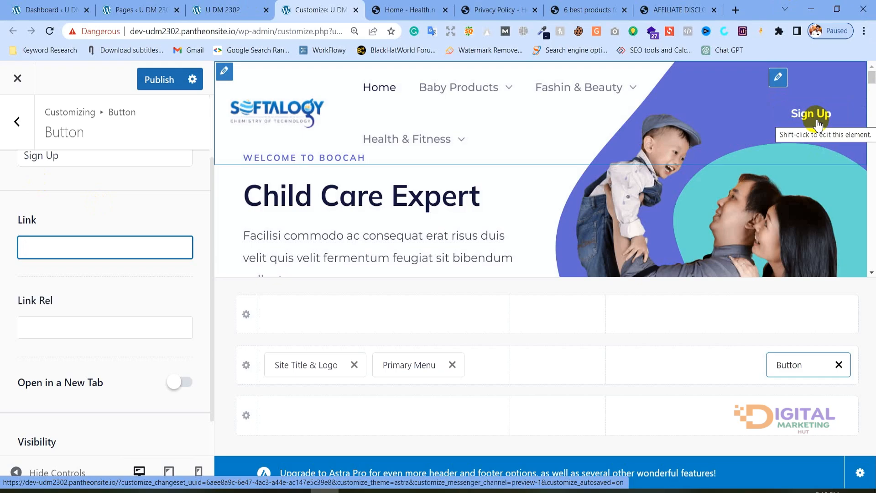
text(#)
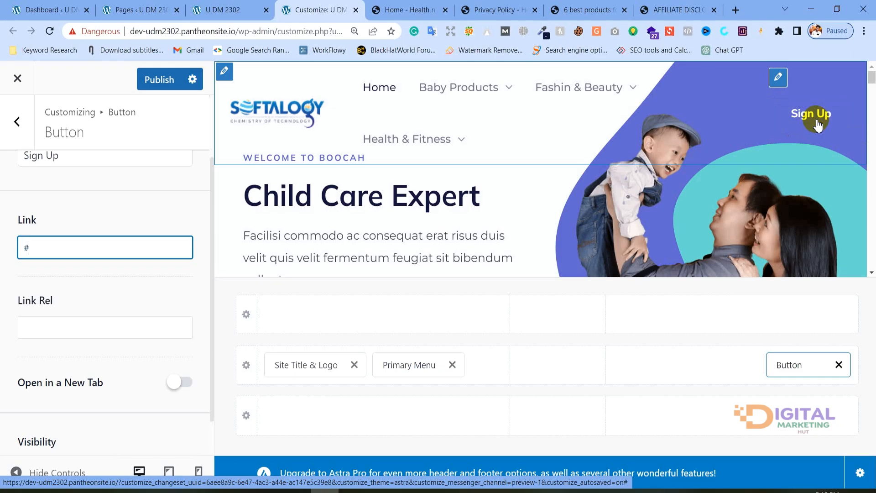
Step: Set the Sign Up button's link to google.com
key(BackSpace)
text(gogole)
key(BackSpace)
key(BackSpace)
key(BackSpace)
key(BackSpace)
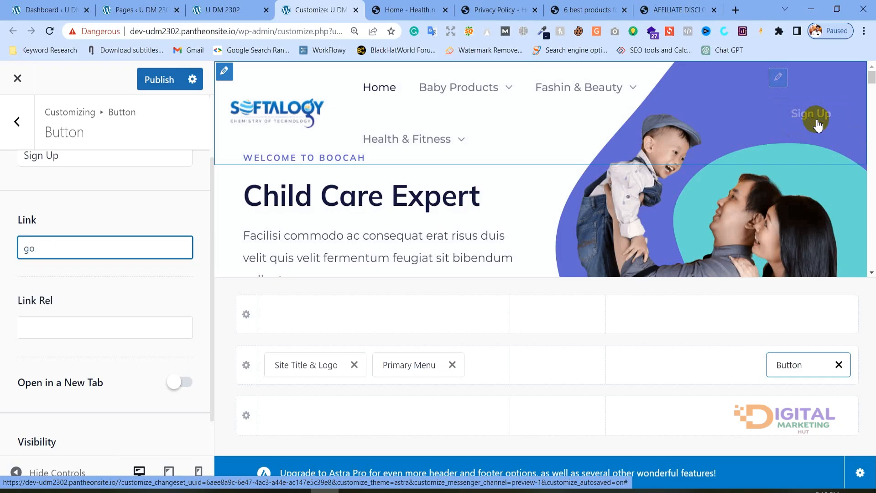
text(ogle.com)
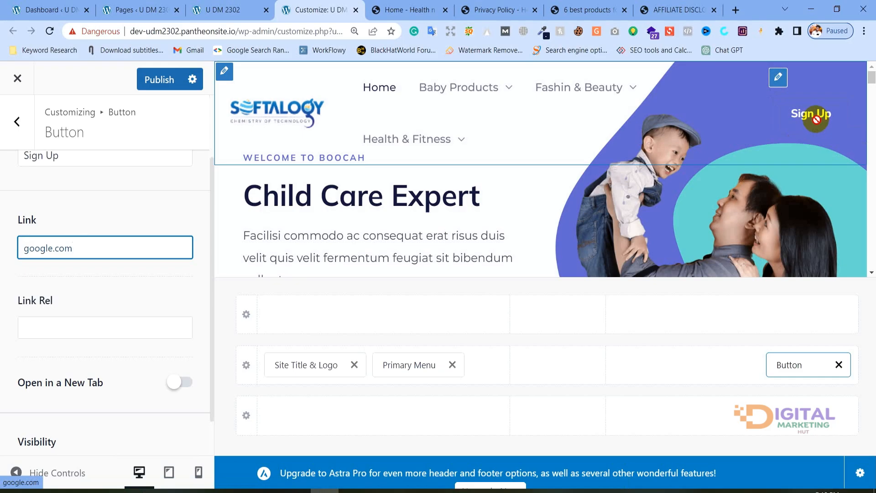
Step: Remove google.com from the Sign Up button's link and restore the # placeholder
key(BackSpace)
key(BackSpace)
key(BackSpace)
key(BackSpace)
key(BackSpace)
key(BackSpace)
key(BackSpace)
key(BackSpace)
key(BackSpace)
key(BackSpace)
text(#)
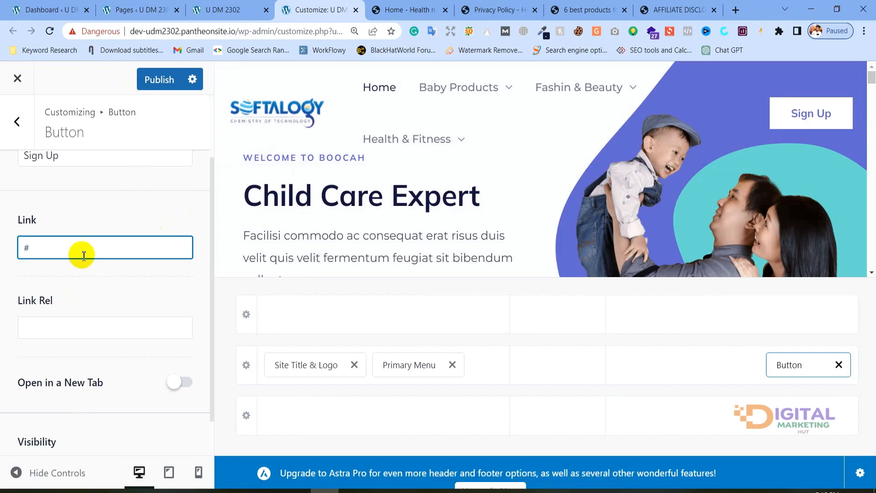
Step: Leave the button settings, publish the header changes and return to the main Customizer options
scroll(87, 265, down, 1)
scroll(88, 283, up, 3)
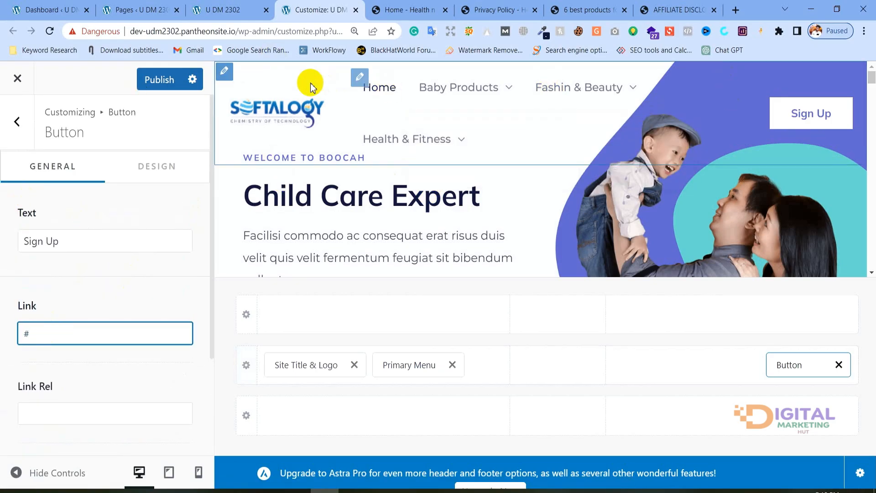
click(17, 121)
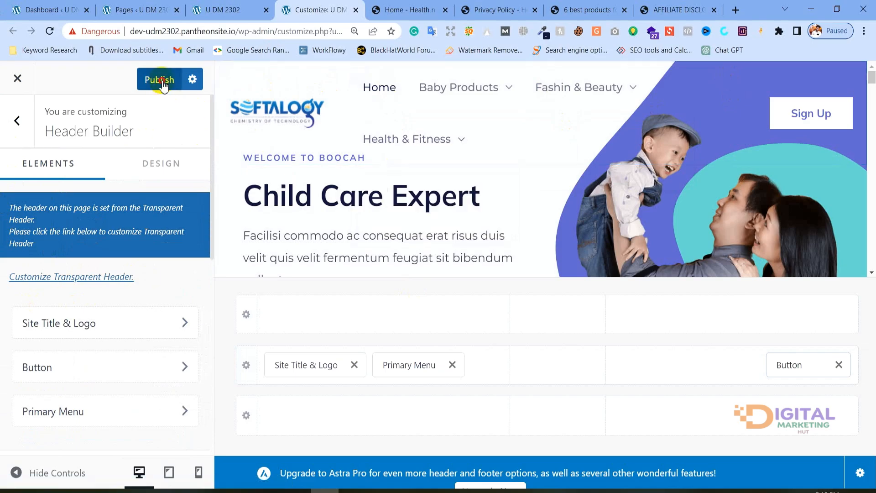
click(162, 81)
click(16, 121)
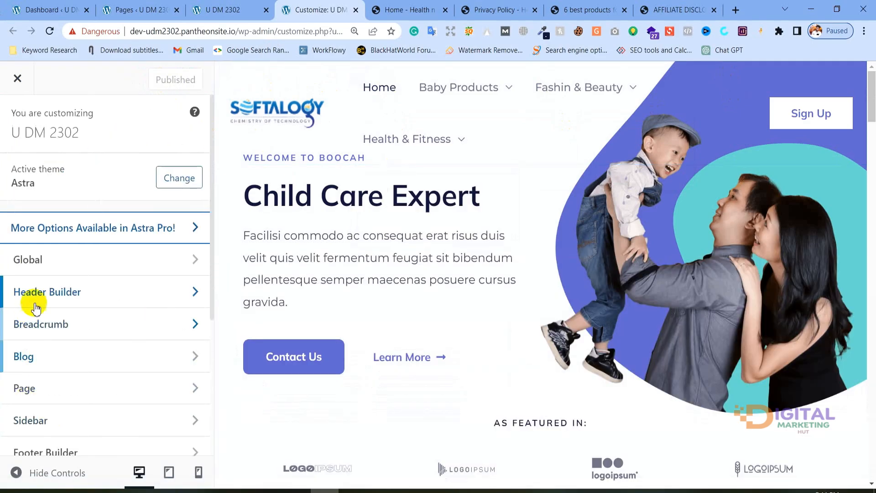
Step: Review the container and sidebar layout options in the Page settings, and open the Global settings
scroll(41, 343, down, 3)
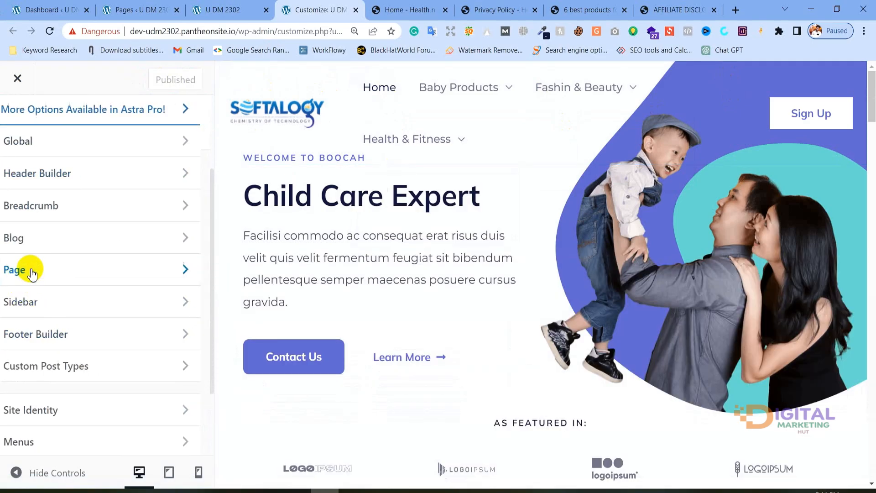
click(32, 273)
scroll(371, 264, down, 4)
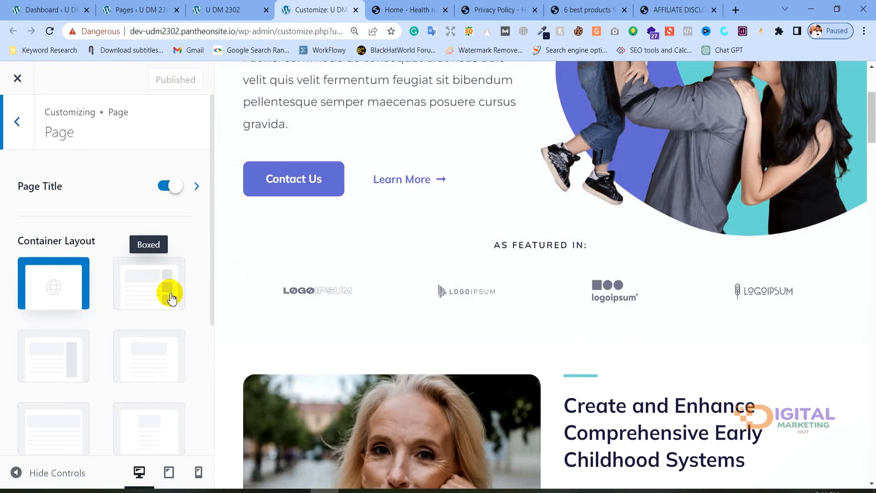
scroll(61, 328, down, 3)
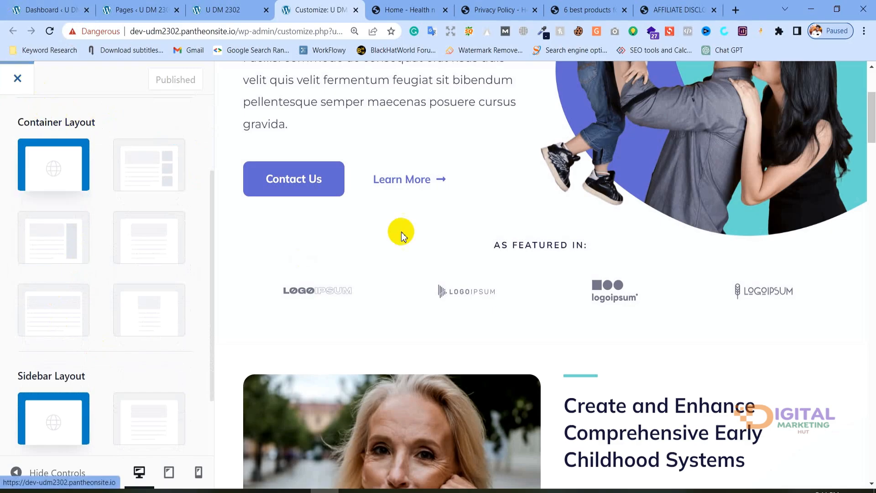
scroll(95, 221, up, 3)
click(16, 119)
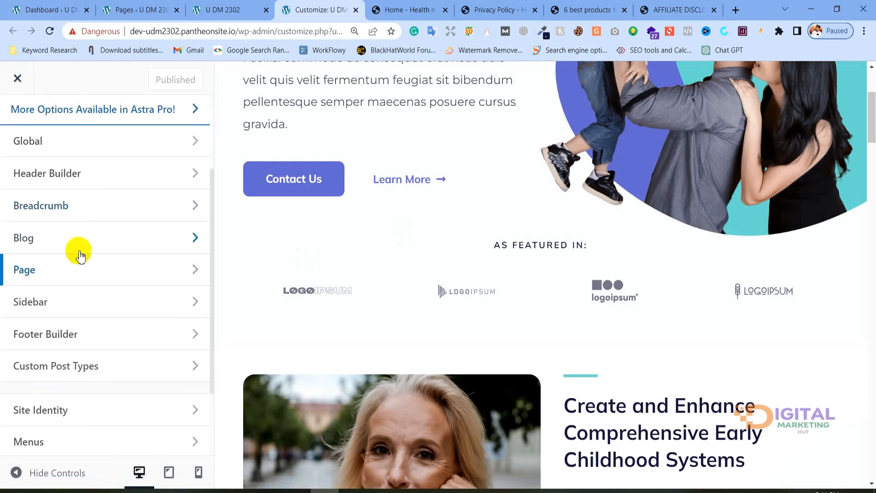
click(30, 144)
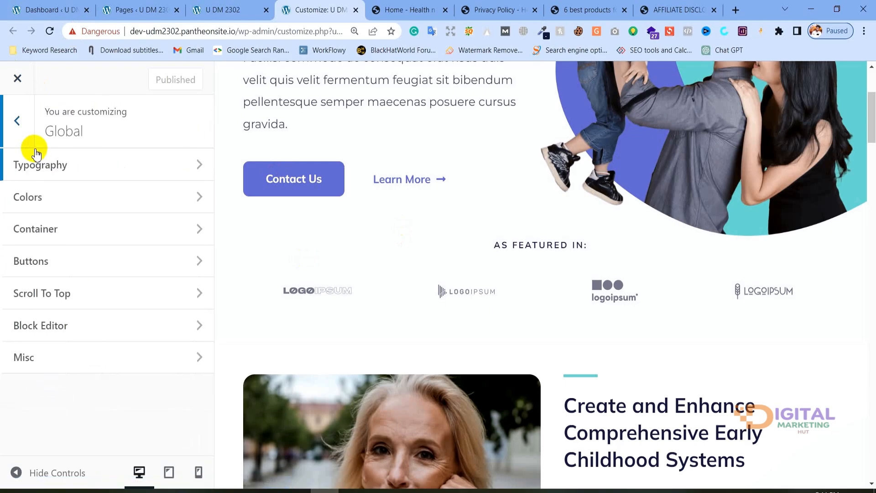
Step: Review the font presets and base font options in the global Typography settings, then return to the Global settings
scroll(528, 150, up, 4)
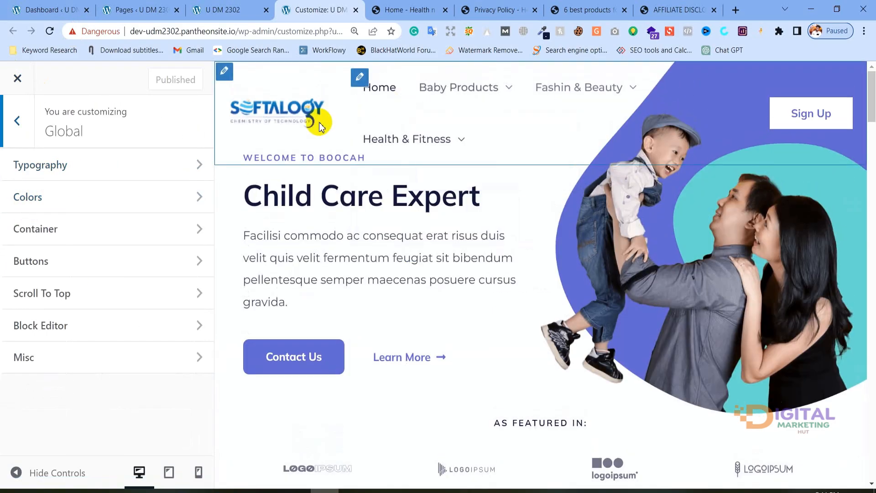
double_click(378, 194)
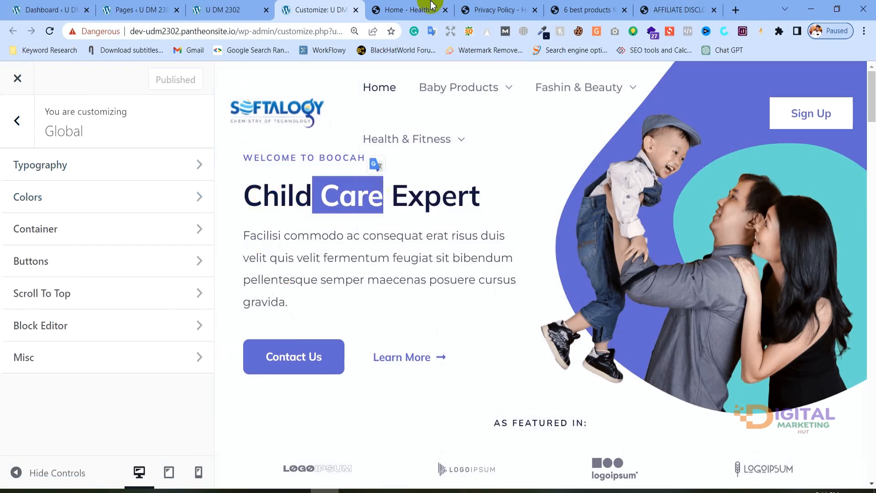
click(131, 159)
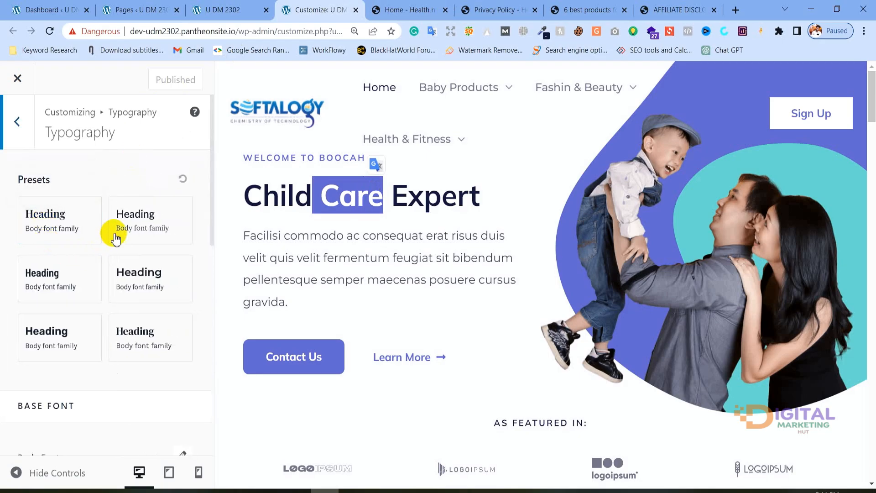
scroll(87, 330, down, 3)
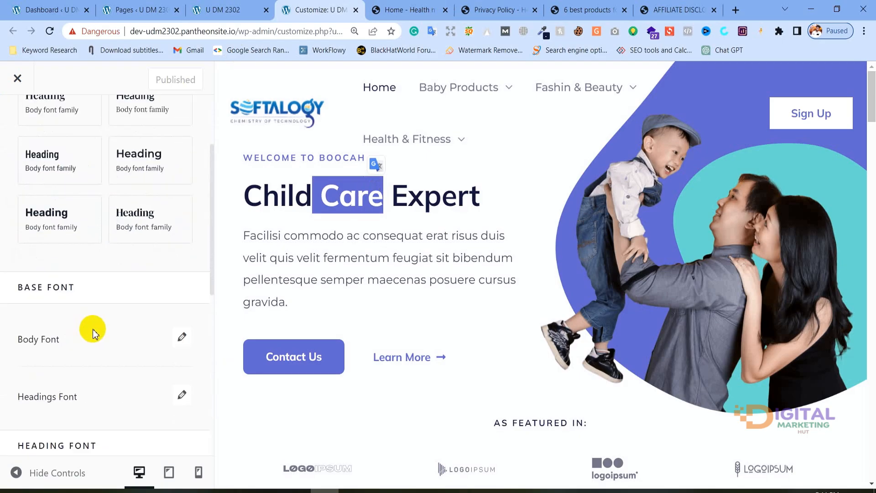
scroll(92, 320, up, 3)
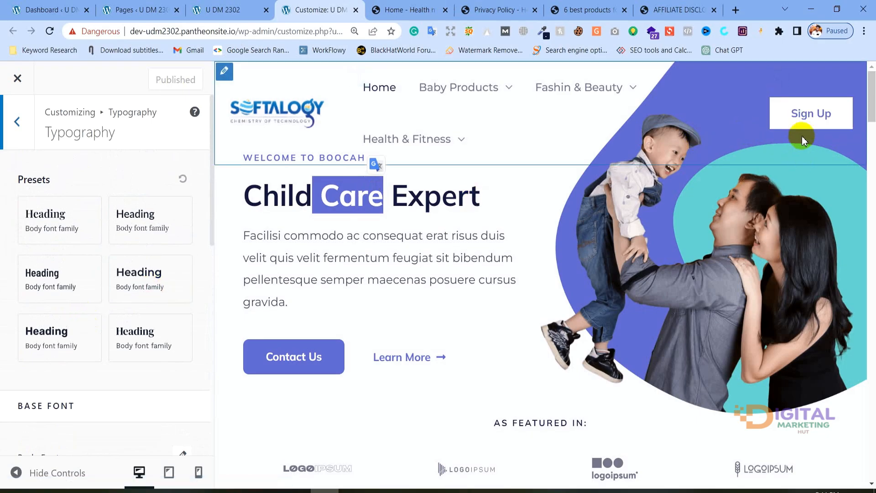
click(18, 121)
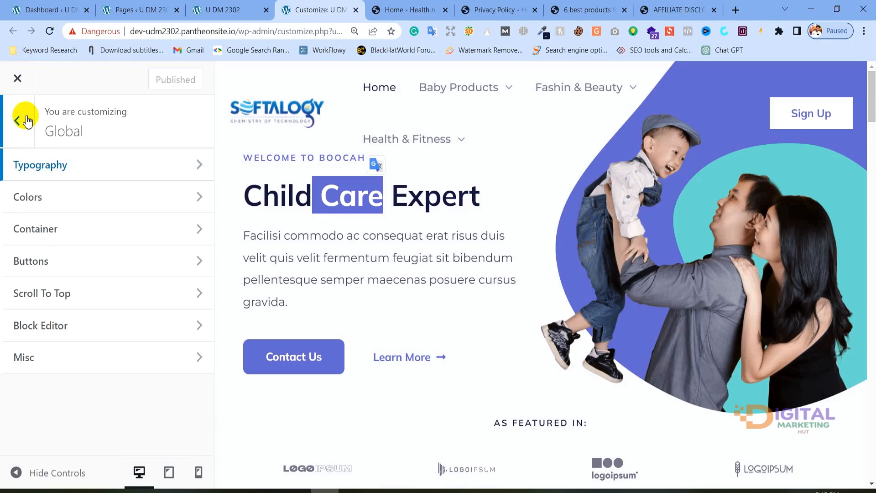
Step: Try the turquoise palette color as the theme's accent color in the global Colors settings and check the homepage preview
click(73, 198)
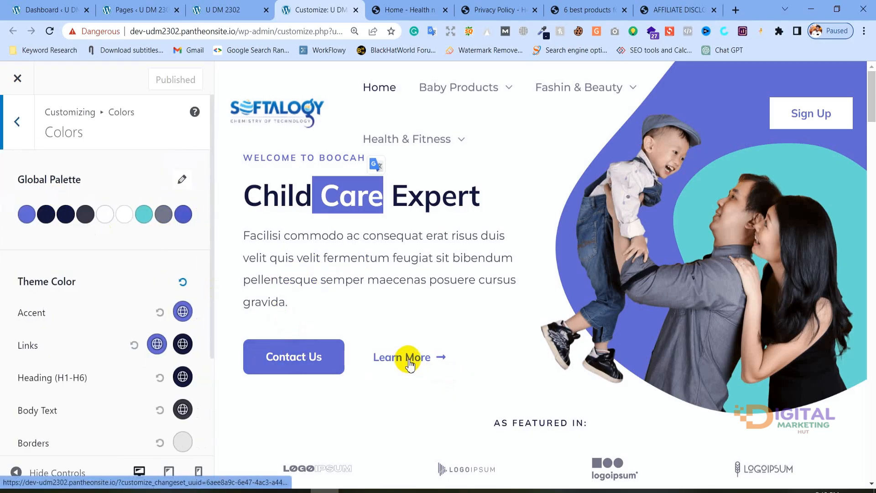
scroll(53, 255, down, 2)
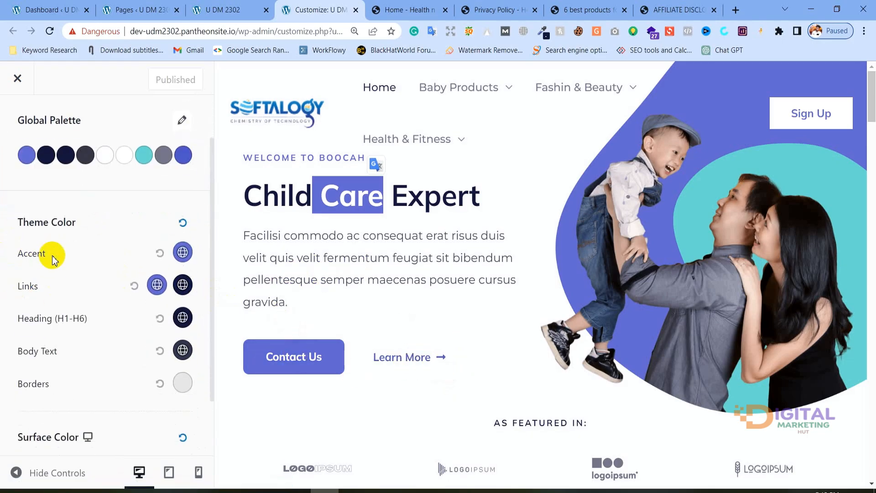
click(182, 252)
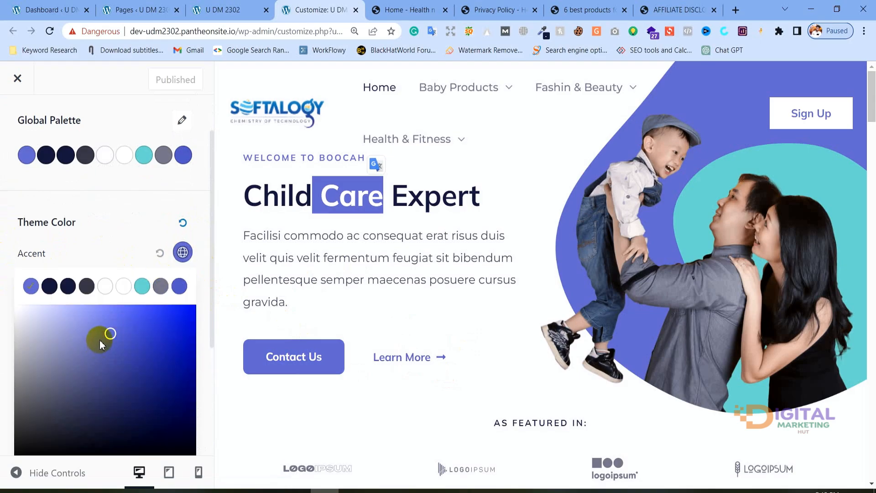
click(143, 288)
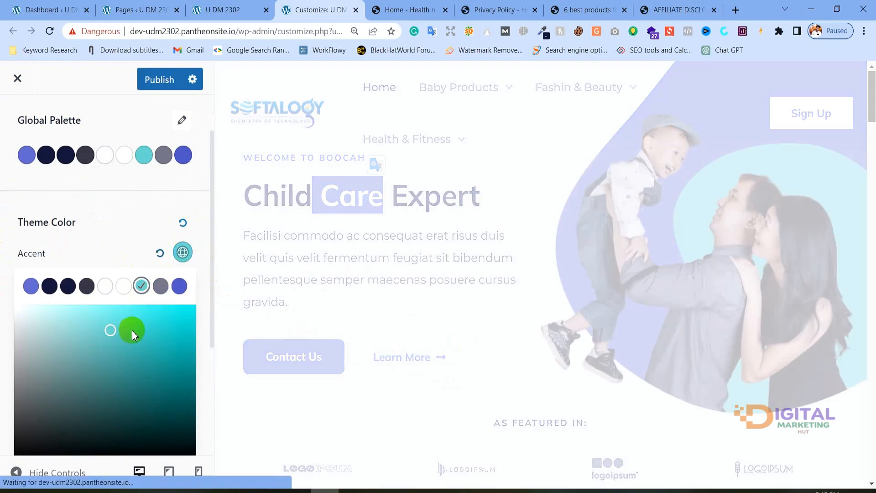
scroll(385, 249, down, 5)
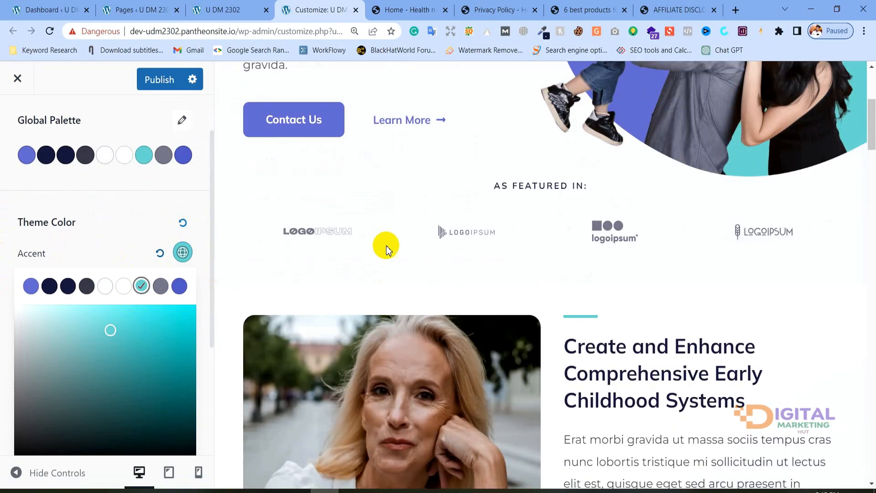
scroll(567, 176, down, 5)
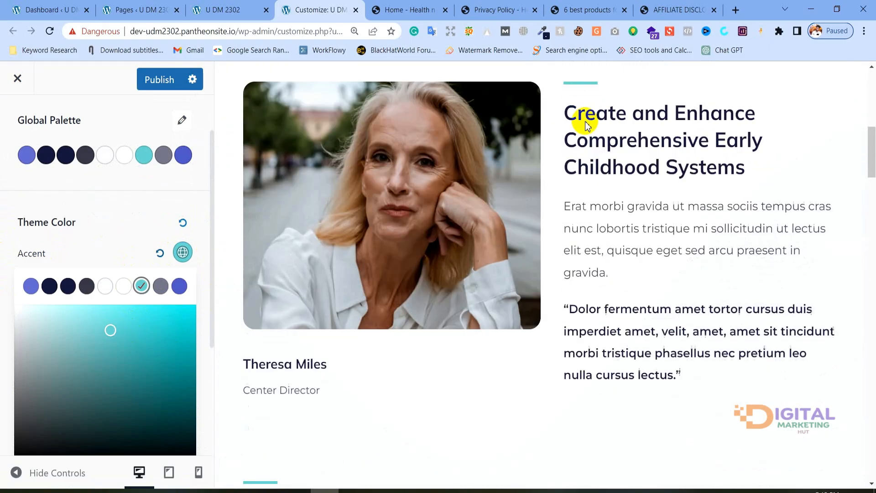
scroll(603, 274, down, 8)
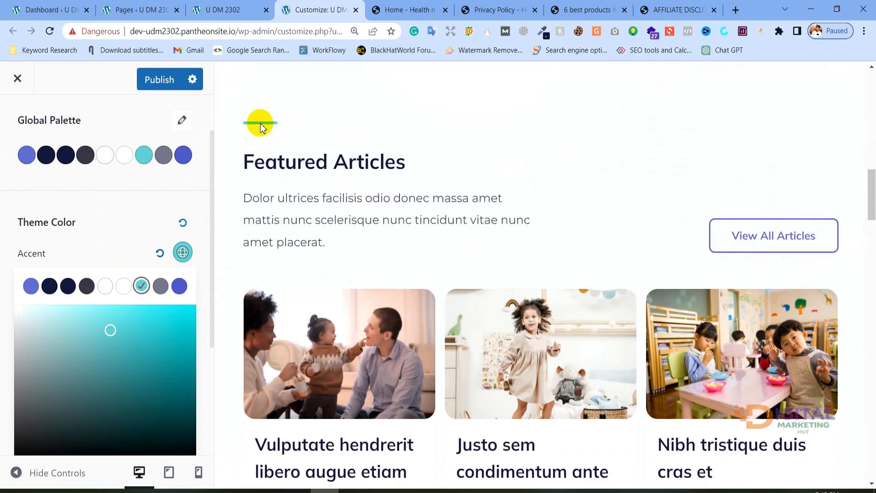
scroll(710, 356, down, 5)
scroll(347, 250, up, 10)
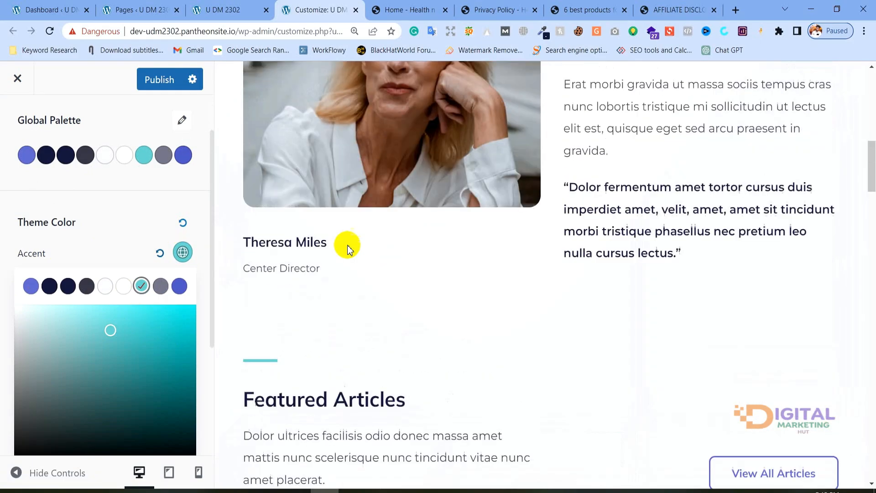
scroll(347, 250, up, 8)
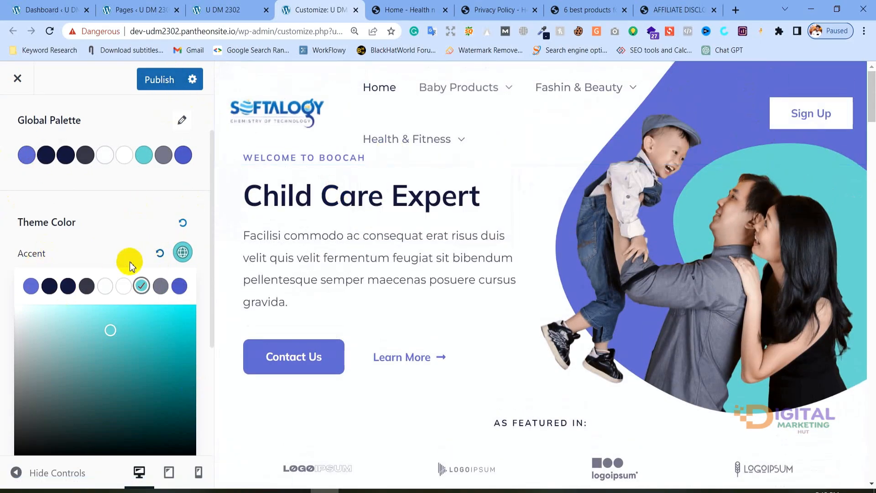
Step: Close the Customizer, discarding unsaved changes, and open the homepage for editing with Elementor
click(18, 80)
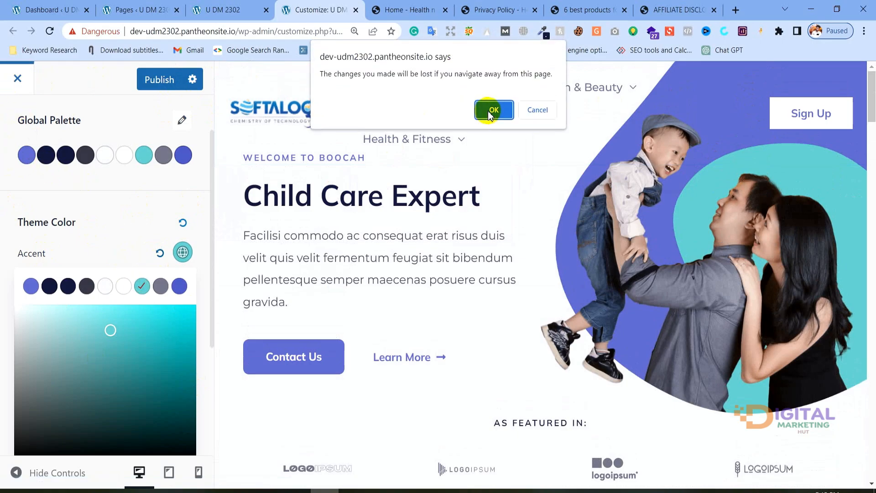
click(490, 111)
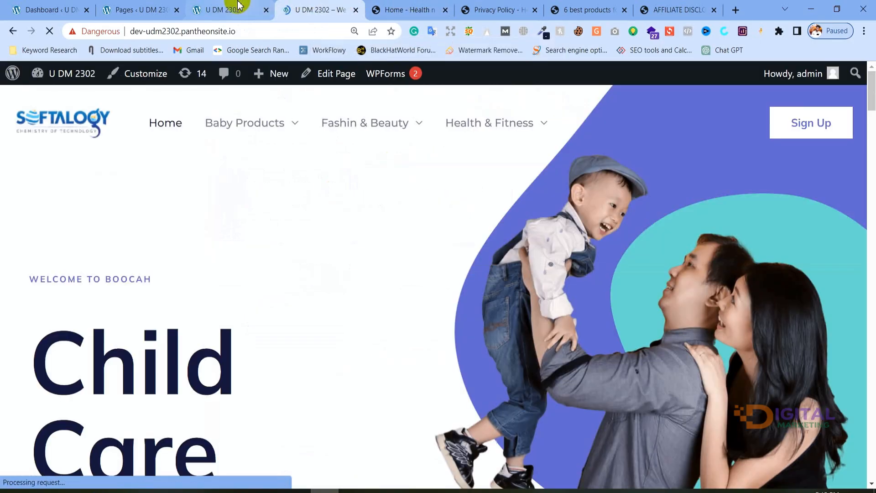
scroll(606, 188, down, 5)
scroll(606, 188, up, 2)
scroll(606, 188, up, 2)
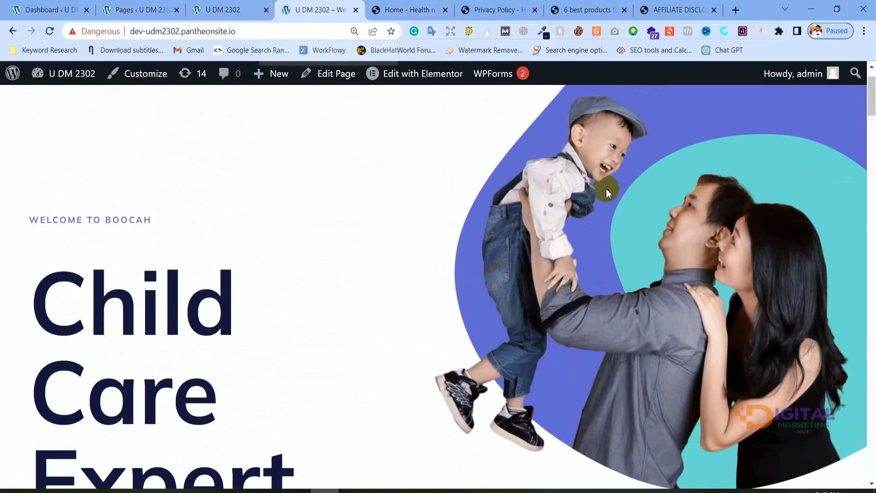
key(ctrl+minus)
mouse_move(374, 77)
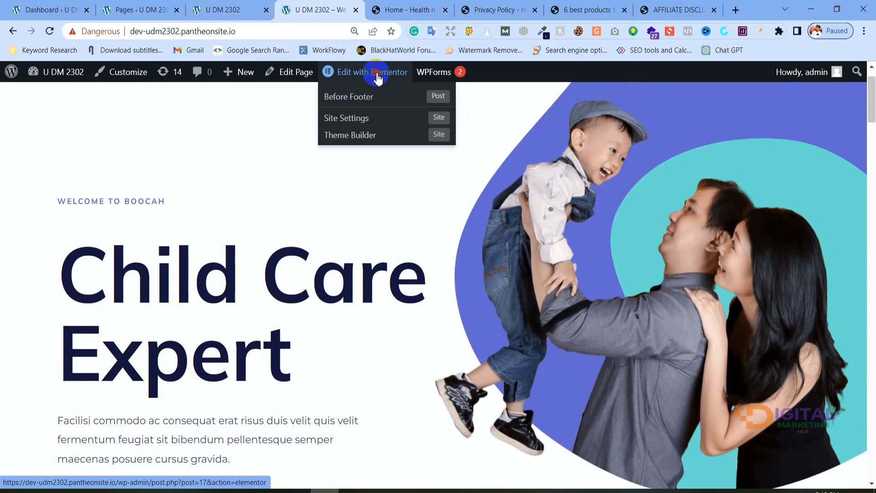
click(377, 78)
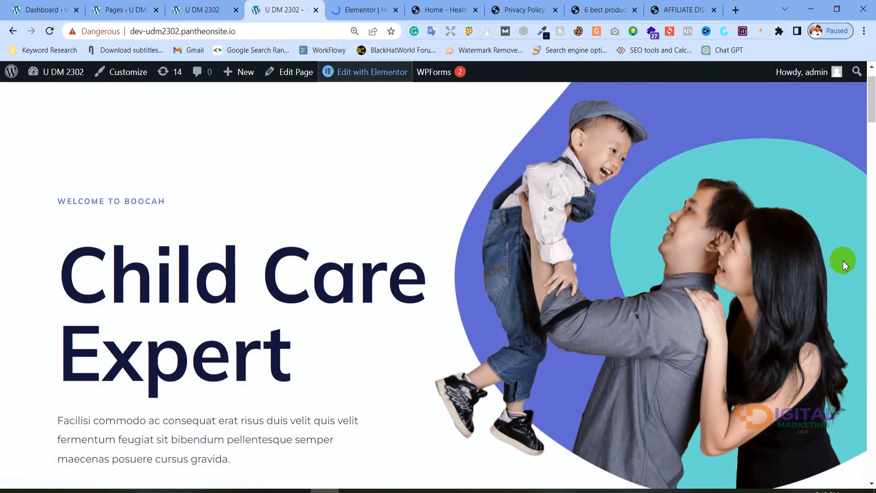
Step: Open fiverr.com in a new incognito window and search for elementor services
click(864, 31)
click(836, 79)
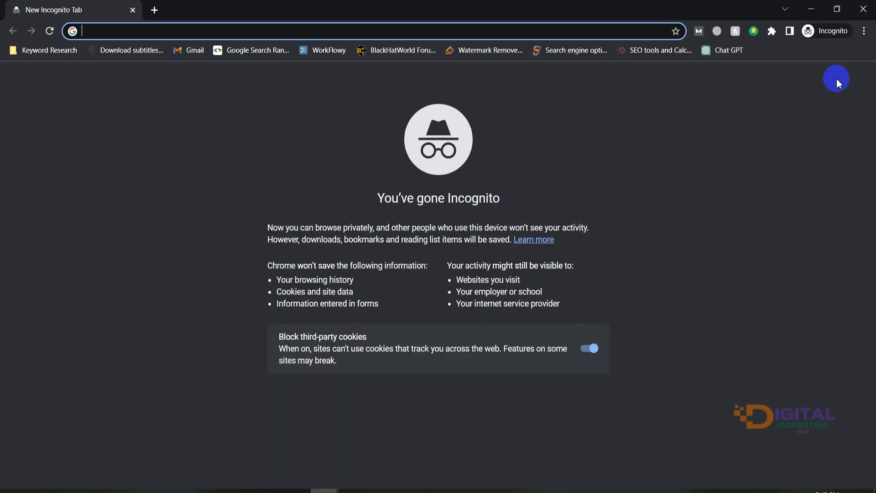
text(fiverr.com)
key(Return)
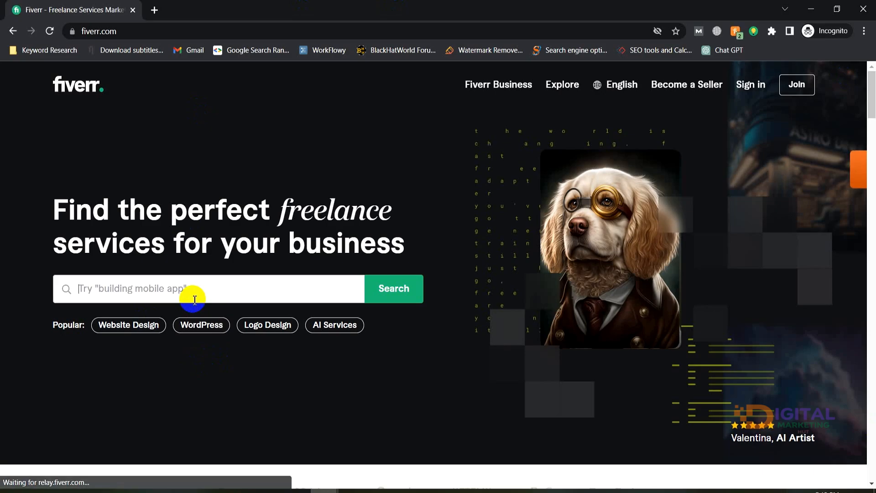
text(elementor)
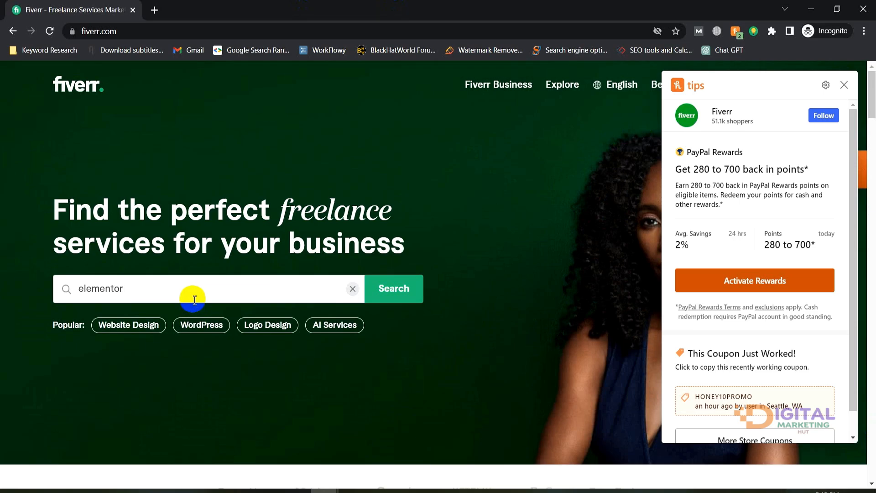
key(Return)
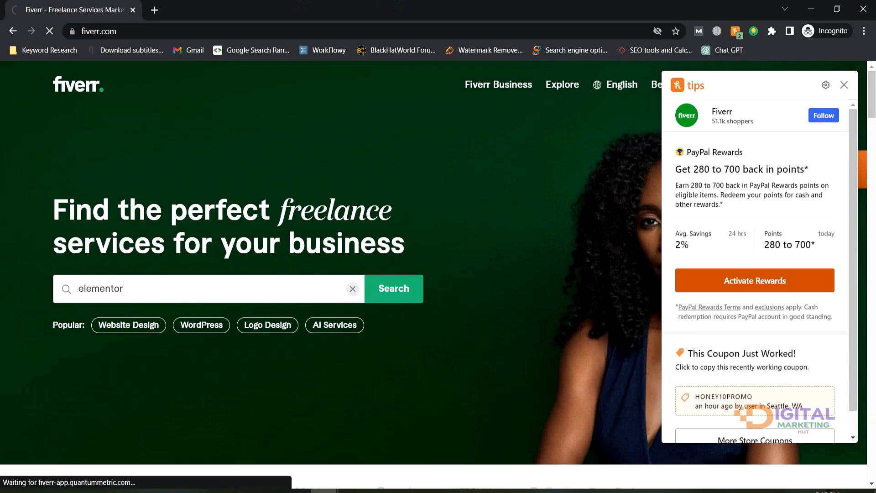
Step: Open five Elementor and WordPress landing page gigs from the search results in separate tabs
scroll(239, 219, down, 5)
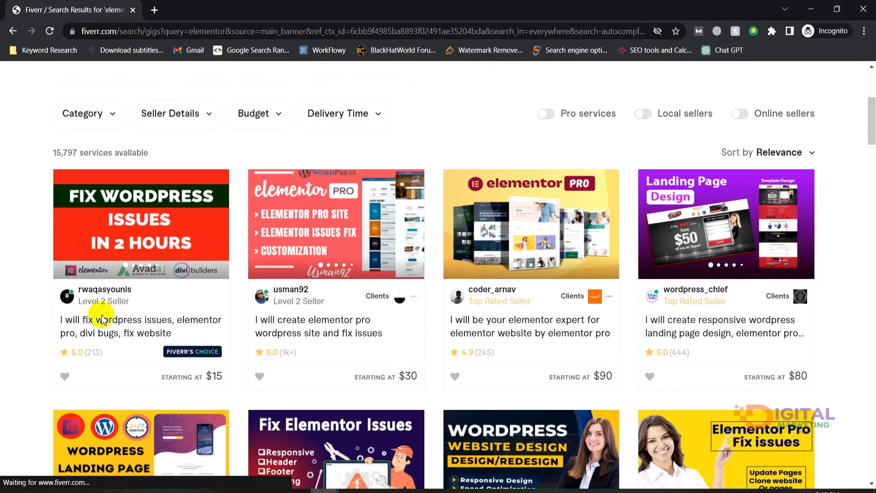
click(197, 225)
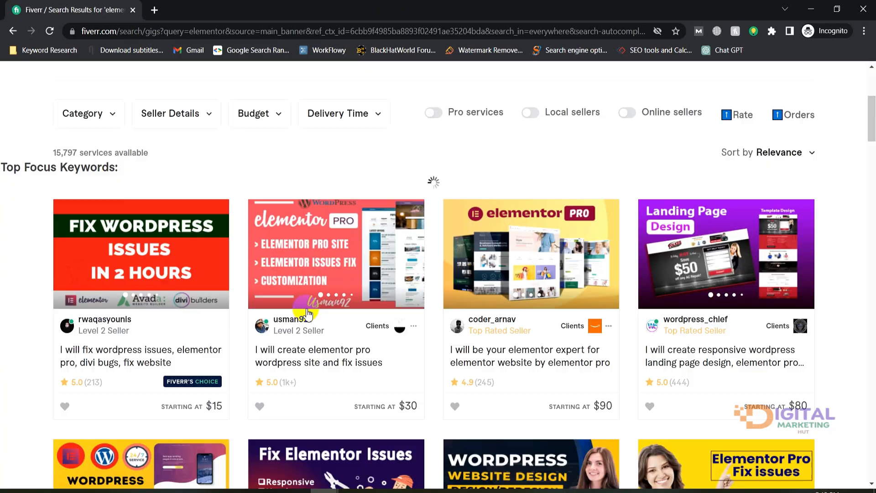
middle_click(282, 354)
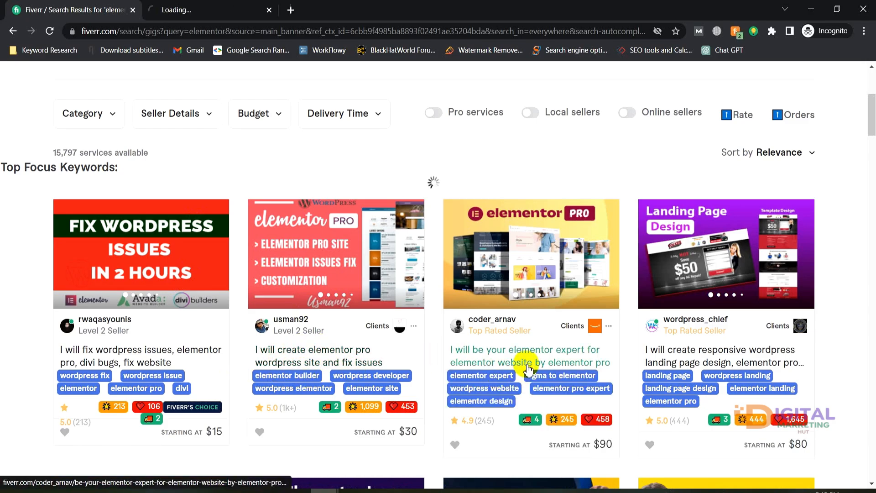
middle_click(531, 364)
scroll(695, 281, down, 1)
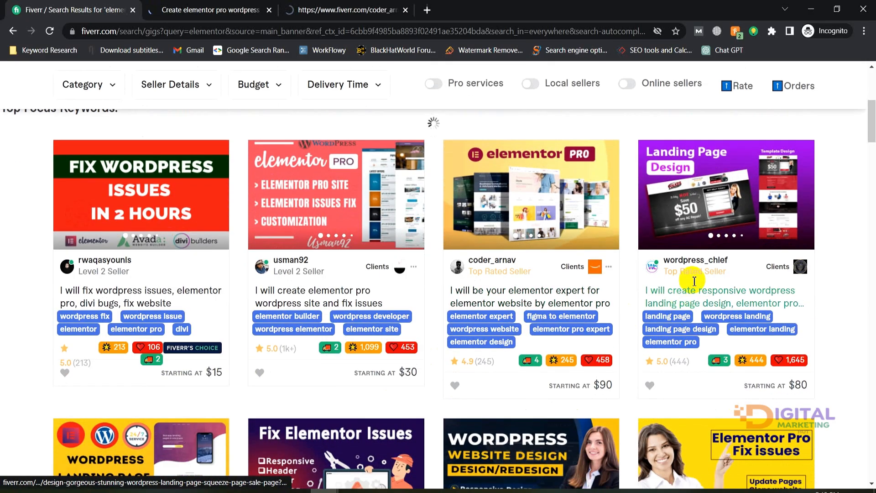
middle_click(665, 298)
scroll(212, 424, down, 2)
scroll(212, 421, down, 3)
middle_click(138, 280)
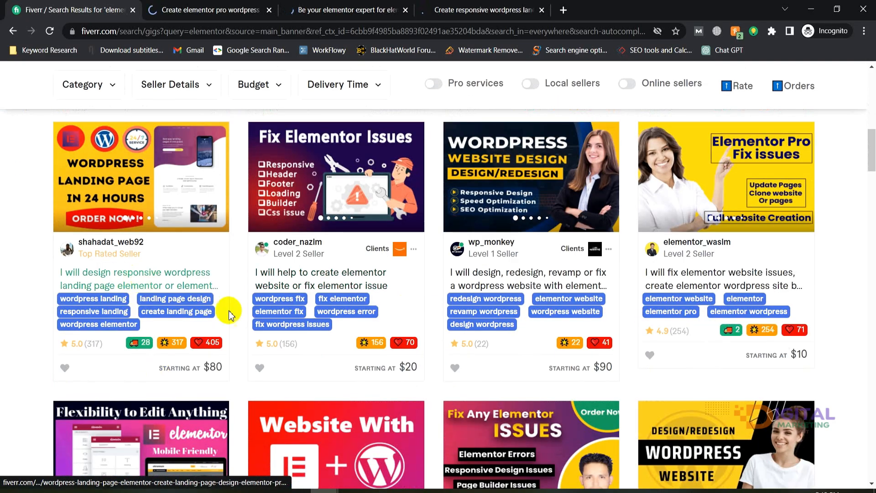
click(318, 278)
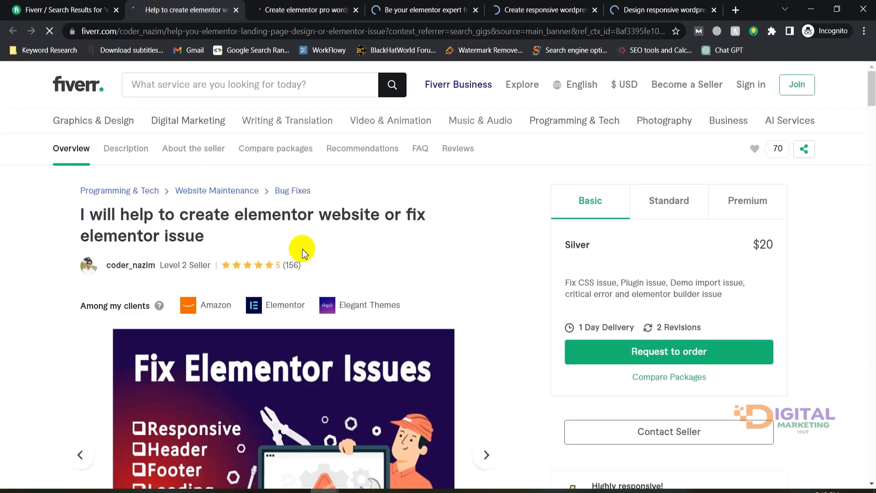
Step: Examine the title and the Basic and Standard packages of the "I will create elementor pro wordpress site and fix issues" gig
click(338, 8)
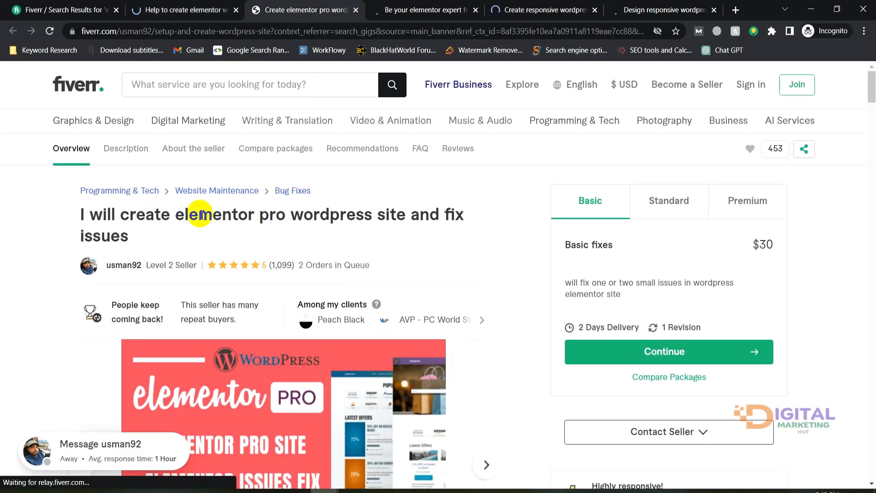
drag(176, 214, 402, 223)
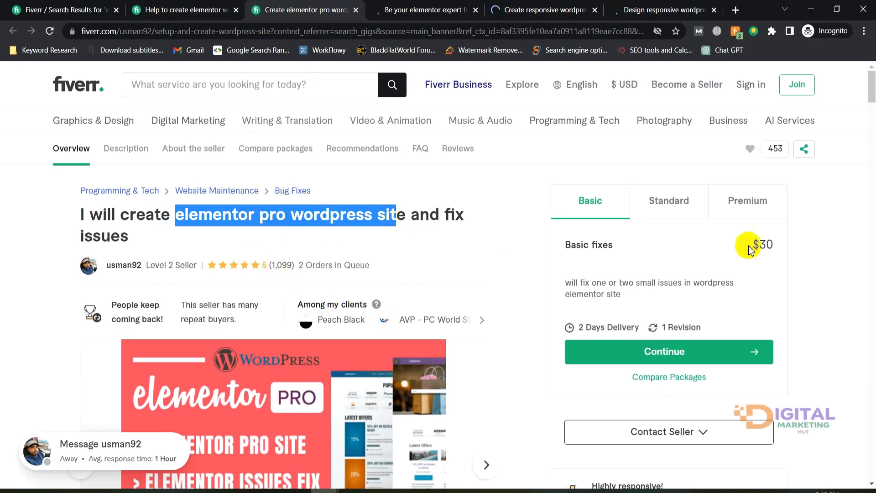
drag(752, 246, 833, 244)
click(768, 241)
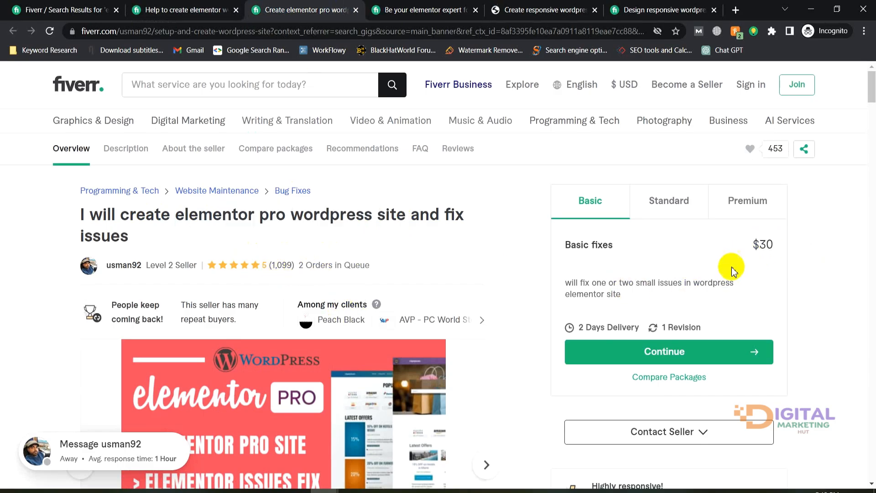
mouse_move(617, 283)
mouse_down()
mouse_move(658, 285)
mouse_move(567, 283)
mouse_move(624, 286)
mouse_up()
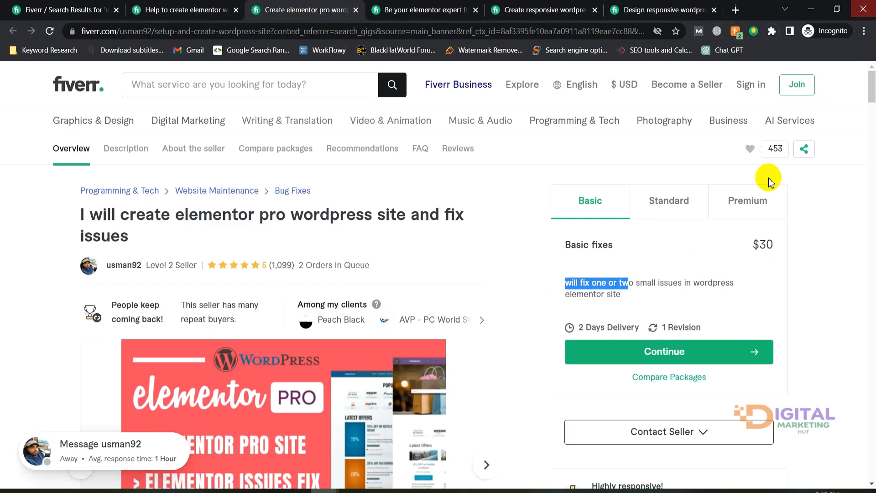
click(663, 200)
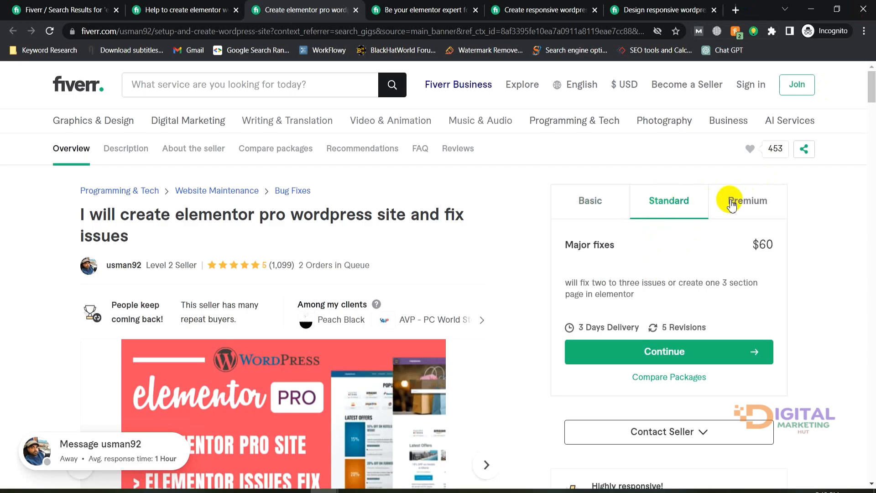
Step: Examine the current gig's Premium package and all three packages of the "I will be your elementor expert for elementor website by elementor pro" gig
mouse_move(721, 284)
mouse_down()
mouse_move(766, 282)
mouse_move(740, 298)
mouse_move(735, 287)
mouse_up()
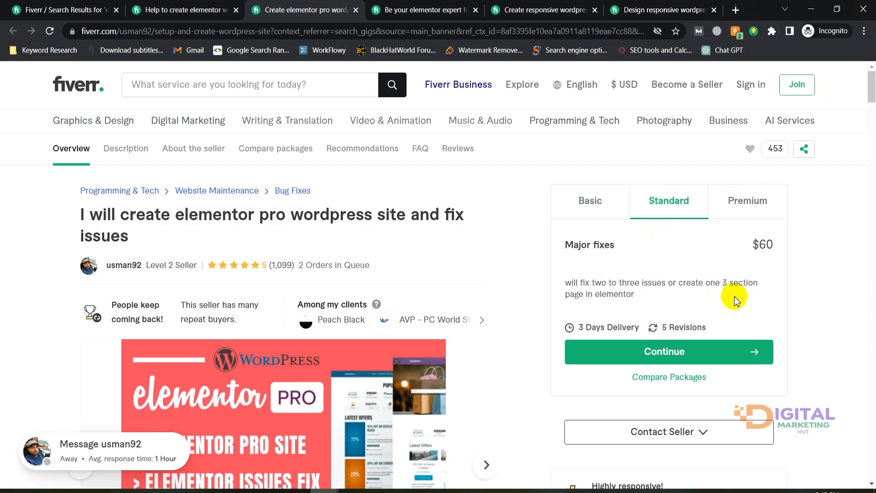
click(745, 213)
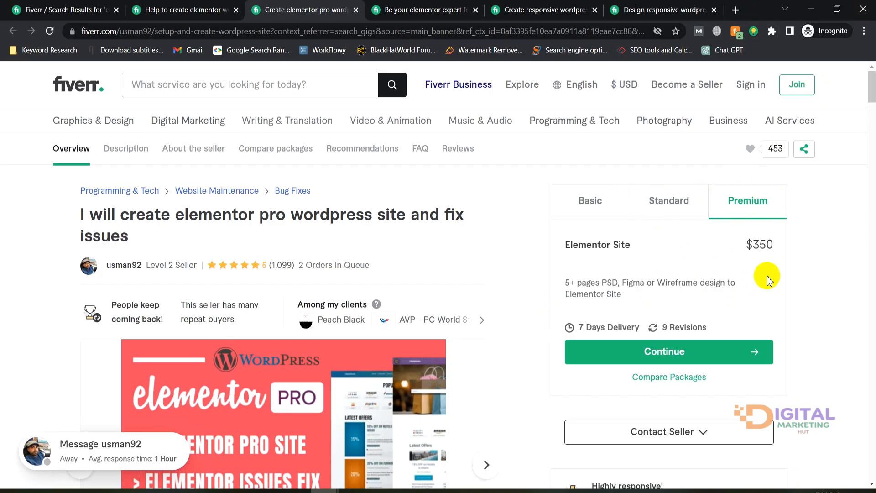
click(388, 10)
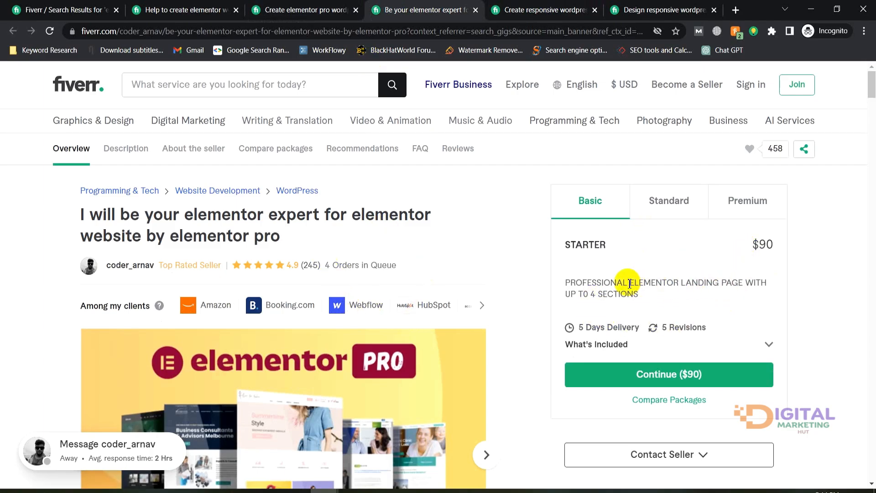
drag(566, 283, 763, 278)
drag(570, 294, 634, 295)
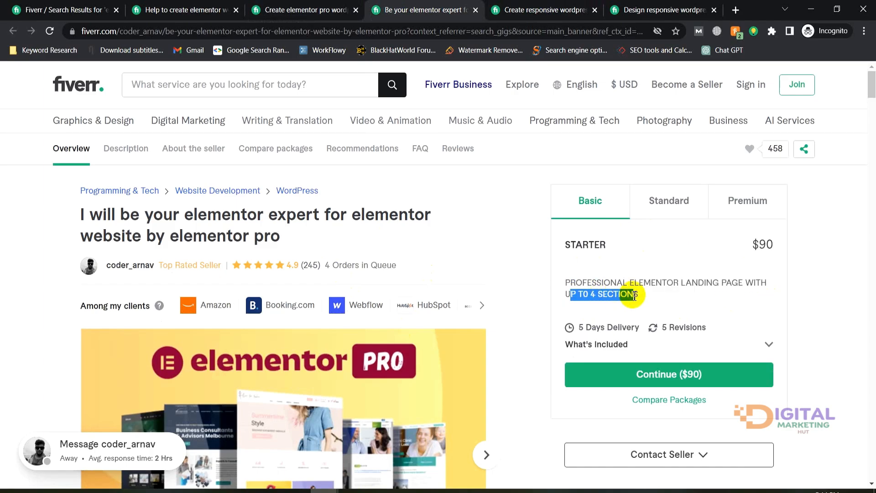
click(669, 201)
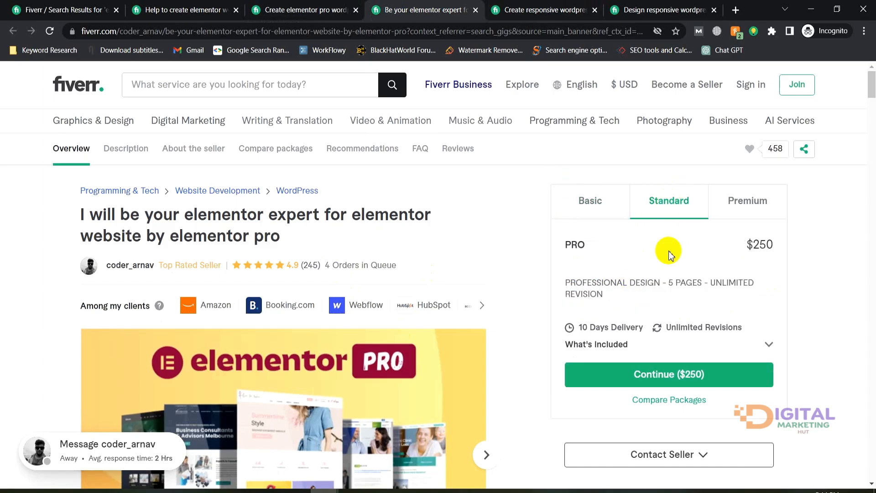
click(733, 199)
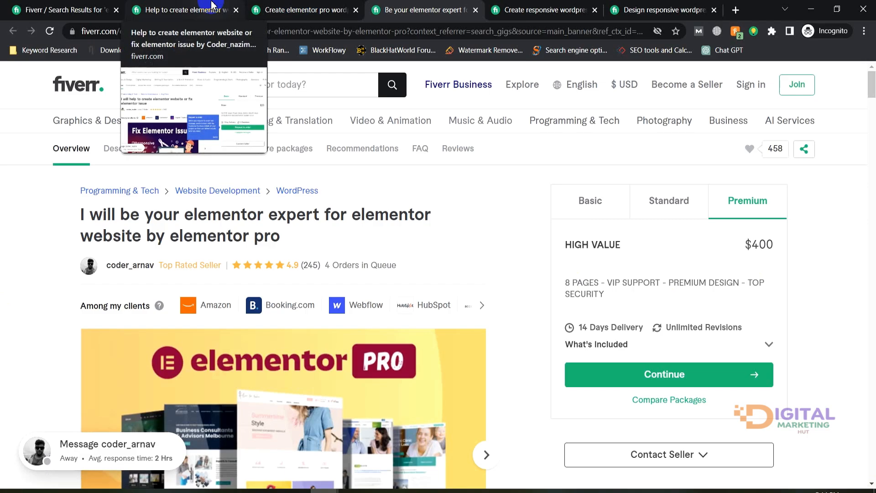
Step: Minimize the incognito window and return to the homepage's Elementor editor in the main browser window
click(811, 9)
click(361, 9)
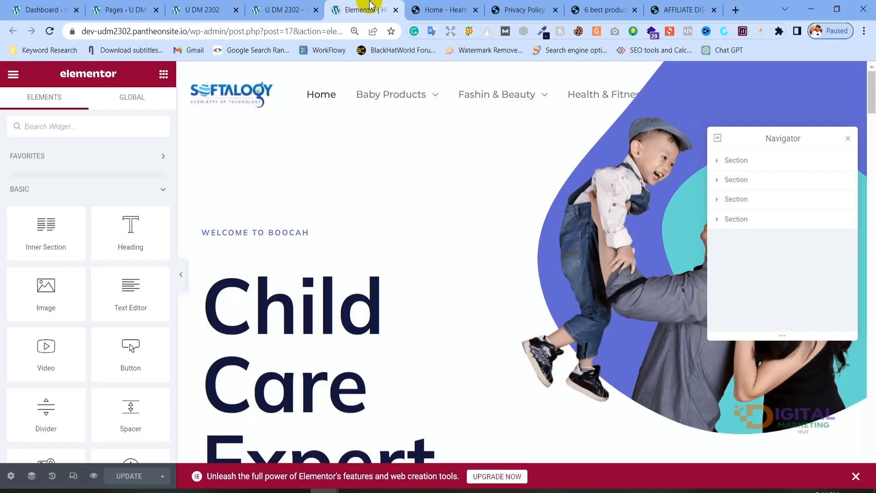
click(292, 9)
mouse_move(355, 80)
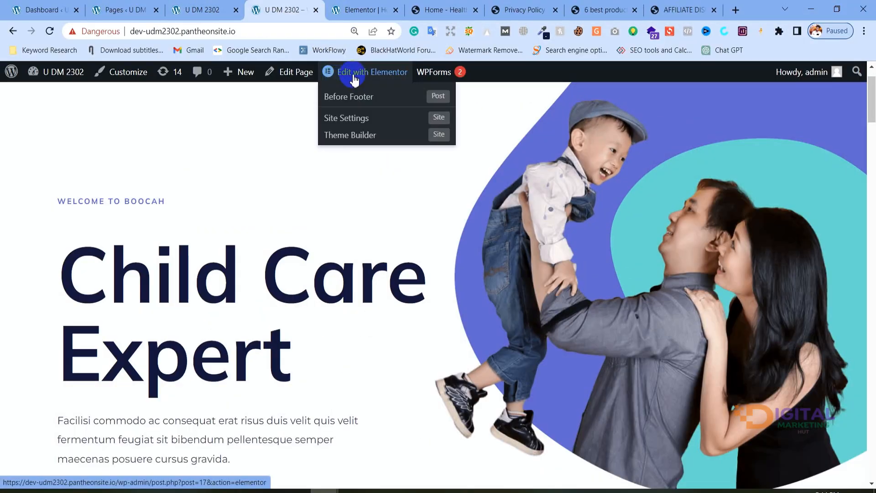
click(349, 8)
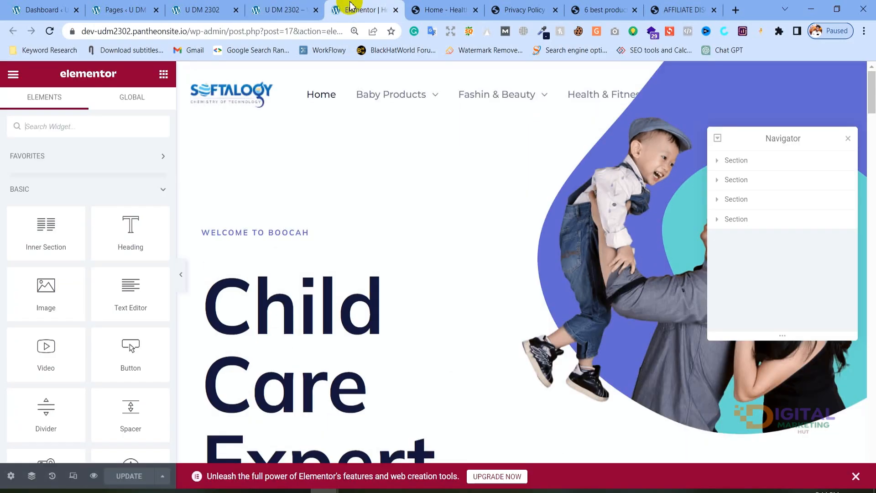
Step: Examine the widgets available in the Elementor editor, from Basic to WordPress, and look over the homepage's content
scroll(72, 180, down, 15)
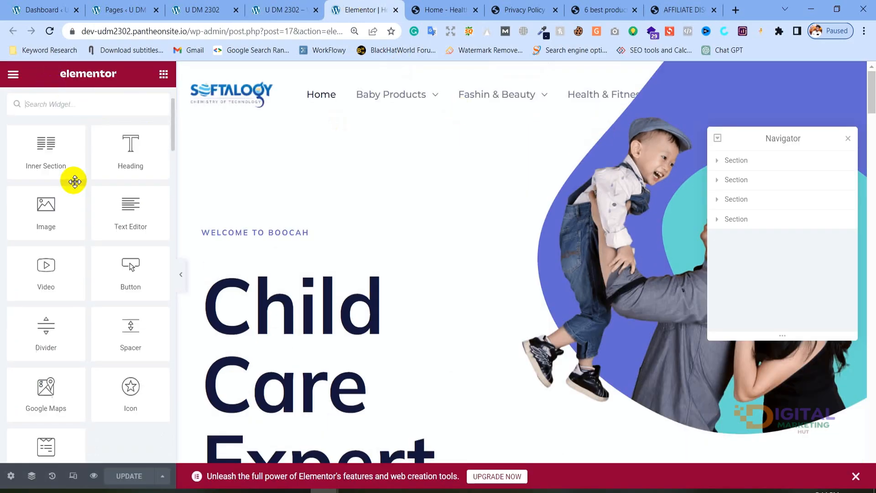
scroll(73, 183, down, 15)
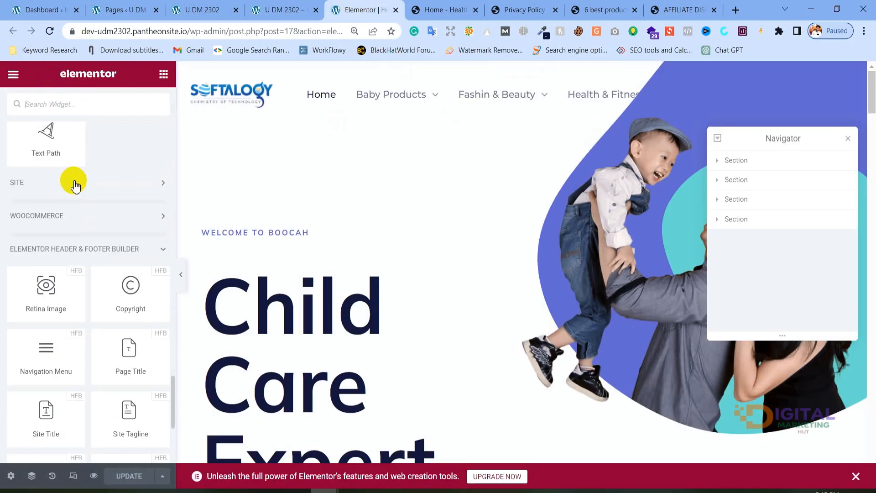
scroll(441, 276, down, 20)
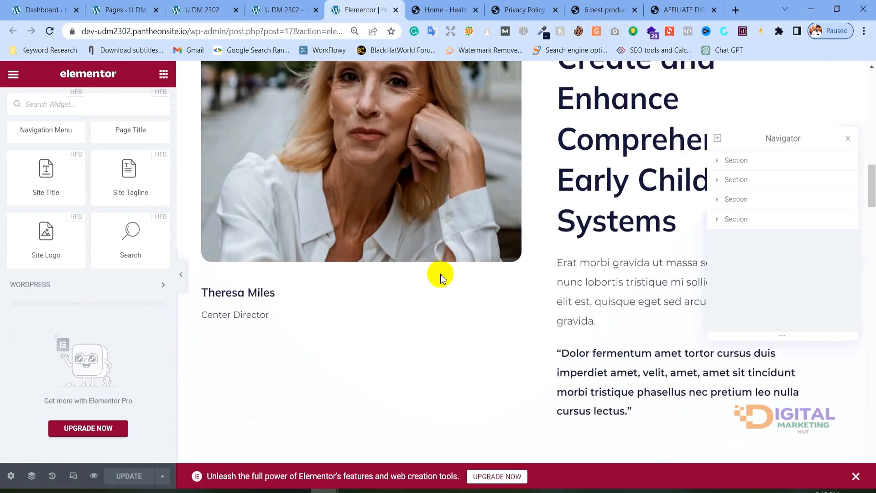
scroll(441, 276, down, 12)
scroll(441, 275, up, 20)
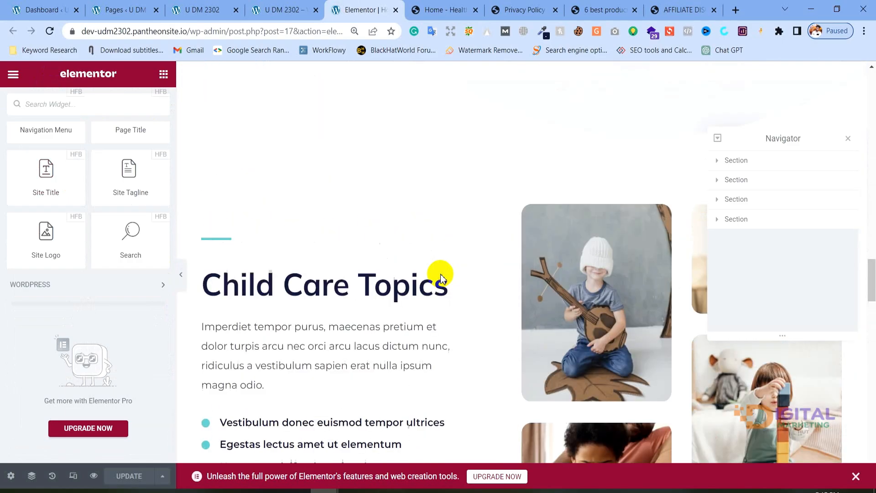
scroll(448, 268, up, 10)
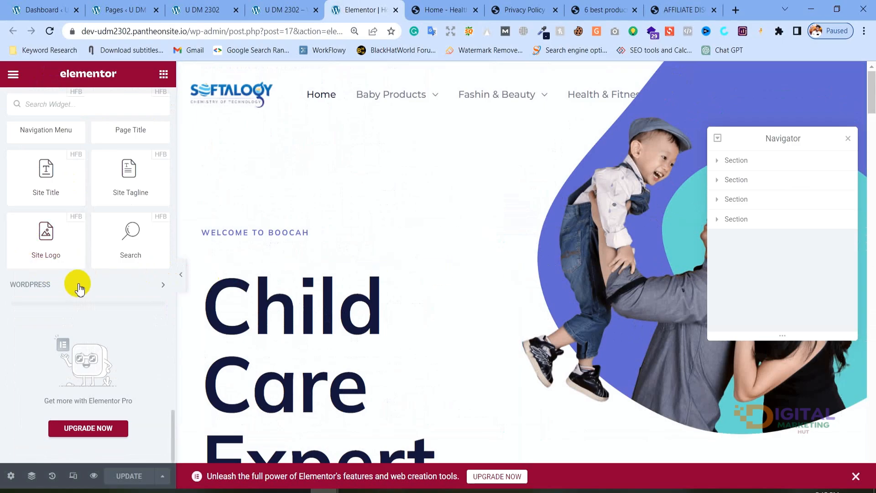
scroll(78, 284, down, 5)
scroll(79, 284, up, 15)
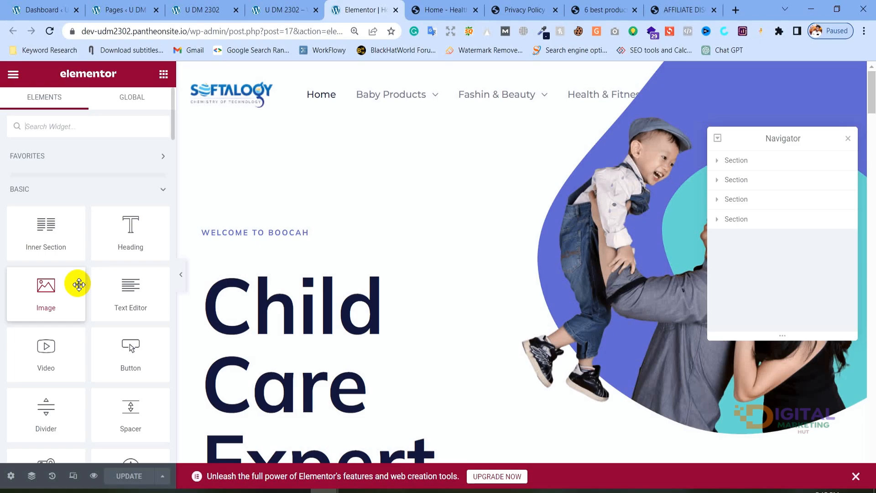
scroll(78, 284, down, 10)
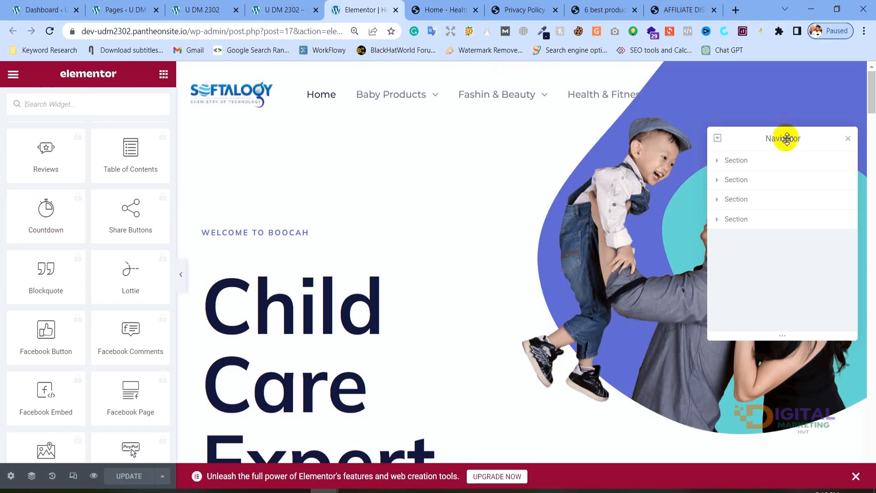
Step: Move the Navigator off the page canvas and look through the homepage's sections down to the footer
drag(784, 138, 91, 132)
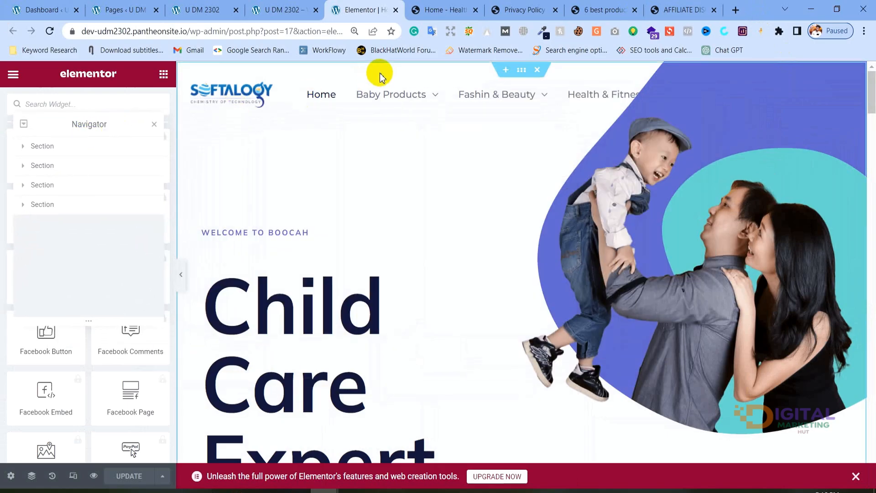
drag(88, 125, 111, 105)
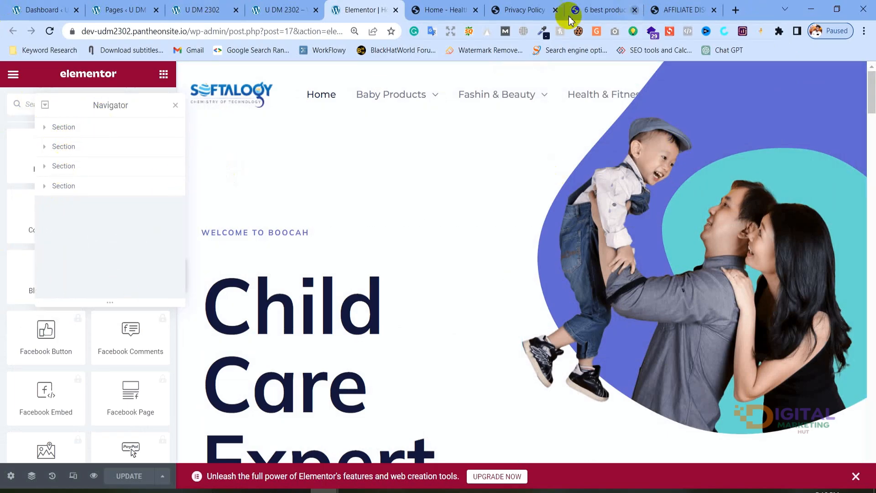
scroll(576, 151, down, 5)
scroll(576, 151, down, 20)
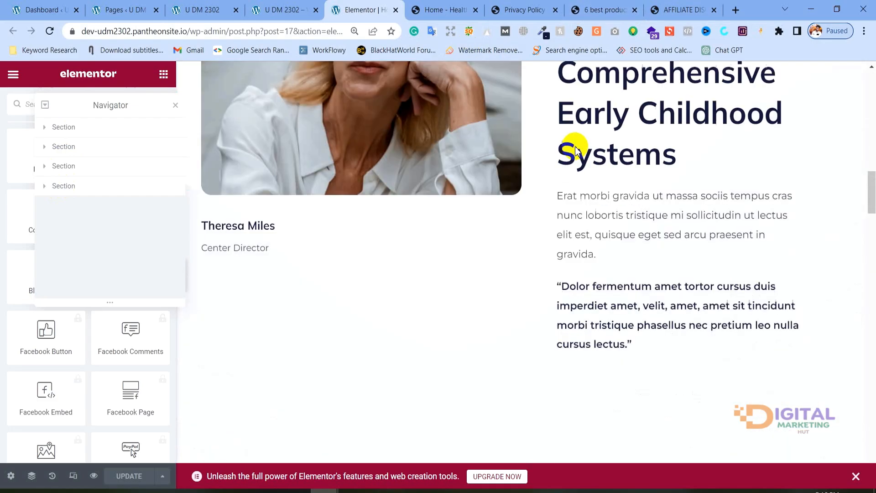
scroll(576, 151, down, 20)
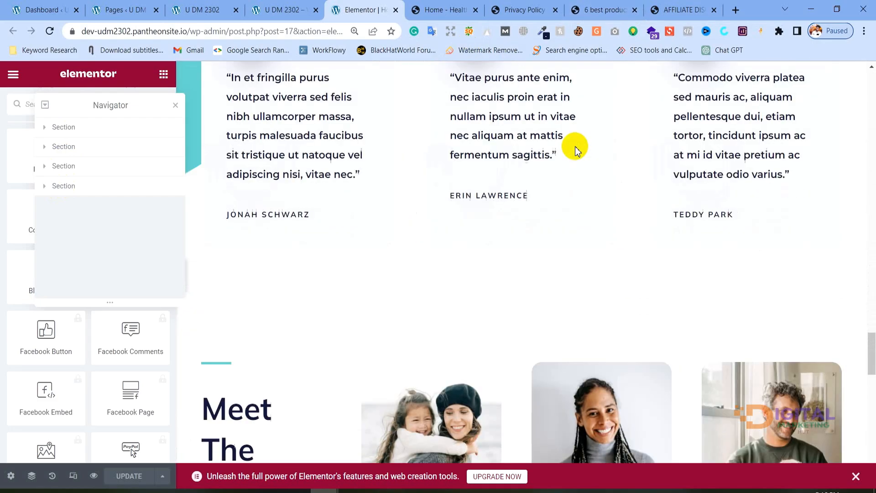
scroll(576, 150, down, 5)
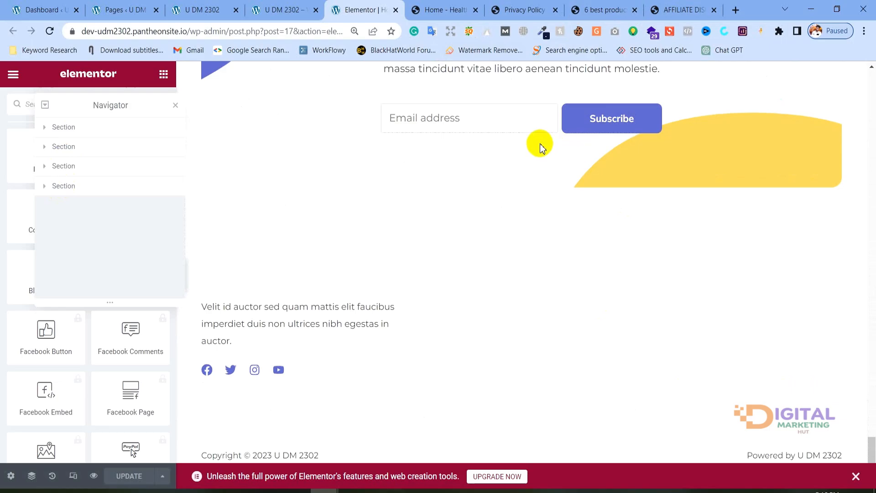
scroll(856, 109, up, 10)
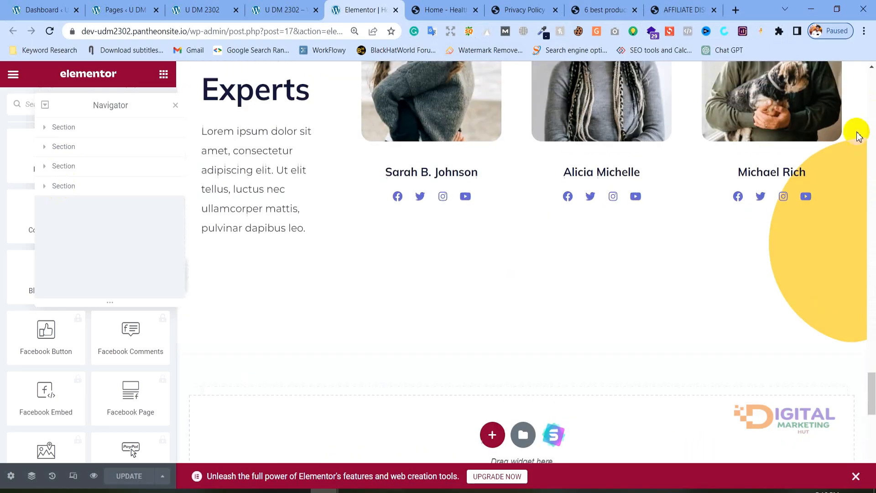
scroll(848, 128, up, 5)
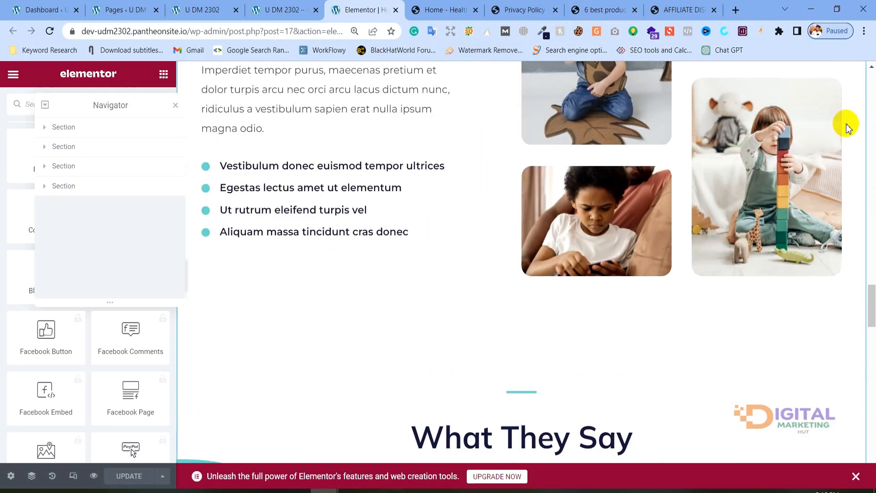
Step: Expand the second section and its second column in the Navigator, selecting its heading and the last text editor element
mouse_move(97, 105)
mouse_down()
mouse_move(117, 104)
mouse_move(100, 117)
mouse_up()
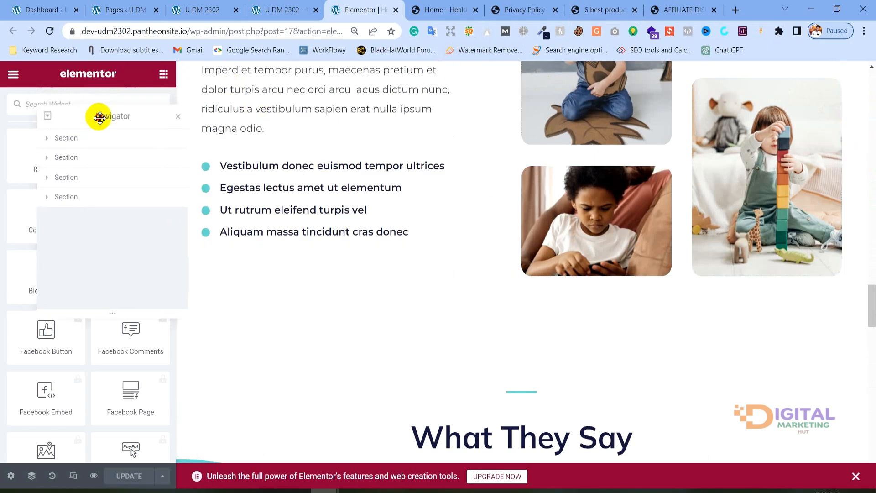
click(49, 159)
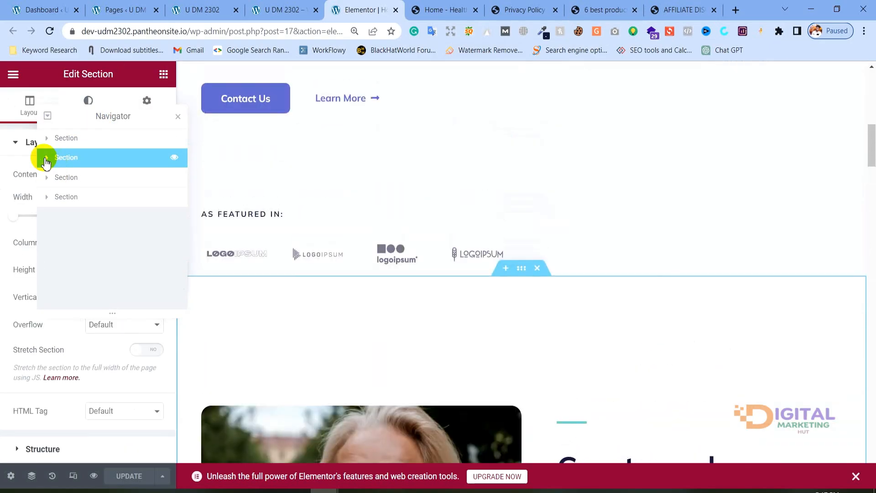
scroll(555, 229, down, 3)
scroll(503, 230, down, 2)
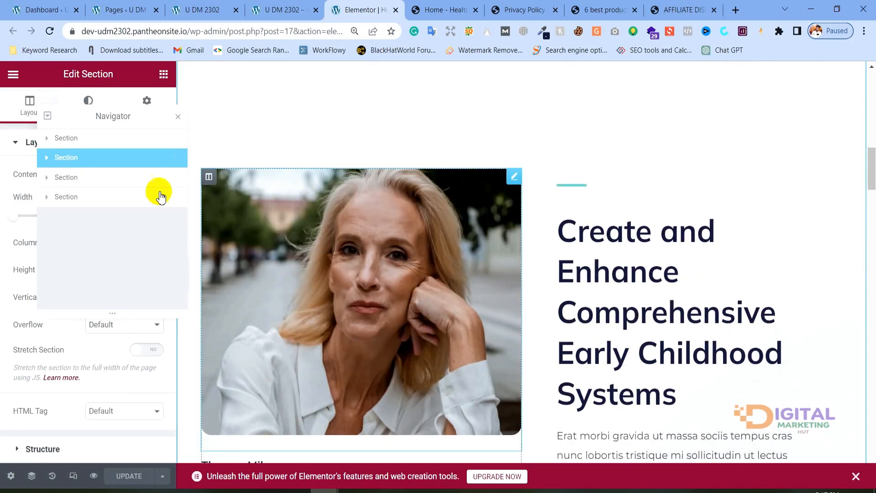
click(47, 157)
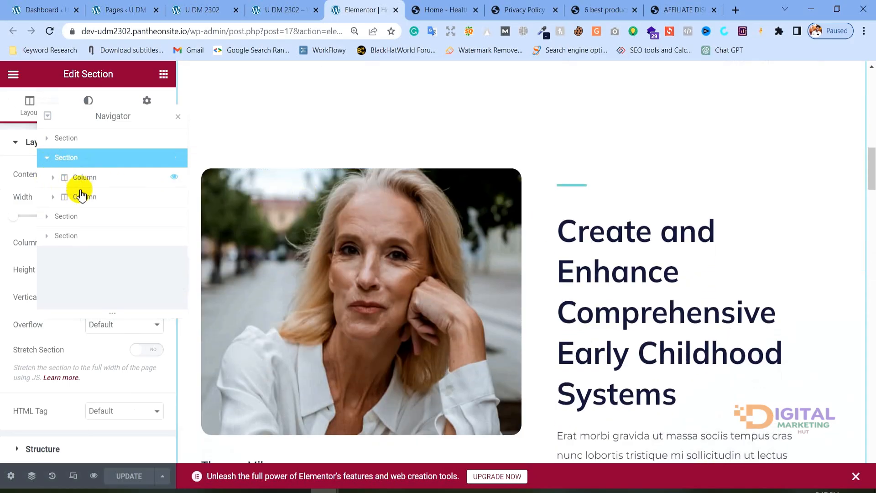
click(53, 197)
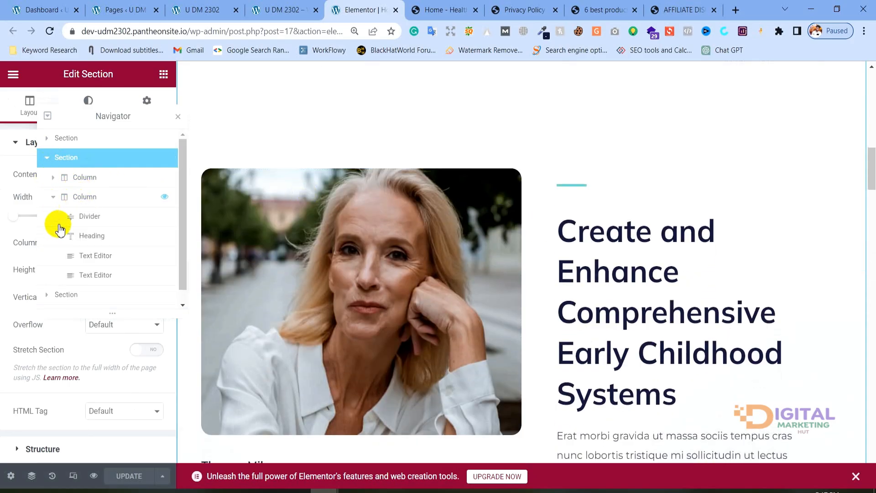
click(85, 238)
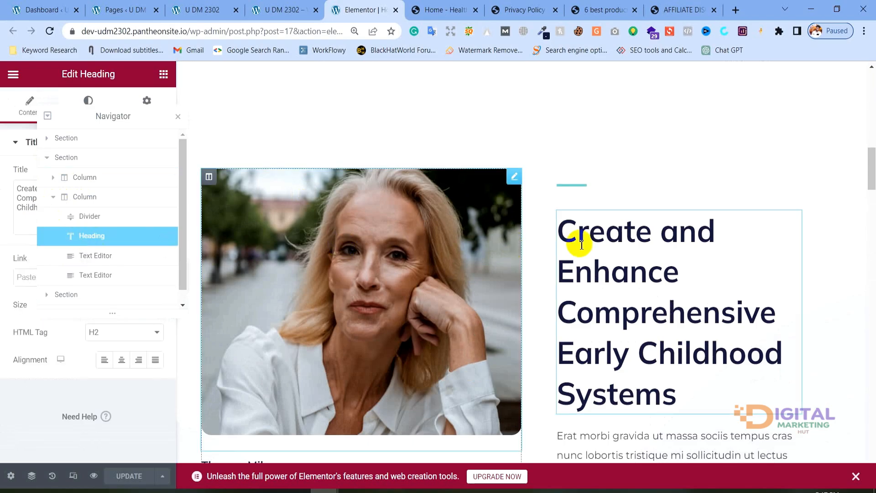
click(90, 276)
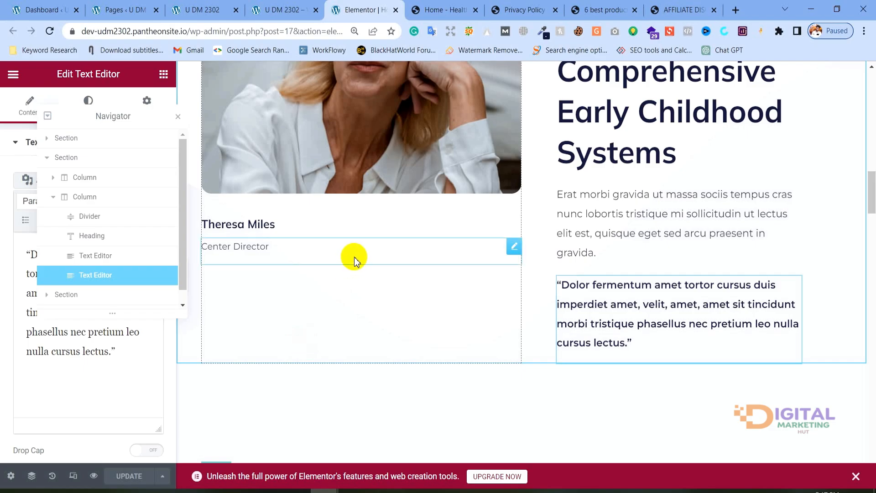
Step: Move the Navigator over the page canvas and close it, reopening and repositioning it once before closing it again
drag(87, 114, 417, 97)
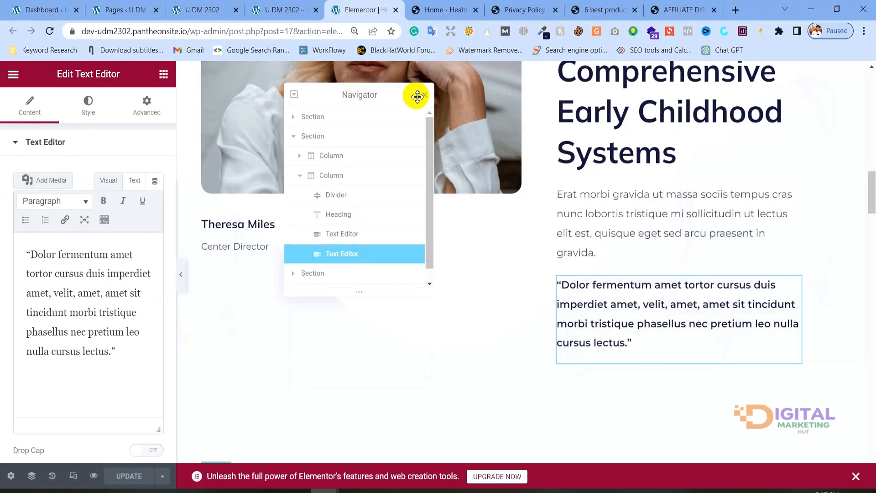
click(424, 95)
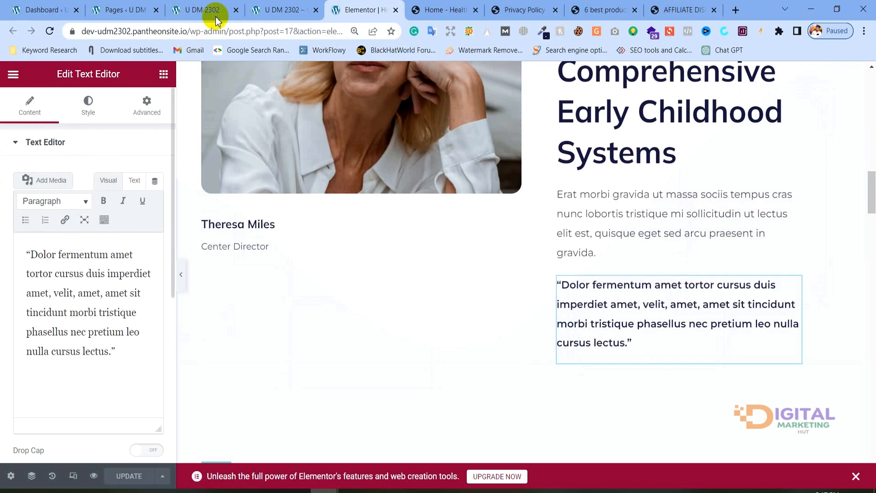
click(34, 477)
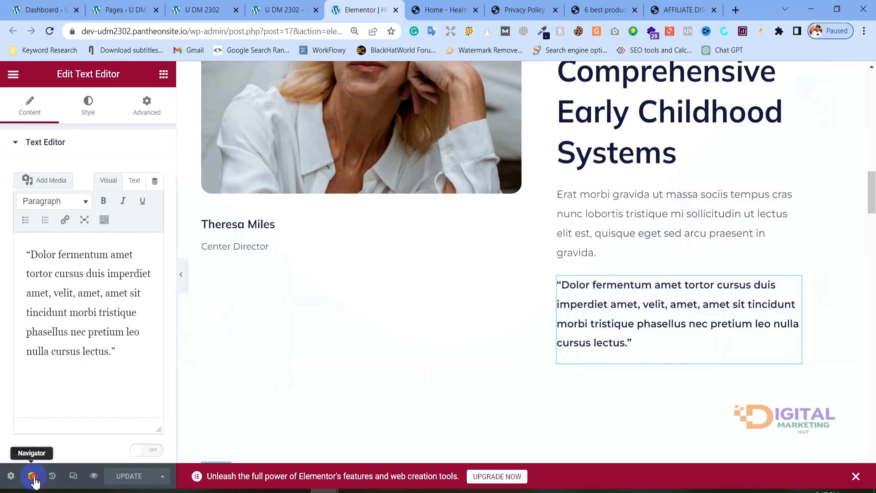
drag(320, 94, 319, 137)
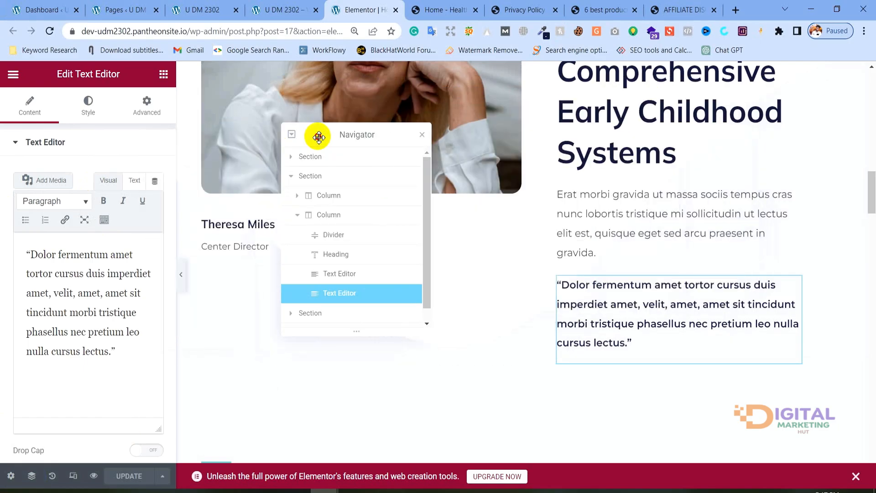
click(421, 135)
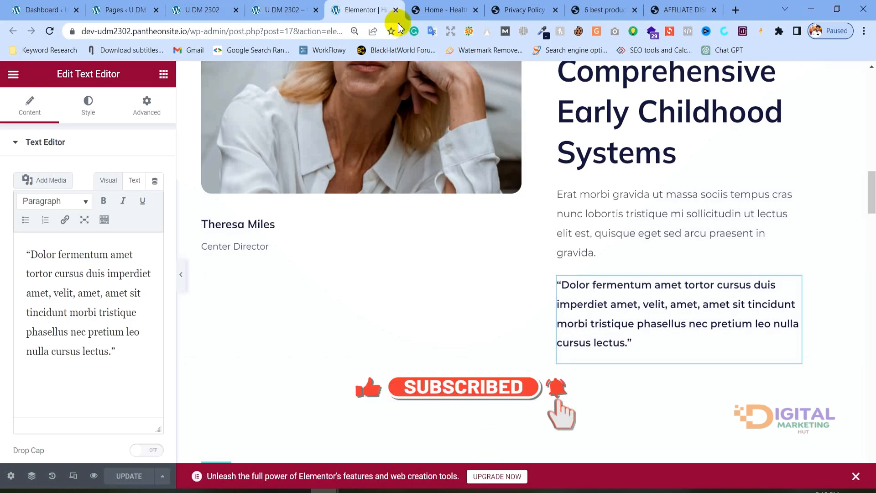
Step: Read the Health n Soft site's Affiliate Disclosure page and highlight the paragraph about Google Adsense ads
click(685, 9)
scroll(806, 160, down, 4)
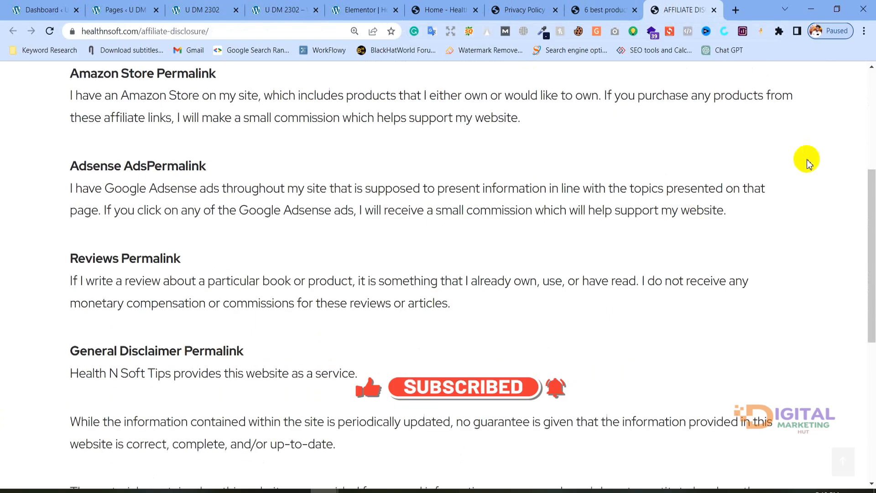
scroll(867, 206, up, 3)
drag(871, 192, 871, 122)
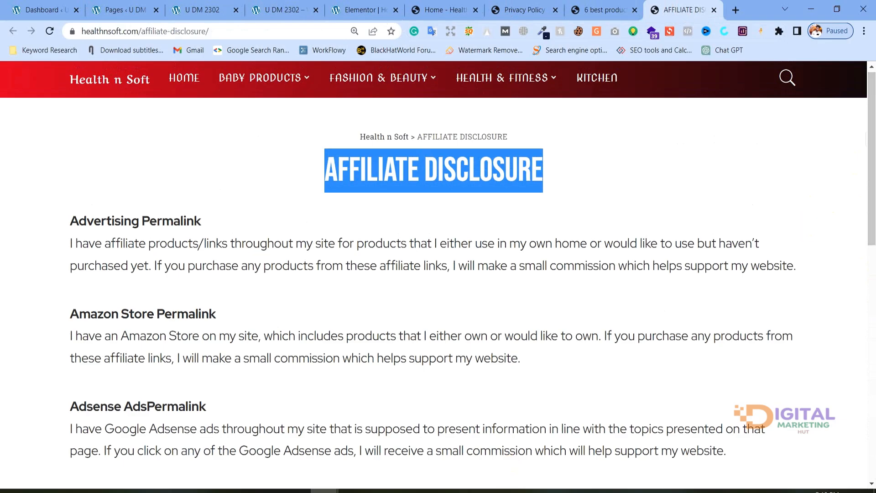
drag(718, 451, 644, 398)
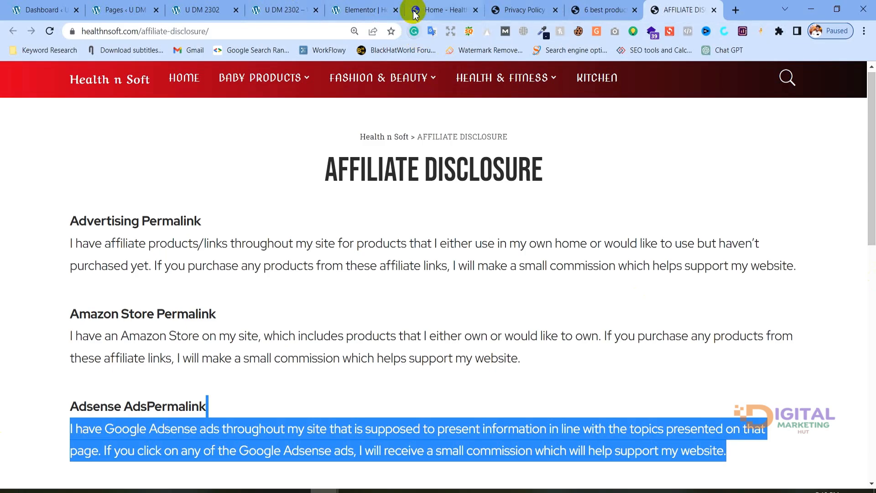
Step: Return to the homepage in the Elementor editor and look over the hero section's headings, text and buttons
click(279, 7)
click(395, 6)
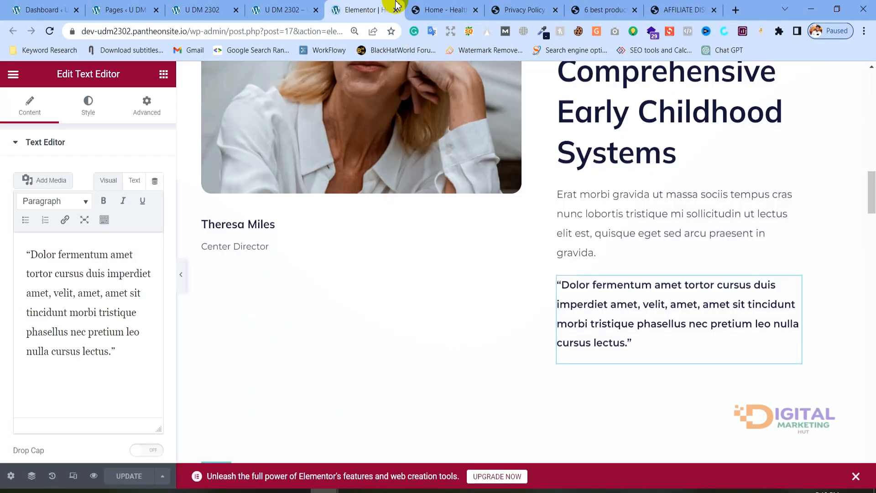
scroll(345, 279, up, 10)
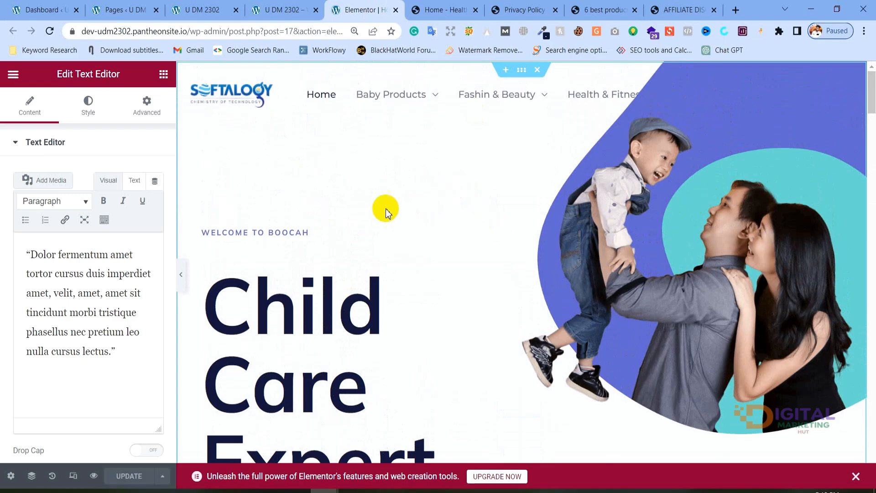
scroll(255, 192, down, 1)
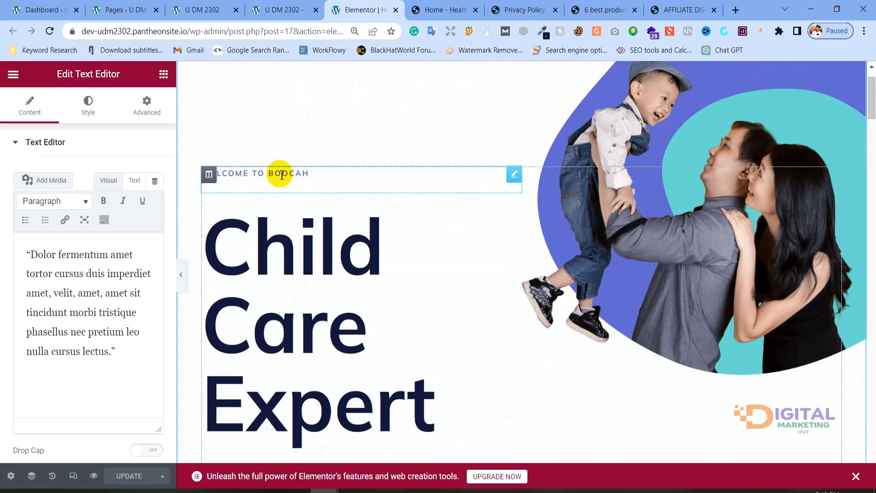
scroll(281, 174, down, 1)
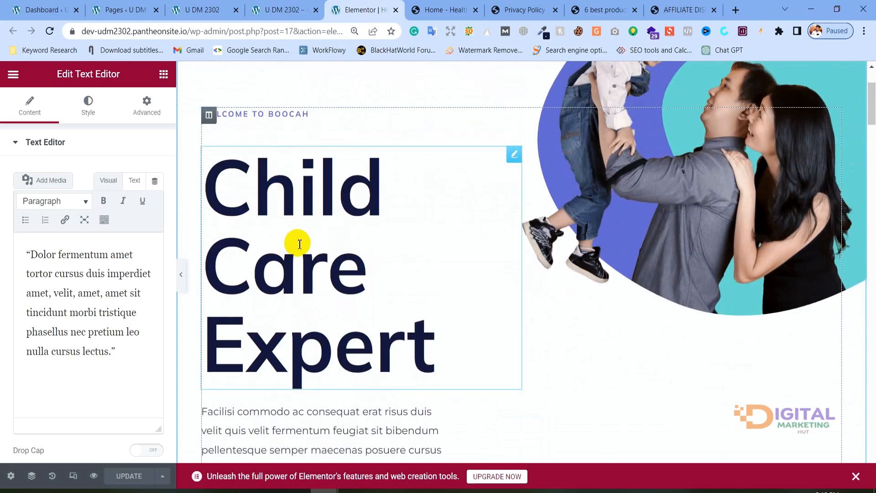
scroll(675, 192, down, 4)
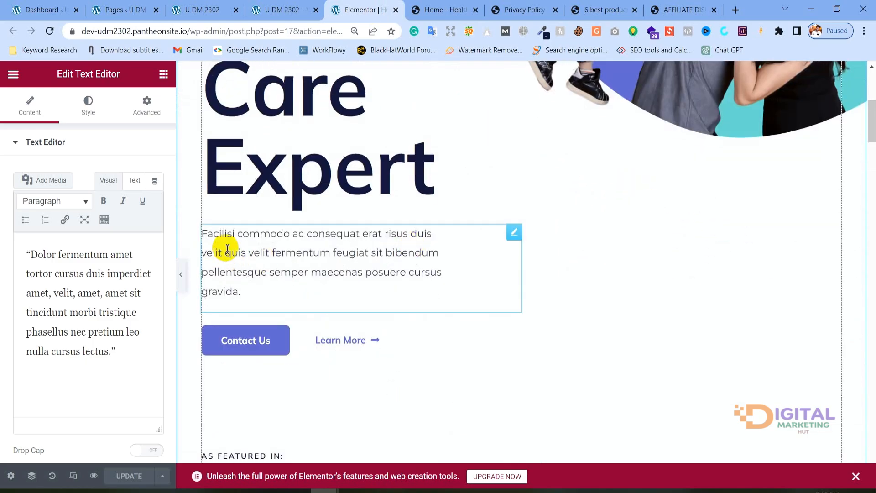
scroll(227, 249, up, 7)
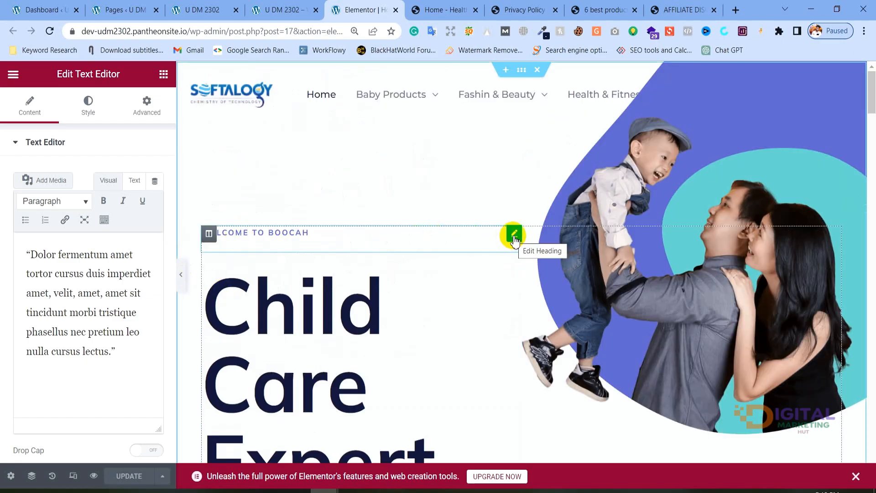
Step: Replace "Boocah" with "U DM 2302" in the title of the small welcome heading in the hero section
click(515, 235)
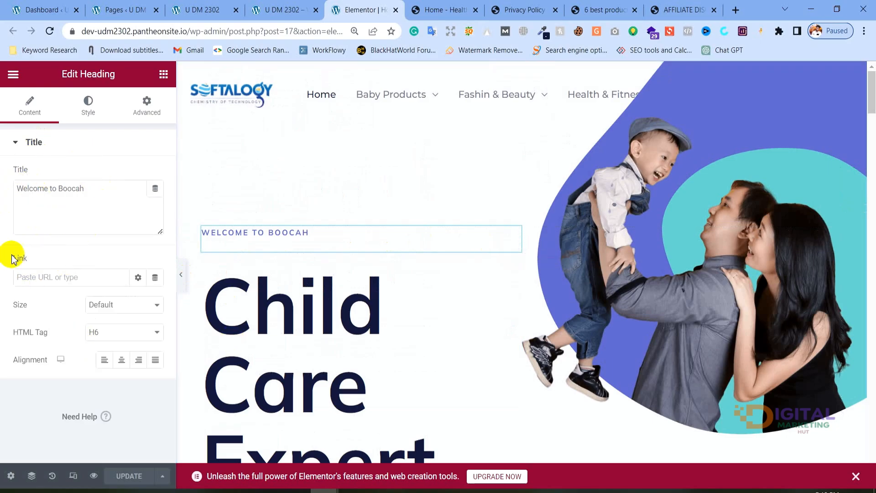
drag(82, 187, 60, 187)
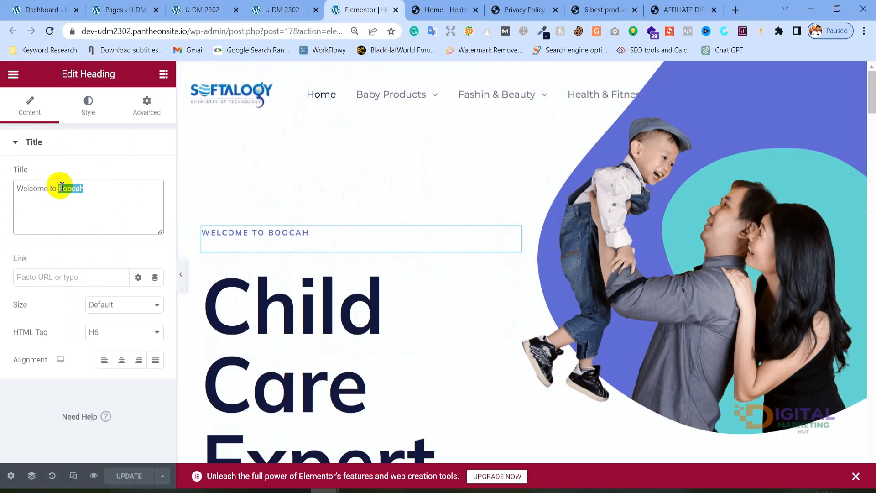
text(U DM 2302)
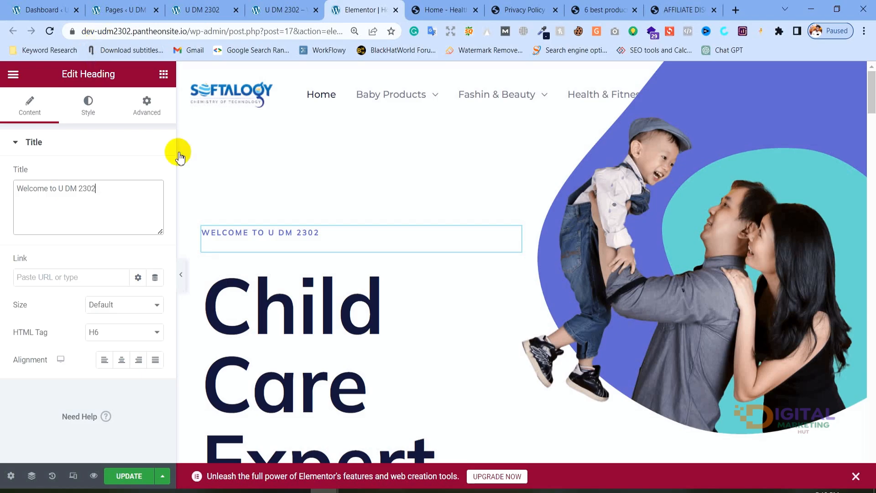
Step: Replace "Child Care" with "WE ARE" in the hero section's main heading, keeping "Expert" on the second line
click(256, 279)
scroll(275, 267, down, 1)
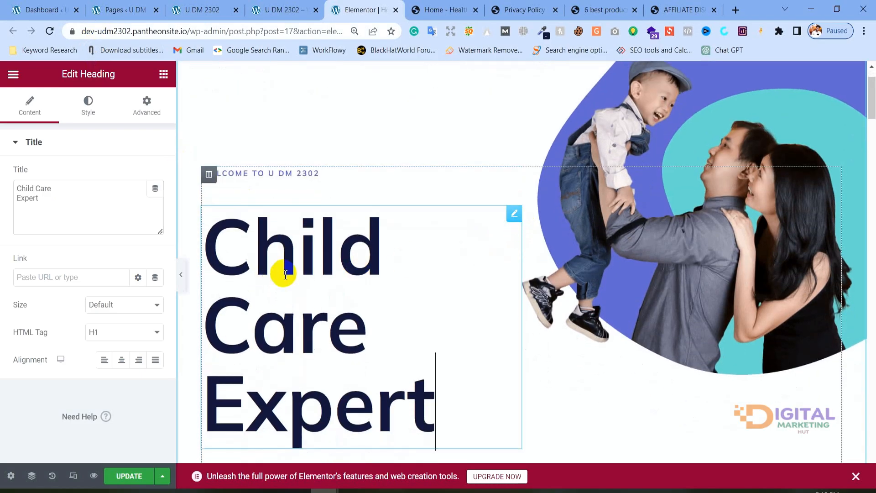
drag(48, 197, 6, 187)
text(WE are)
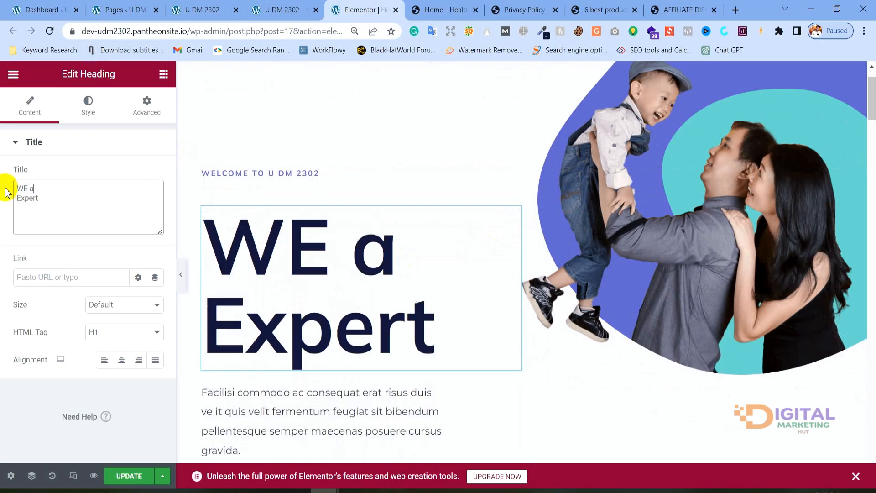
key(BackSpace)
key(BackSpace)
key(BackSpace)
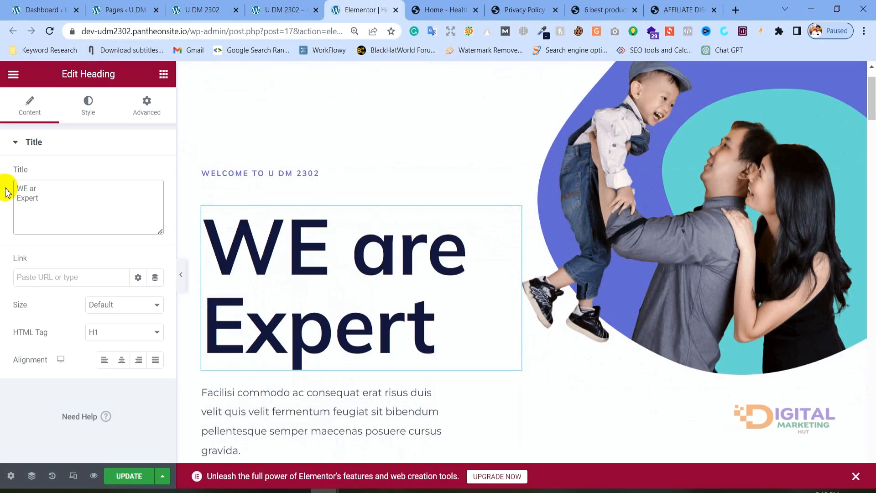
text(ARE)
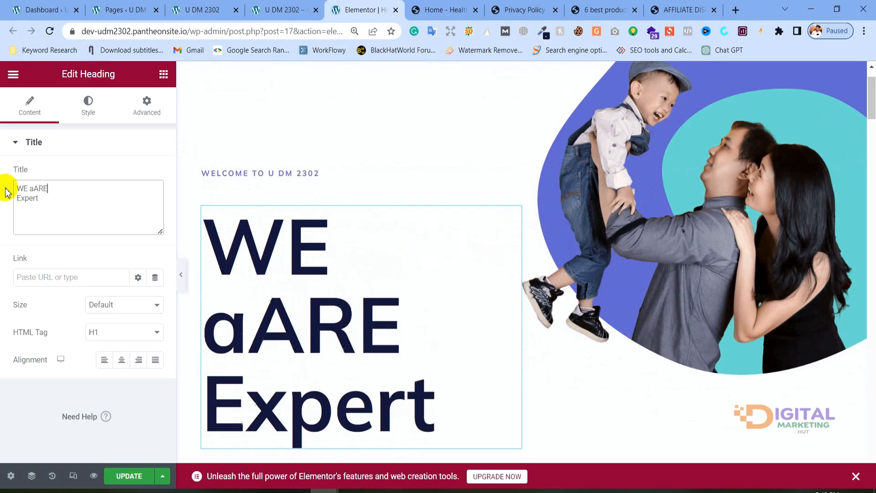
key(BackSpace)
key(BackSpace)
key(BackSpace)
key(BackSpace)
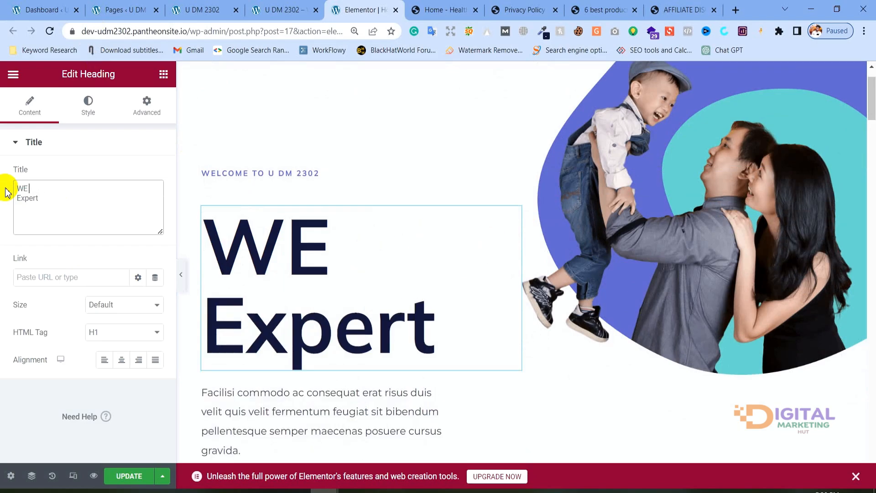
text(ARE)
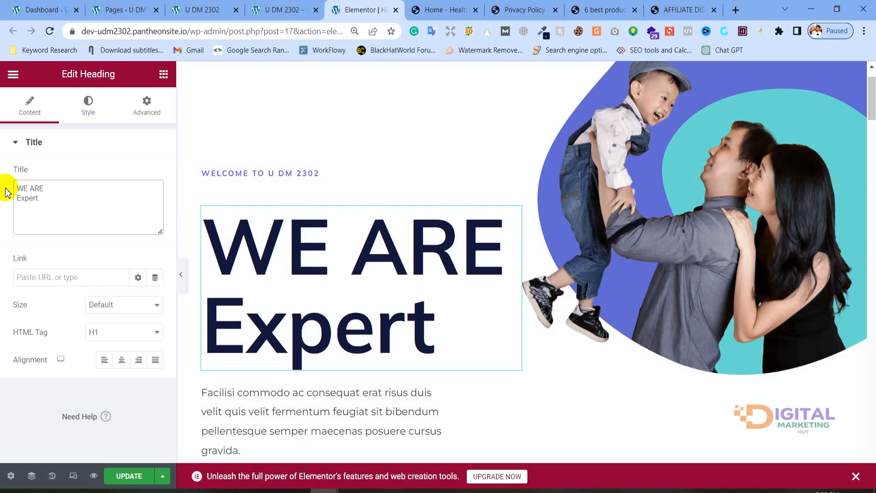
scroll(677, 135, up, 2)
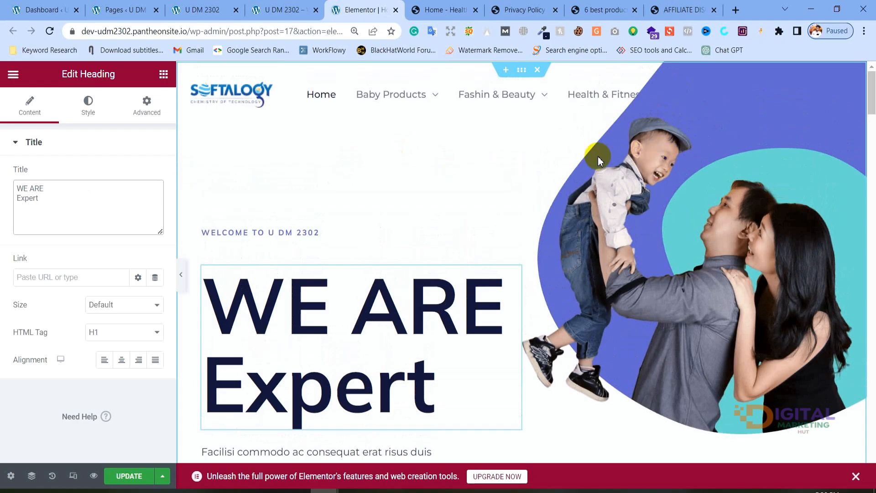
scroll(328, 189, down, 2)
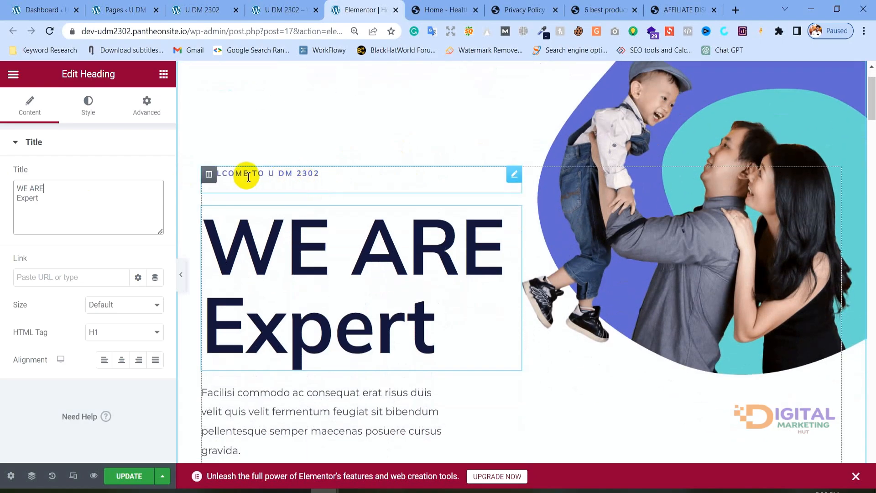
key(ctrl+plus)
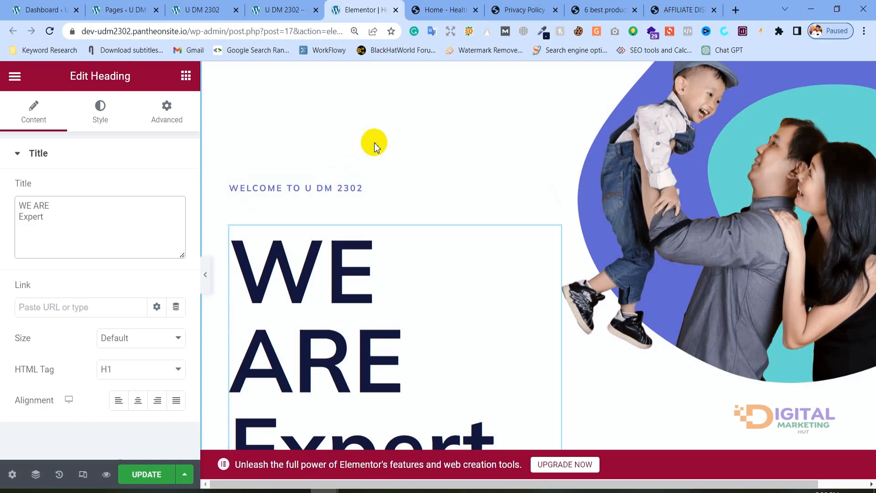
key(ctrl+minus)
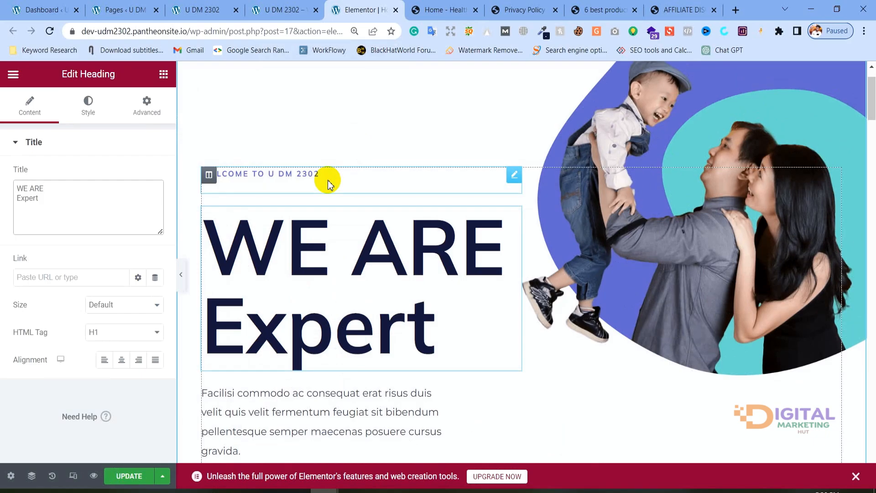
Step: Set the "WE ARE Expert" heading's text color to red #FF003F, trying light yellow #F9FF90 first, and close the color picker
click(89, 107)
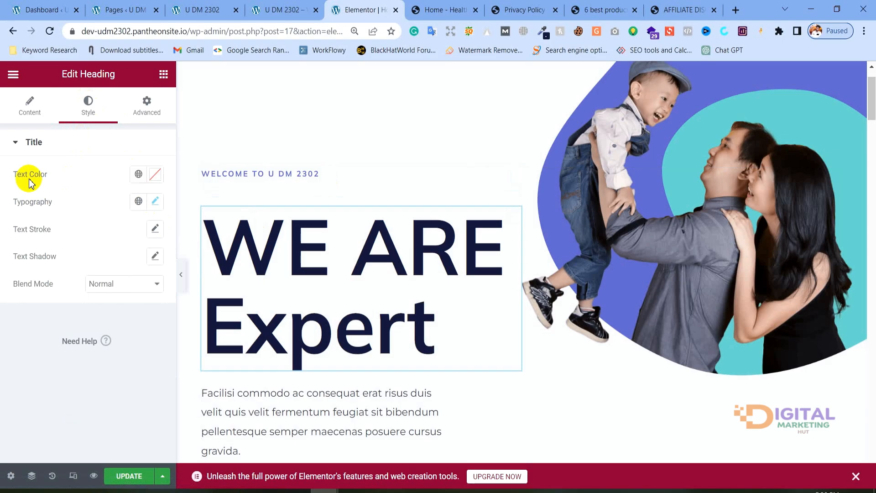
click(156, 175)
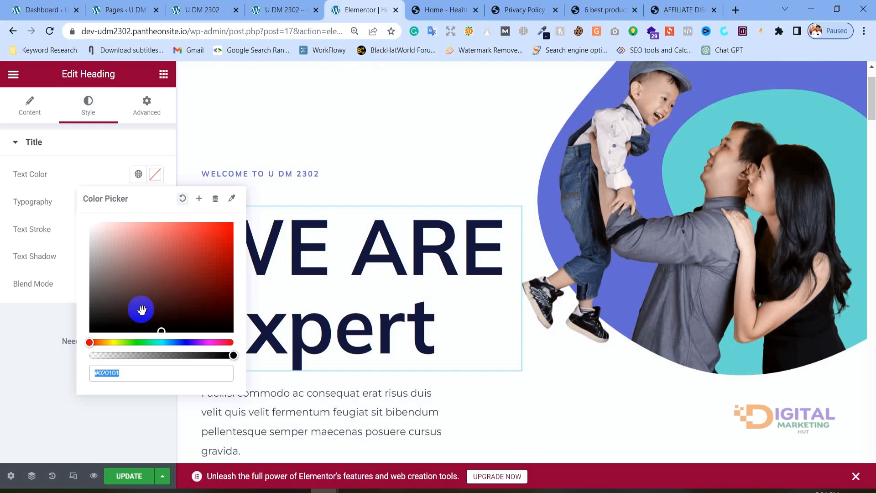
mouse_move(90, 342)
mouse_down()
mouse_move(212, 336)
mouse_move(164, 330)
mouse_move(140, 233)
mouse_move(209, 233)
mouse_move(121, 289)
mouse_move(65, 293)
mouse_move(190, 230)
mouse_move(170, 305)
mouse_move(207, 253)
mouse_move(70, 285)
mouse_move(76, 239)
mouse_move(86, 254)
mouse_move(152, 249)
mouse_move(205, 231)
mouse_move(216, 327)
mouse_move(153, 347)
mouse_move(114, 343)
mouse_up()
drag(150, 293, 153, 215)
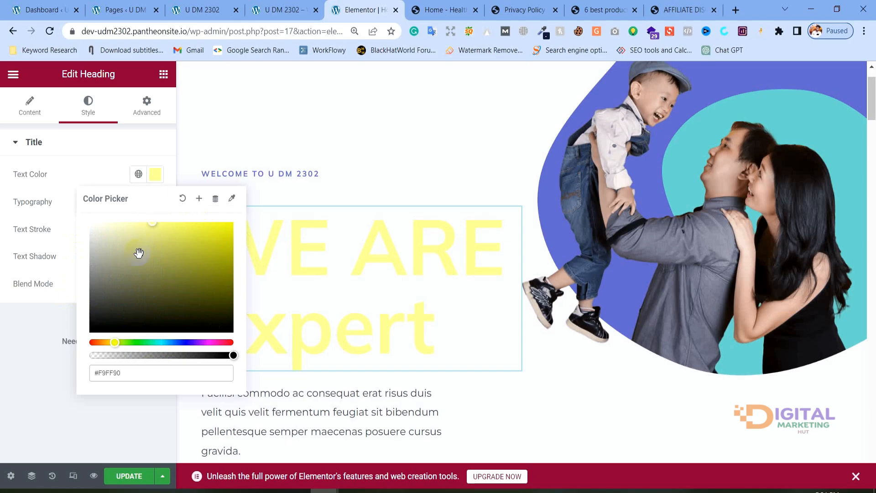
click(213, 343)
mouse_move(214, 344)
mouse_down()
mouse_move(176, 343)
mouse_move(246, 345)
mouse_move(215, 342)
mouse_move(227, 343)
mouse_up()
drag(225, 242, 319, 218)
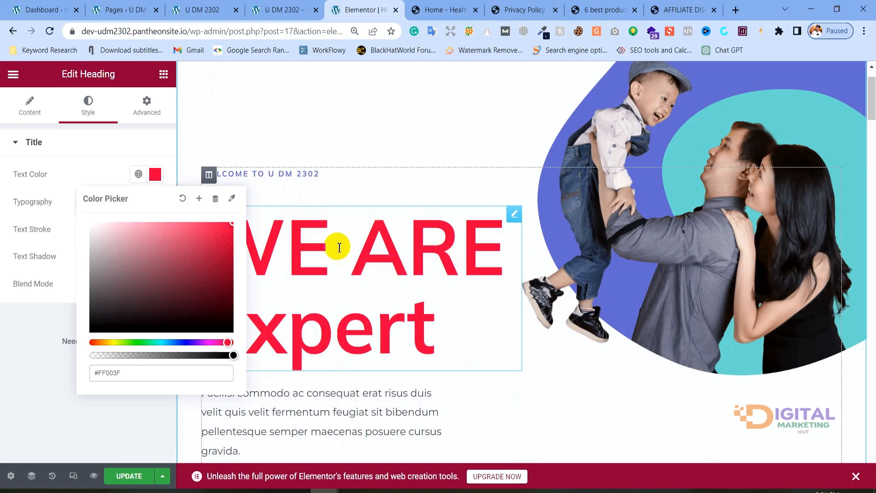
scroll(348, 221, down, 1)
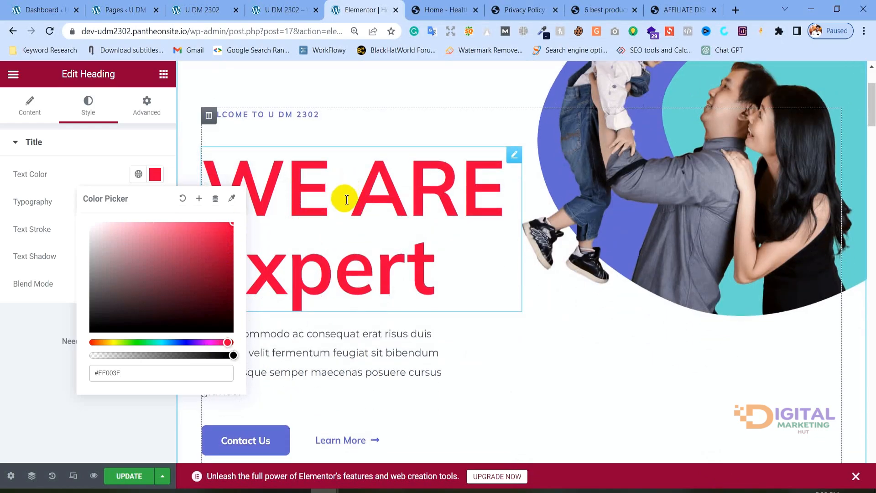
click(318, 217)
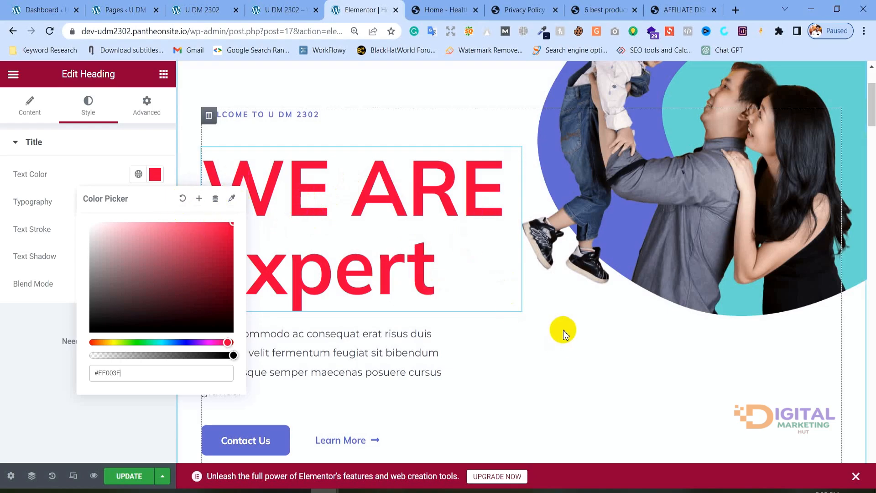
click(37, 196)
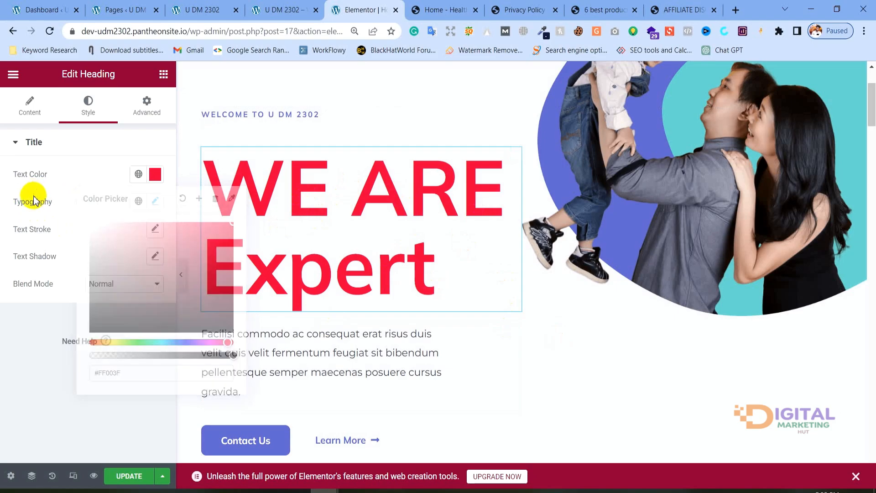
Step: Set the font family in the main heading's typography settings to Aclonica
click(155, 203)
scroll(86, 203, down, 2)
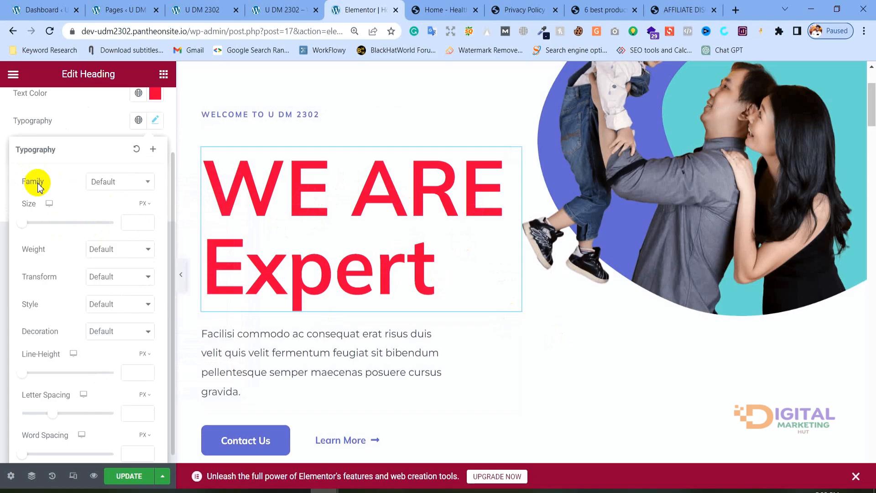
click(102, 187)
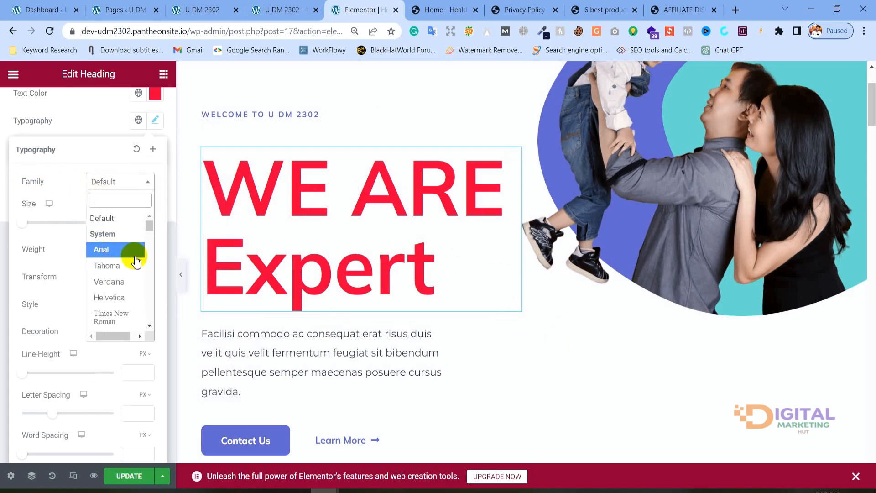
scroll(120, 243, down, 3)
scroll(114, 239, down, 3)
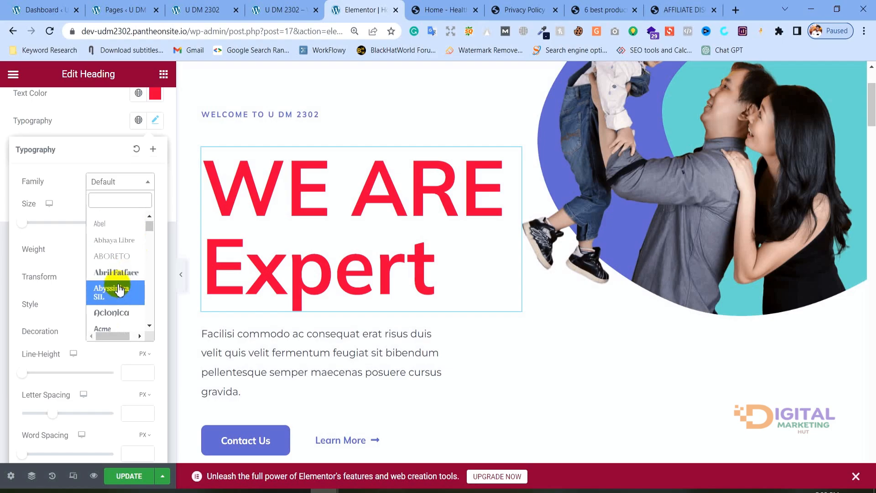
scroll(102, 261, down, 1)
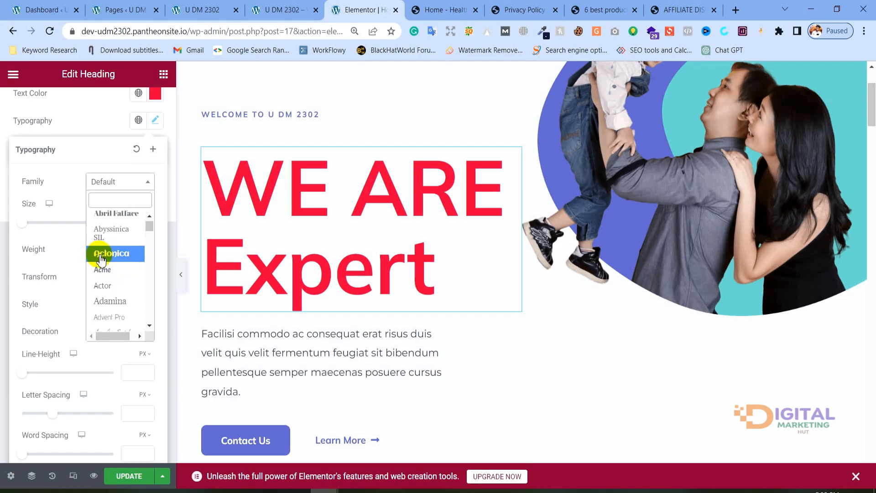
click(100, 258)
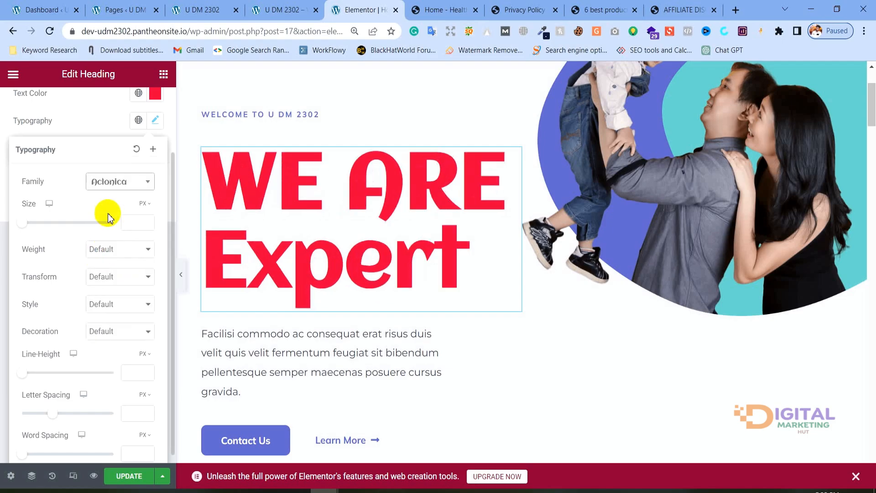
Step: Set the main heading's font family to Akronim, trying Aguafina Script first, and close the typography settings
click(111, 183)
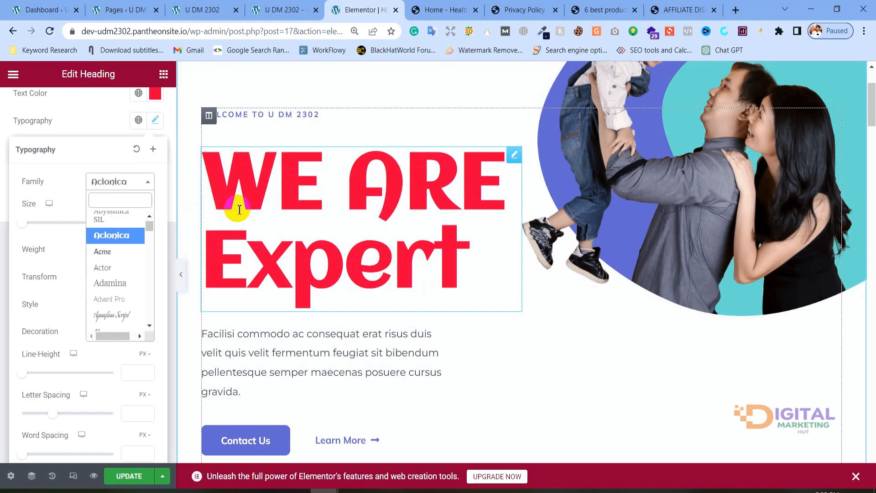
scroll(124, 257, down, 2)
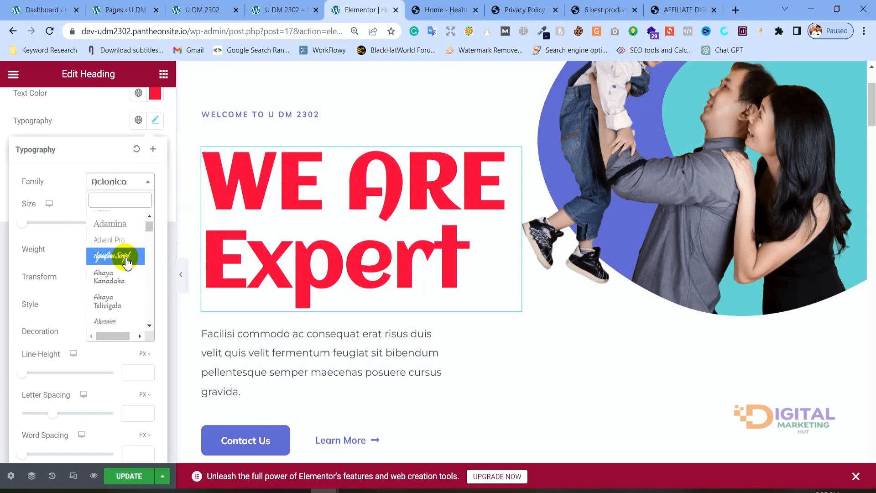
click(128, 259)
click(122, 185)
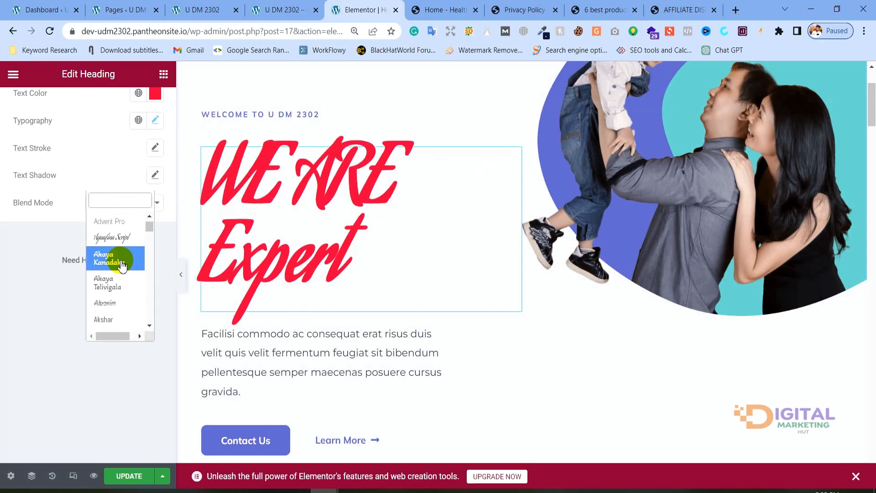
scroll(121, 255, down, 1)
click(122, 247)
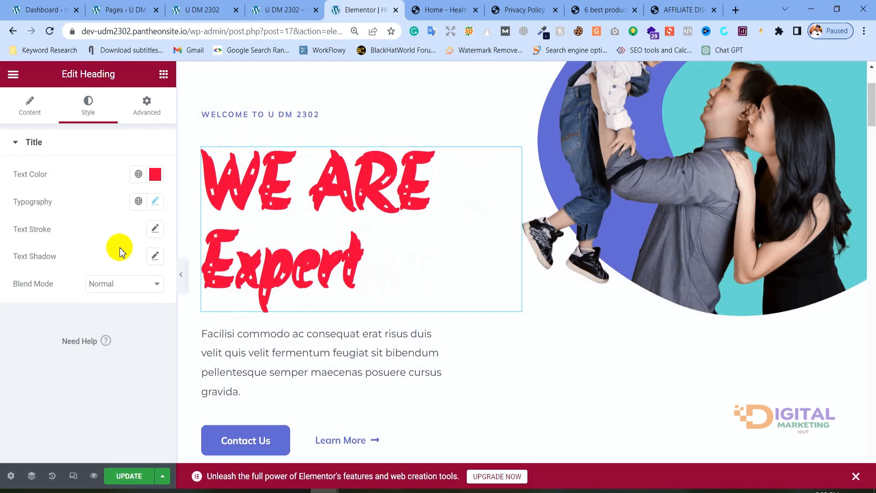
Step: Try a blue text stroke of 3 px on the main heading, and reset the stroke settings
click(155, 229)
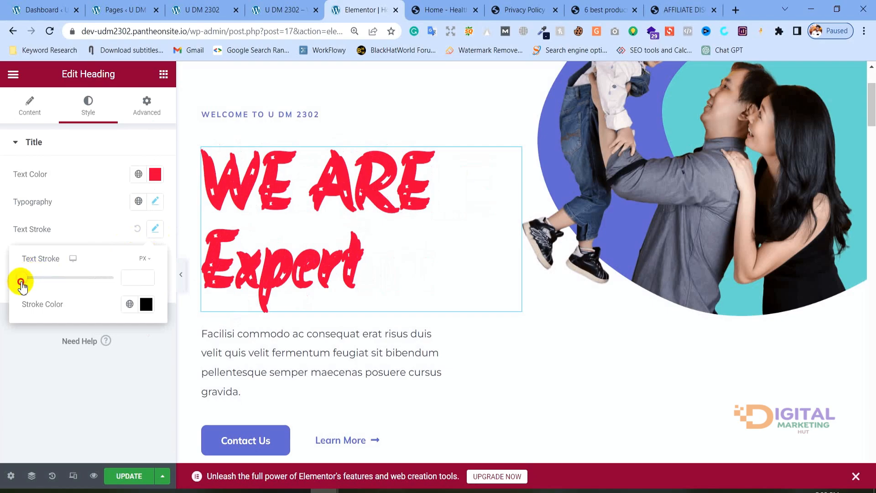
mouse_move(22, 279)
mouse_down()
mouse_move(47, 278)
mouse_move(24, 284)
mouse_up()
click(144, 304)
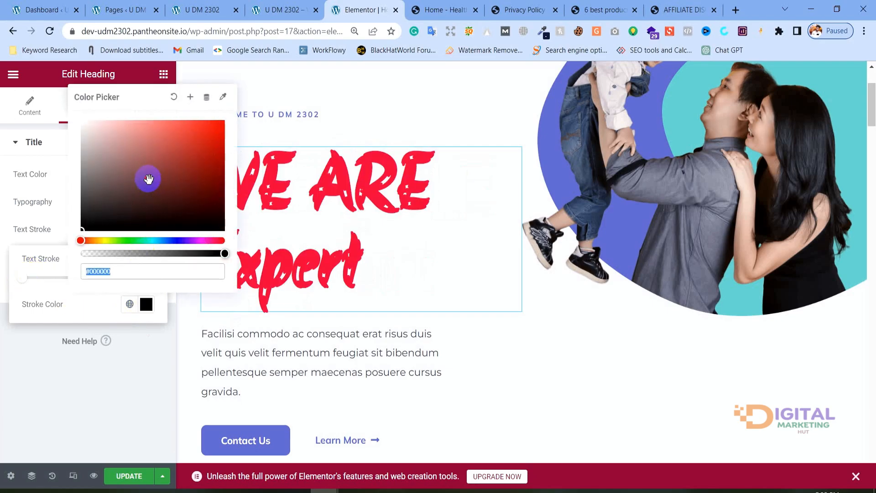
click(118, 118)
click(208, 120)
click(192, 168)
click(170, 240)
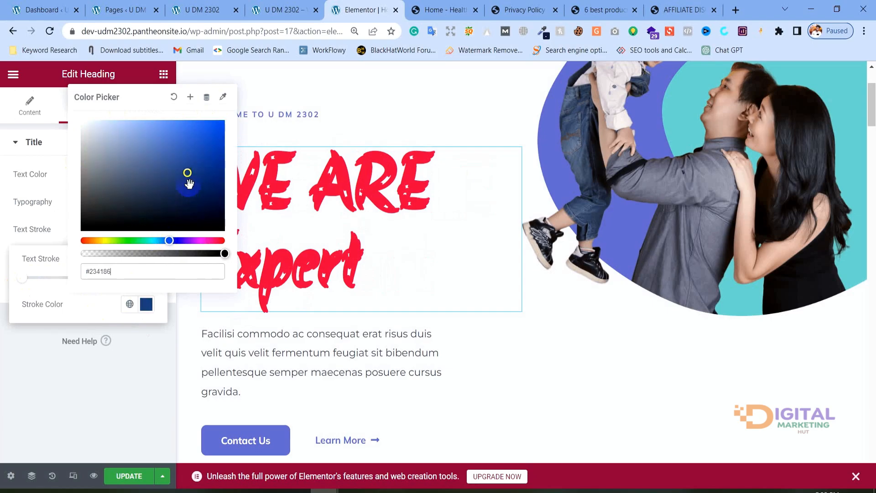
click(187, 133)
drag(24, 279, 48, 283)
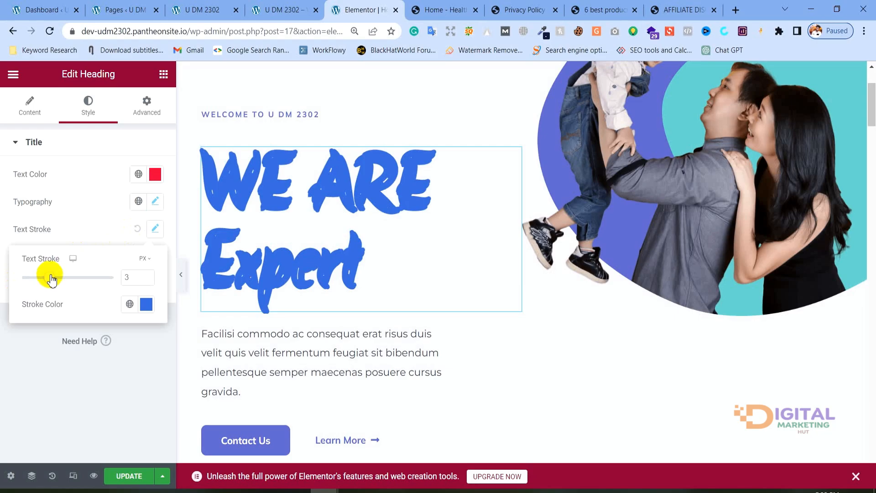
click(137, 232)
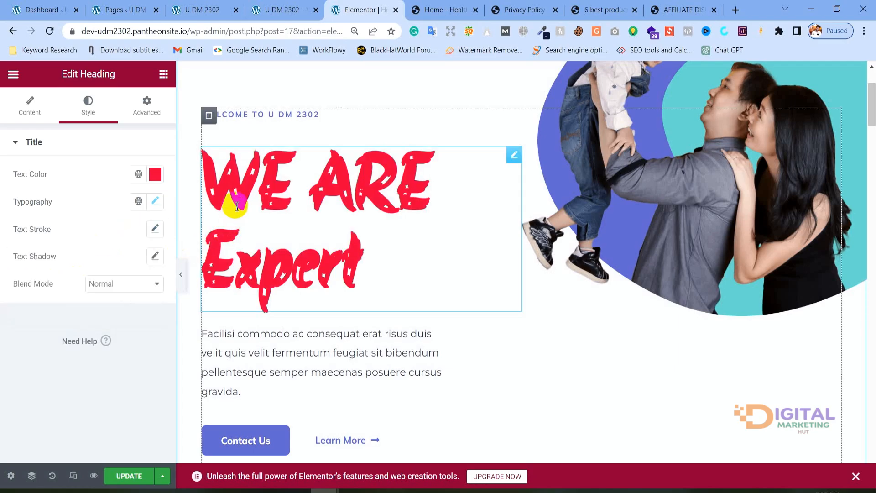
Step: Add a text shadow to the main heading and set its color to a translucent violet-blue
click(155, 256)
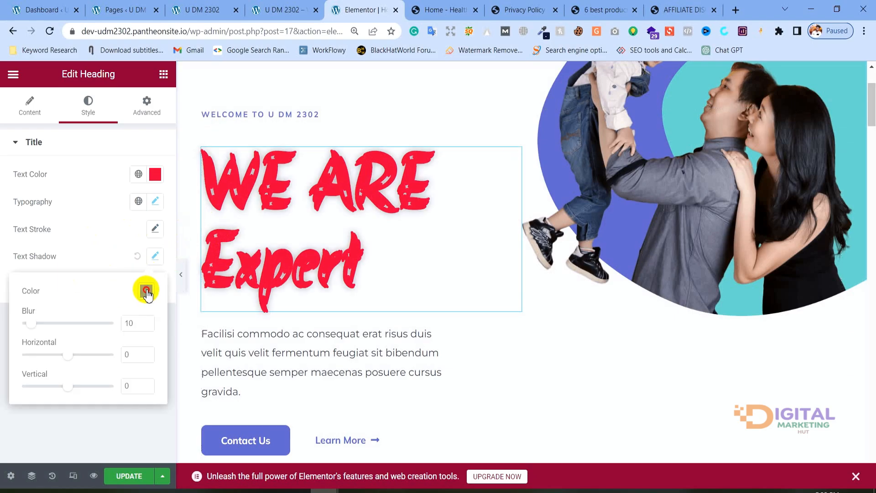
click(147, 291)
drag(154, 227, 180, 227)
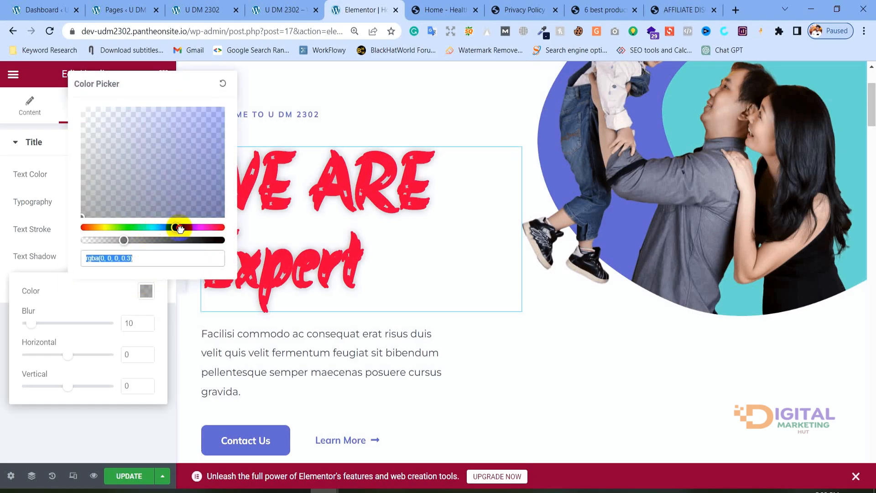
drag(205, 118, 224, 101)
click(69, 303)
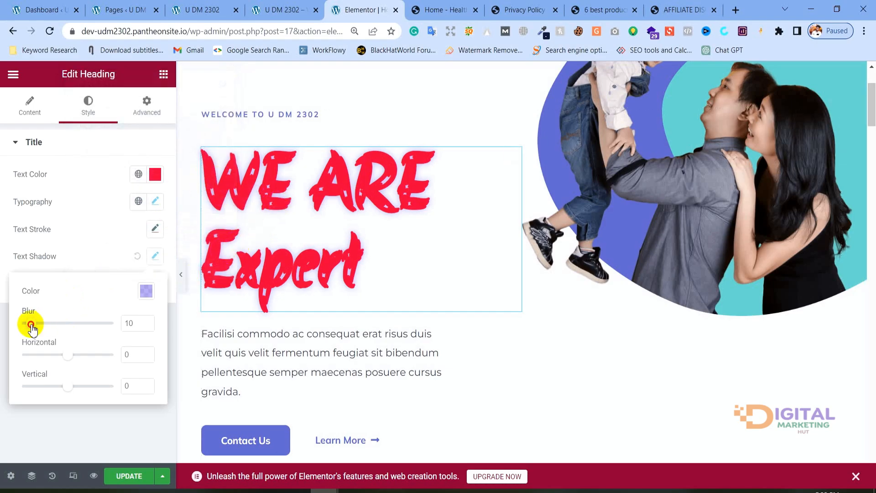
Step: Set the heading's text shadow to blur 13, horizontal offset 21 and vertical offset 18, and close the shadow settings
mouse_move(31, 325)
mouse_down()
mouse_move(60, 323)
mouse_move(35, 330)
mouse_up()
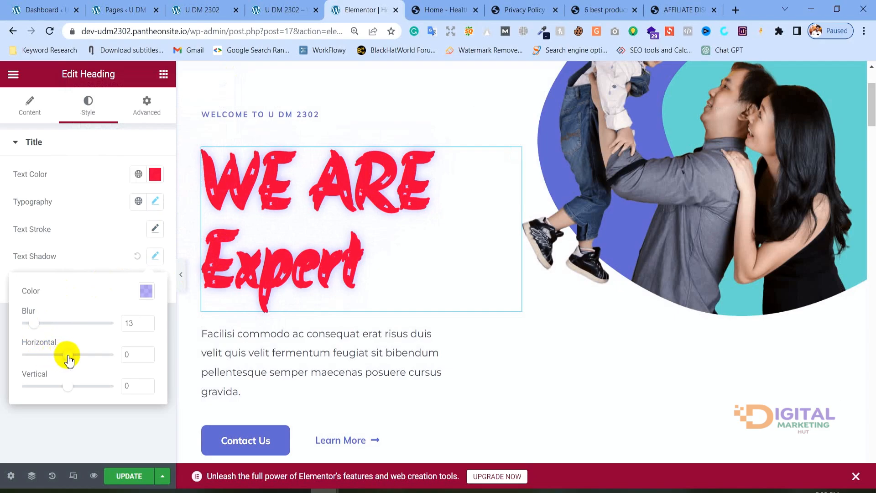
mouse_move(68, 360)
mouse_down()
mouse_move(53, 356)
mouse_move(82, 363)
mouse_move(59, 356)
mouse_move(74, 356)
mouse_up()
mouse_move(68, 388)
mouse_down()
mouse_move(59, 392)
mouse_move(87, 382)
mouse_move(78, 381)
mouse_up()
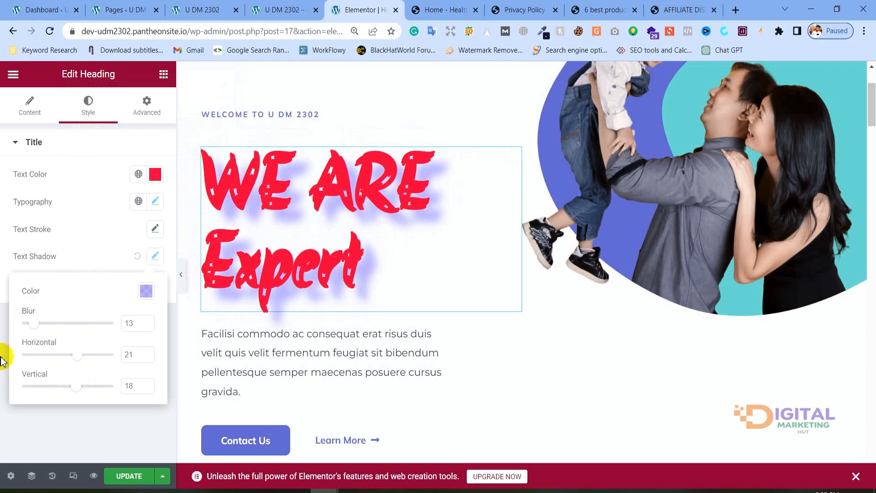
click(30, 144)
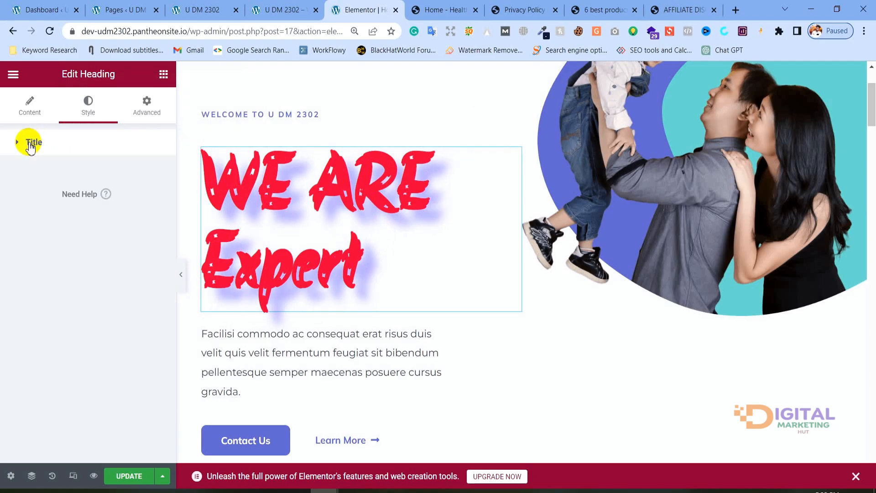
click(30, 144)
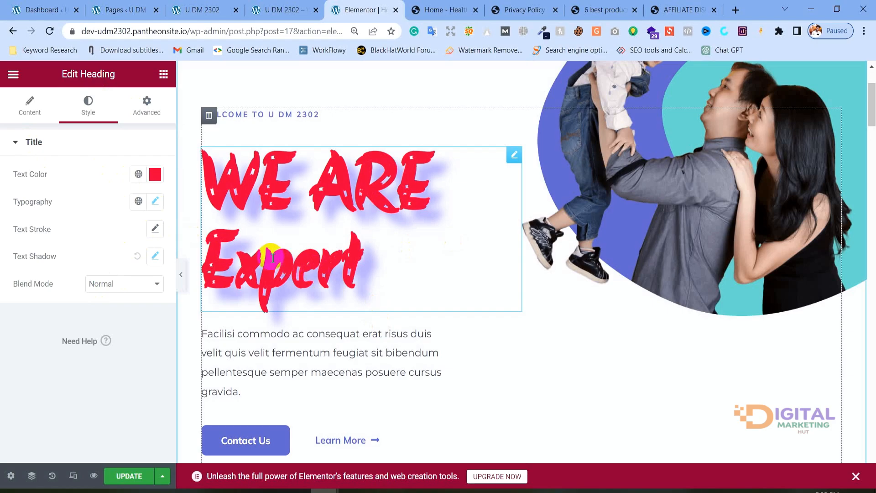
Step: Search the web for Amazon in a new browser tab and open the amazon.com homepage from the results
click(735, 11)
text(AMZ)
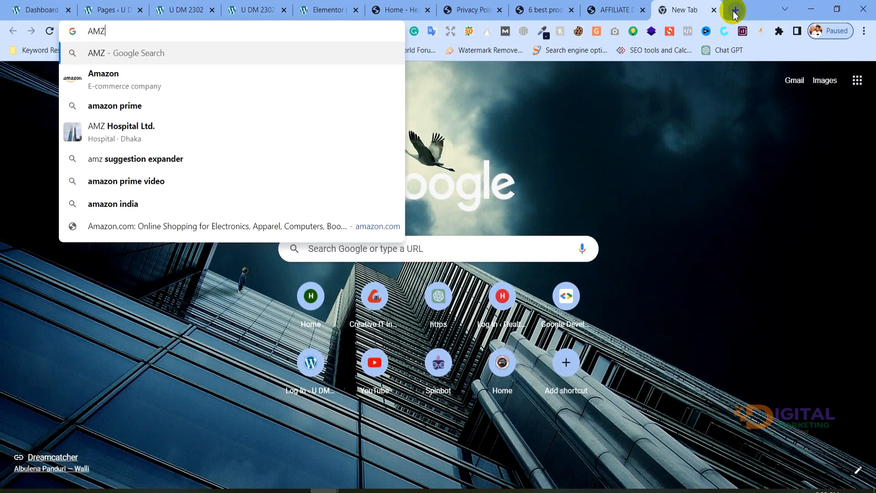
text(A)
key(BackSpace)
key(BackSpace)
text(AZOMN)
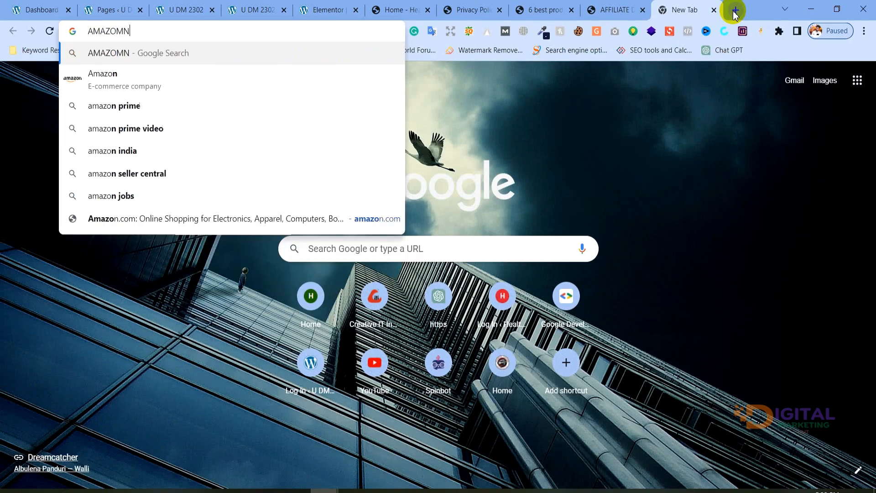
key(Return)
click(173, 305)
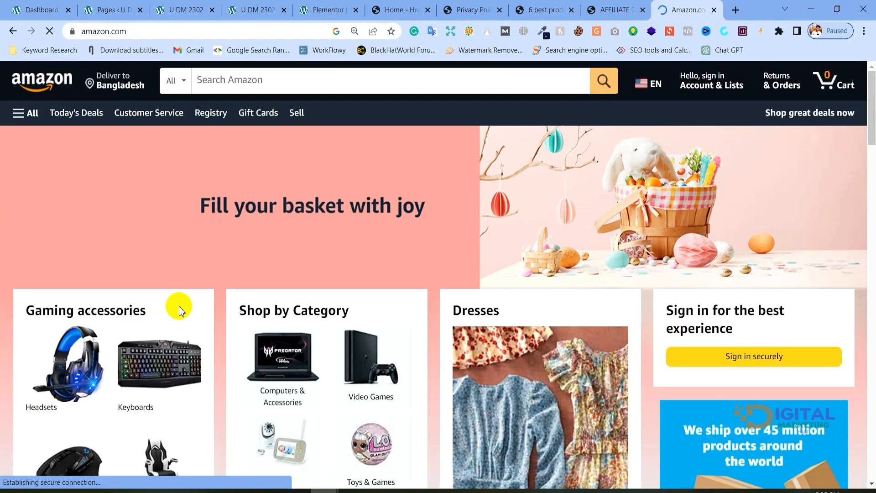
Step: Search Amazon for "keyboard case"
click(340, 76)
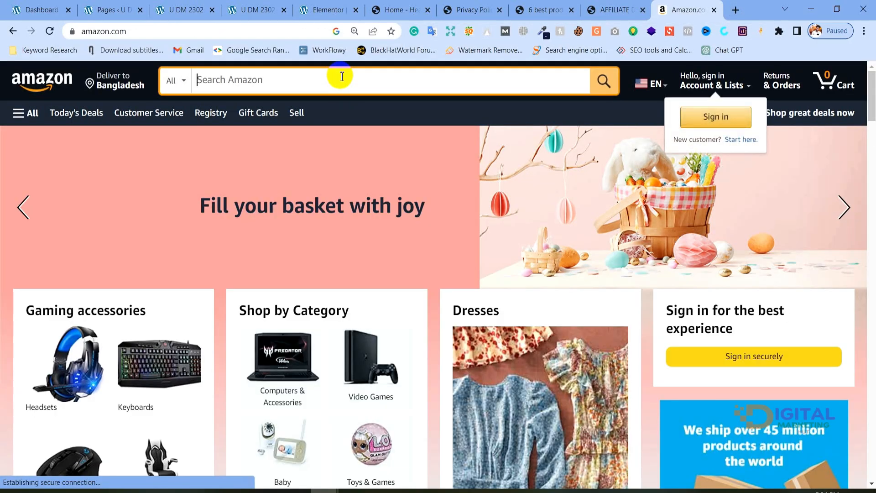
text(KEYWORD)
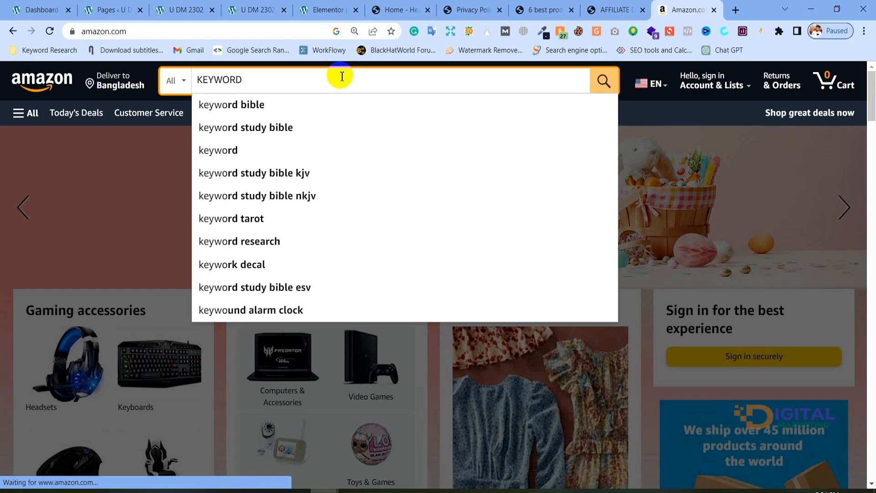
key(BackSpace)
key(BackSpace)
key(BackSpace)
key(BackSpace)
text(B)
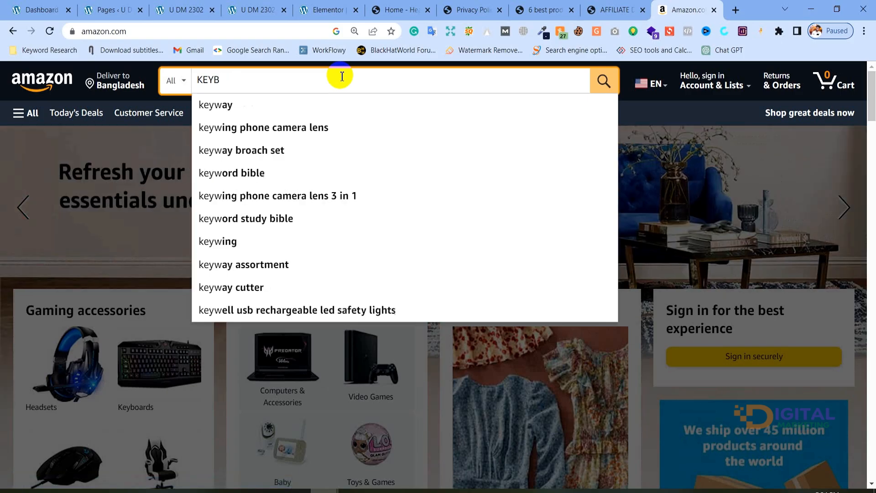
text(O)
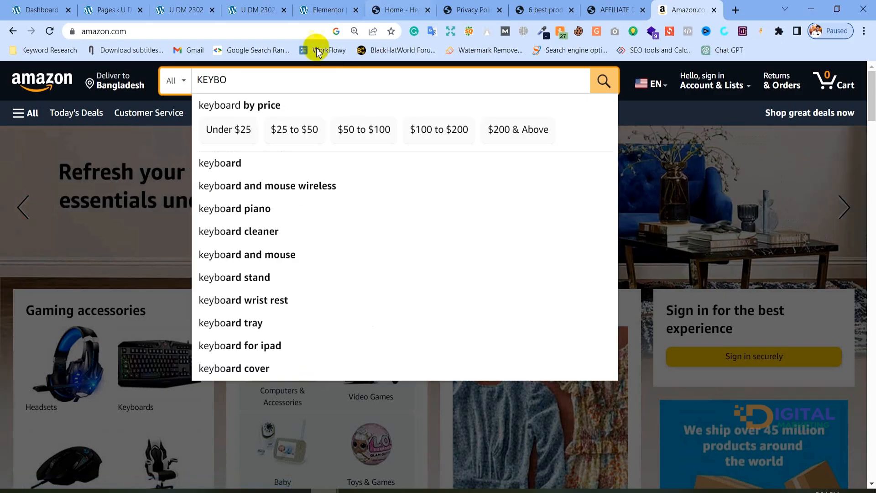
click(261, 166)
Step: Open the ZAGG Rugged Book Go keyboard case listing in a separate tab and enlarge its main product image
scroll(307, 270, down, 4)
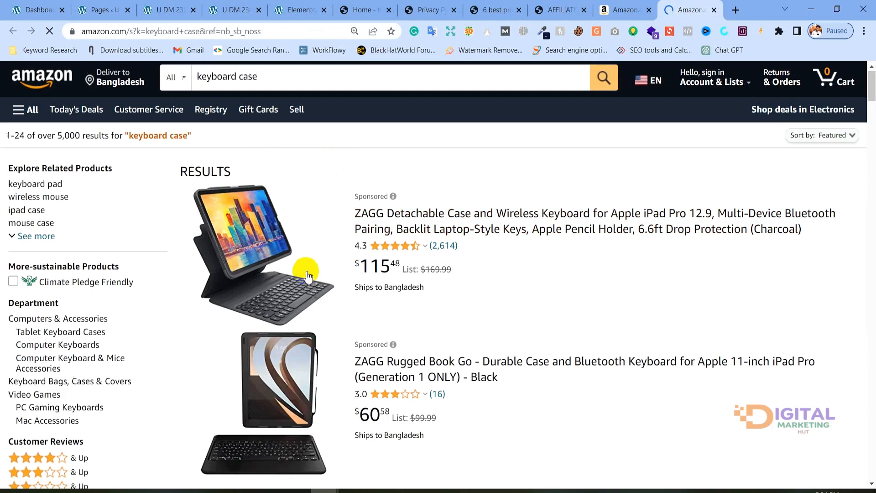
middle_click(286, 149)
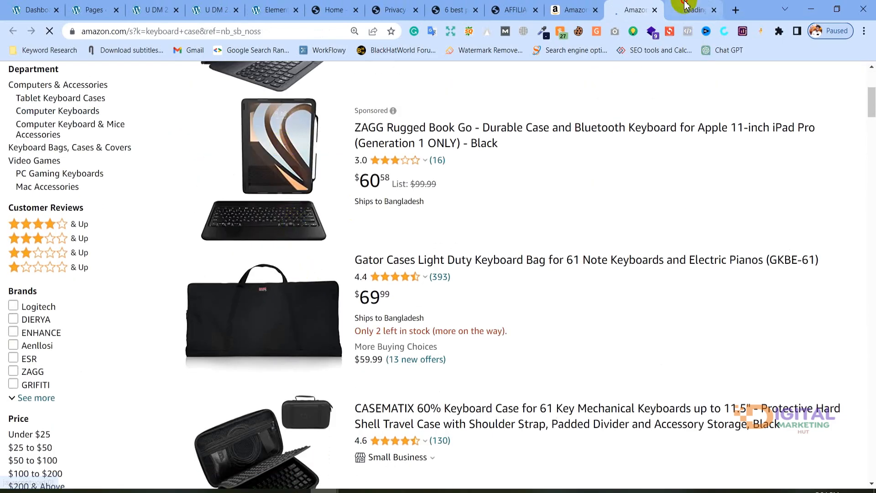
click(695, 10)
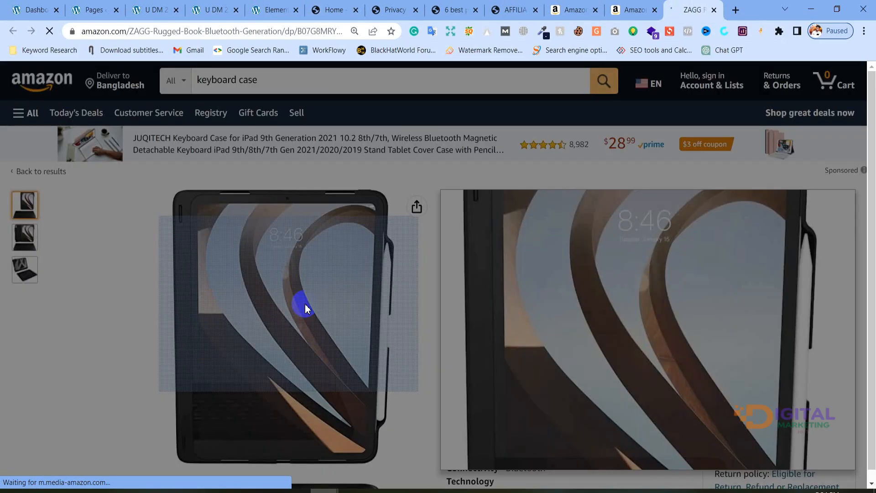
click(305, 303)
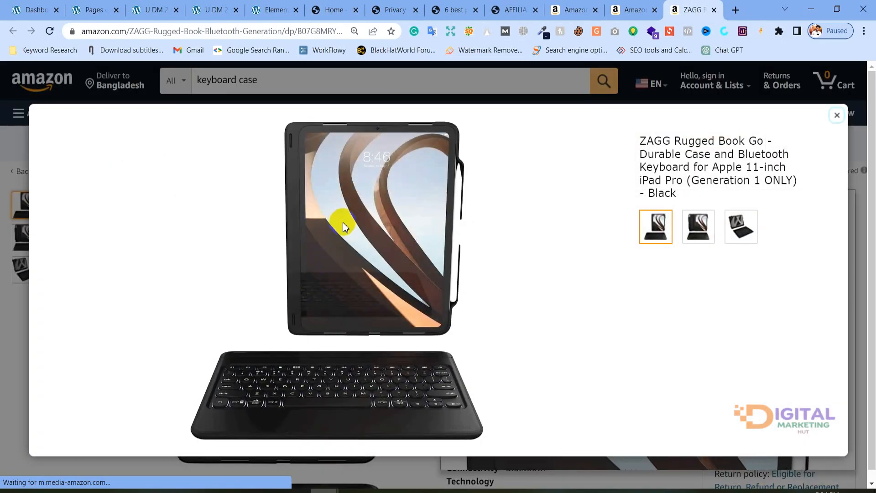
Step: Zoom the Amazon product page to 150% and enlarge the tablet case image in the viewer
key(ctrl+plus)
key(ctrl+plus)
key(ctrl+plus)
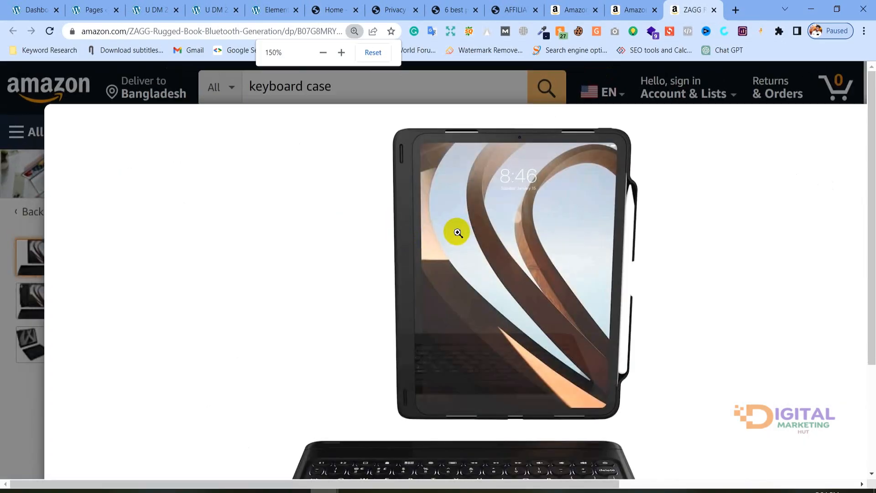
click(535, 247)
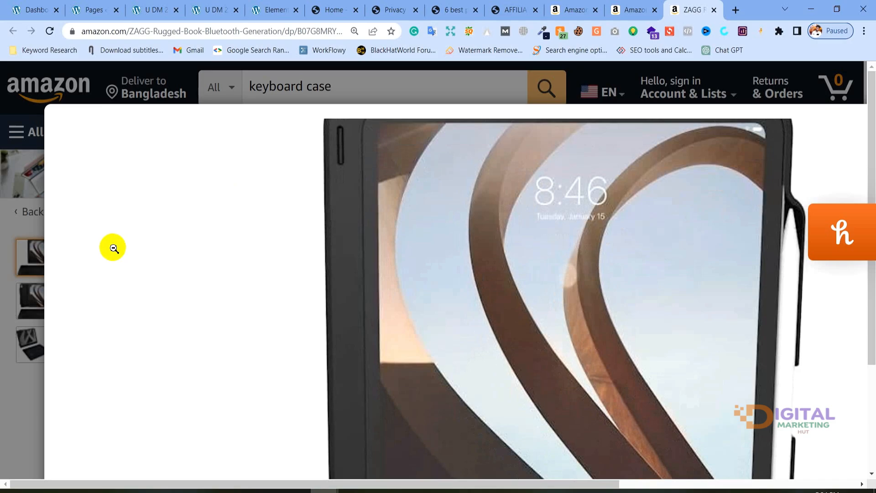
Step: Search the web for "coller zilla" in a new tab
click(736, 9)
text(COLOR)
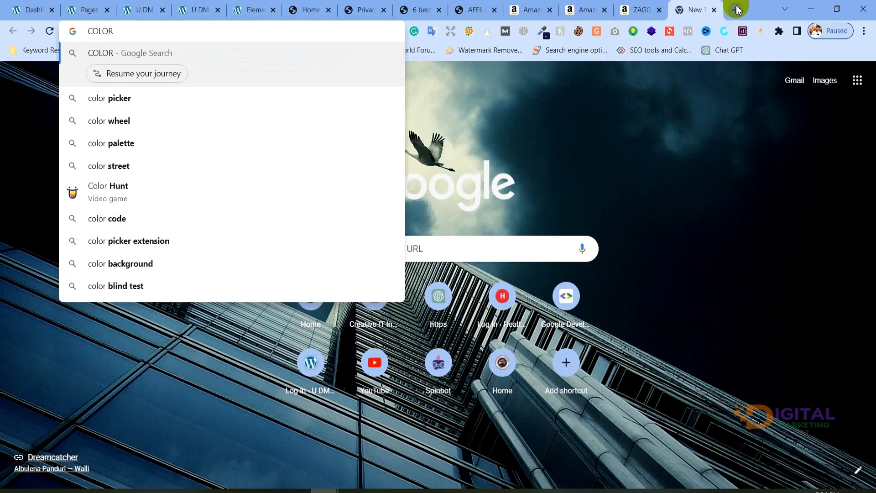
key(BackSpace)
key(BackSpace)
key(BackSpace)
key(BackSpace)
key(BackSpace)
key(BackSpace)
text(coller )
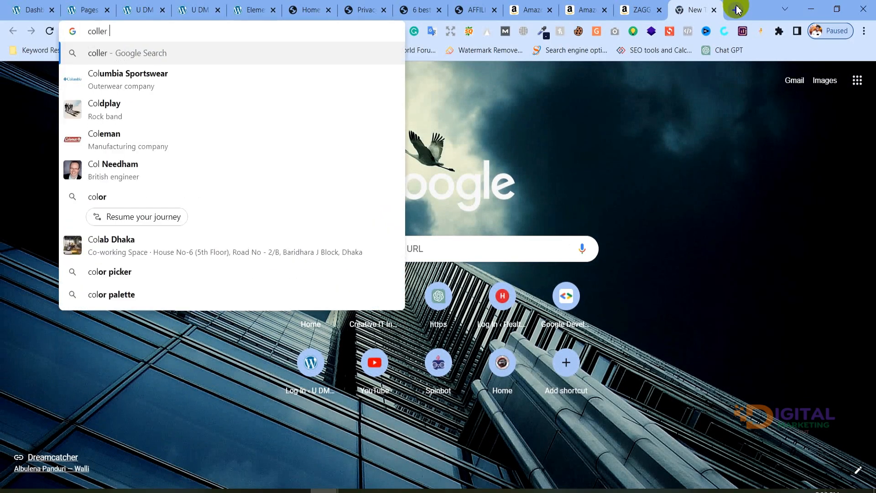
text(zilla\)
key(Return)
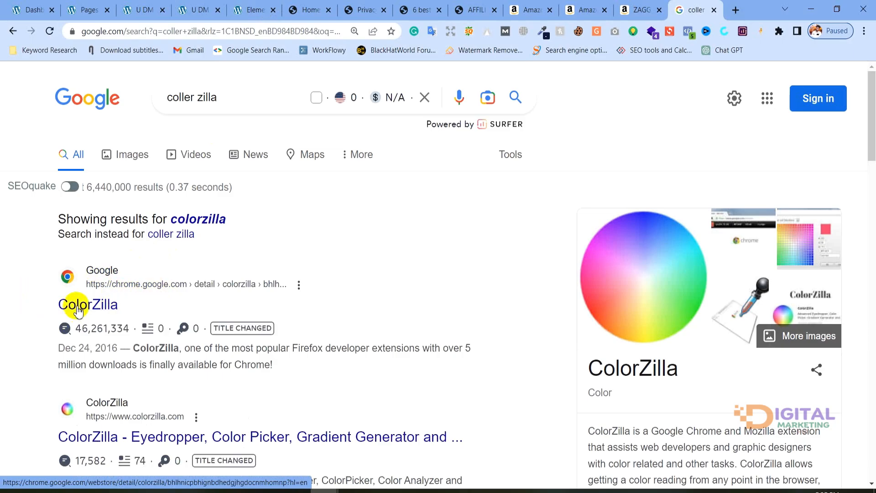
Step: Open the ColorZilla page in the Chrome Web Store and check the extension in the browser's list of installed extensions
middle_click(78, 308)
click(685, 9)
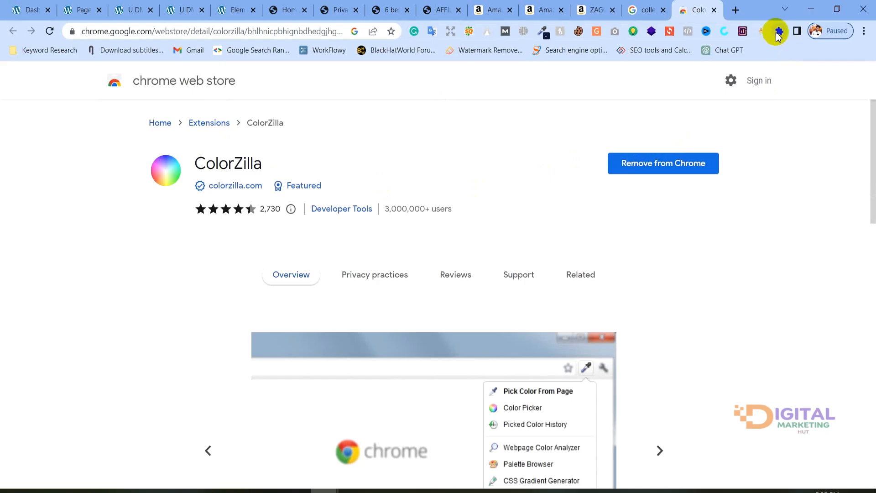
click(778, 33)
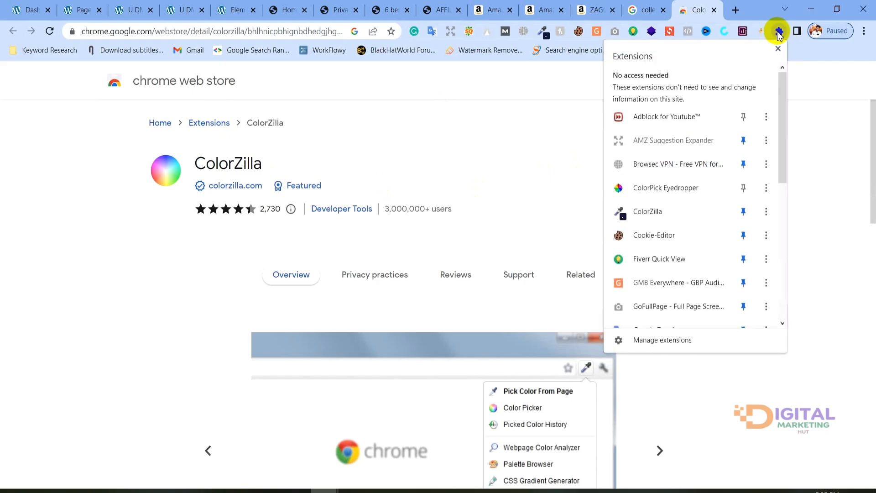
scroll(684, 209, down, 2)
scroll(662, 223, up, 2)
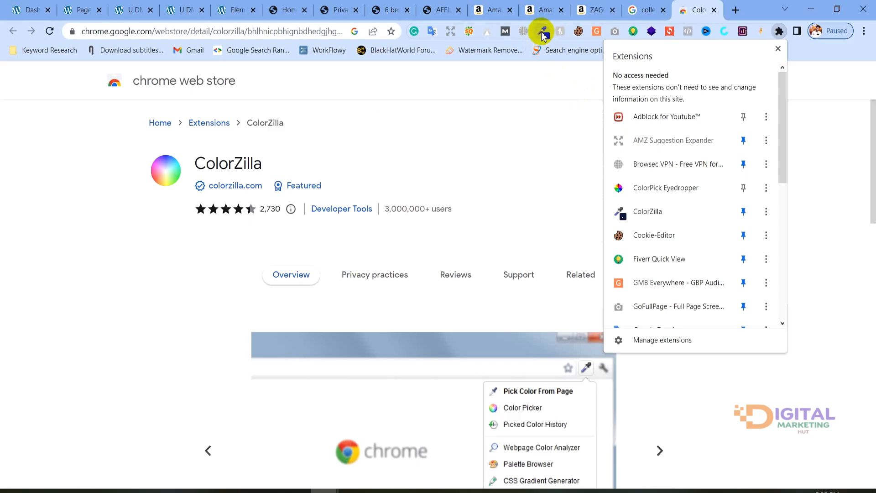
Step: Return to the Amazon product page with the enlarged case image and activate ColorZilla's page color picker
click(572, 7)
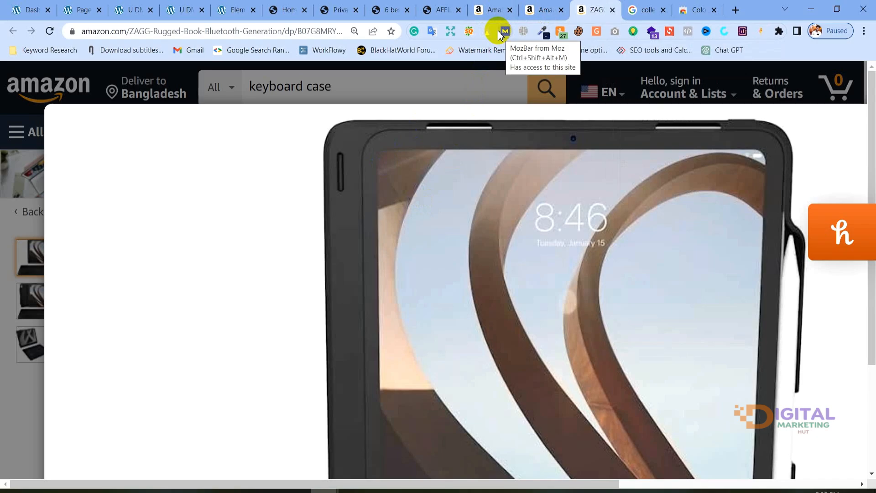
click(540, 31)
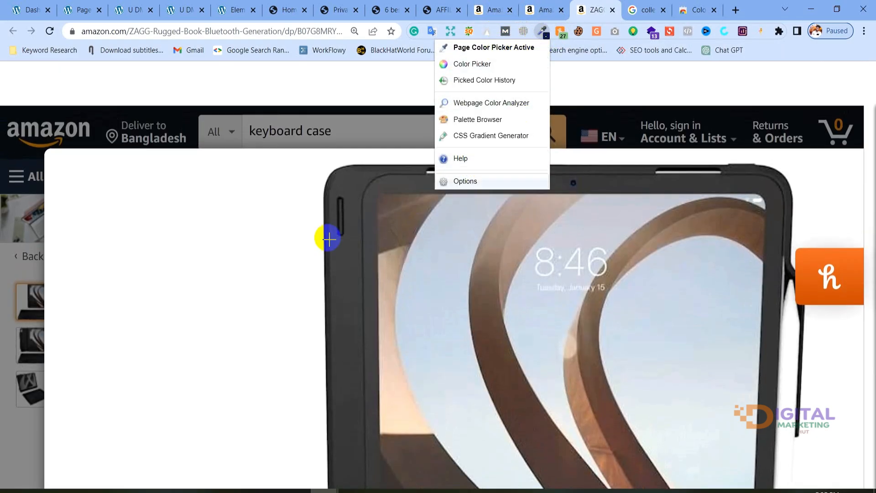
click(544, 36)
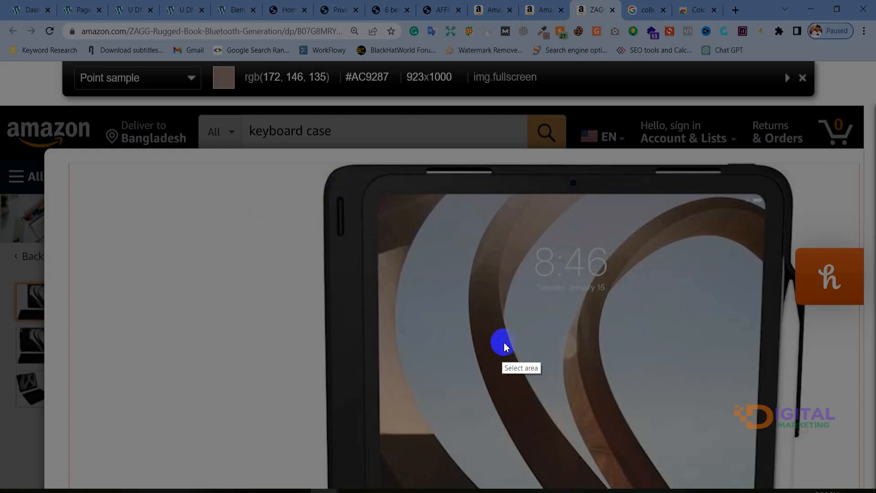
drag(503, 341, 294, 51)
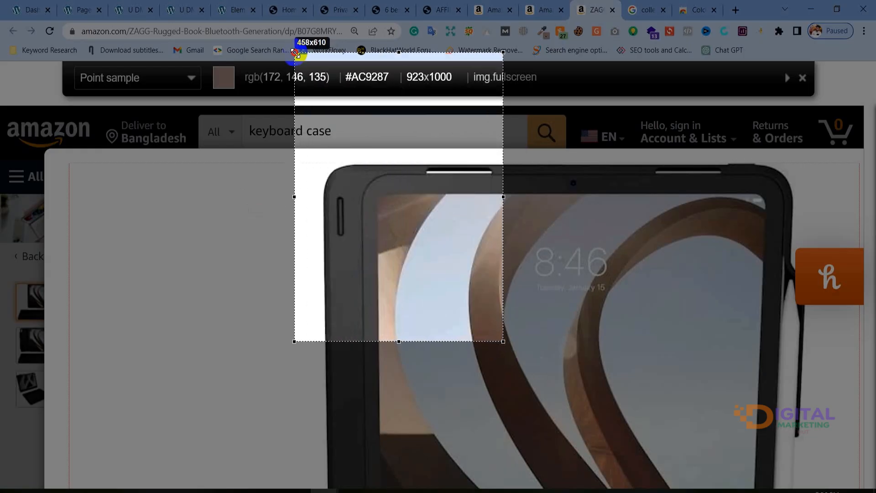
click(512, 276)
drag(424, 174, 401, 141)
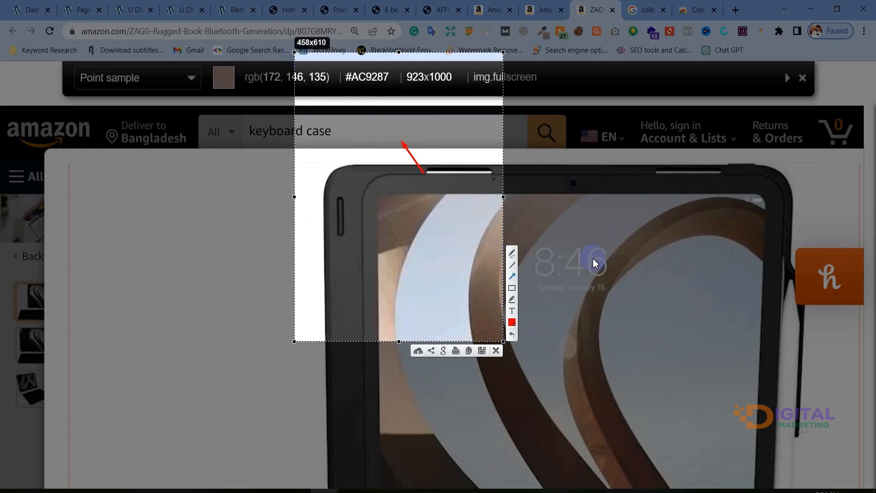
drag(401, 201, 360, 82)
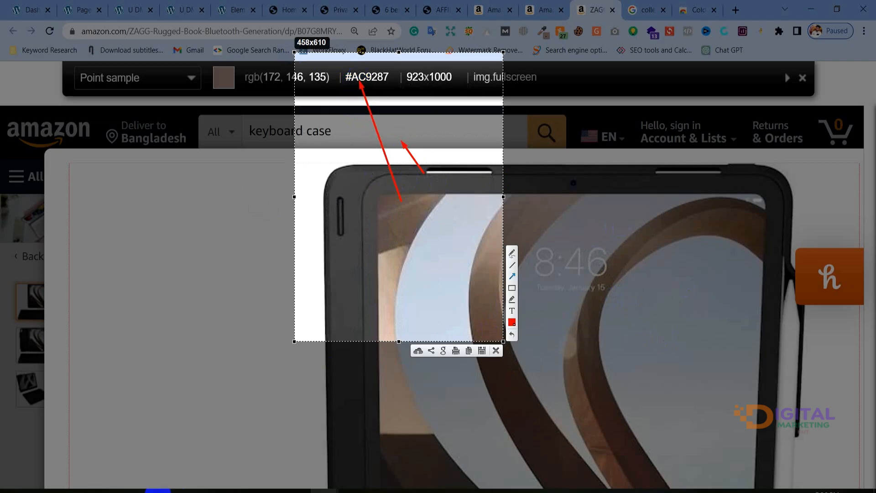
mouse_move(485, 449)
mouse_down()
mouse_move(385, 109)
mouse_move(388, 84)
mouse_up()
click(496, 351)
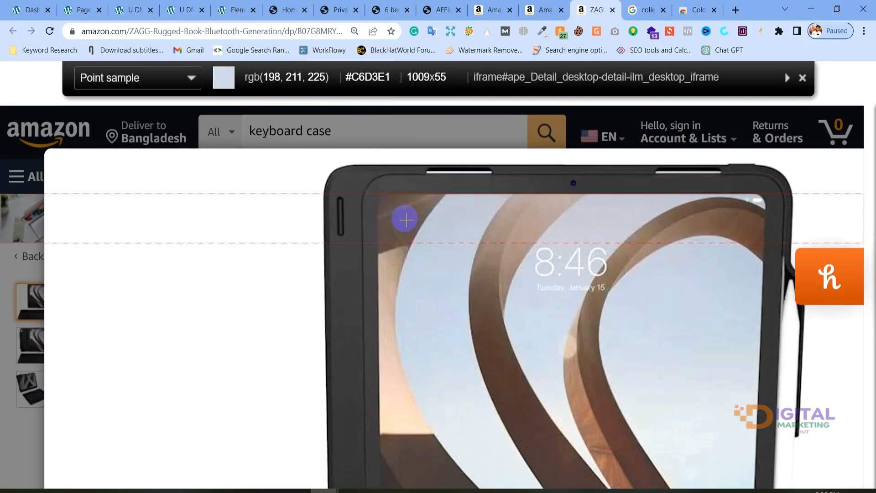
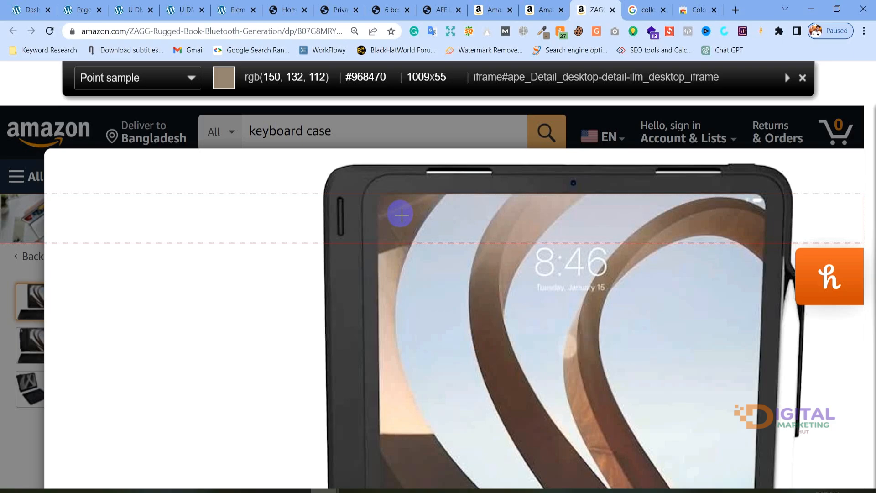
Step: Sample the brown colour #968470 from the tablet image and apply it as the text color of the "WE ARE Expert" heading in Elementor
click(400, 214)
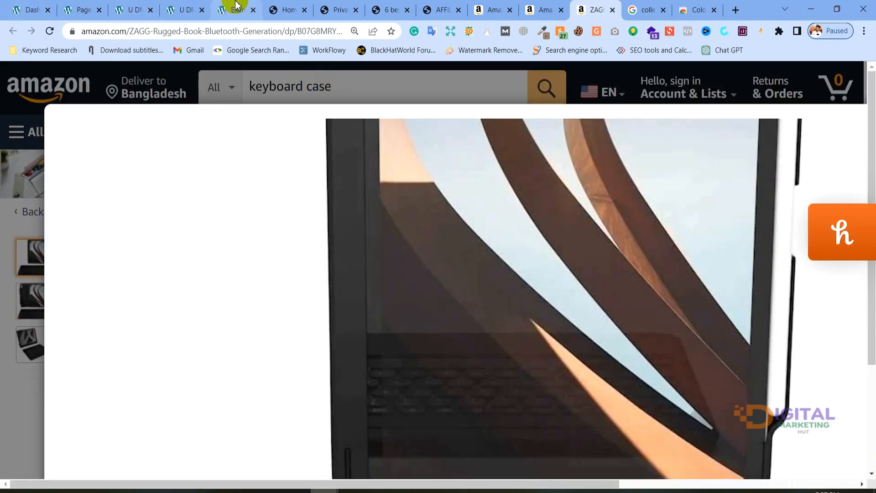
click(236, 6)
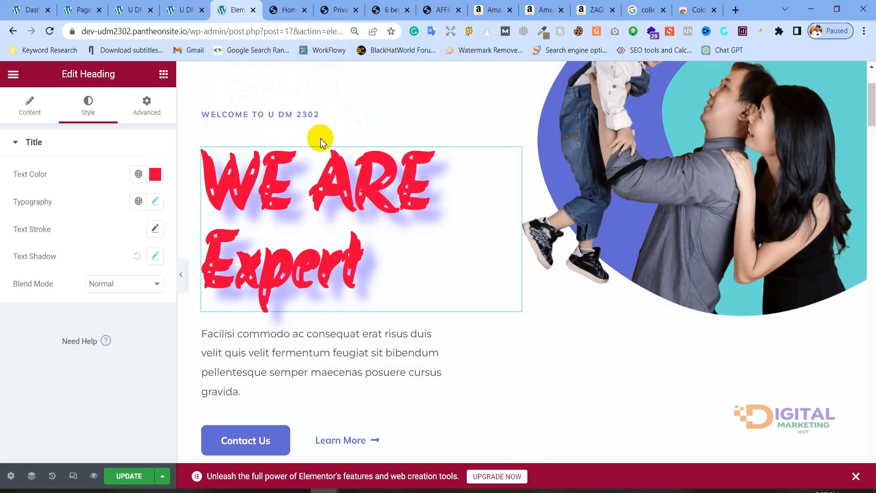
click(155, 174)
mouse_move(118, 375)
mouse_down()
mouse_move(127, 374)
mouse_move(89, 374)
mouse_move(129, 377)
mouse_move(108, 371)
mouse_up()
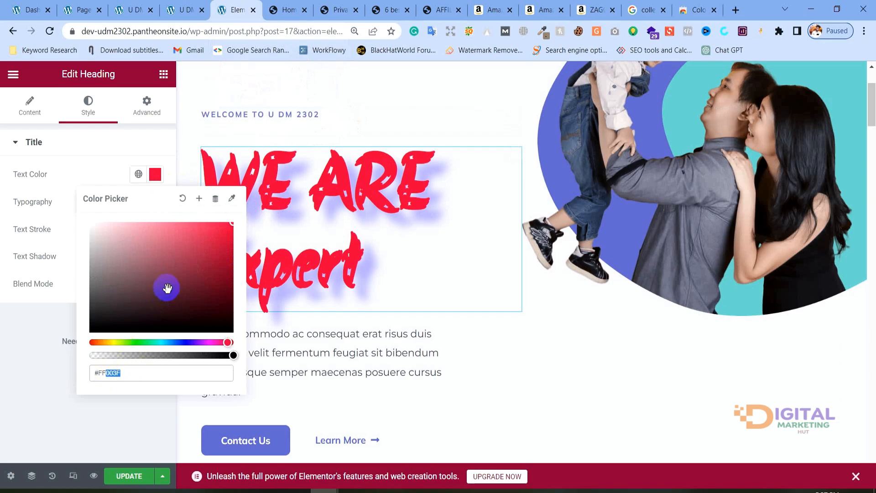
drag(166, 288, 154, 311)
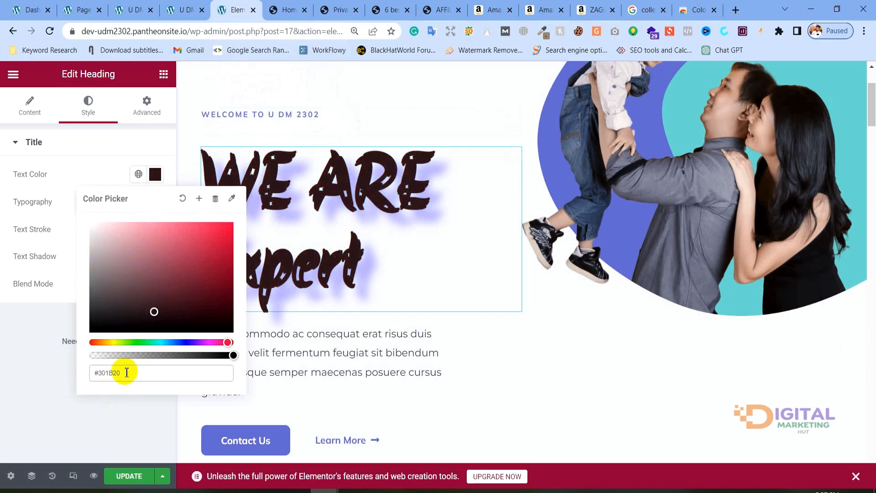
drag(125, 373, 93, 373)
key(BackSpace)
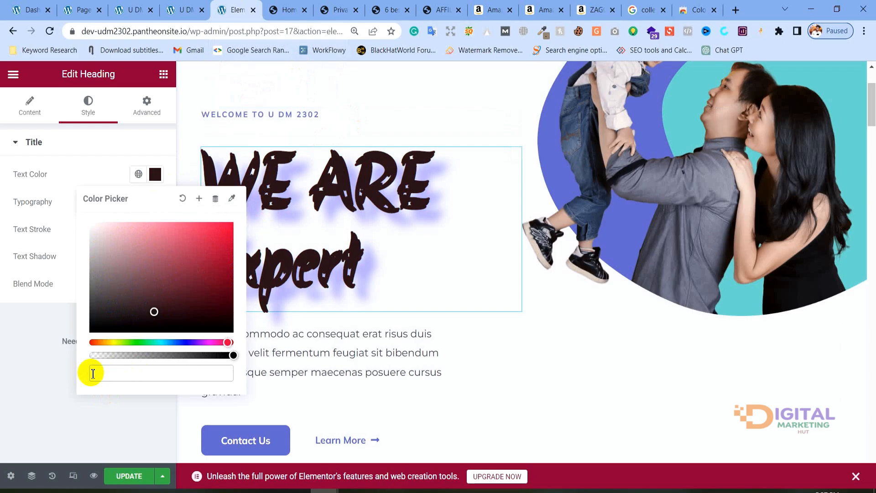
key(ctrl+v)
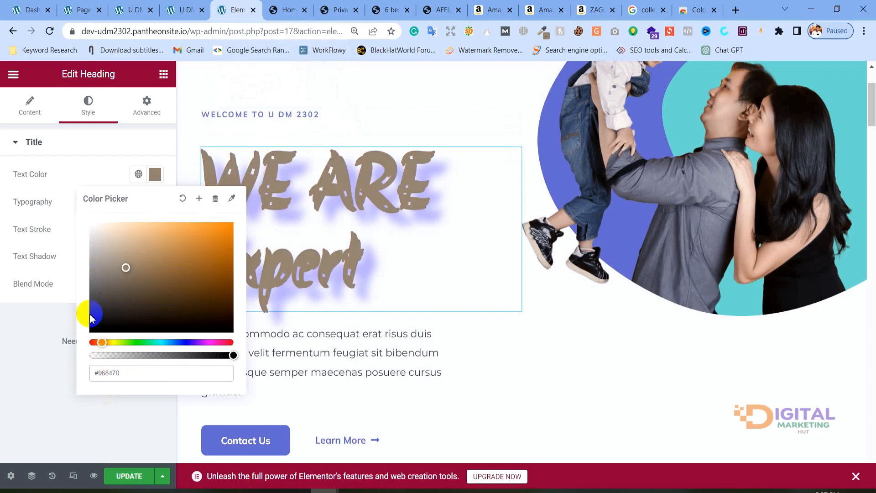
click(87, 175)
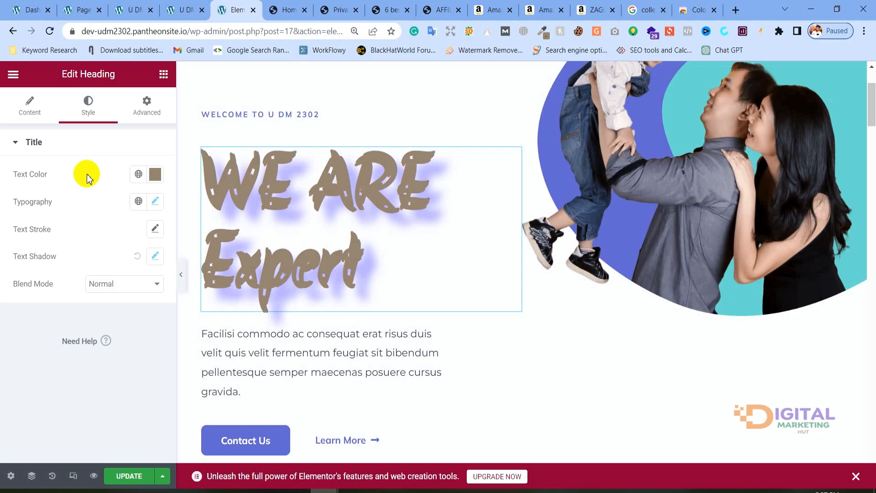
Step: Look through the Health n Soft article on the 6 best products for hair growth, including its header and page colours
click(155, 174)
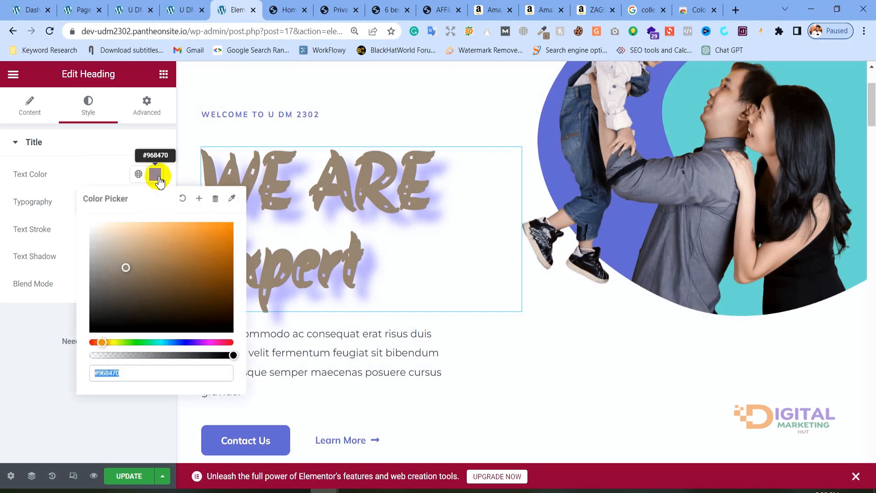
click(387, 10)
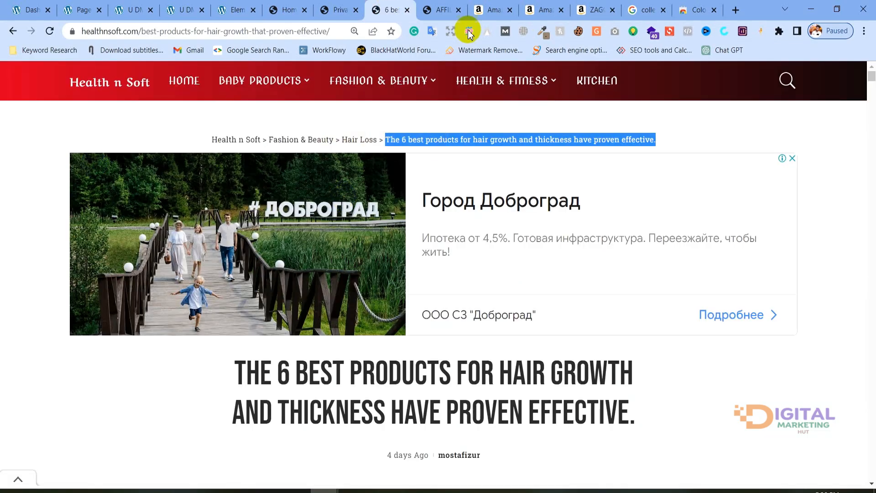
scroll(598, 246, down, 5)
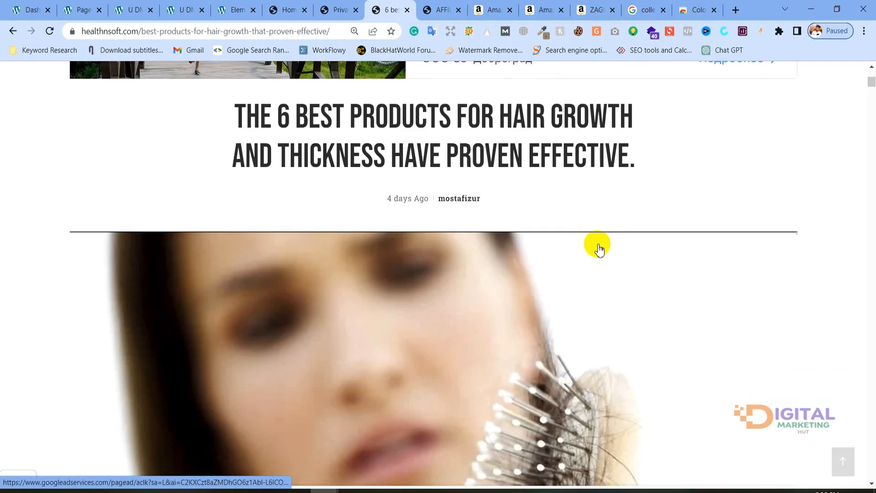
scroll(599, 248, down, 20)
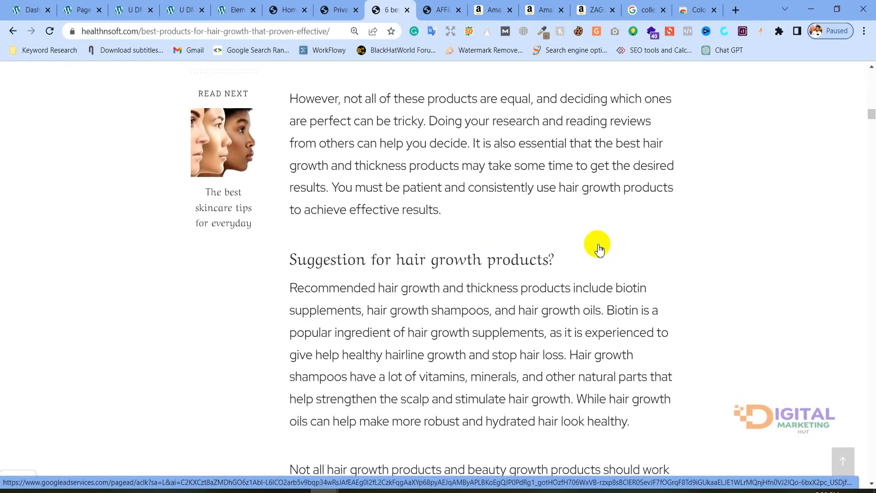
scroll(599, 249, up, 5)
scroll(402, 326, up, 1)
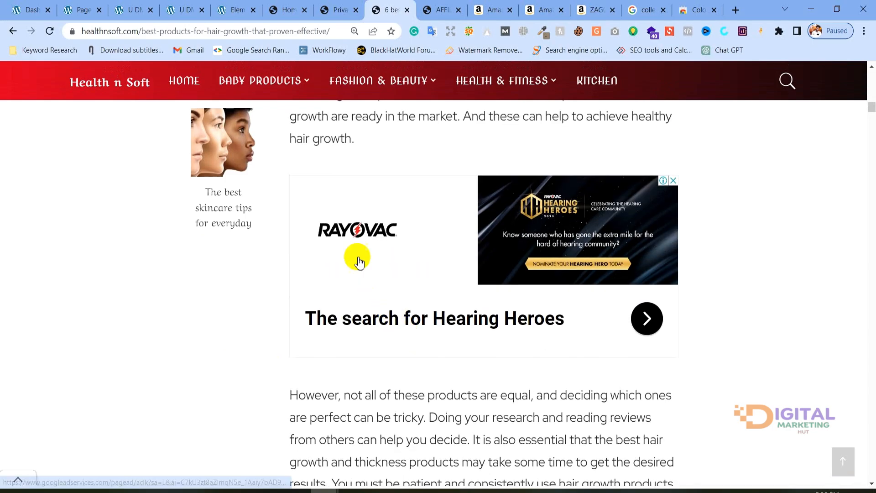
Step: Search for "creative it institute" in a new tab and open the institute's website in another tab
click(736, 11)
text(crea)
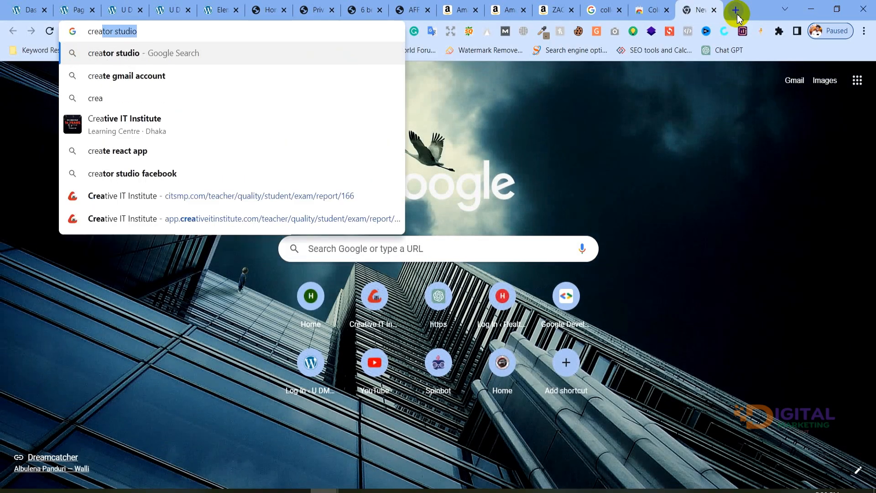
text(tive it in)
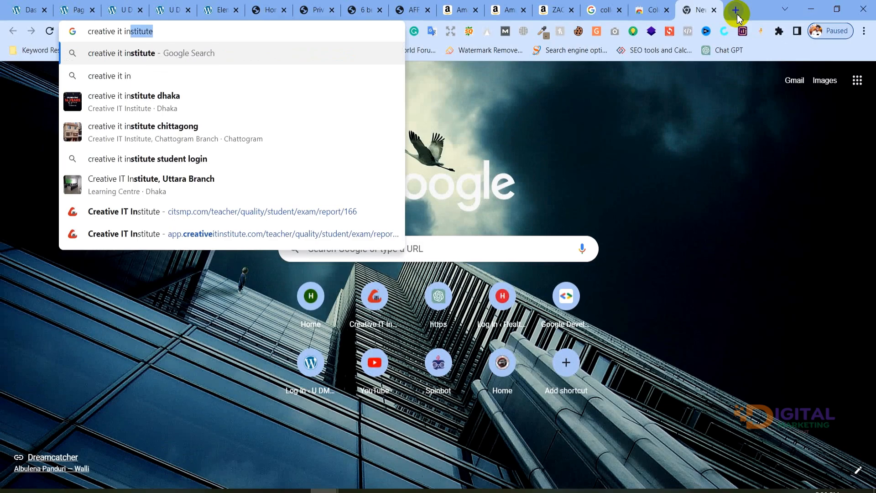
key(Return)
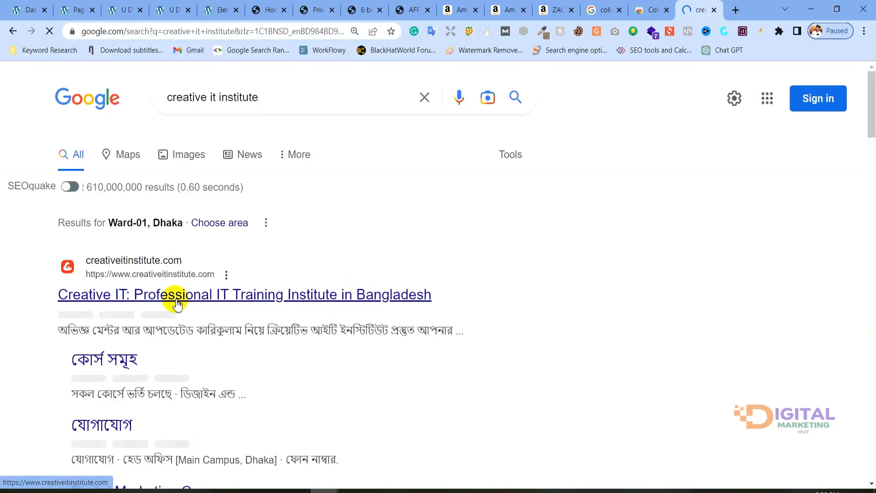
middle_click(177, 300)
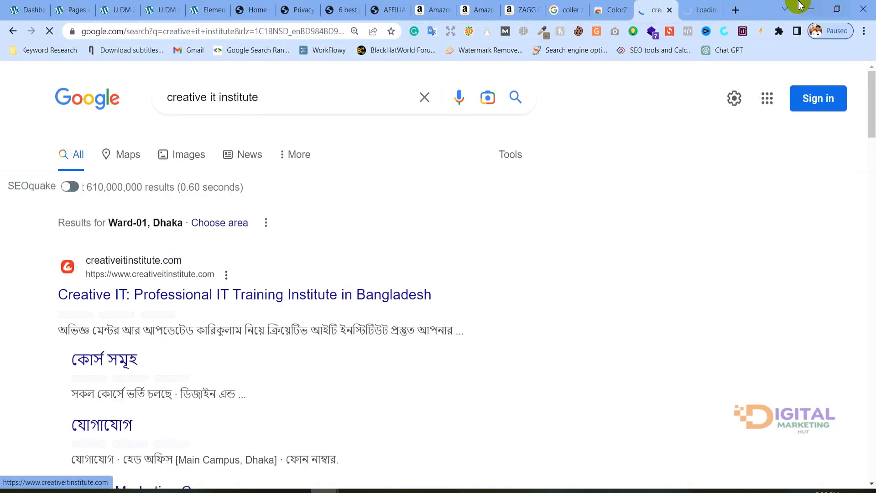
click(700, 5)
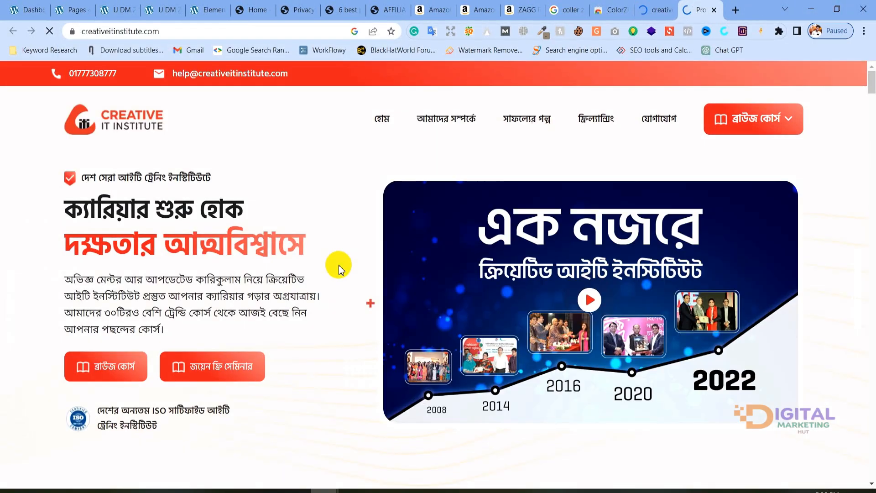
Step: Highlight the red gradient line of the homepage's main headline to examine its colouring, and clear the selection
drag(268, 246, 55, 242)
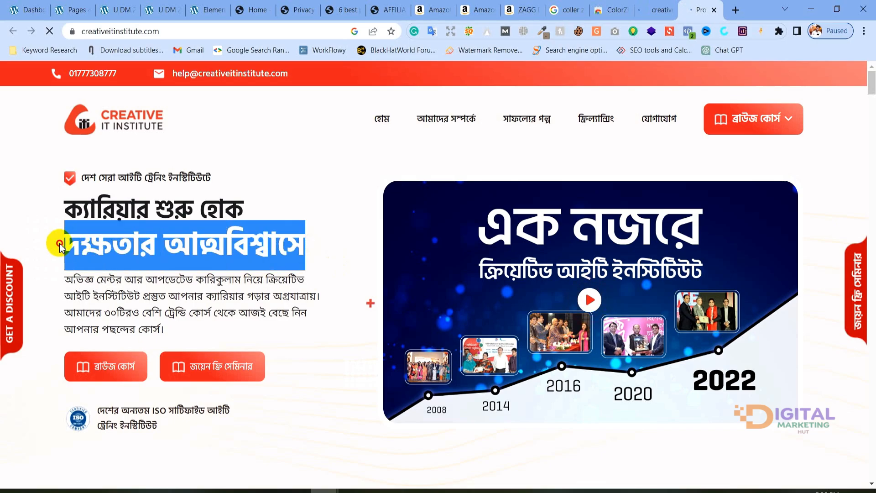
triple_click(143, 239)
click(146, 254)
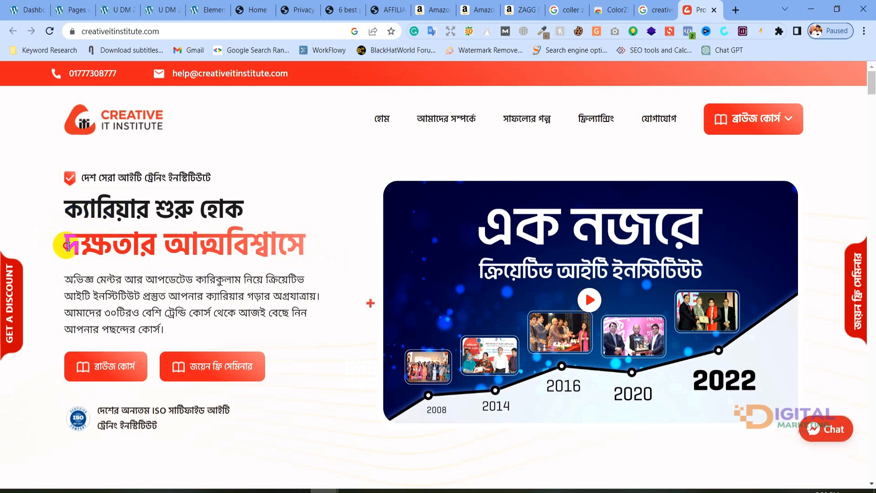
Step: Examine the red gradient headline at a larger page zoom and look through the institute's homepage sections
drag(64, 247, 309, 254)
click(309, 254)
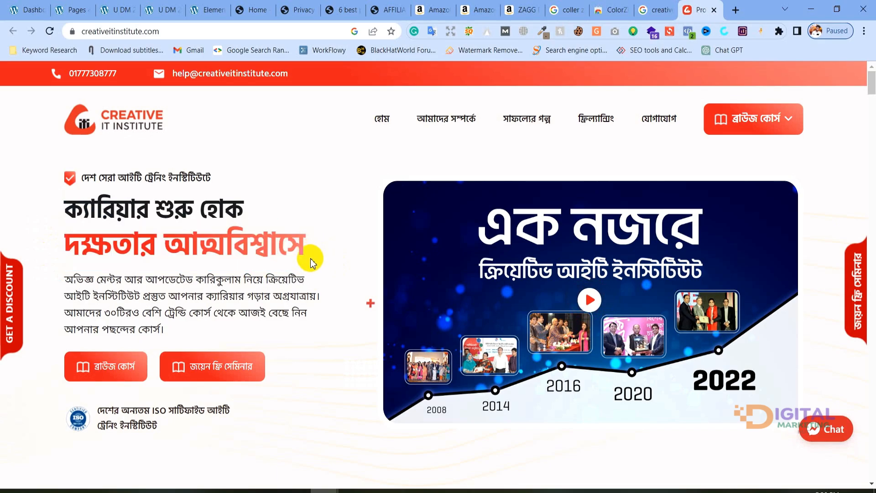
key(ctrl+plus)
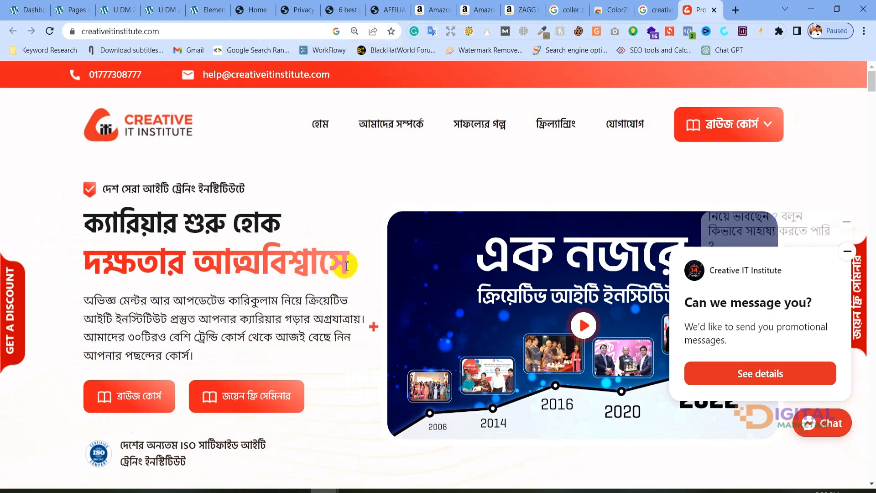
scroll(347, 266, down, 10)
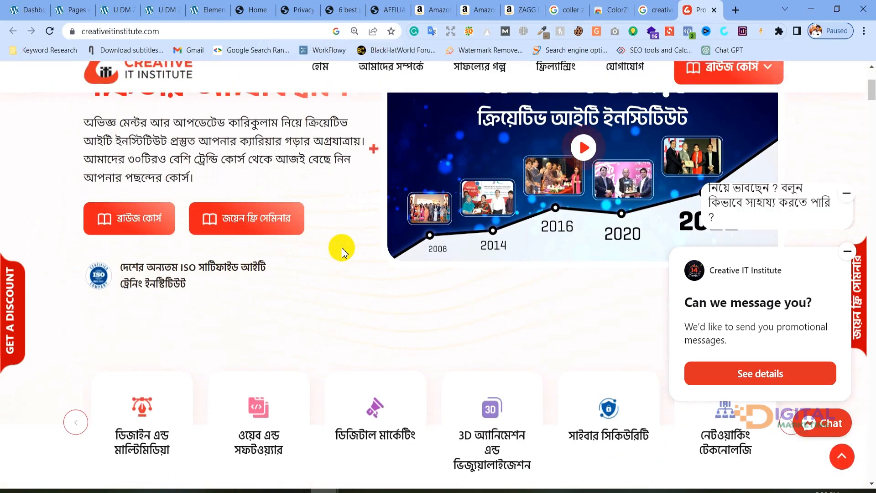
scroll(343, 252, down, 7)
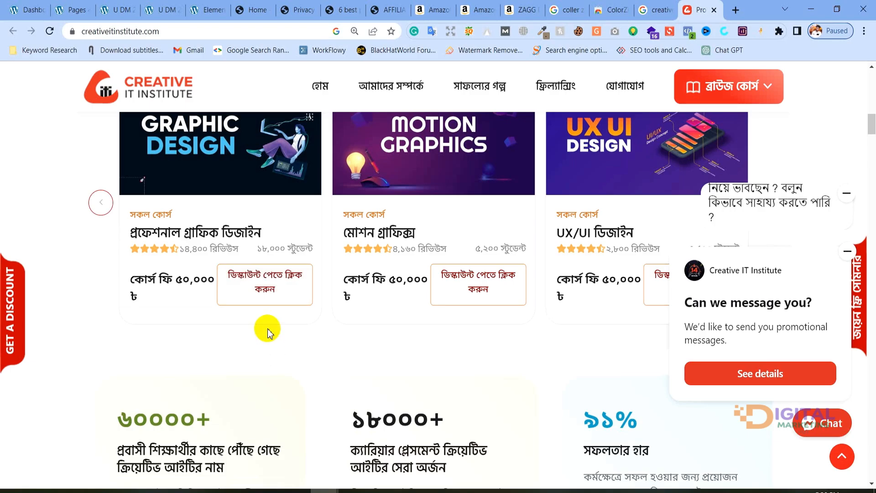
scroll(256, 327, up, 17)
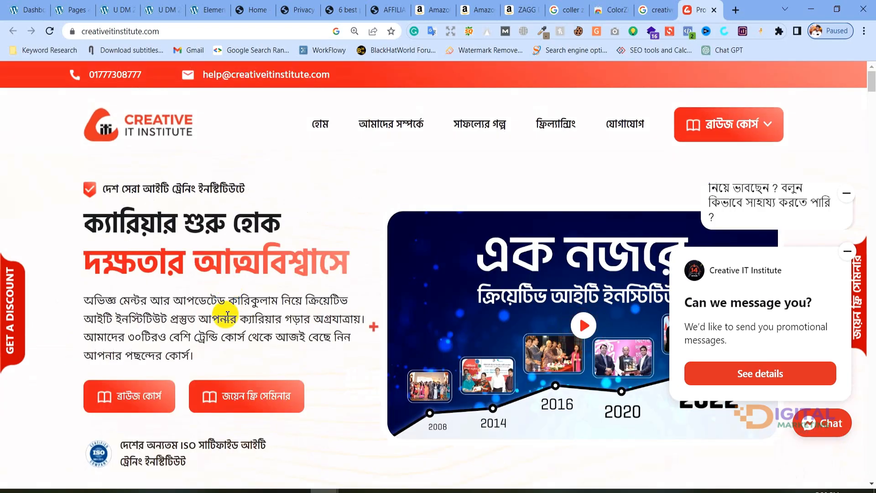
Step: Dismiss the promotional message prompt over the homepage and inspect the red gradient headline line in the developer tools
drag(307, 265, 86, 263)
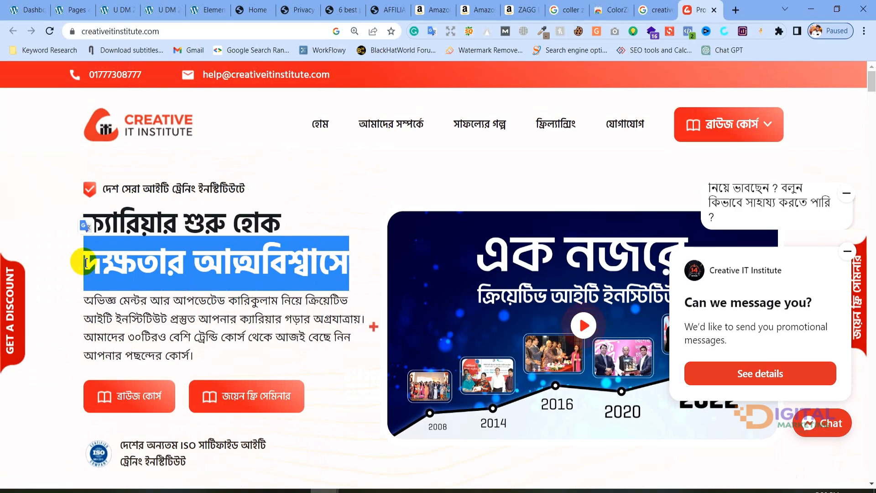
click(250, 254)
click(850, 252)
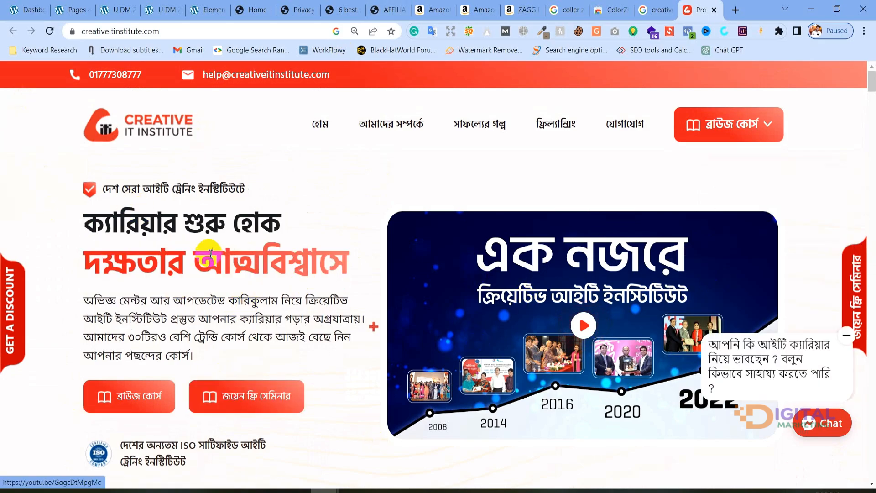
right_click(230, 250)
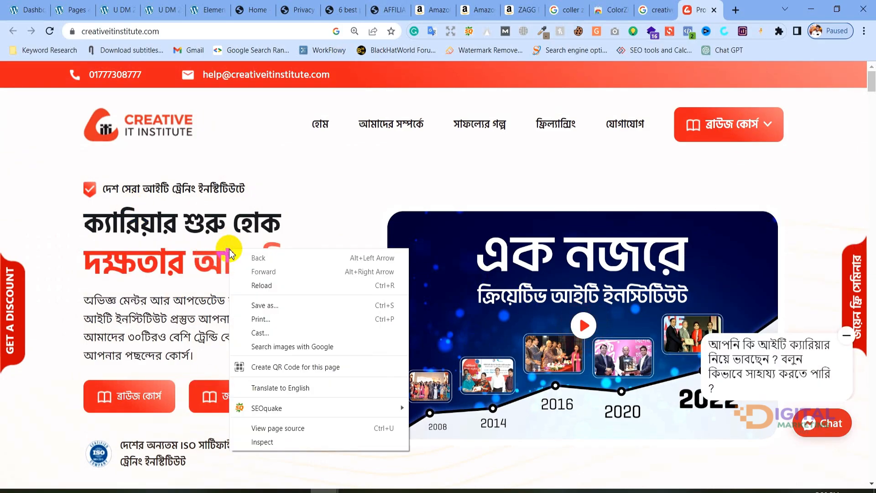
click(257, 443)
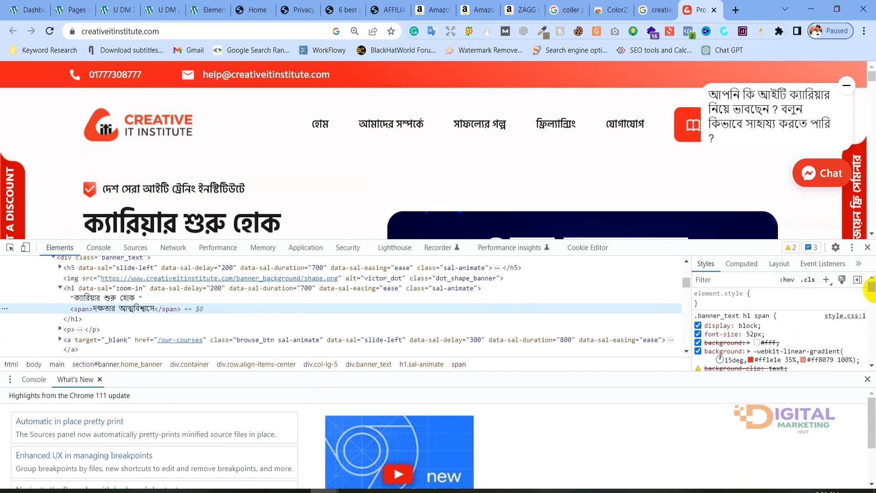
Step: Try docking the developer tools beside the page and return them to the docking below it
click(851, 246)
click(861, 267)
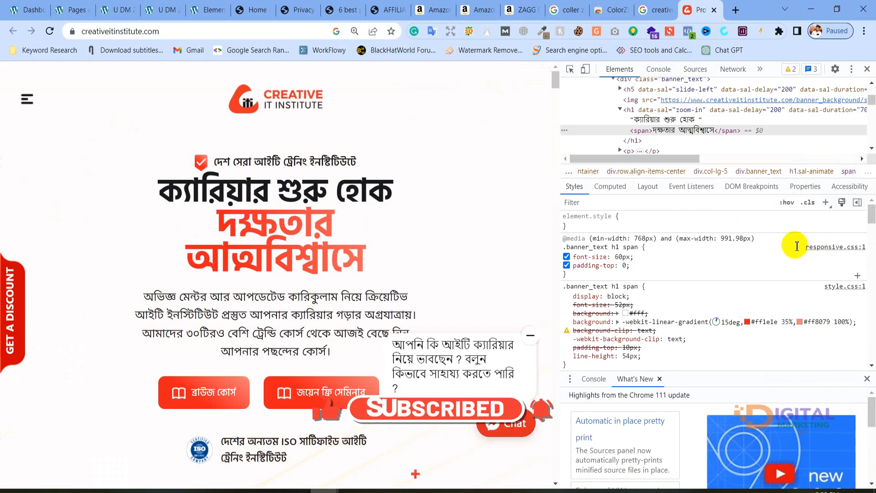
click(852, 71)
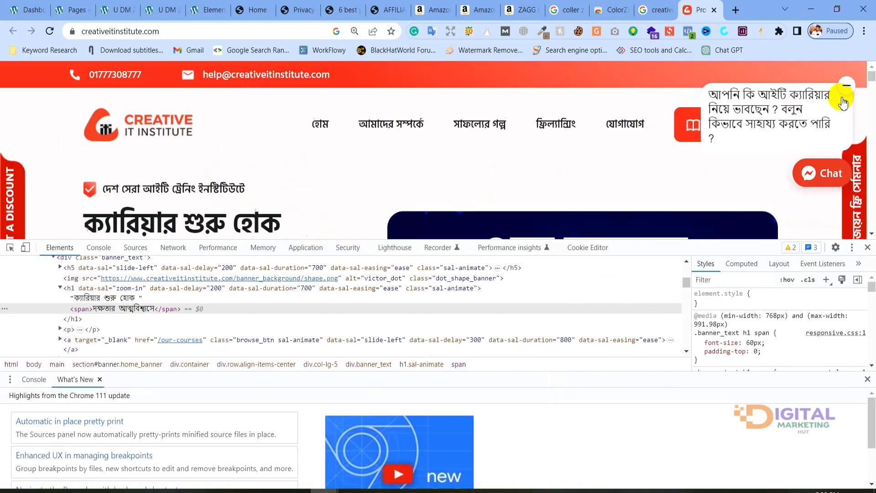
click(847, 89)
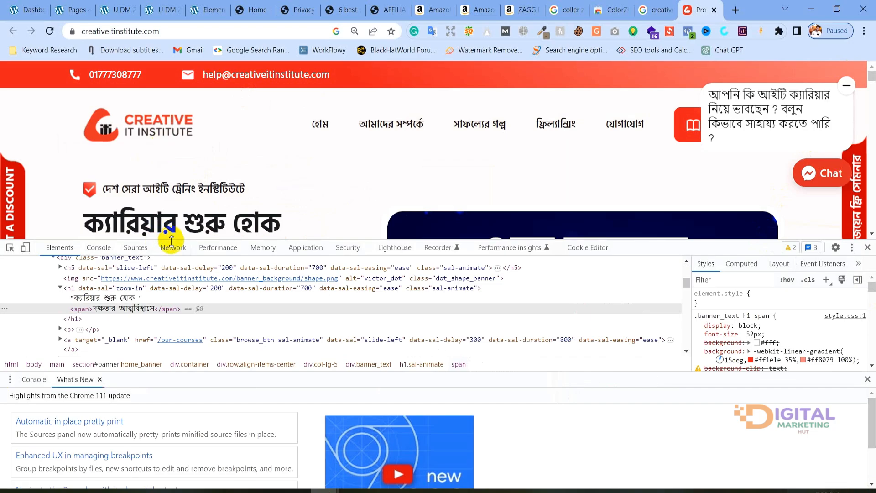
Step: Resize the developer tools panes to uncover the red headline and give the HTML code and style rules more room
drag(172, 238, 173, 263)
scroll(194, 206, down, 1)
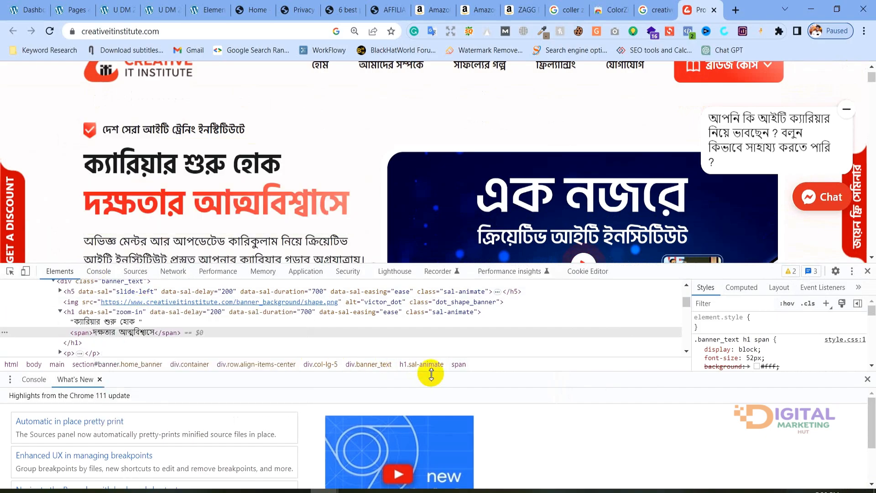
drag(431, 371, 450, 447)
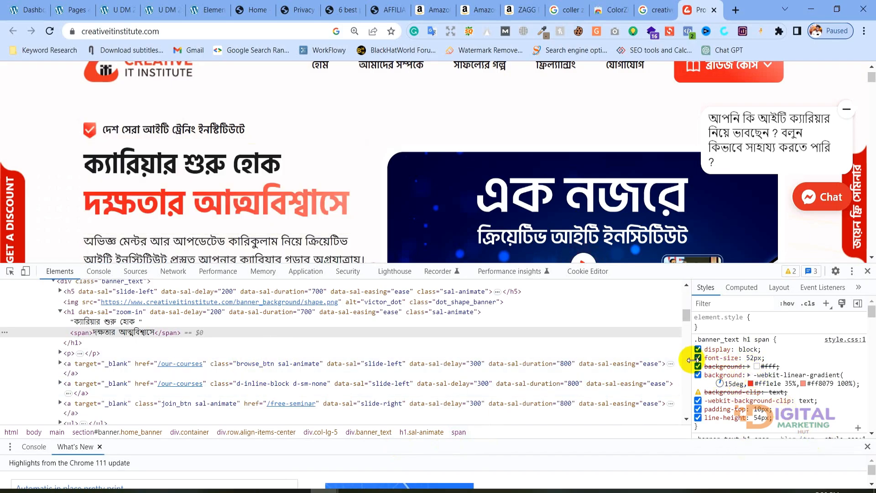
drag(692, 359, 619, 360)
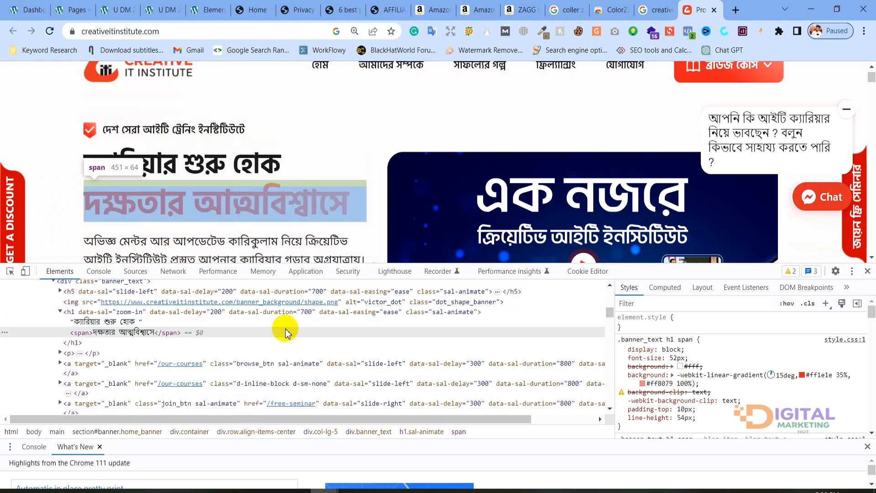
Step: Frame the HTML code and the style rules in turn with a screenshot selection, and cancel the capture
key(Print)
drag(30, 272, 606, 413)
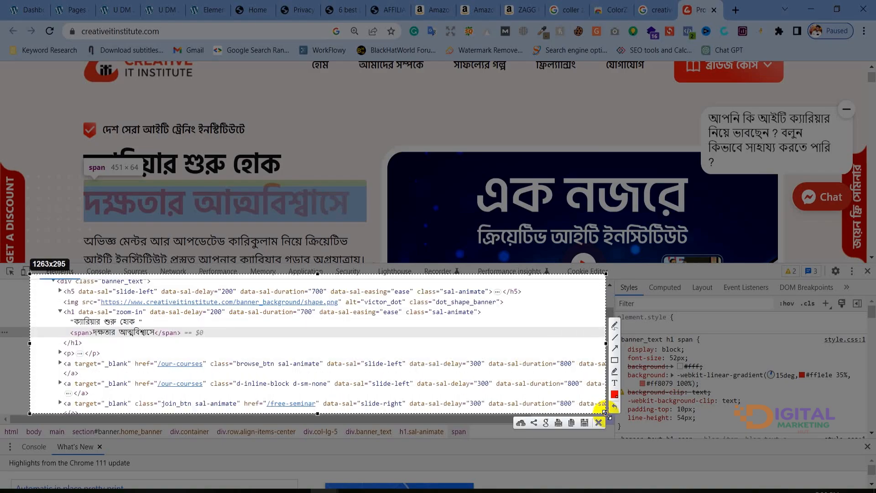
drag(30, 343, 351, 343)
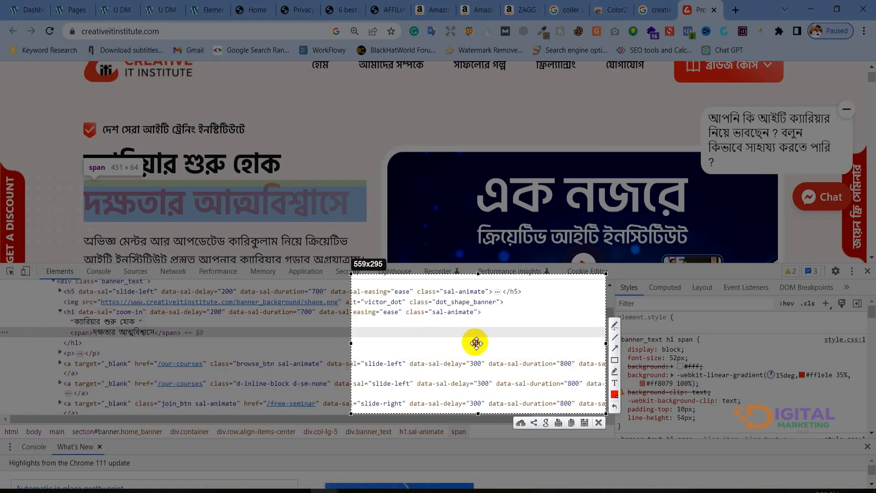
drag(476, 342, 687, 366)
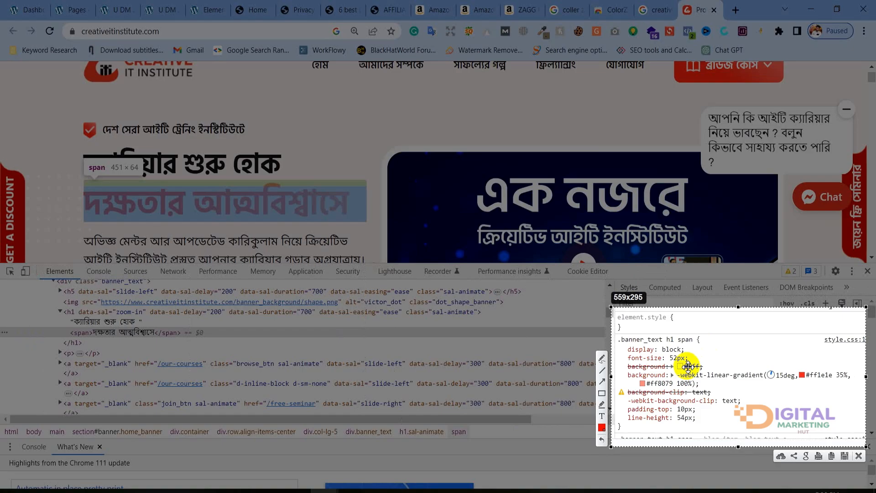
drag(688, 367, 254, 325)
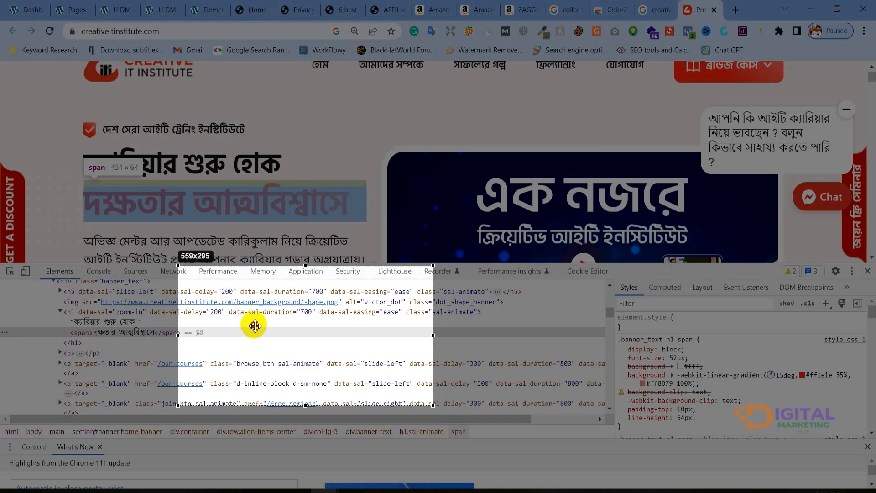
drag(255, 325, 680, 366)
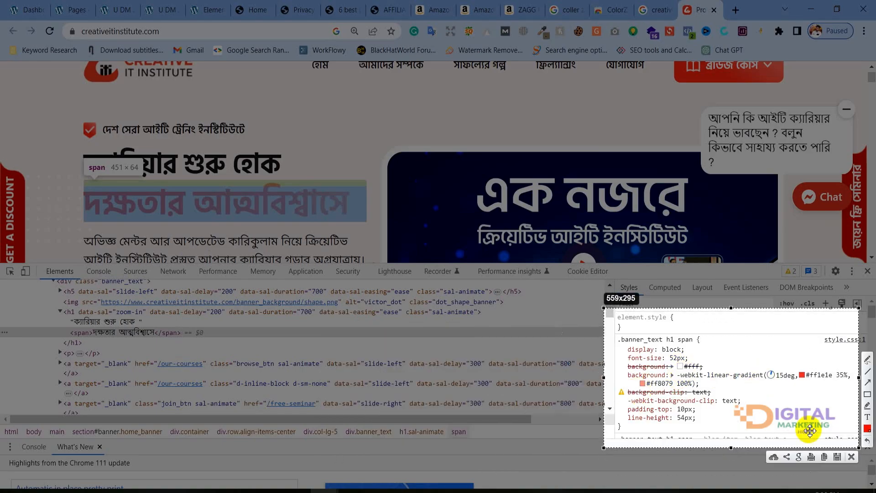
click(851, 456)
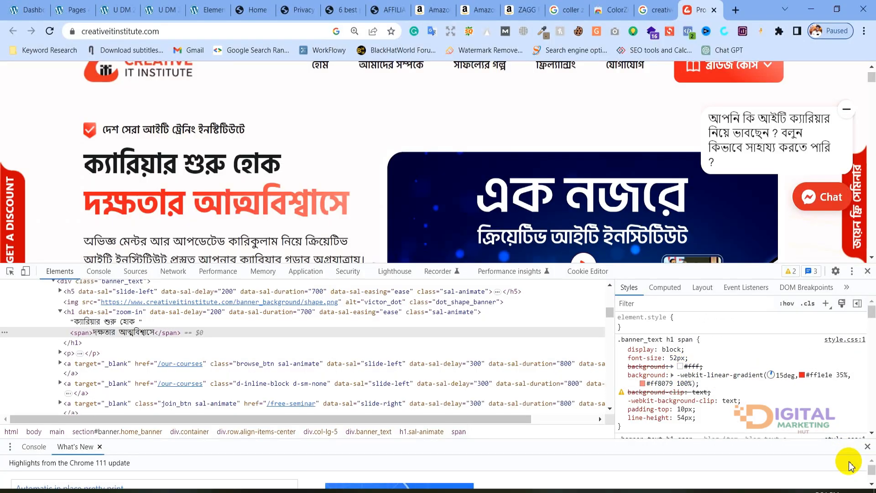
Step: Pick the red headline span with the element selector and examine its .banner_text h1 span style rules
click(9, 274)
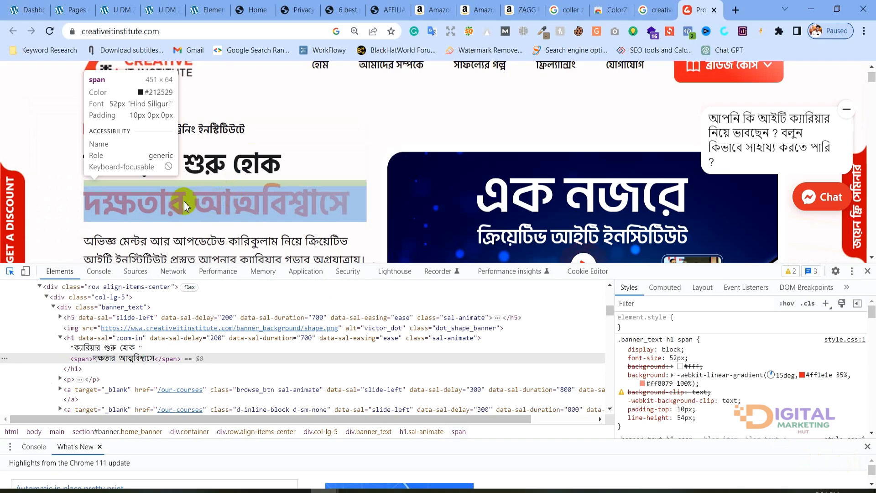
click(176, 201)
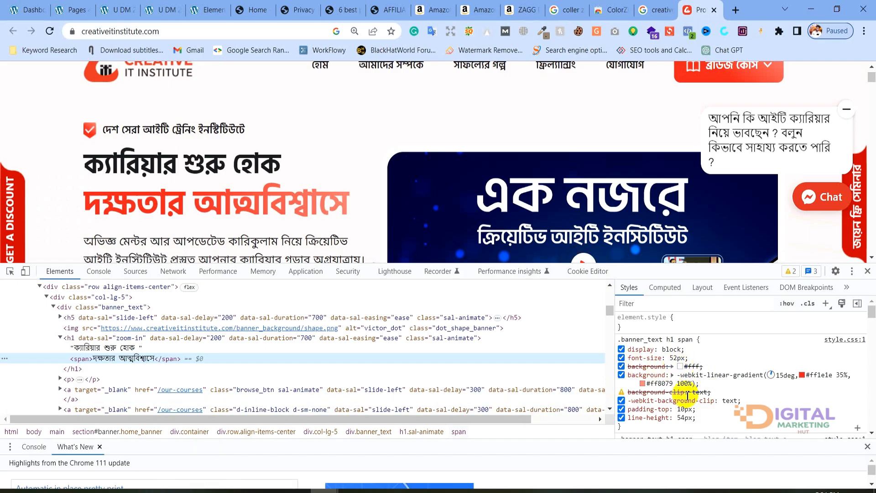
scroll(749, 359, down, 3)
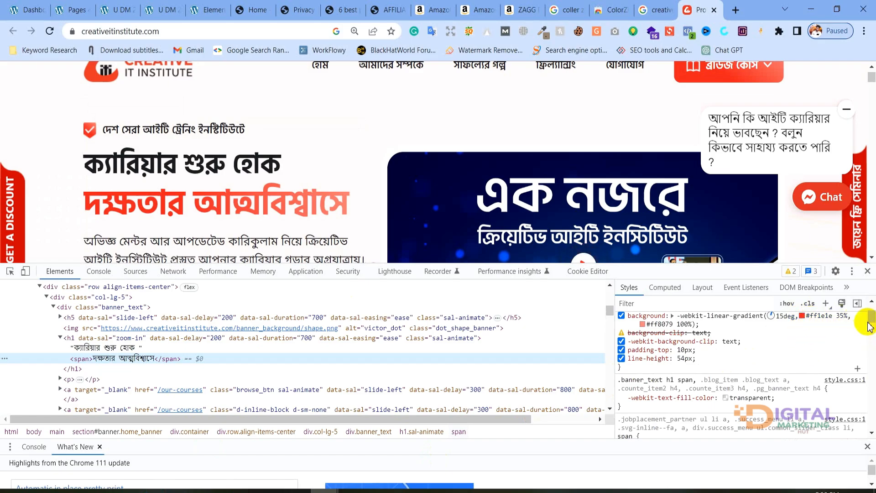
scroll(831, 352, up, 3)
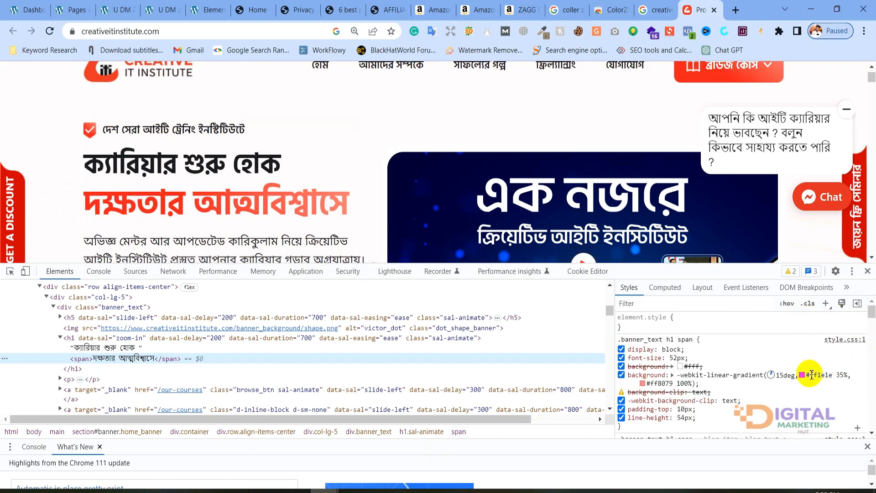
Step: Copy the gradient color #ff1e1e from the headline's CSS and set it as the "WE ARE Expert" heading's text color in Elementor
double_click(819, 375)
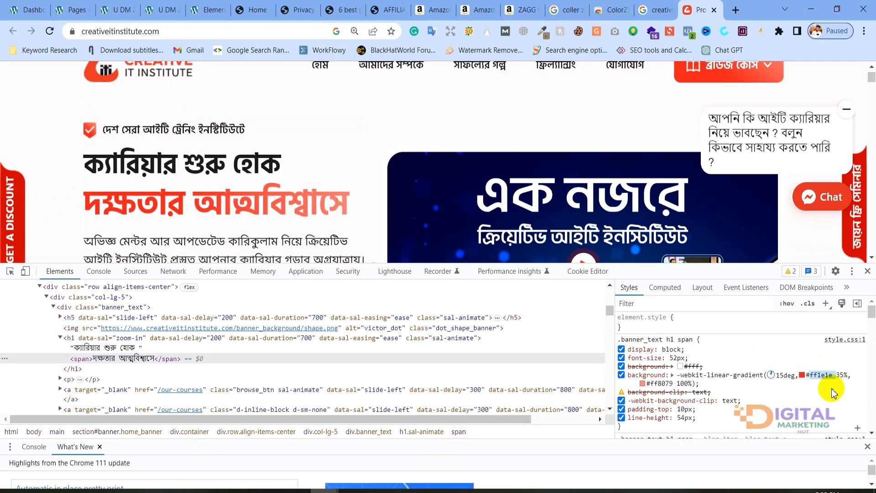
drag(833, 376, 806, 376)
key(ctrl+c)
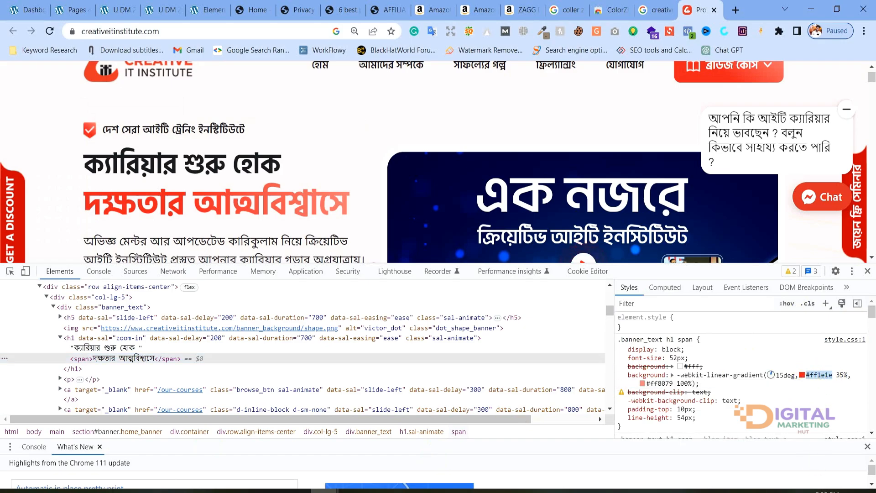
click(157, 10)
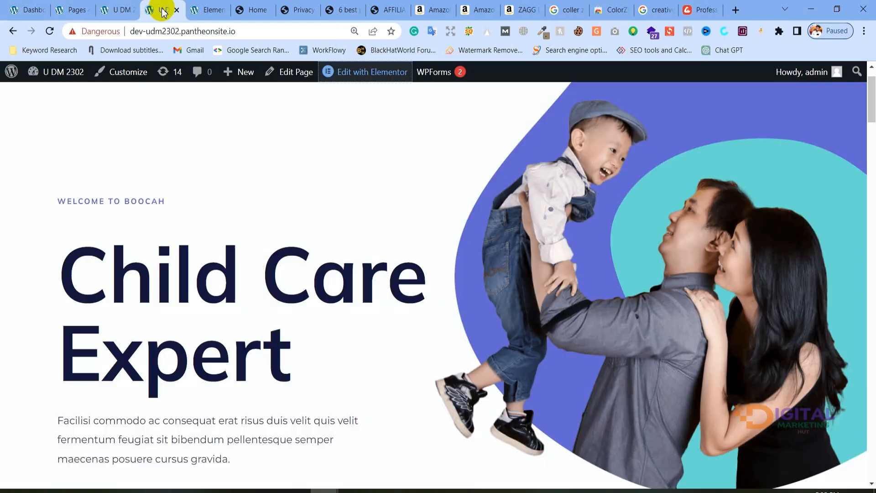
click(107, 5)
click(204, 6)
key(ctrl+v)
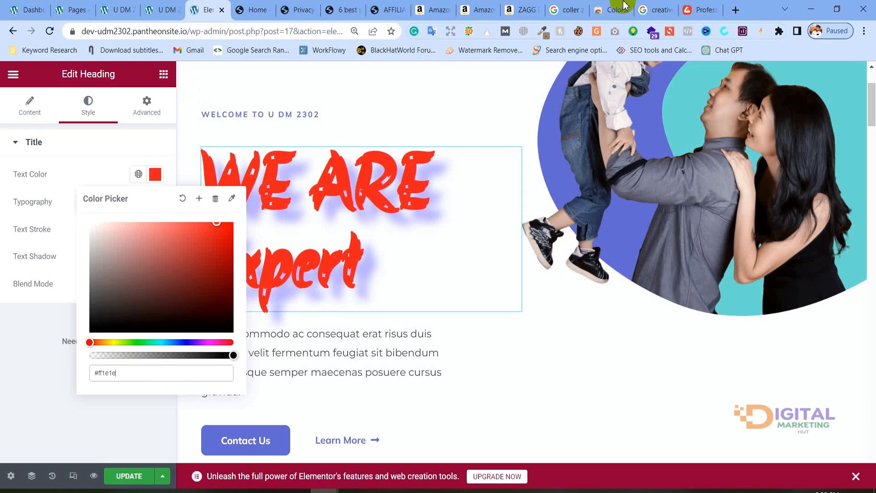
Step: Look through the headline's further CSS rules on the institute page, return to Elementor and close the heading's color picker
click(703, 9)
scroll(712, 370, down, 5)
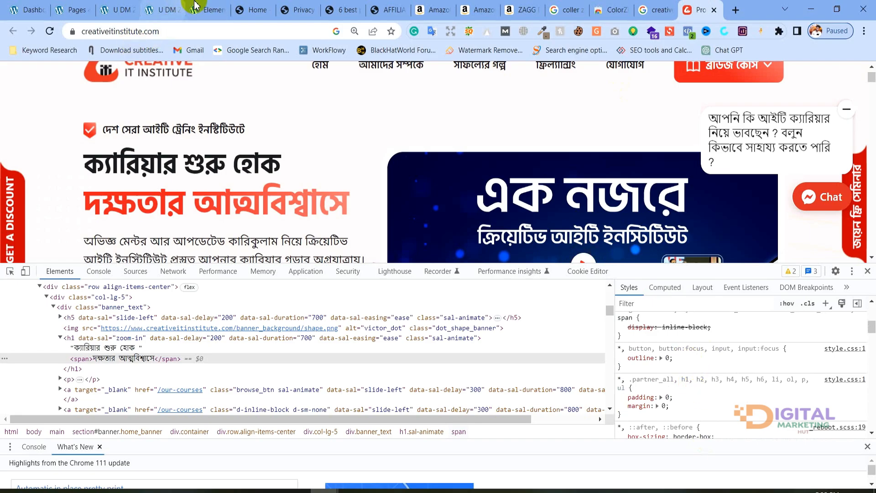
click(165, 9)
click(206, 9)
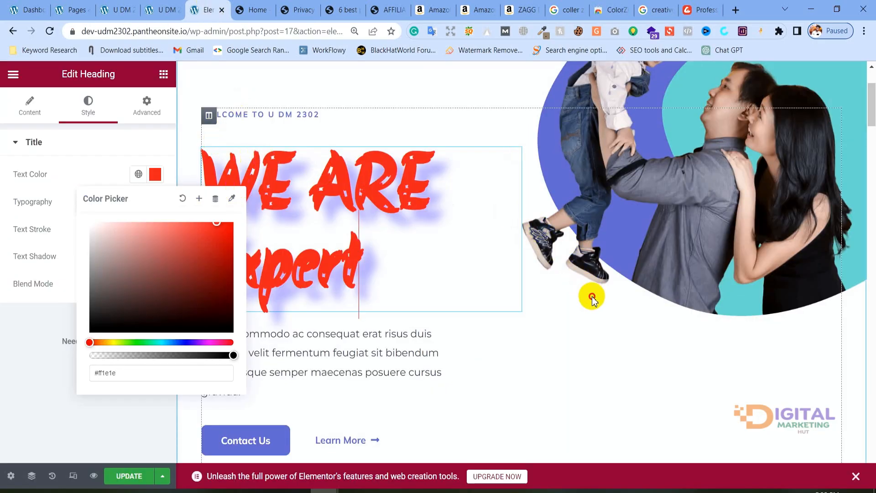
click(110, 169)
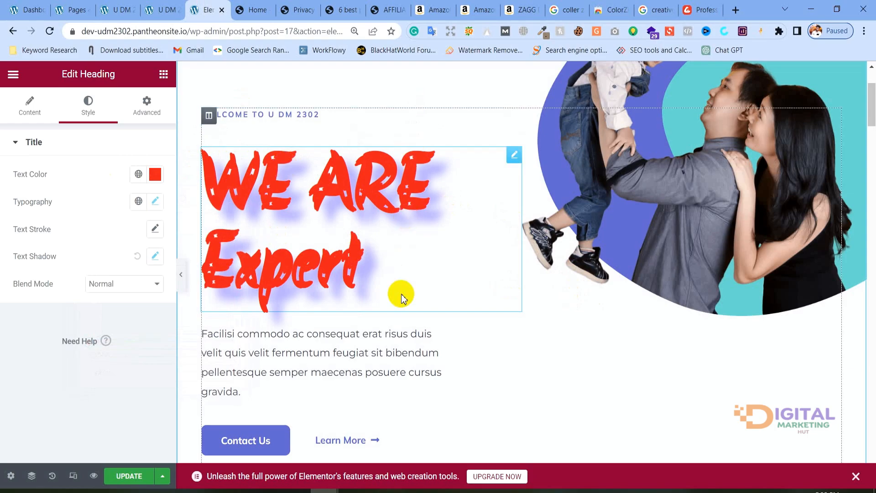
Step: Replace the paragraph text below the "WE ARE Expert" heading with "We are digital Marketer"
click(516, 333)
click(107, 368)
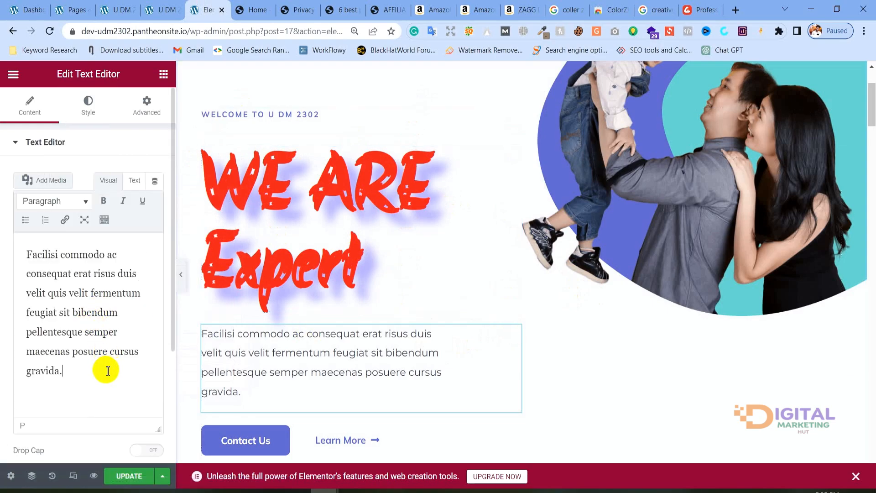
key(ctrl+a)
key(BackSpace)
text(e a)
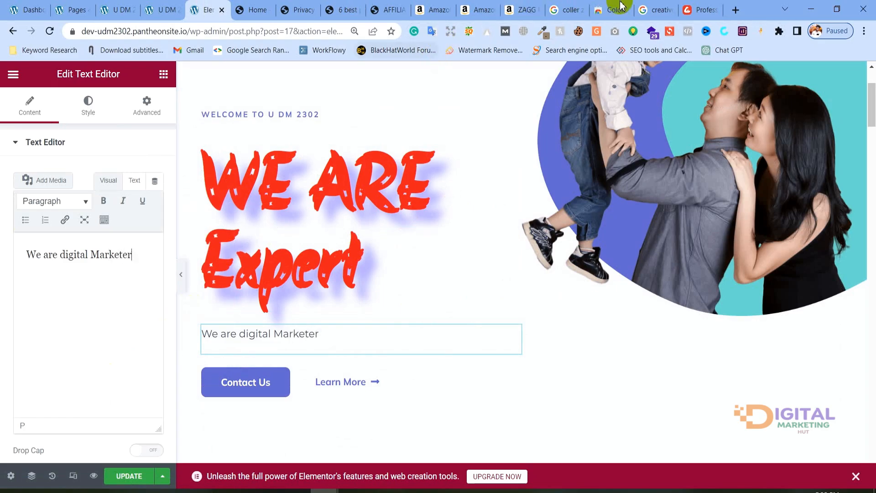
Step: Examine the red headline's inherited CSS rules, root color variables and -webkit-linear-gradient background values on the institute page
click(699, 10)
scroll(806, 367, down, 10)
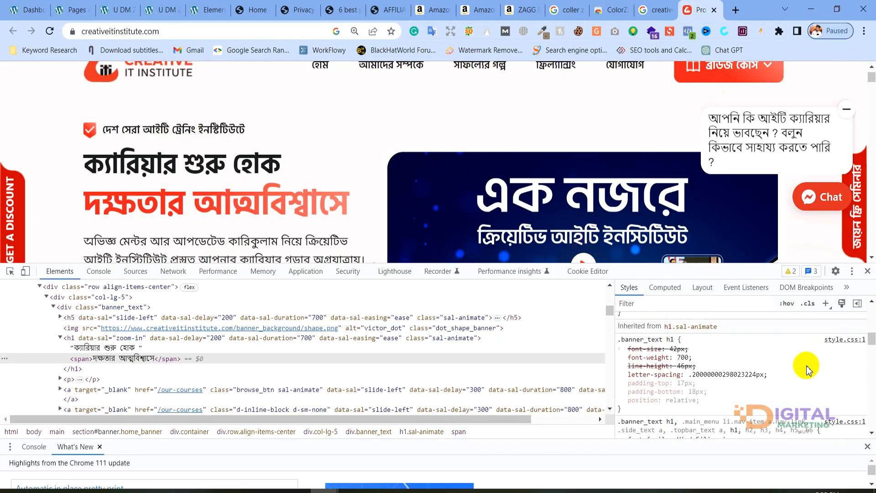
scroll(806, 368, down, 10)
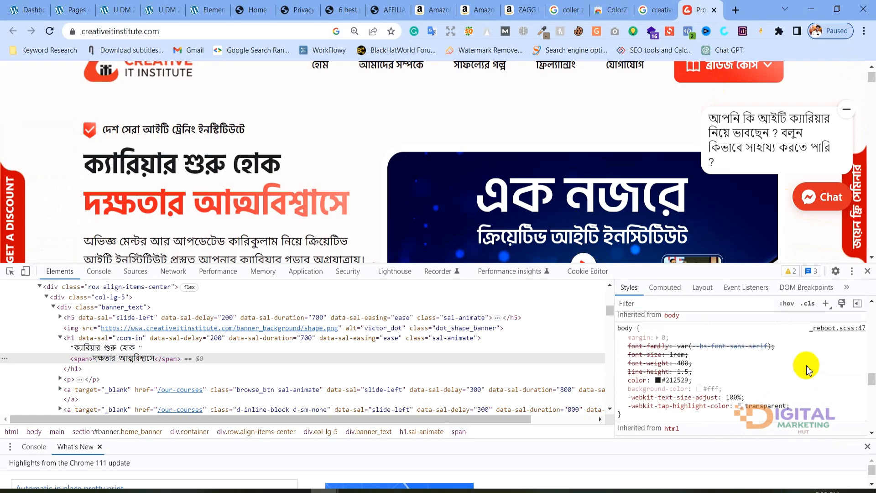
scroll(699, 394, down, 3)
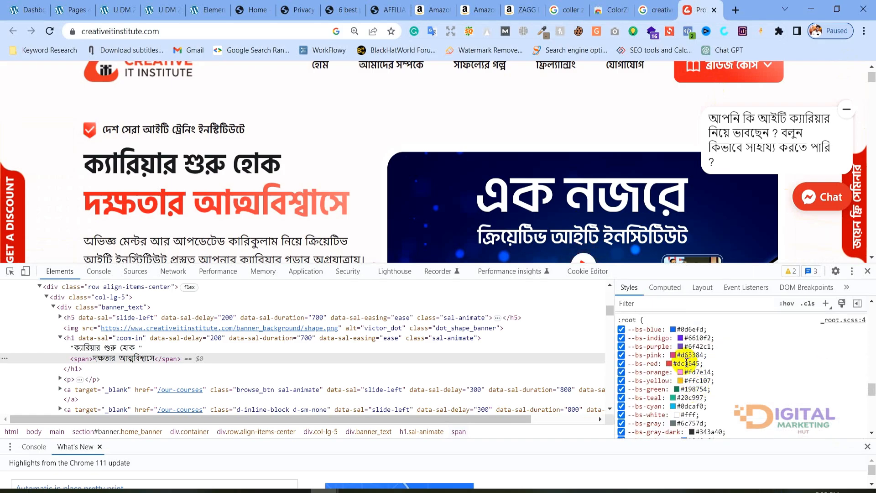
scroll(682, 397, down, 3)
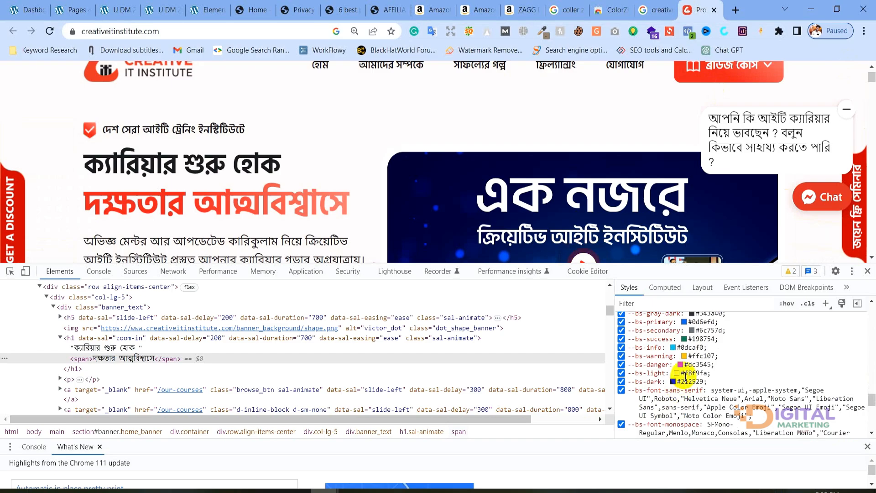
scroll(808, 368, up, 15)
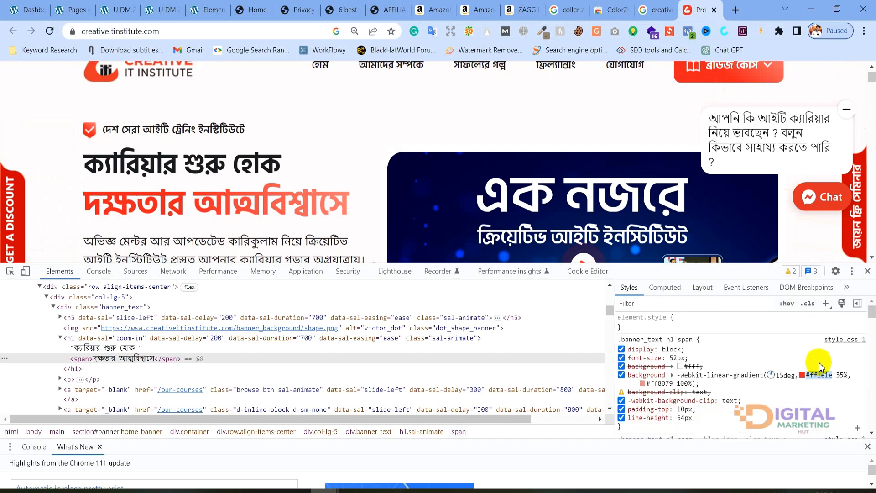
click(807, 402)
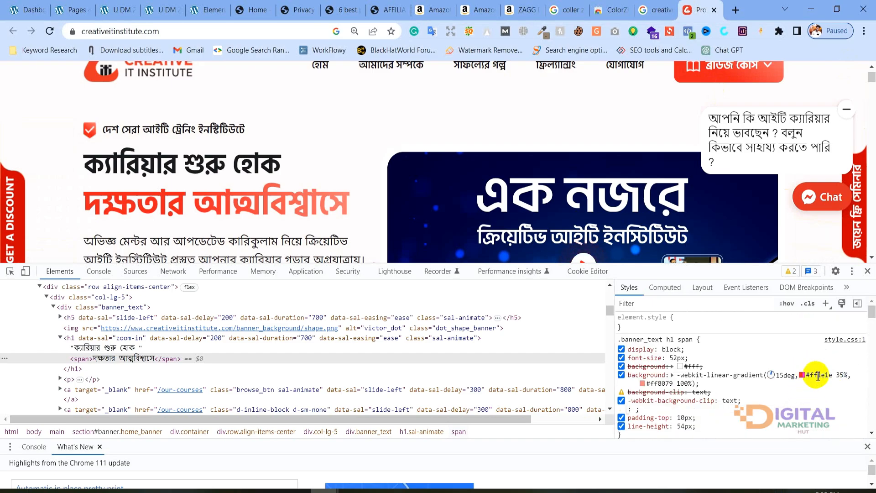
drag(709, 376, 737, 377)
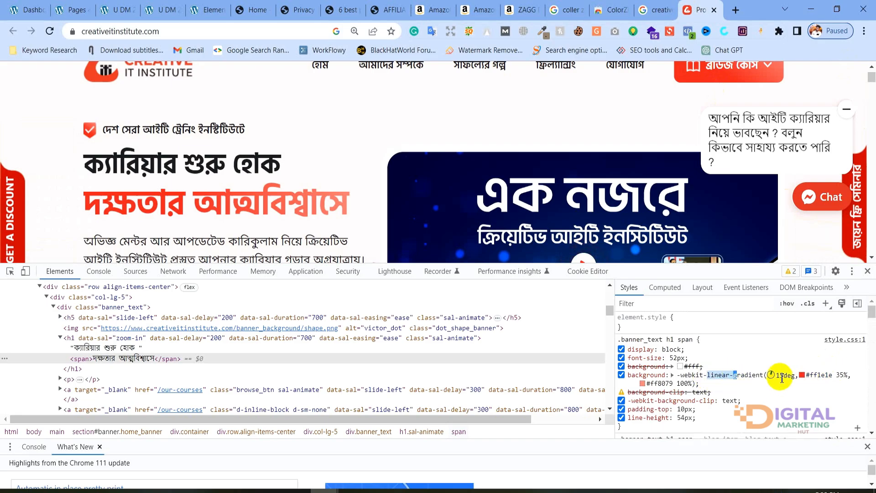
double_click(789, 376)
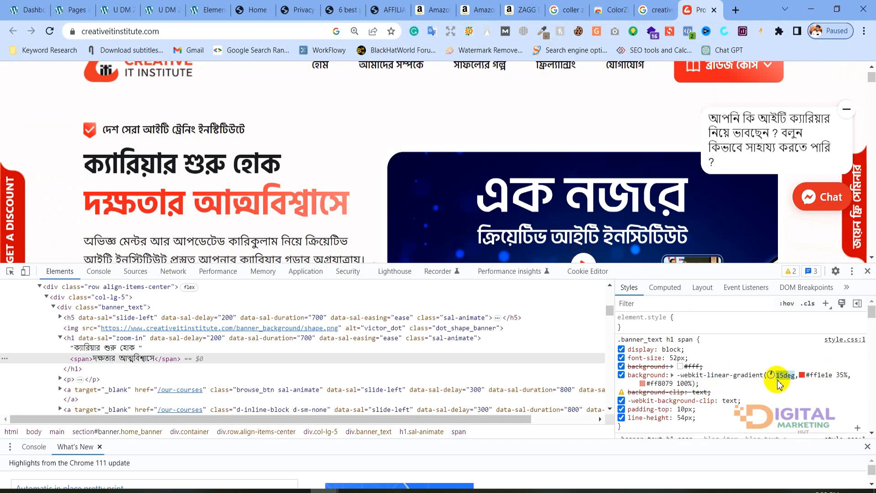
key(ctrl+plus)
scroll(794, 390, down, 1)
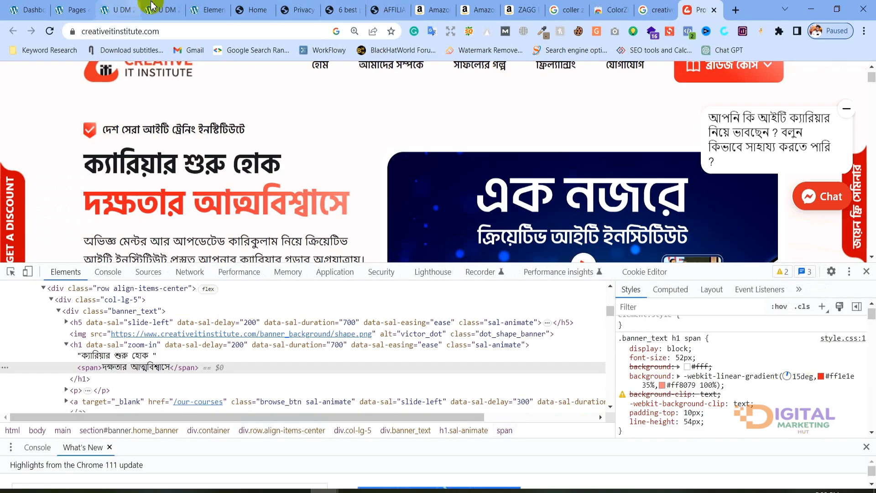
Step: Switch back to the Elementor page and extend the paragraph below the heading to "We are digital Marketer U DM 2302"
click(207, 10)
click(320, 232)
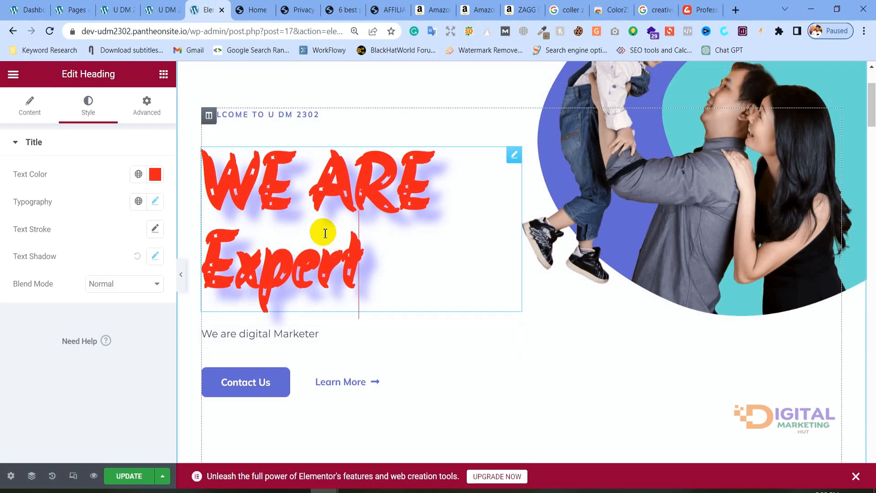
click(296, 336)
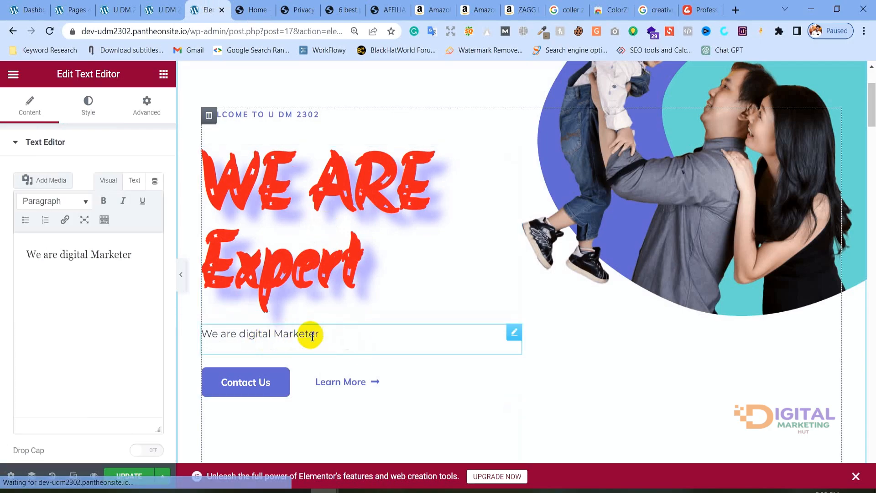
click(149, 261)
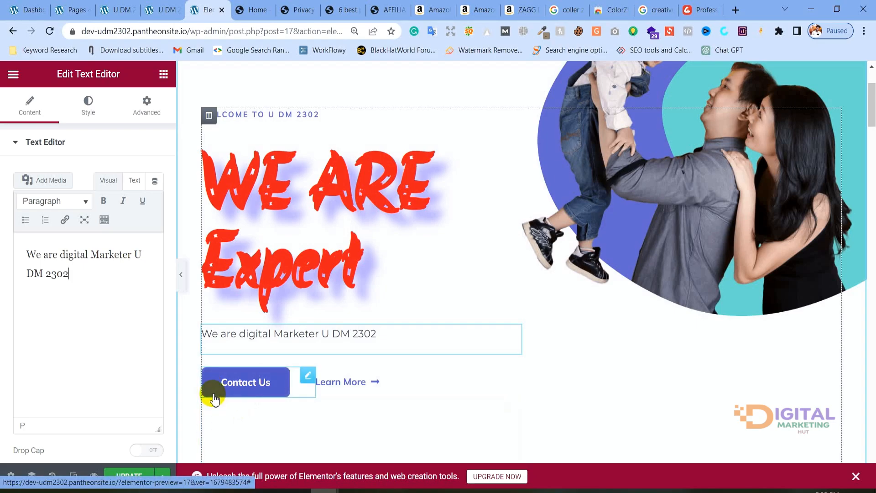
Step: Select the "Contact Us" button and change its text to "Hire Me"
click(309, 377)
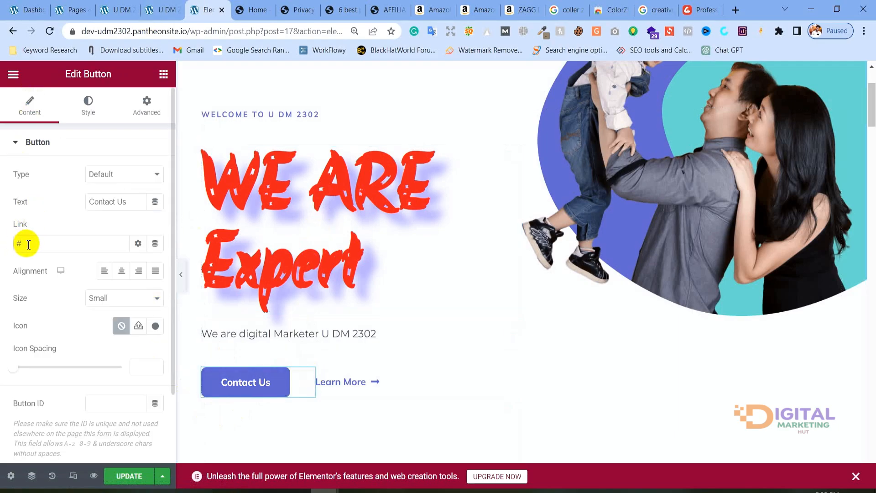
drag(28, 244, 4, 241)
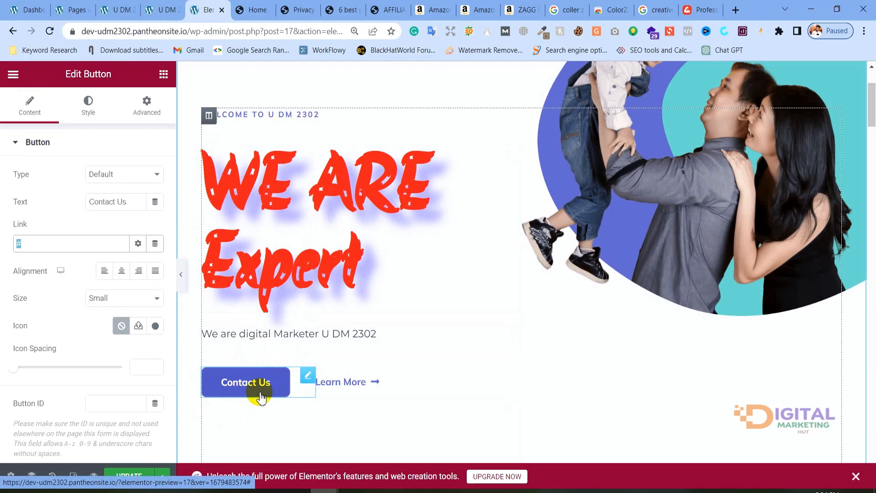
drag(29, 201, 12, 202)
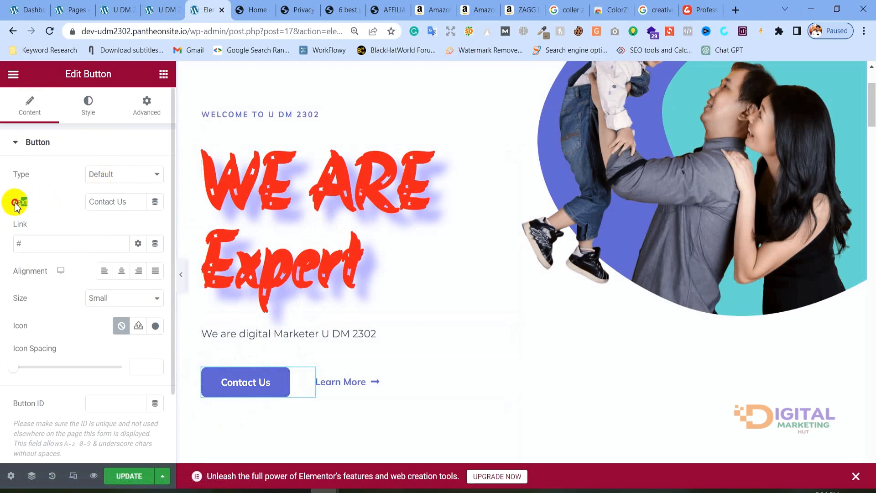
drag(118, 208, 45, 190)
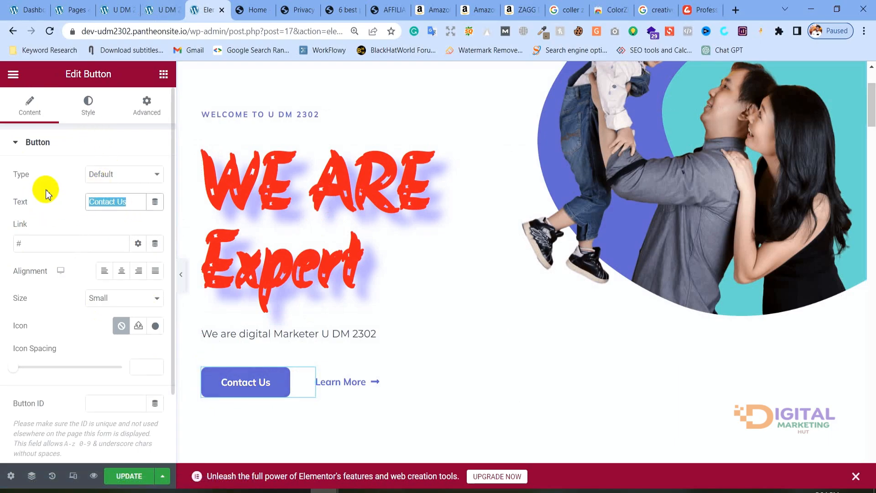
text(Hire ME)
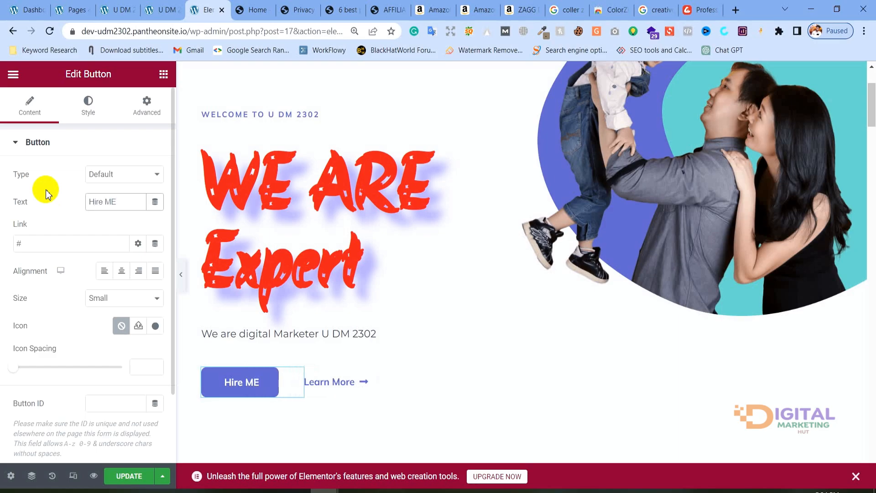
key(BackSpace)
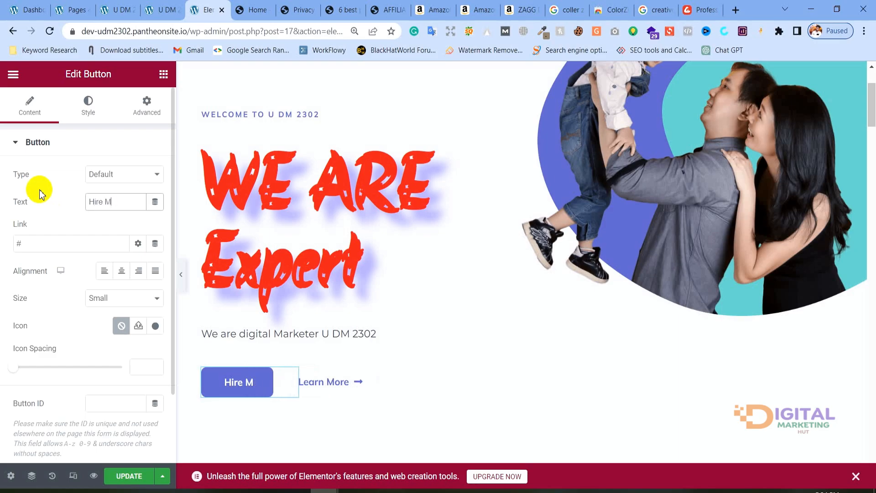
text(e)
click(215, 391)
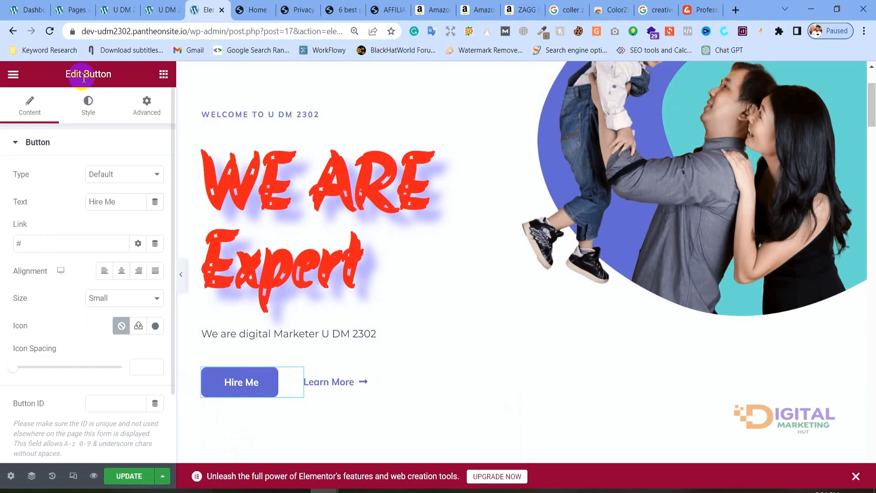
Step: Examine the "Hire Me" button's style options, including text color, background type and color, border, box shadow and padding
click(94, 113)
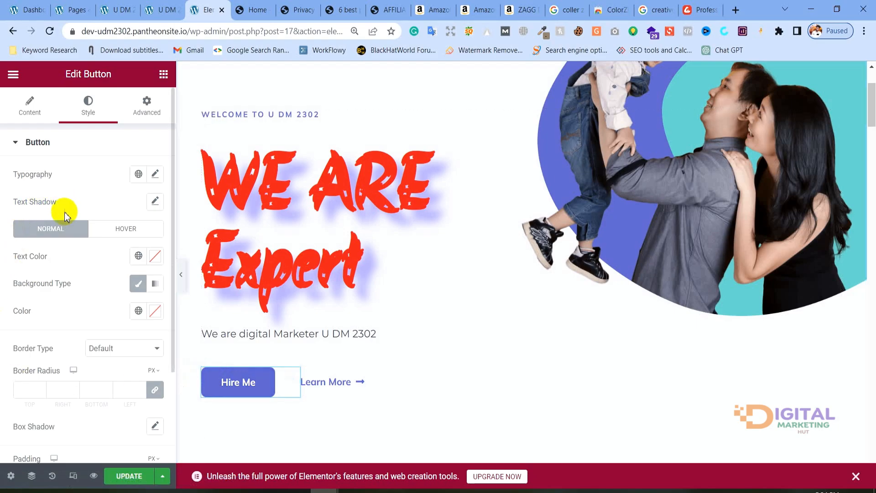
drag(58, 264, 10, 253)
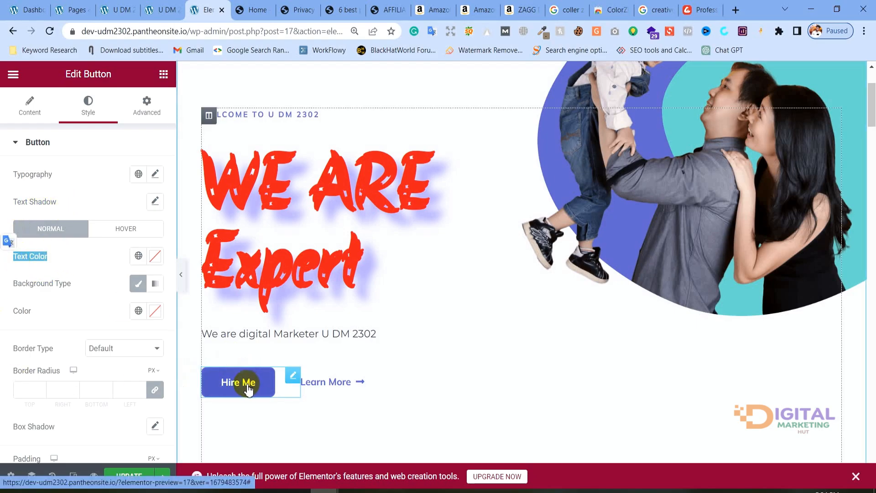
scroll(25, 308, down, 3)
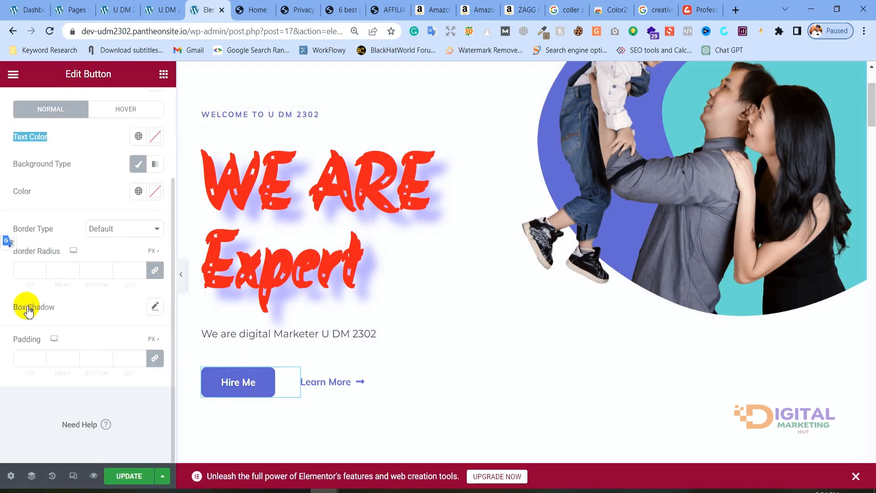
scroll(66, 320, up, 2)
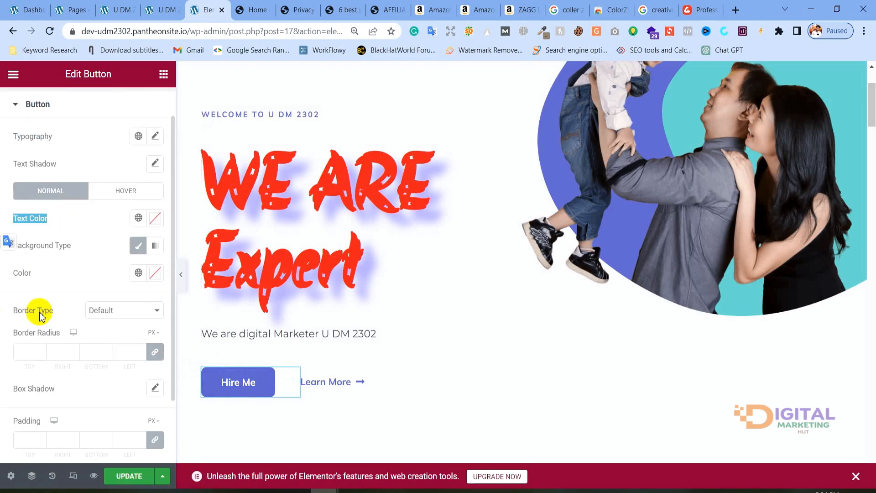
click(51, 254)
scroll(54, 160, up, 1)
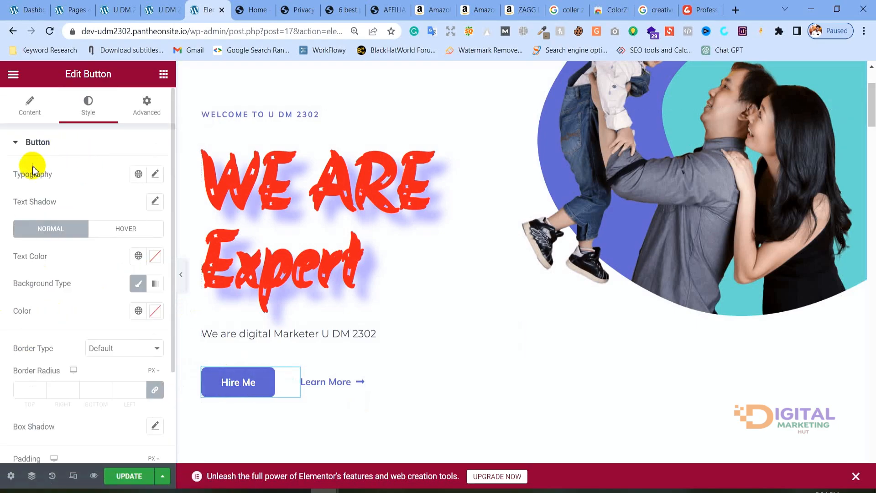
scroll(65, 182, down, 2)
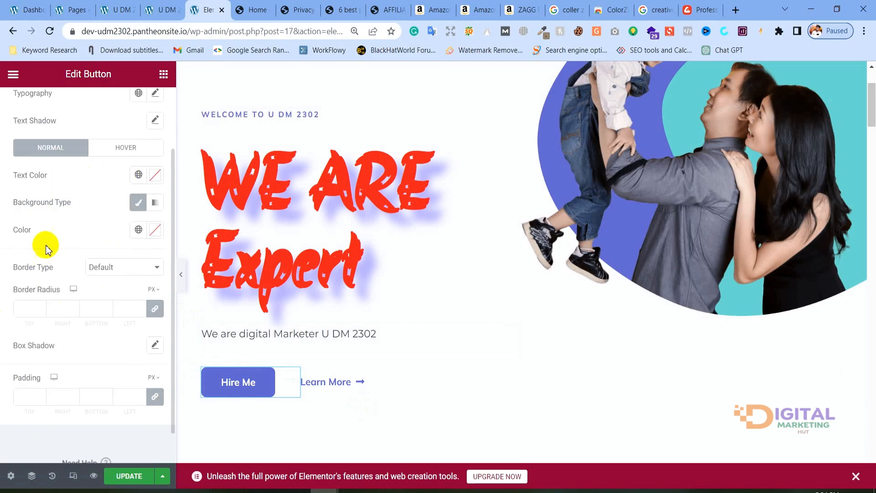
triple_click(28, 175)
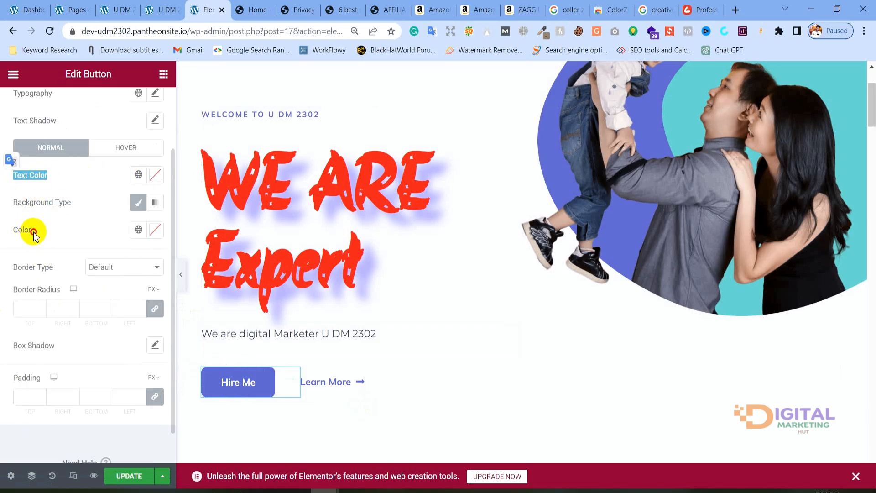
drag(34, 234, 8, 233)
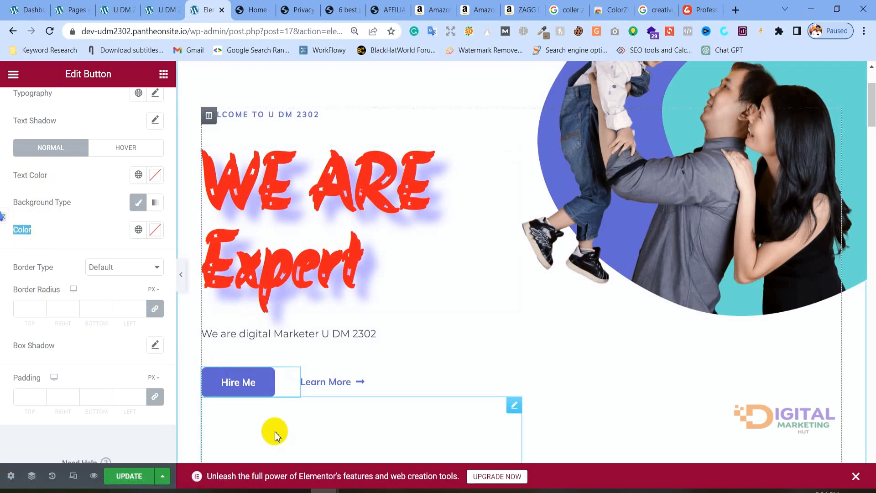
Step: Set the "Hire Me" button's normal background color to a bright red
click(154, 229)
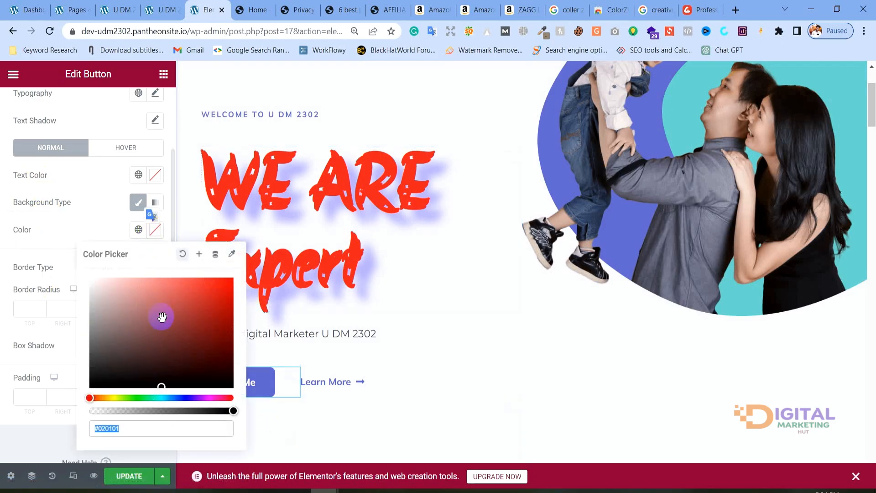
drag(162, 317, 192, 299)
click(426, 315)
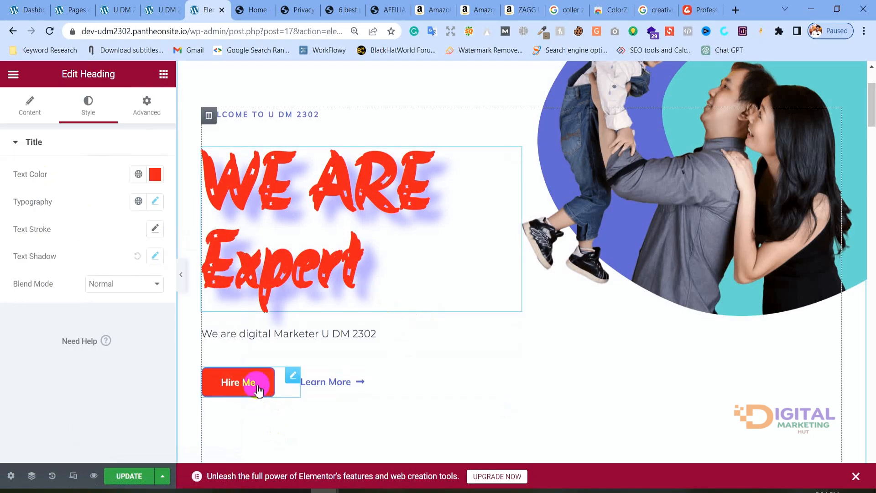
Step: Select the "Hire Me" button and set its typography to the Akaya Kanadaka font family at 24 px
click(259, 389)
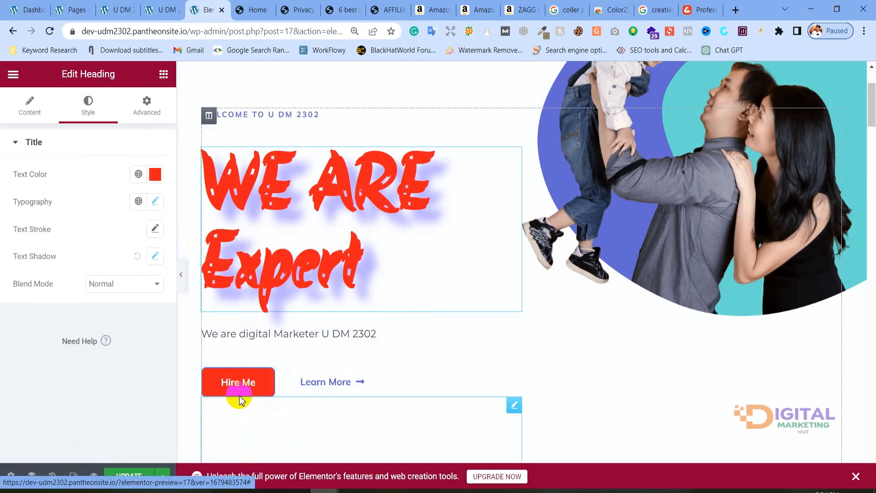
click(242, 387)
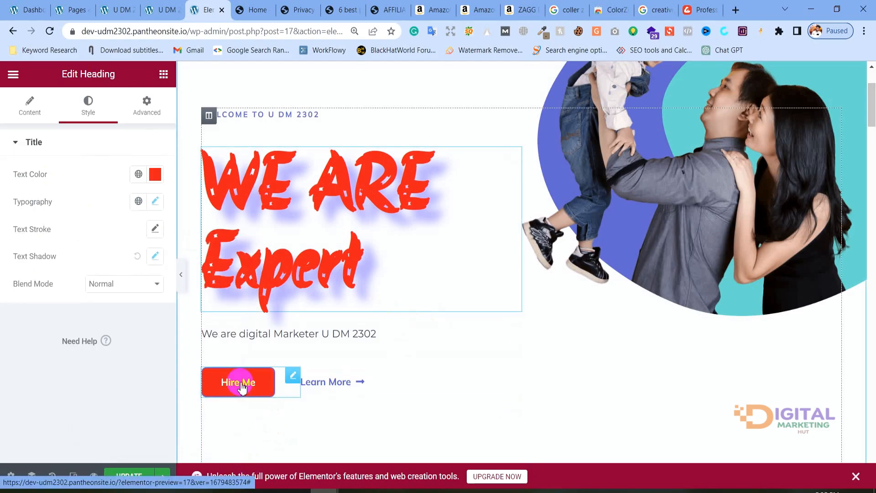
click(220, 391)
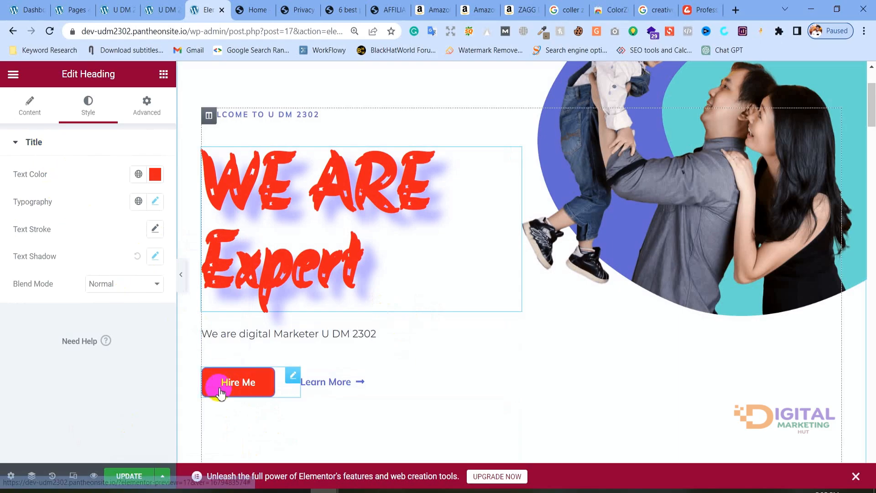
click(234, 386)
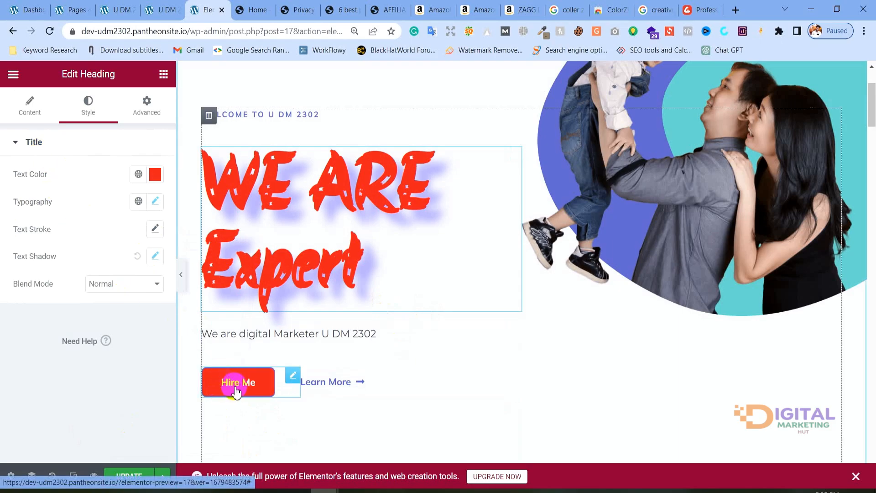
click(240, 388)
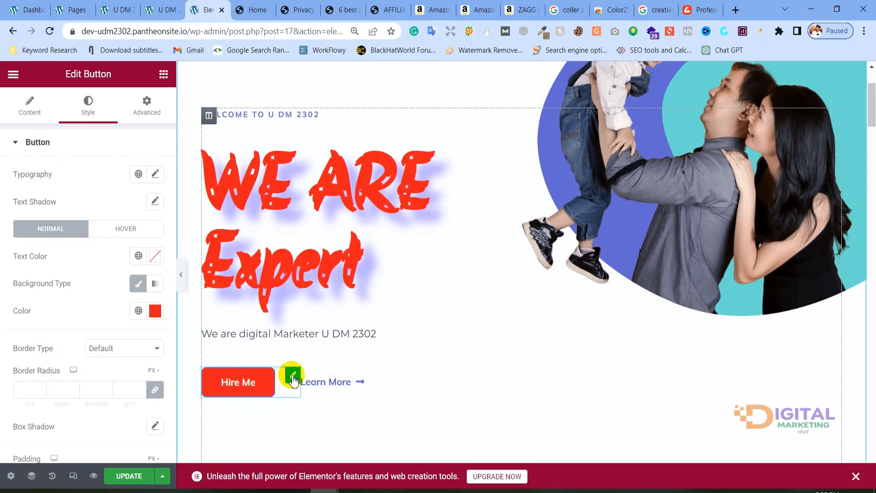
click(155, 175)
click(128, 242)
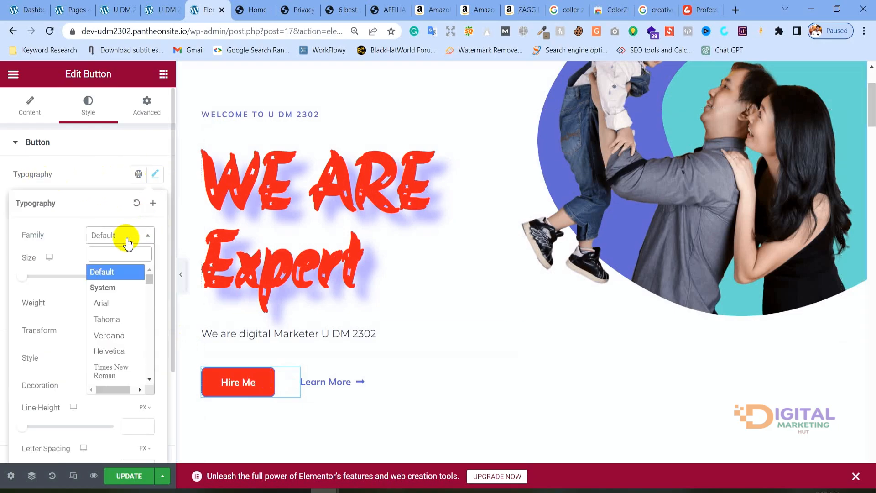
scroll(120, 349, down, 2)
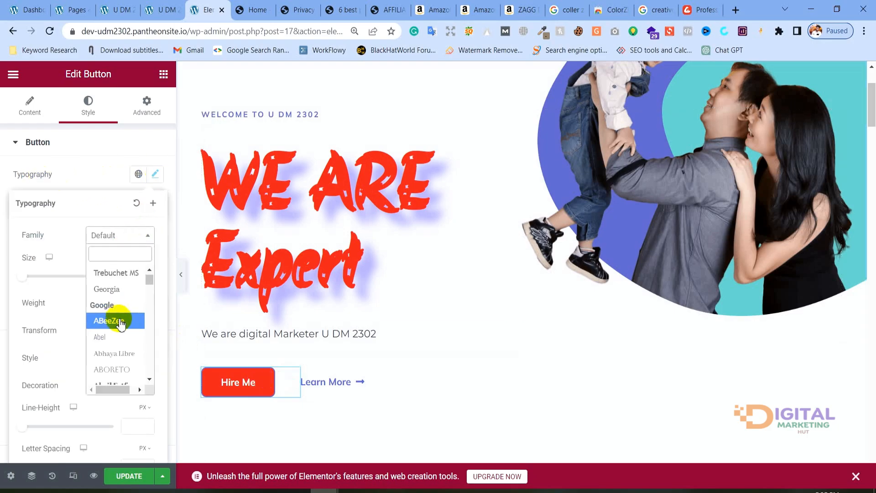
scroll(118, 349, down, 2)
click(116, 352)
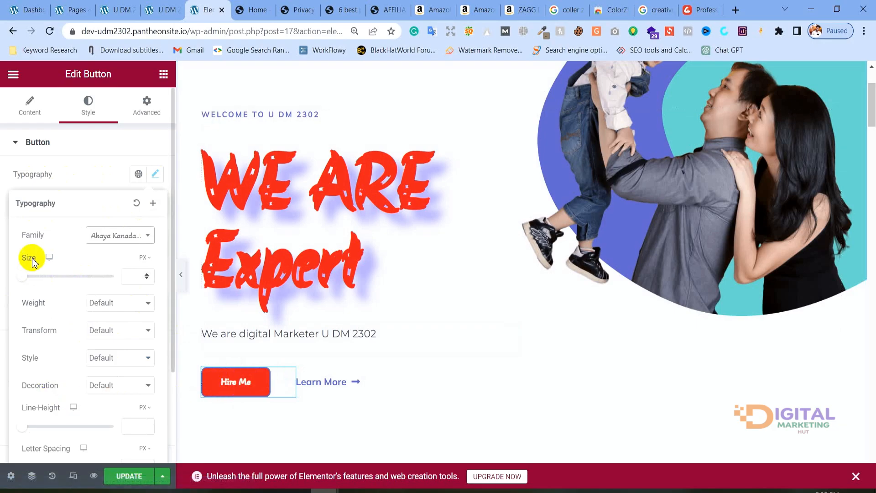
mouse_move(24, 281)
mouse_down()
mouse_move(64, 280)
mouse_move(34, 283)
mouse_up()
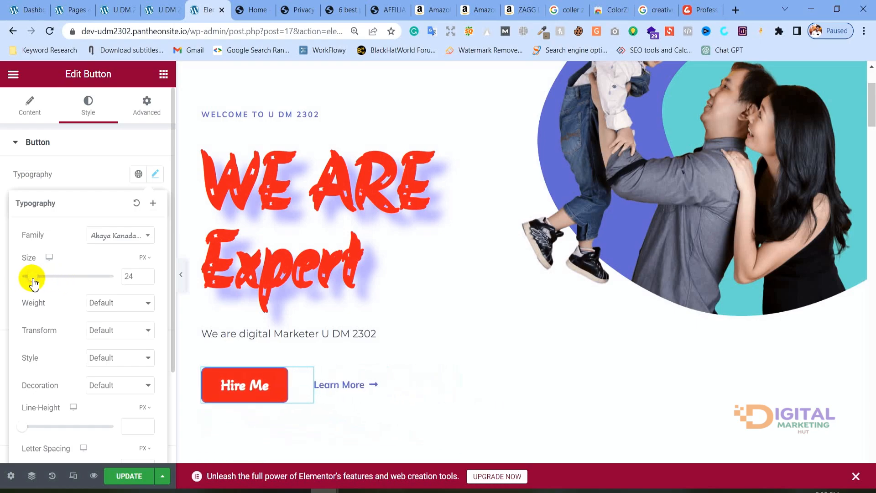
Step: Set the "Hire Me" button's font weight to 500 (Medium) after trying heavier weights such as 700 (Bold)
scroll(34, 283, down, 2)
click(111, 221)
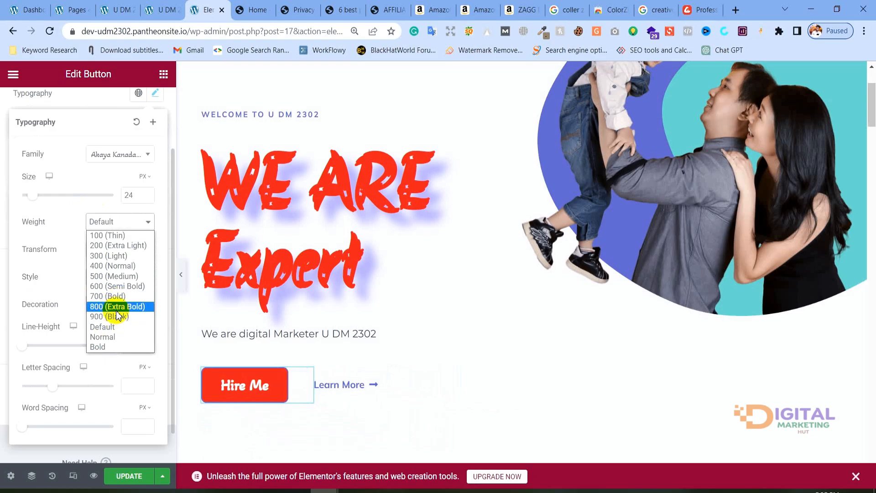
click(116, 310)
click(114, 226)
click(118, 297)
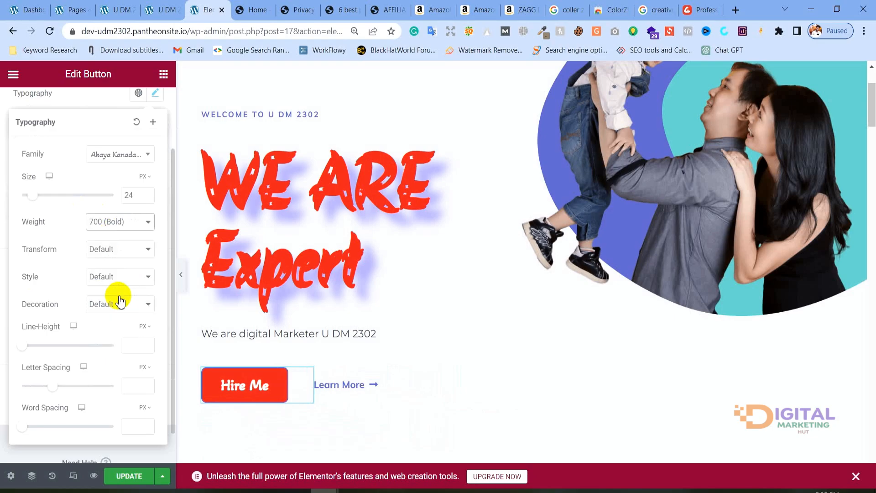
click(114, 221)
click(117, 274)
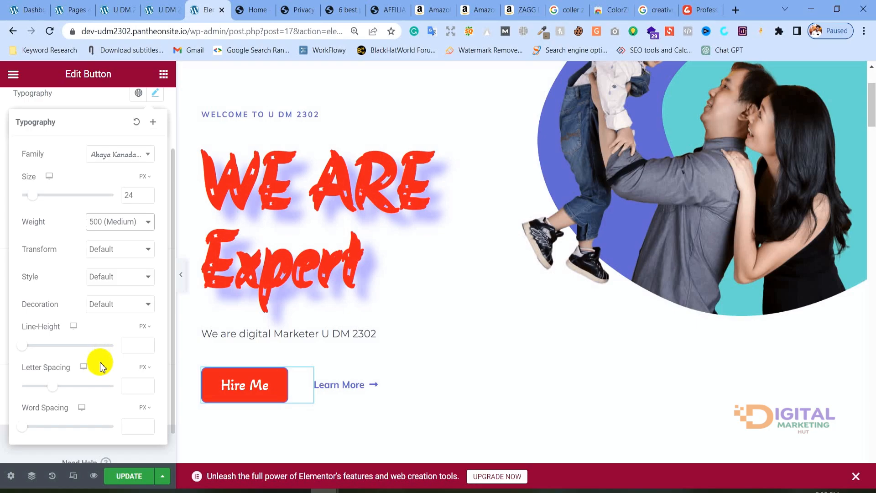
click(236, 395)
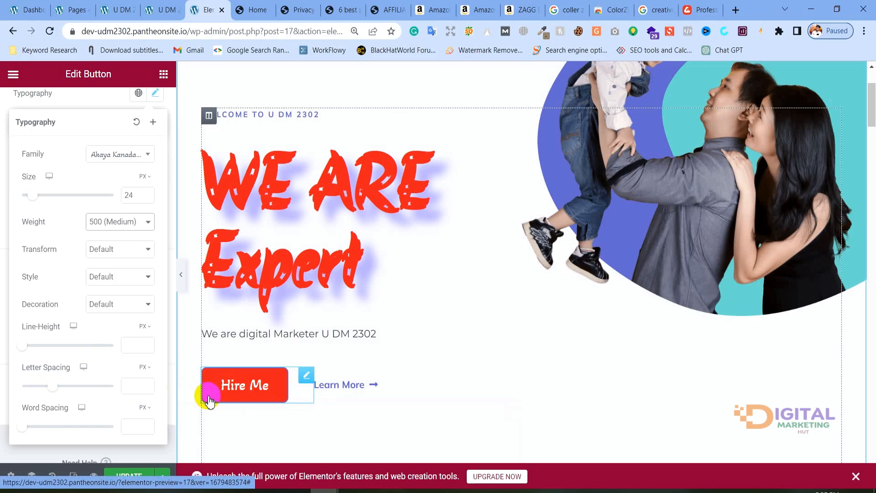
Step: Set the "Hire Me" button text's letter spacing to -0.1 px and word spacing to 7 px, and close the typography settings
mouse_move(53, 387)
mouse_down()
mouse_move(136, 383)
mouse_move(2, 390)
mouse_move(54, 391)
mouse_up()
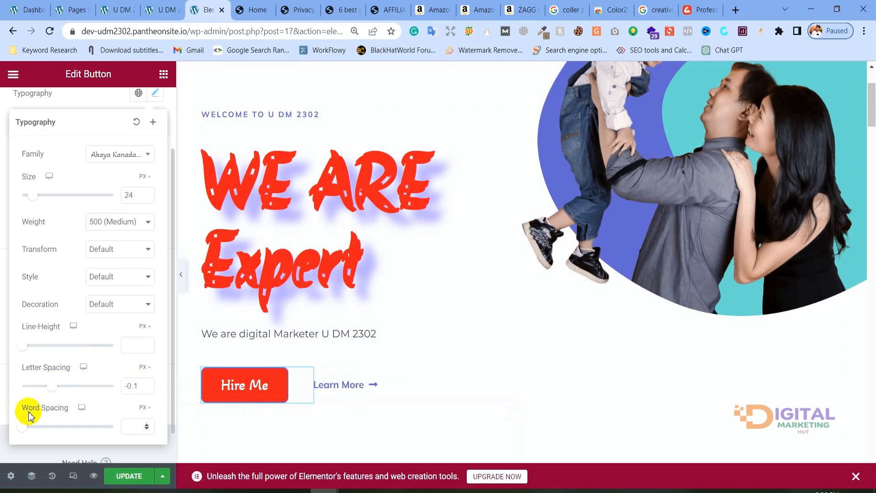
click(273, 393)
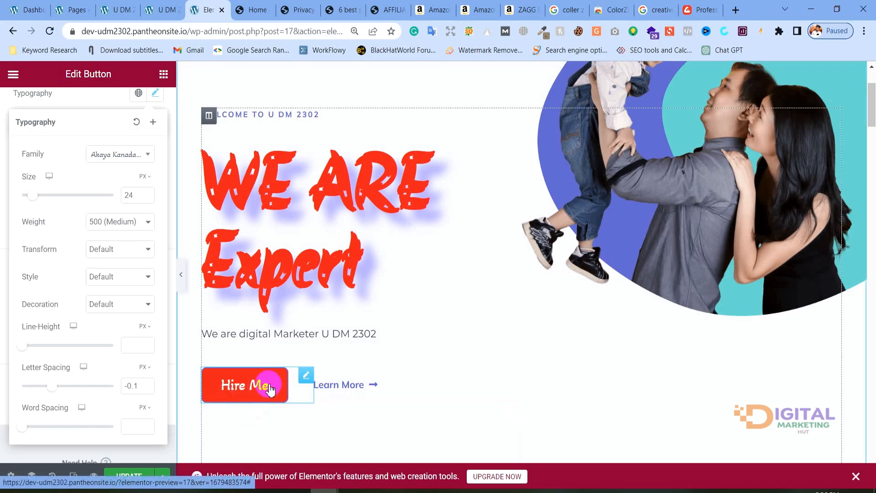
mouse_move(23, 427)
mouse_down()
mouse_move(87, 424)
mouse_move(32, 414)
mouse_up()
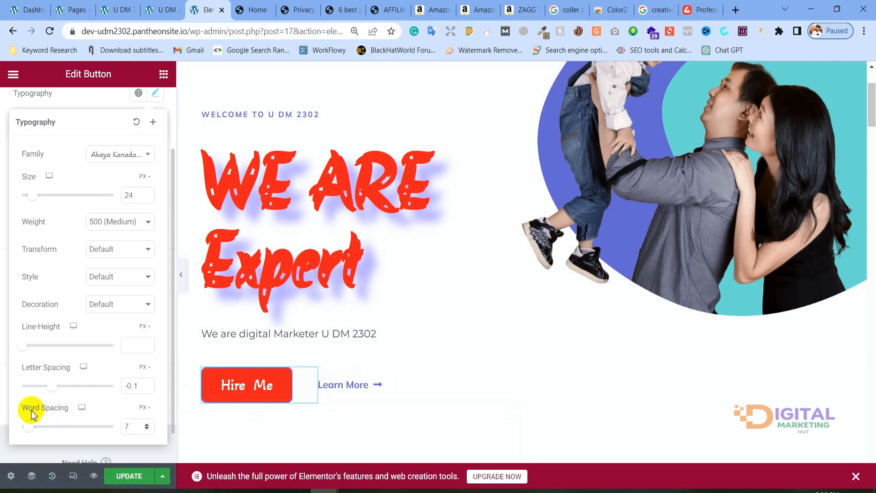
click(129, 102)
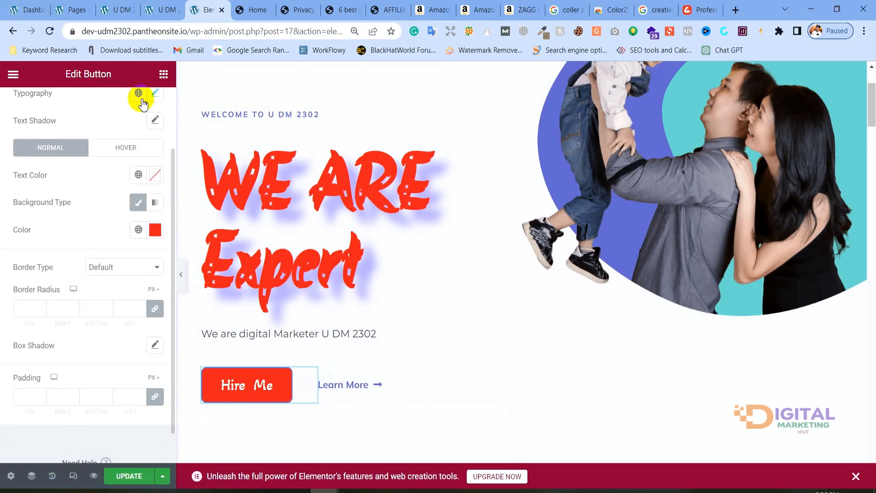
scroll(426, 195, down, 1)
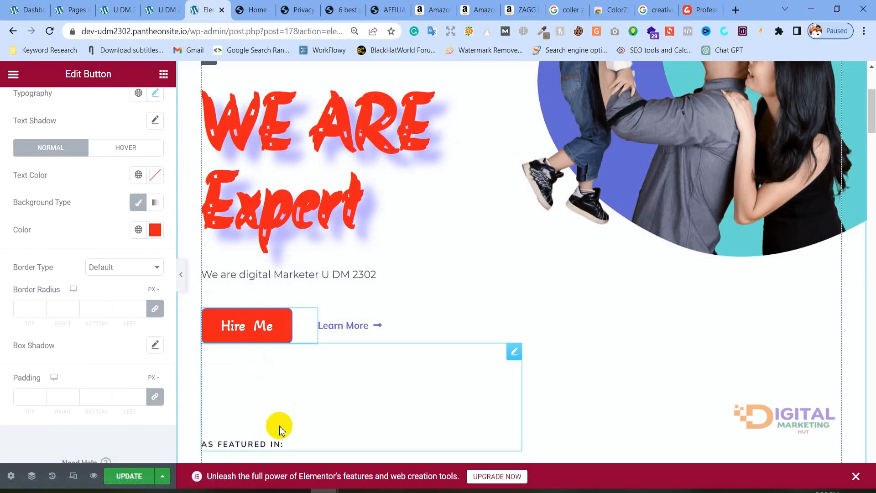
Step: Set the "Hire Me" button's hover text color to a bright green
click(247, 337)
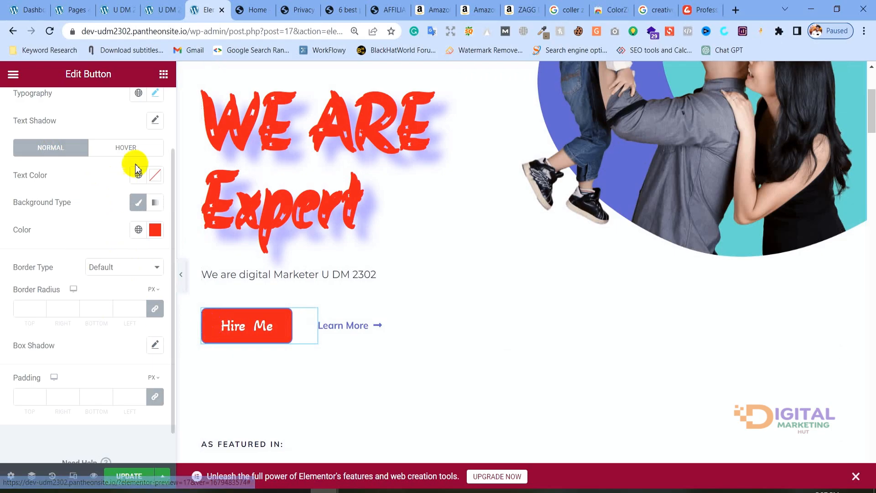
click(139, 147)
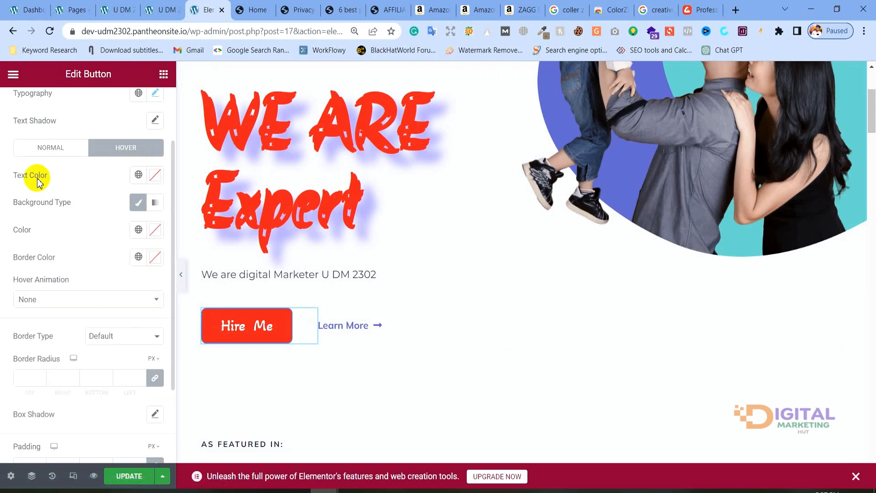
click(152, 180)
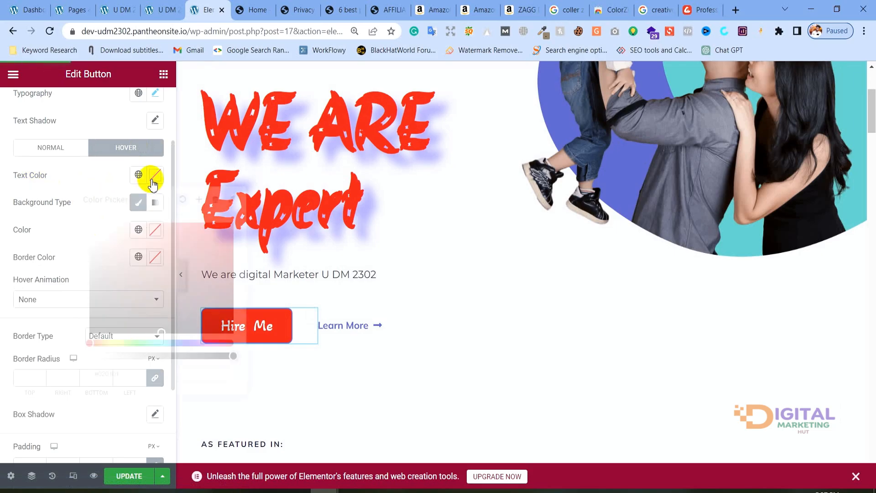
drag(147, 281, 57, 304)
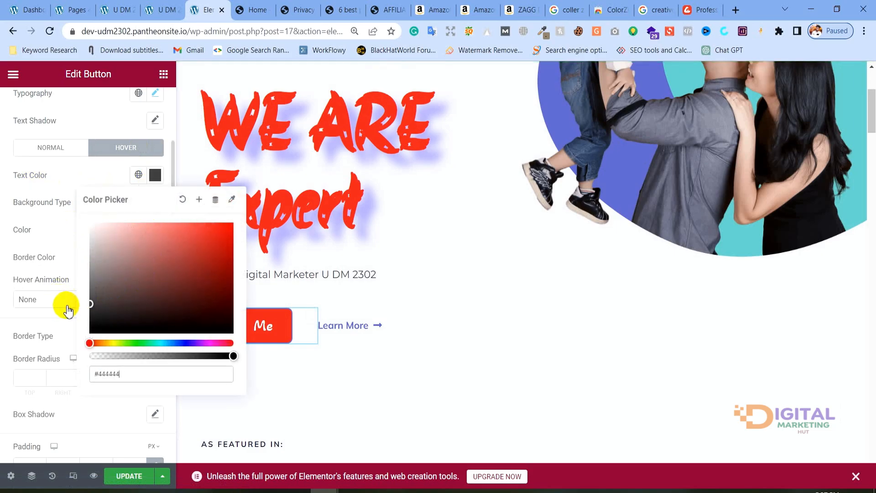
click(136, 343)
drag(161, 273, 227, 215)
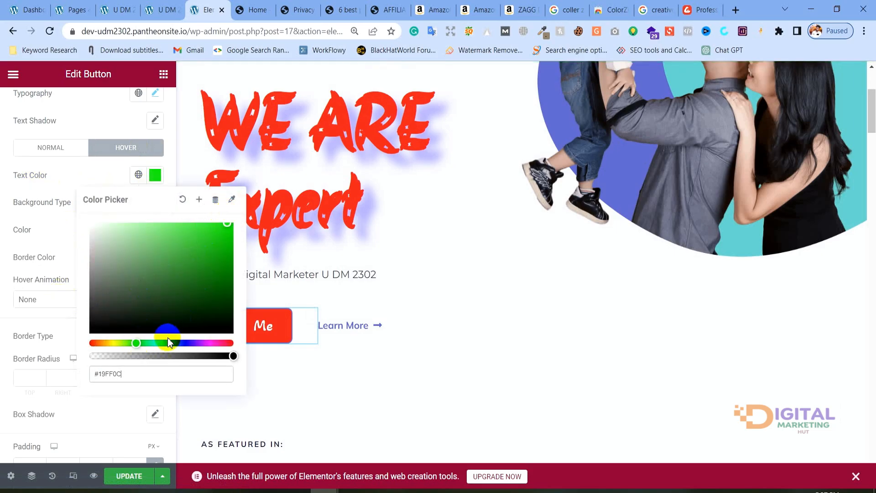
drag(254, 359, 303, 384)
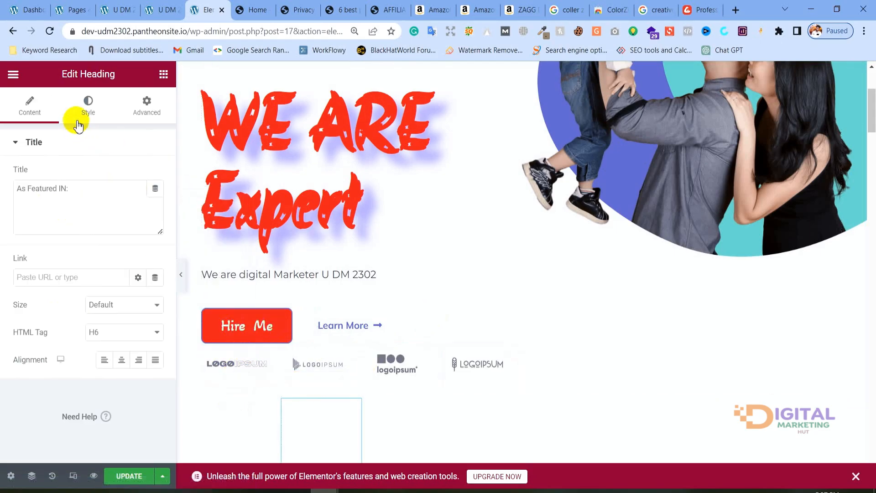
Step: Reselect the "Hire Me" button and set its hover background color to near-black #050505
click(82, 108)
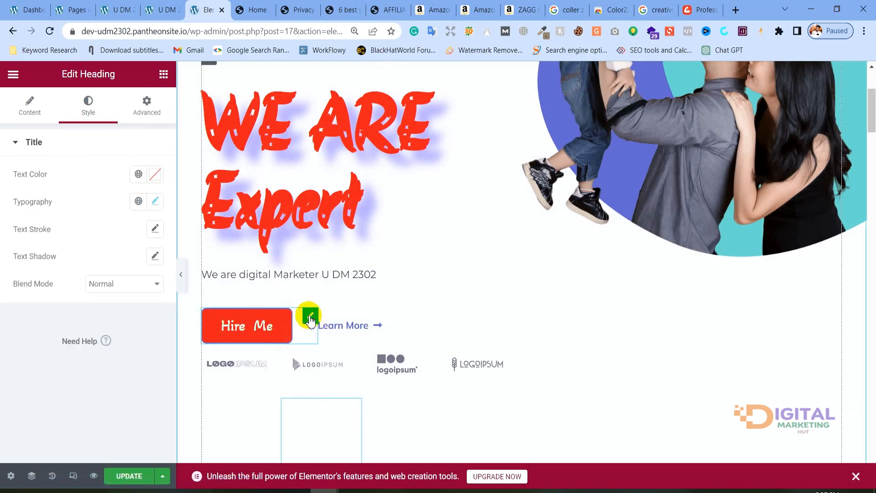
click(311, 316)
click(130, 229)
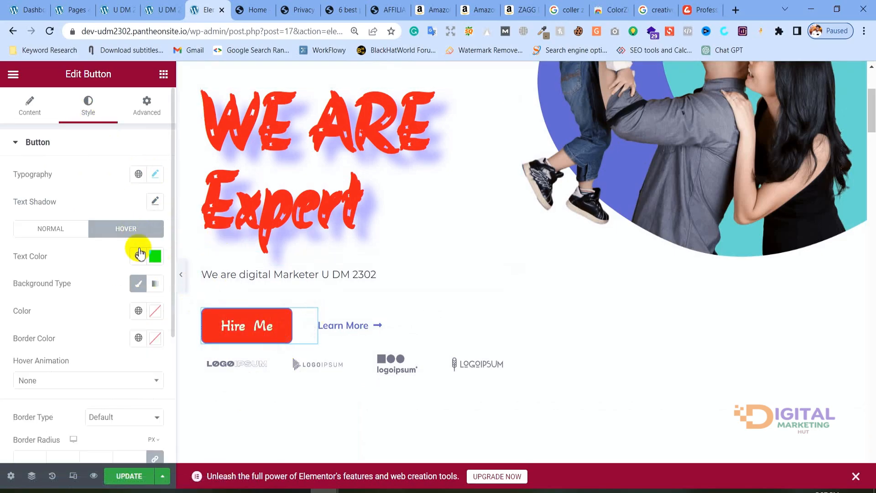
click(155, 312)
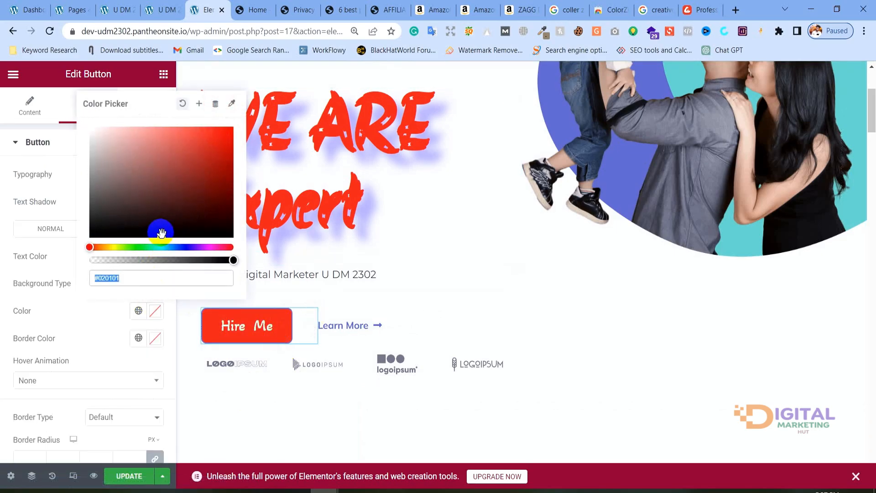
drag(162, 237, 85, 239)
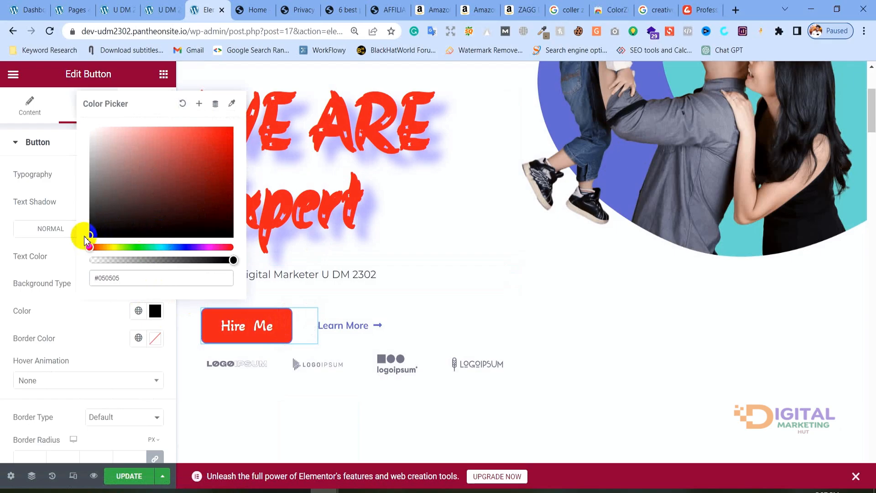
click(78, 316)
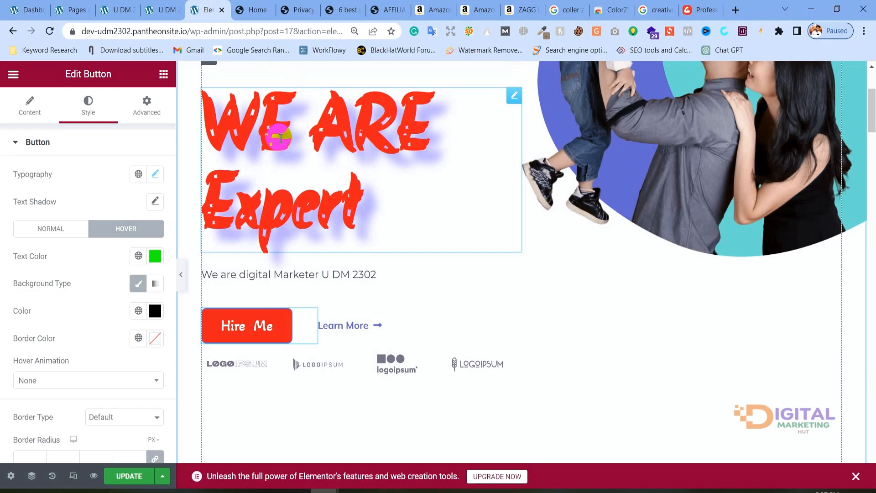
Step: Try the Shrink, Pulse, Pulse Grow and Sink hover animations on the "Hire Me" button
scroll(75, 299, down, 2)
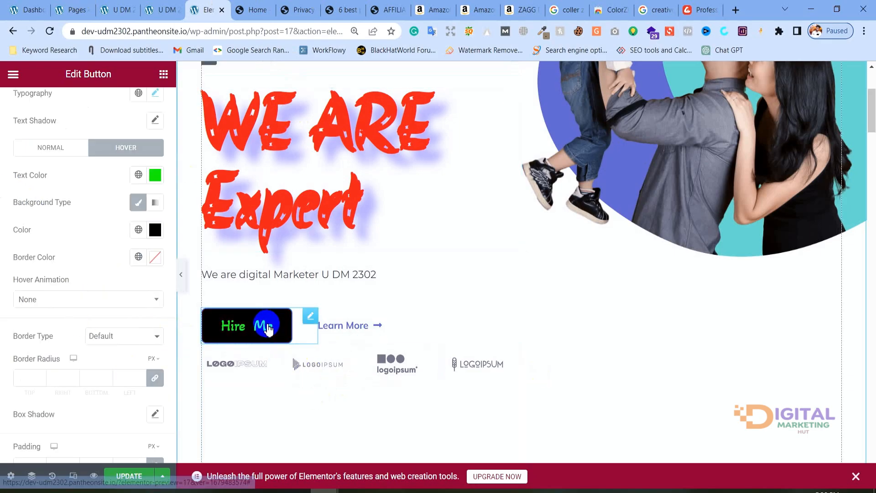
click(133, 299)
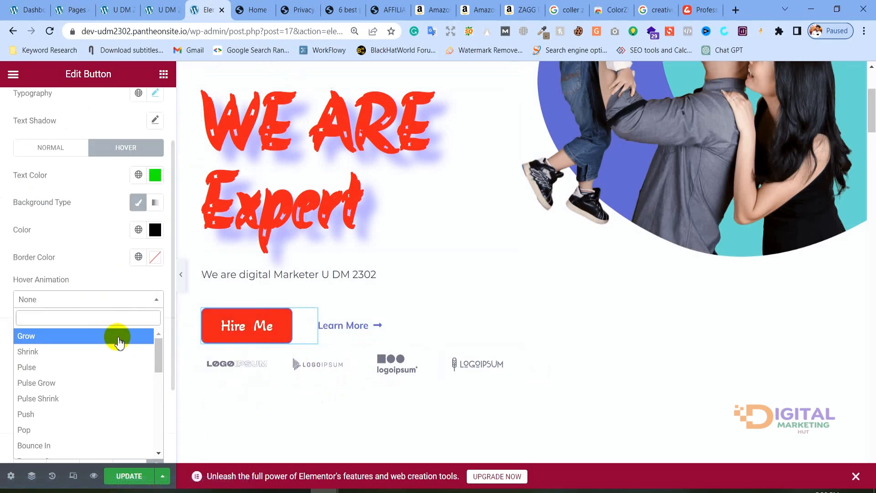
click(111, 355)
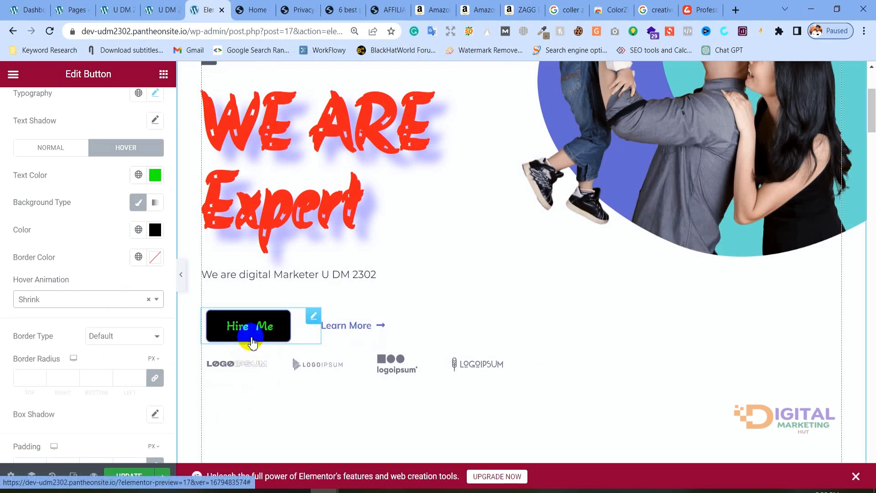
click(36, 299)
scroll(63, 402, down, 2)
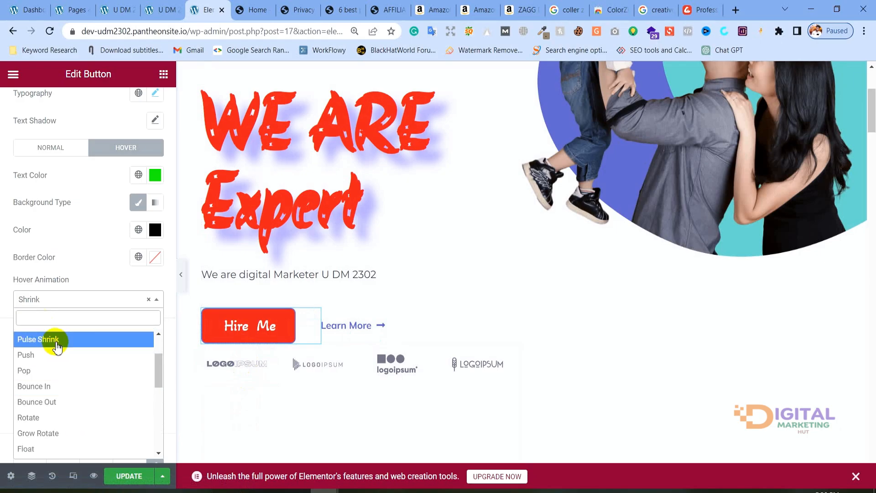
scroll(57, 346, up, 1)
click(60, 364)
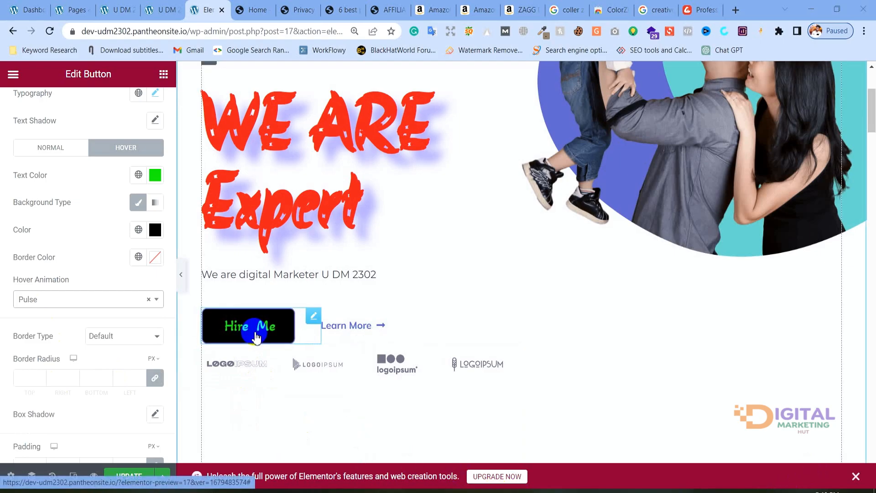
click(132, 299)
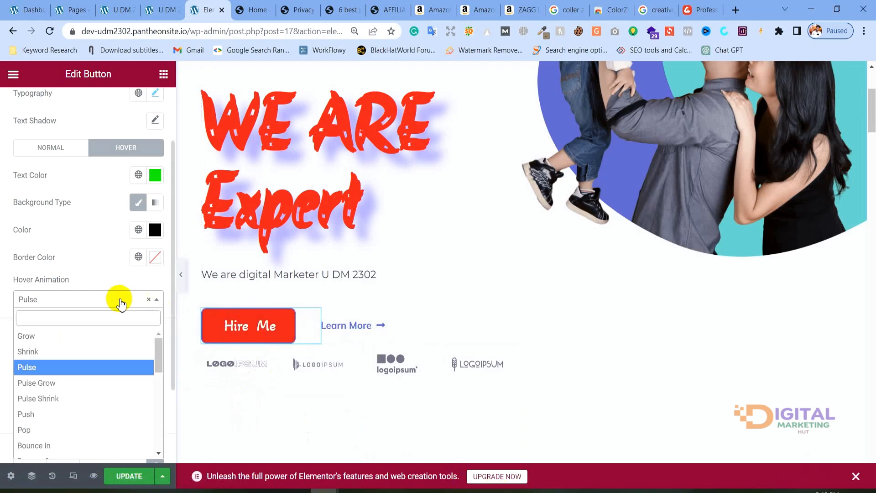
click(37, 383)
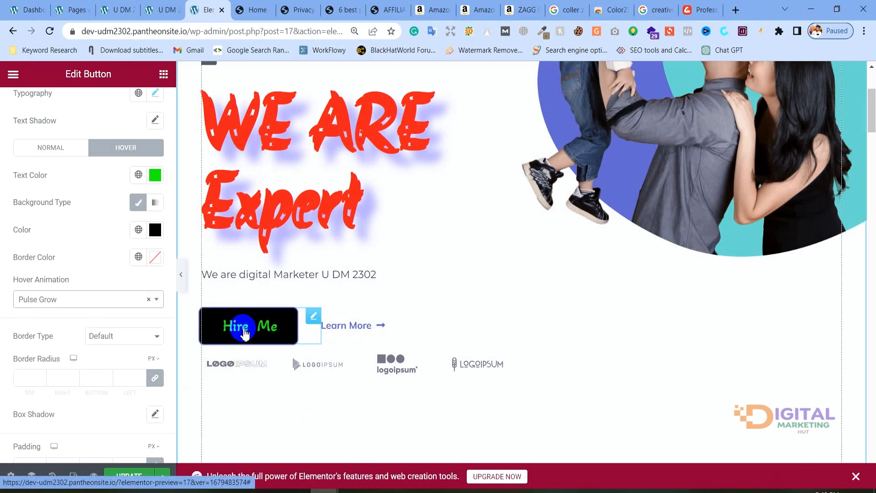
click(117, 298)
scroll(73, 383, down, 3)
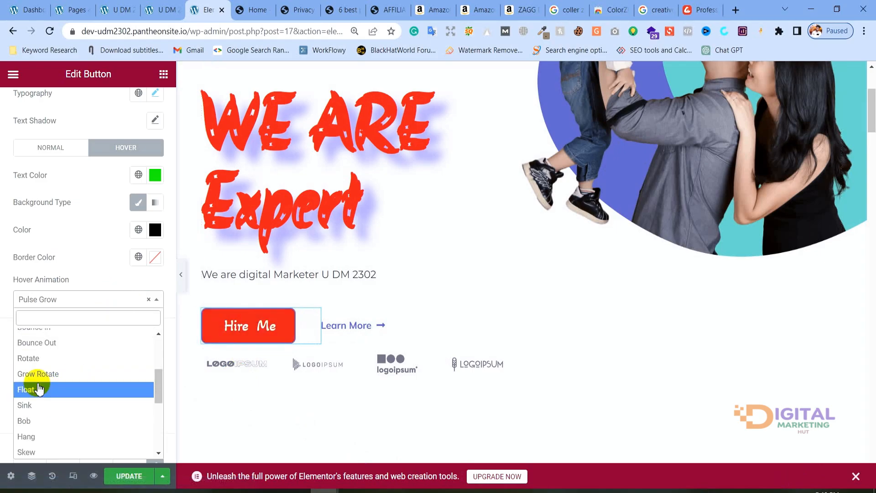
click(34, 406)
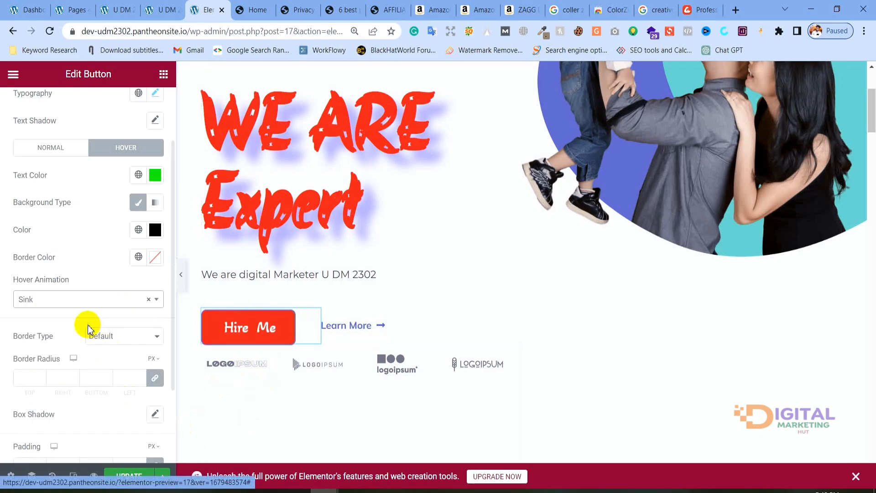
Step: Set the "Hire Me" button's hover animation to Wobble Top
click(86, 299)
scroll(64, 379, down, 4)
click(41, 390)
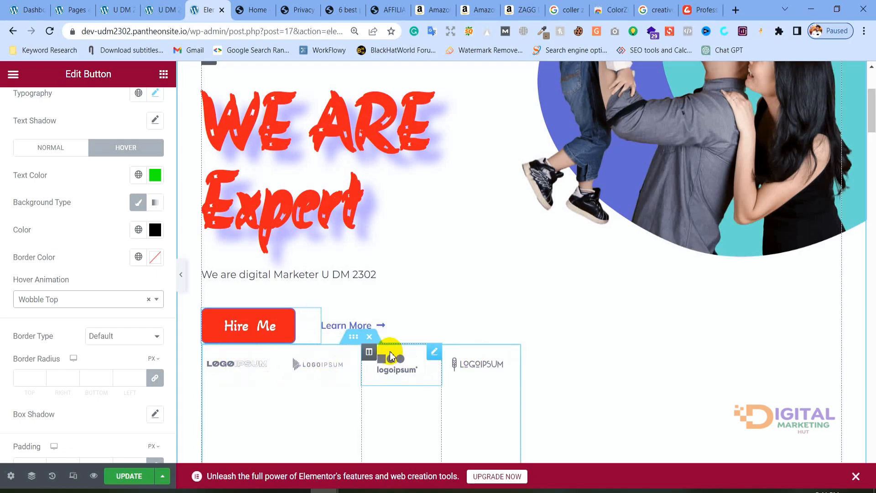
Step: Browse the media library for the first logo image below the buttons and close it without choosing a replacement
scroll(390, 352, down, 3)
click(273, 238)
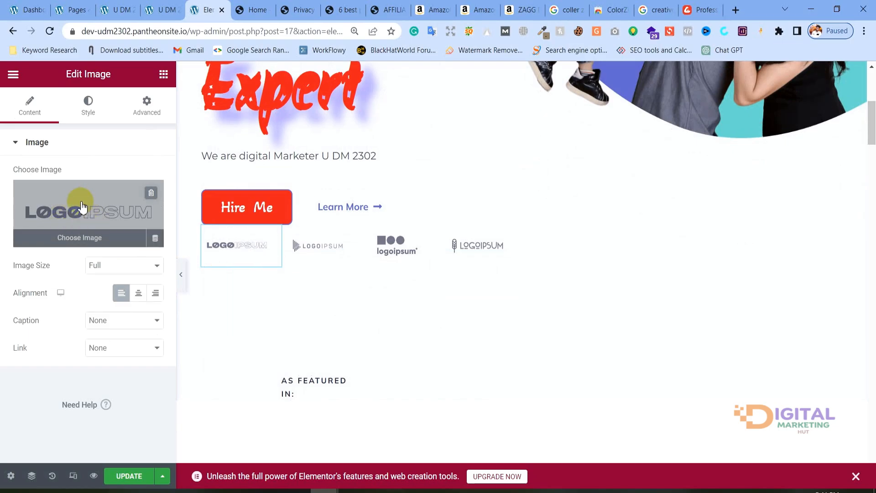
click(89, 238)
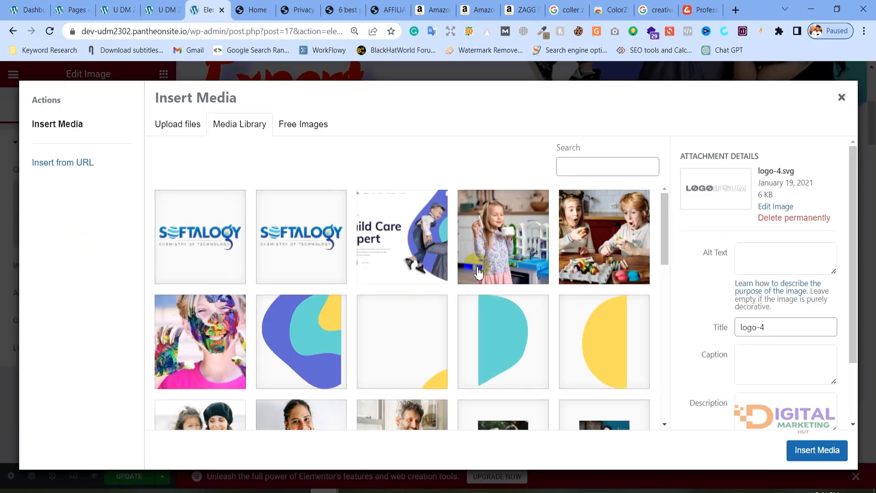
scroll(477, 273, down, 6)
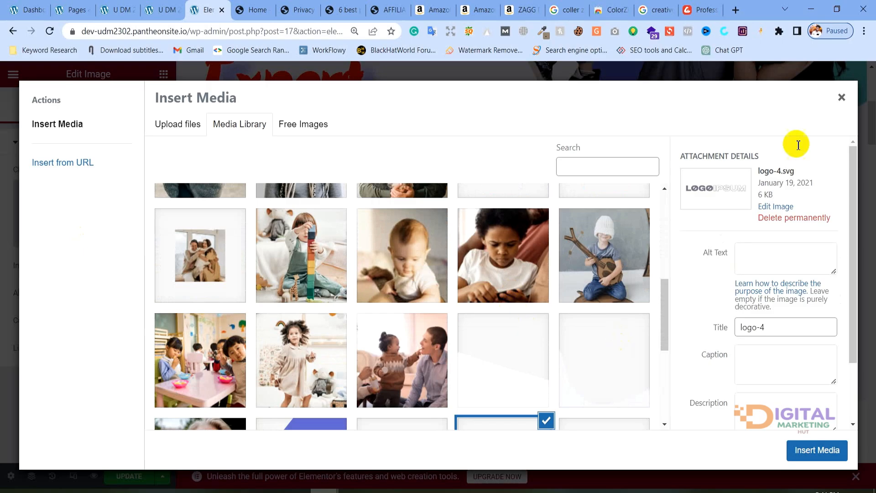
click(842, 97)
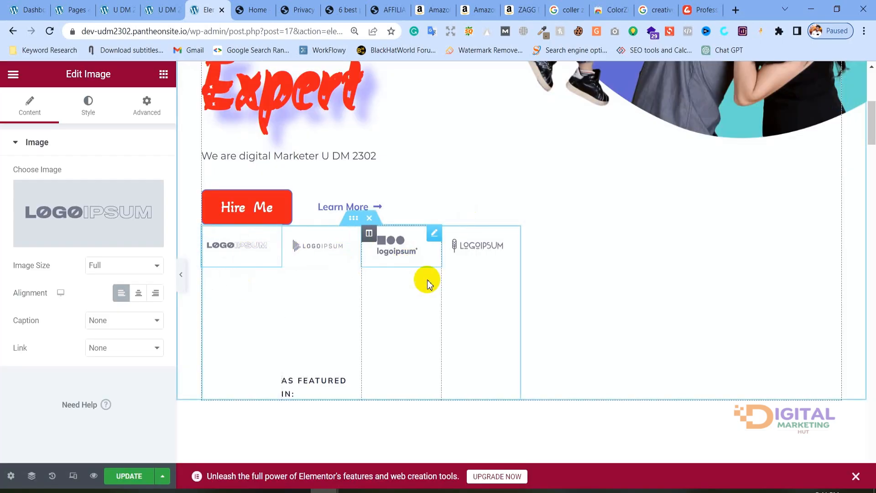
Step: Left-align the divider above the "Create and Enhance Comprehensive Early Childhood Systems" heading and make it slightly longer
scroll(479, 311, down, 1)
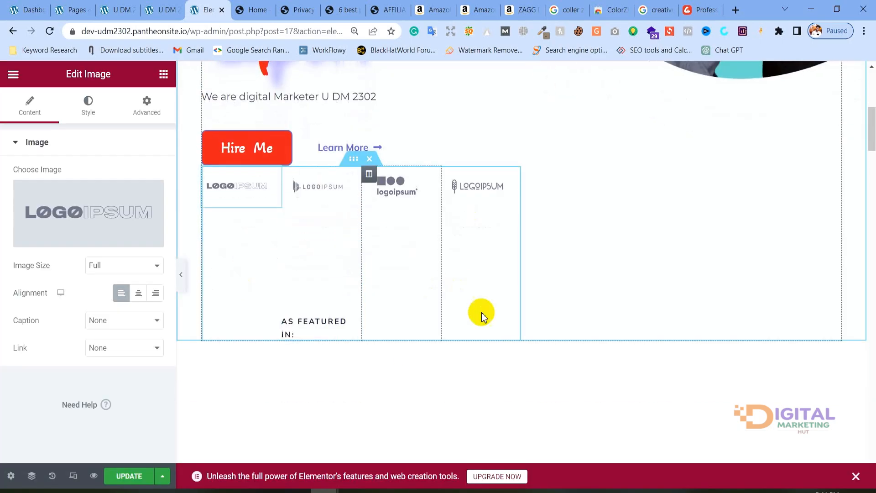
click(308, 326)
scroll(421, 228, down, 6)
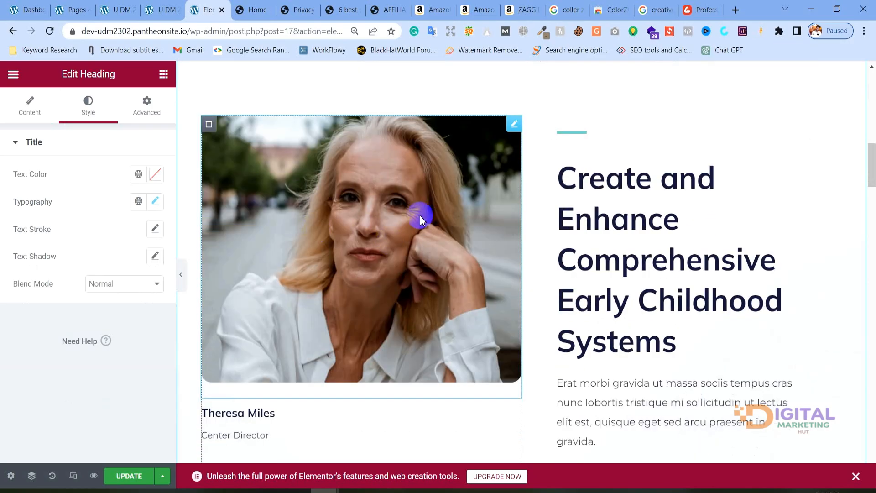
scroll(589, 137, down, 1)
scroll(573, 201, up, 2)
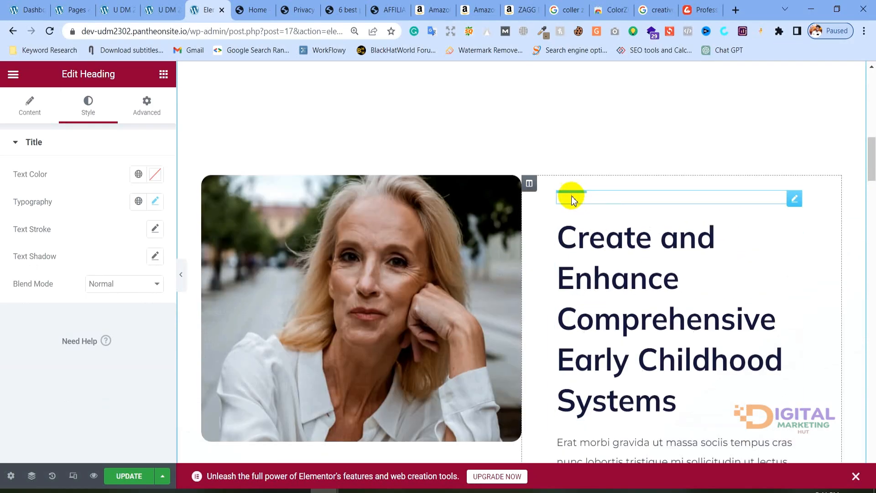
click(795, 203)
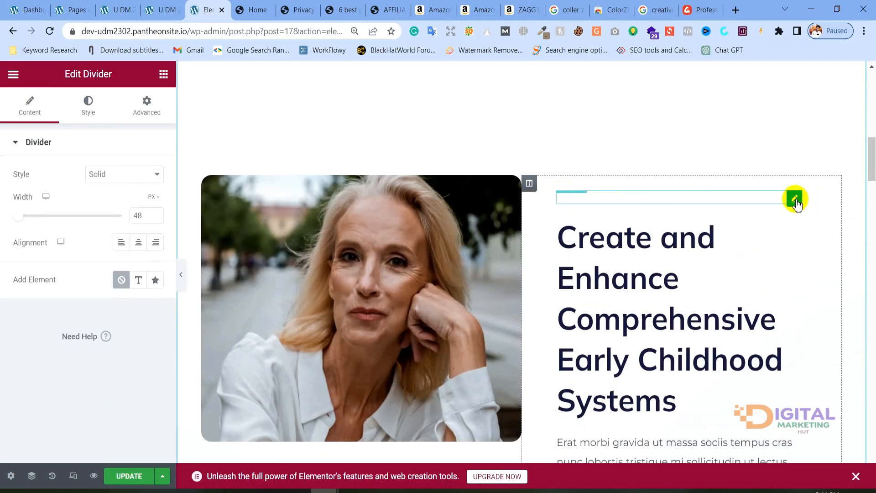
mouse_move(20, 217)
mouse_down()
mouse_move(48, 216)
mouse_move(17, 216)
mouse_up()
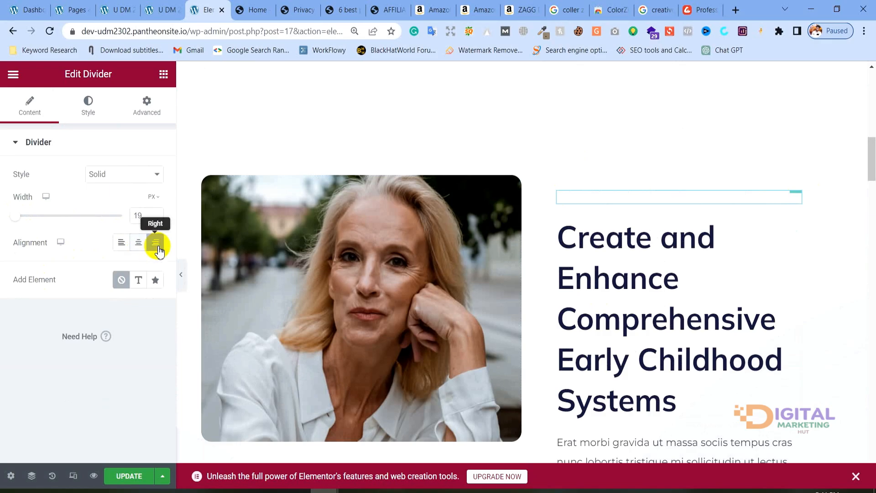
click(121, 242)
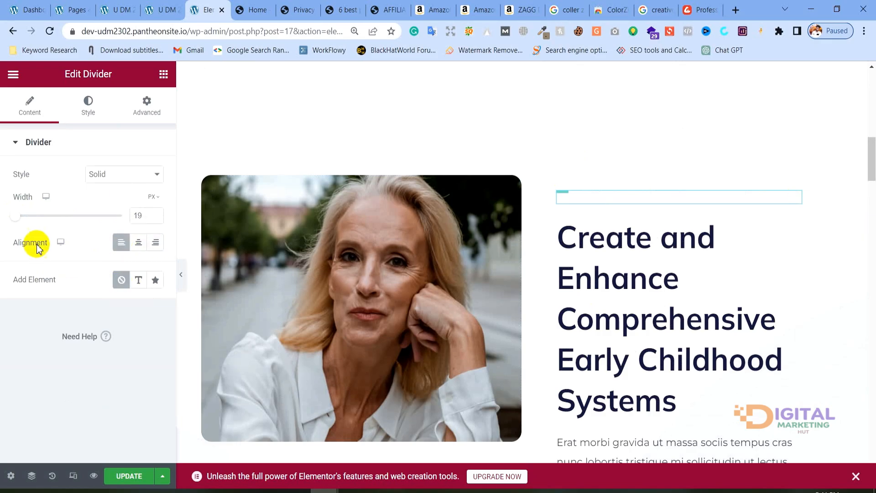
drag(17, 220, 24, 218)
Step: Try other colors on the divider, such as #D76666, together with a weight of 6.4
click(88, 106)
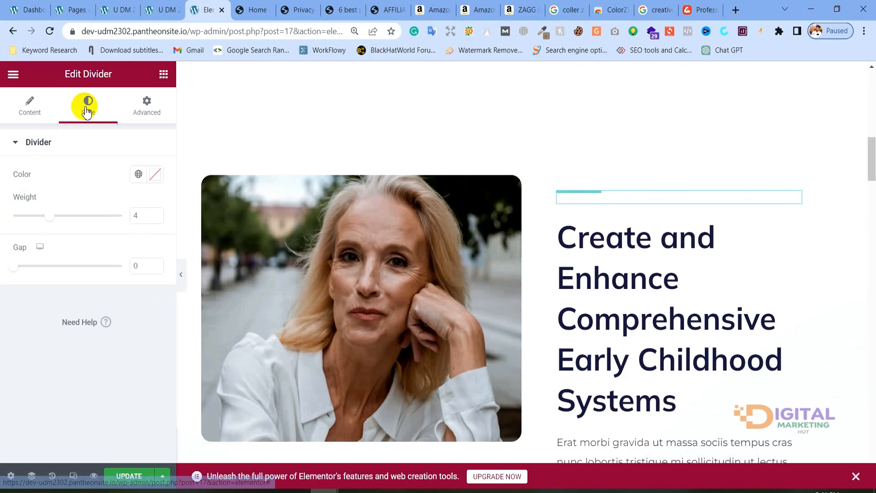
click(156, 174)
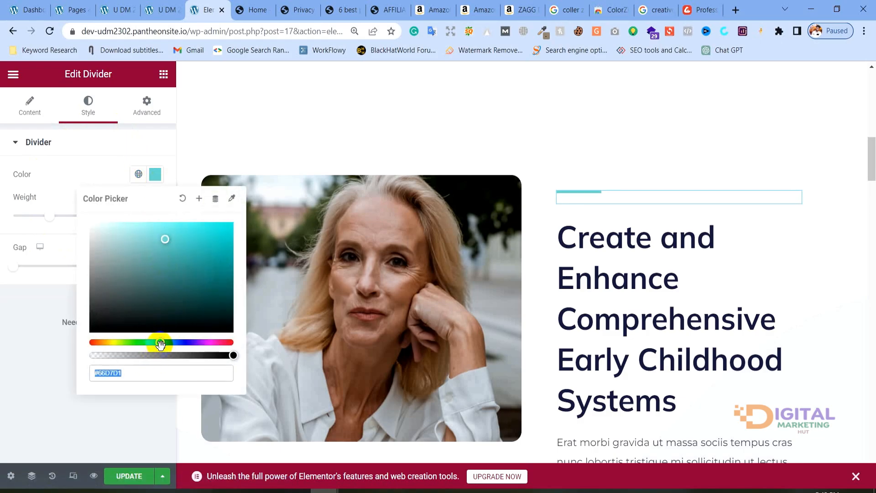
text(#D76666)
drag(159, 287, 250, 219)
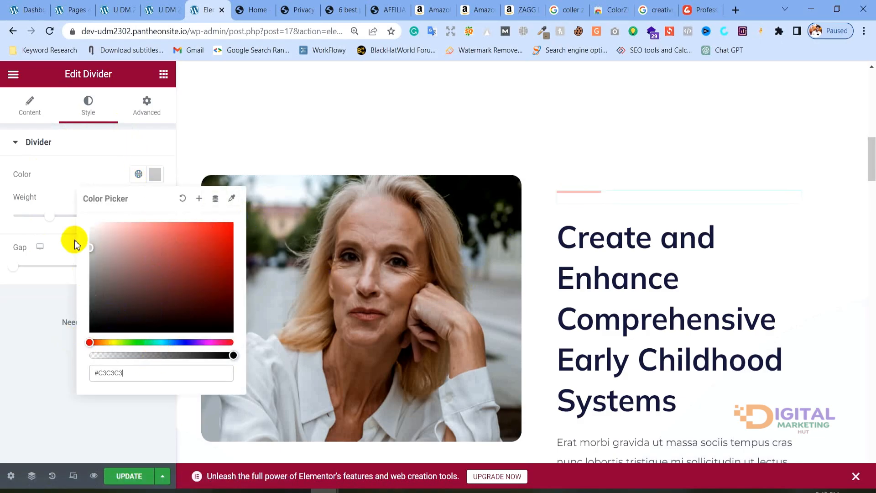
click(49, 215)
drag(48, 214, 80, 219)
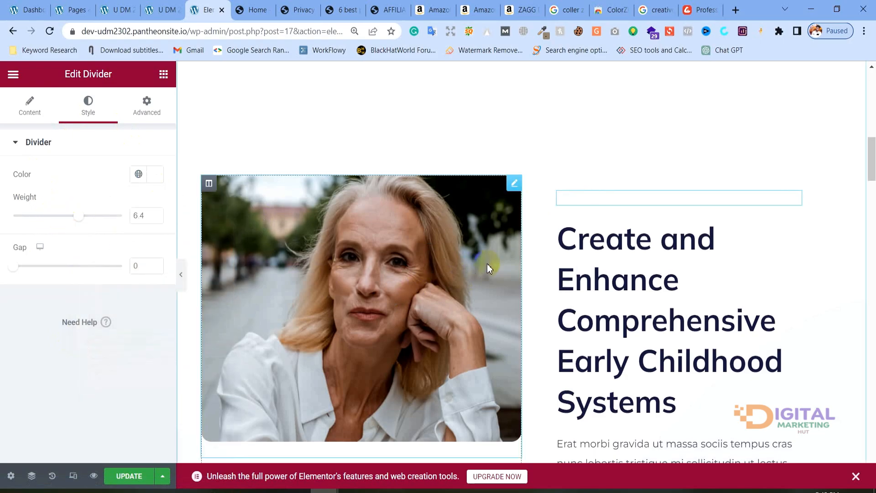
Step: Set the divider's color to red #FF0000, its weight to 3.6 and its gap to 2
click(155, 175)
click(241, 228)
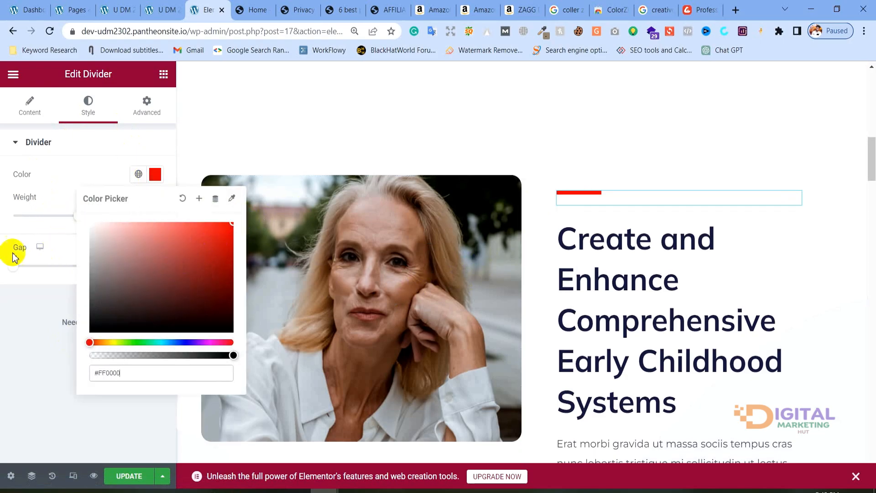
drag(77, 221, 43, 214)
mouse_move(13, 266)
mouse_down()
mouse_move(79, 265)
mouse_move(2, 269)
mouse_up()
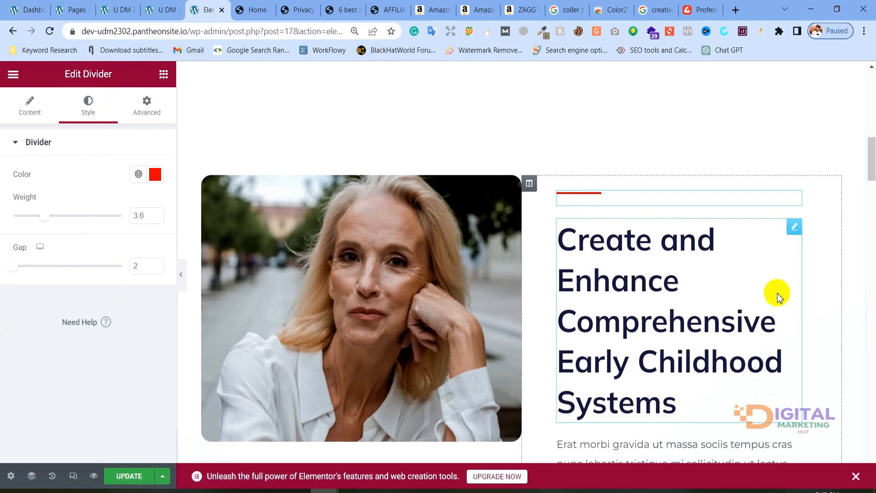
Step: Replace the portrait of the woman beside the heading with the media library photo of the girl in a play kitchen
scroll(670, 224, down, 1)
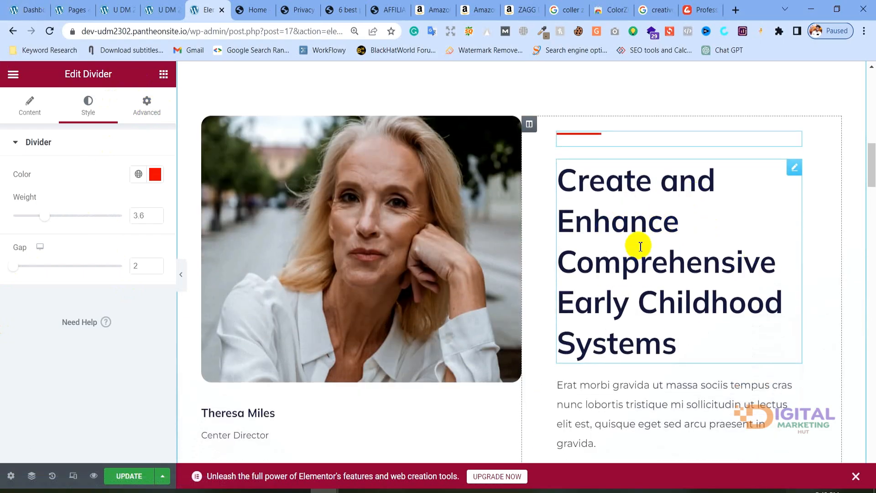
scroll(640, 246, down, 1)
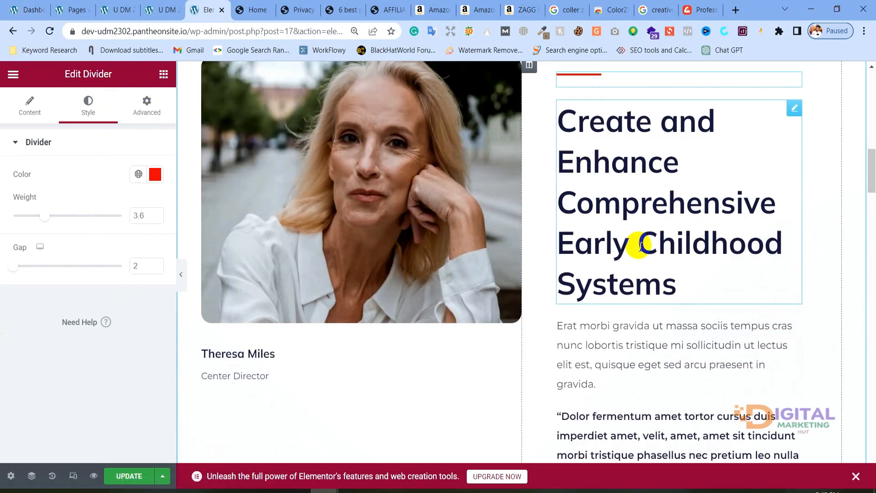
scroll(581, 249, up, 5)
scroll(588, 251, down, 3)
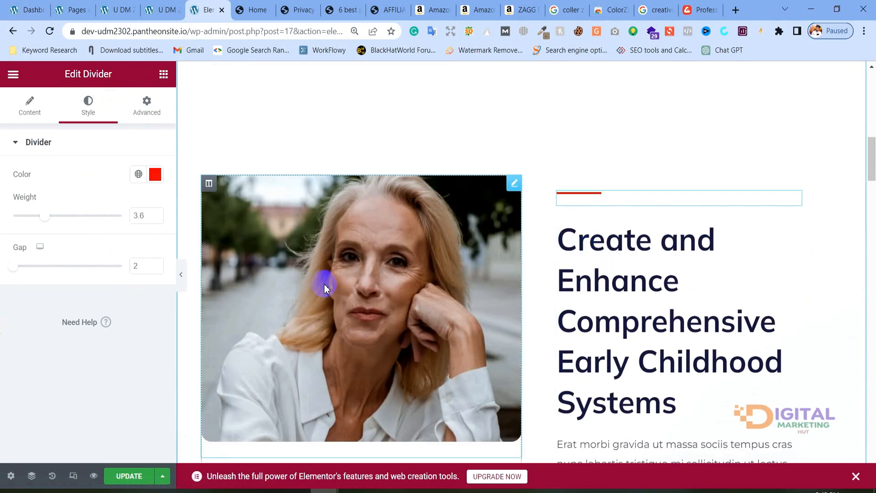
click(514, 183)
click(98, 205)
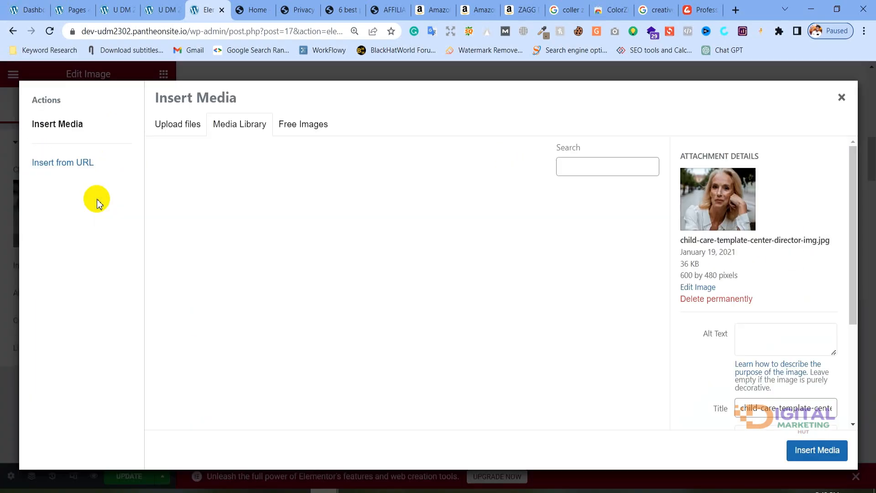
click(529, 235)
click(815, 450)
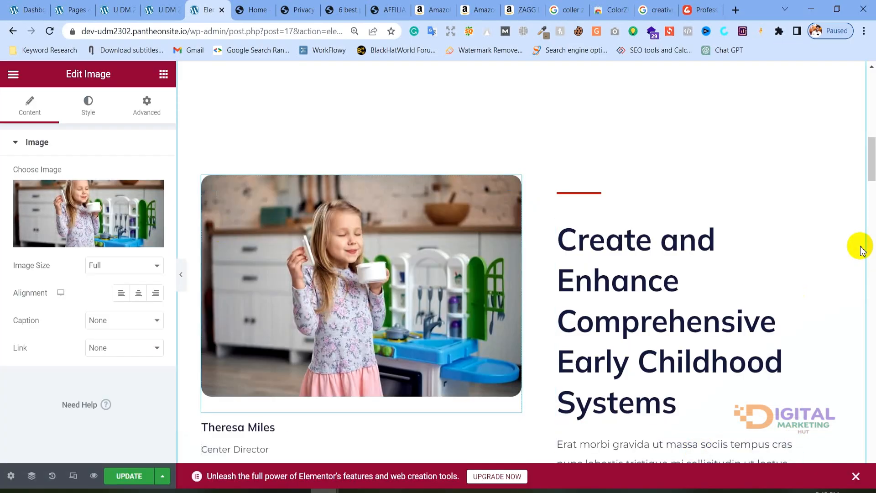
Step: Select the "Create and Enhance Comprehensive Early Childhood Systems" heading and look over the paragraphs below it
scroll(855, 243, down, 1)
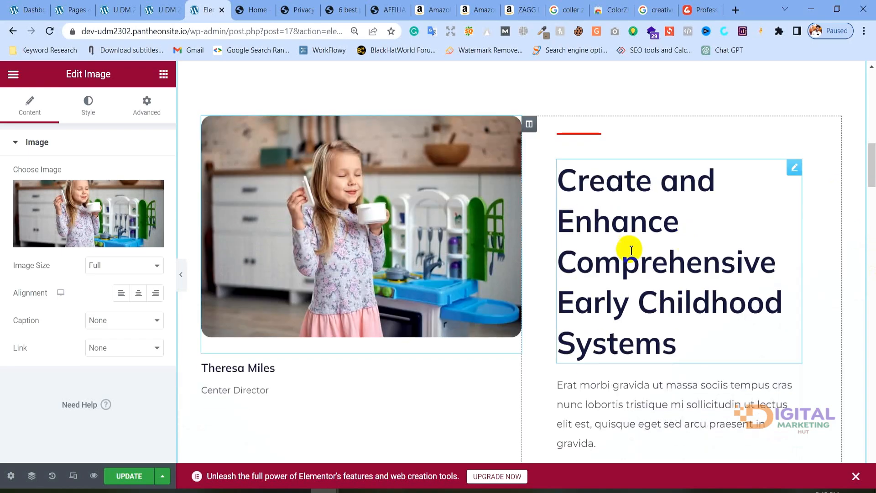
click(628, 245)
scroll(629, 245, down, 1)
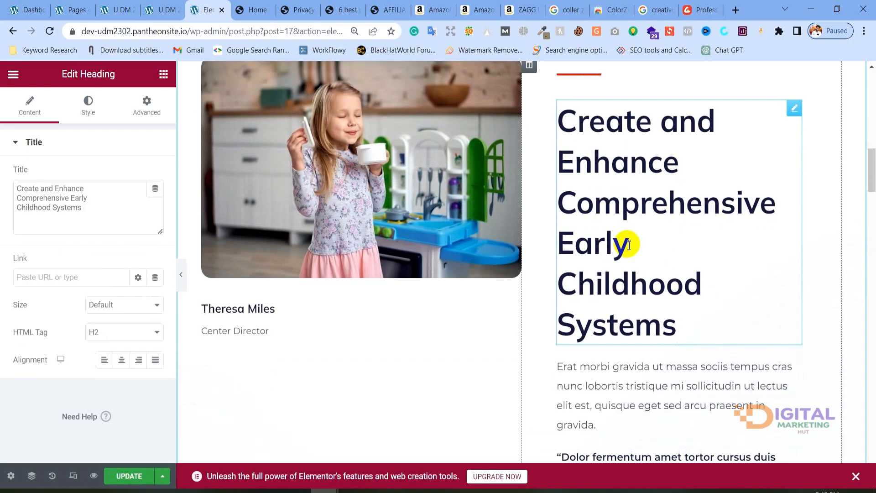
scroll(629, 245, down, 3)
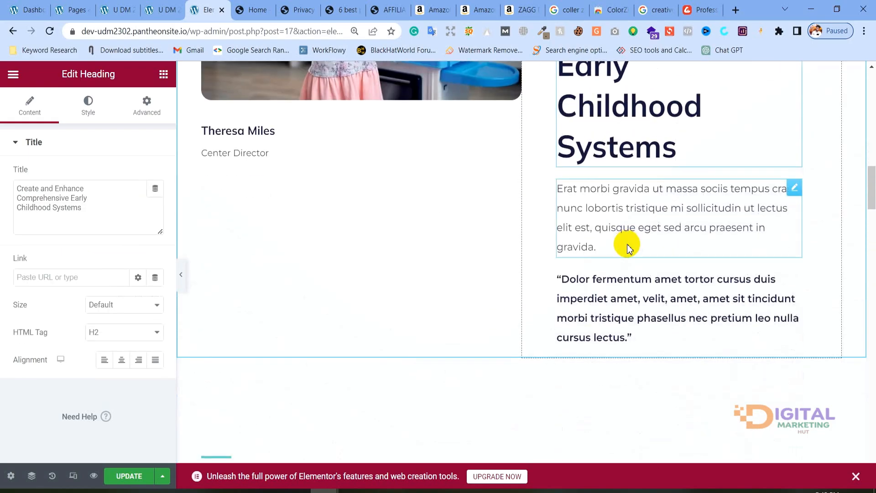
scroll(628, 247, up, 3)
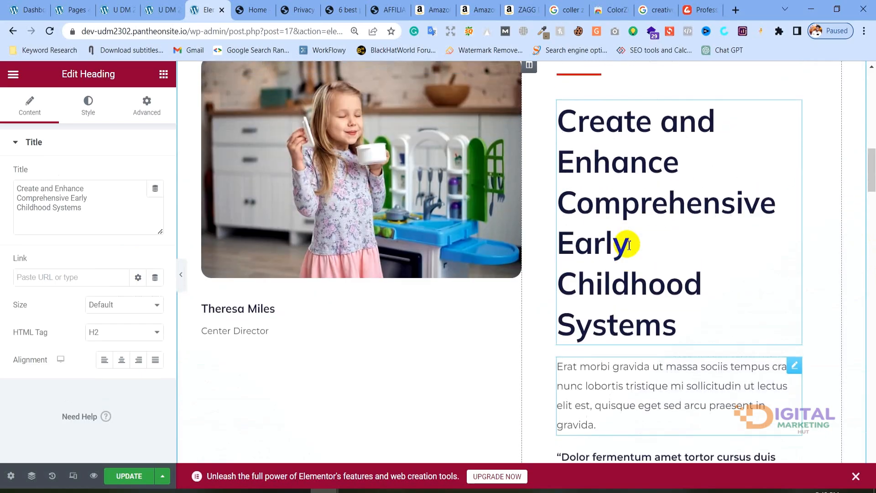
Step: Look over the "Create and Enhance" section's heading, paragraphs and the style settings of the red divider above the heading
scroll(626, 245, down, 1)
scroll(626, 246, up, 3)
scroll(625, 245, down, 2)
scroll(616, 228, down, 1)
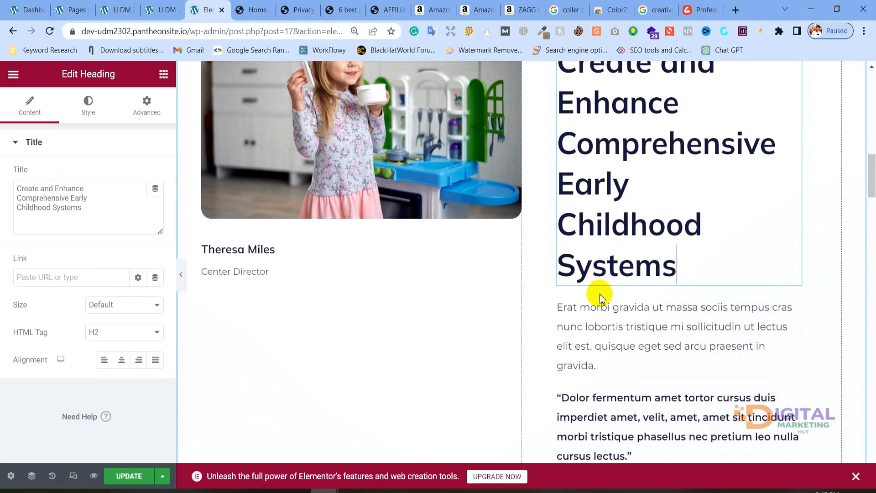
scroll(628, 250, up, 4)
scroll(640, 252, down, 5)
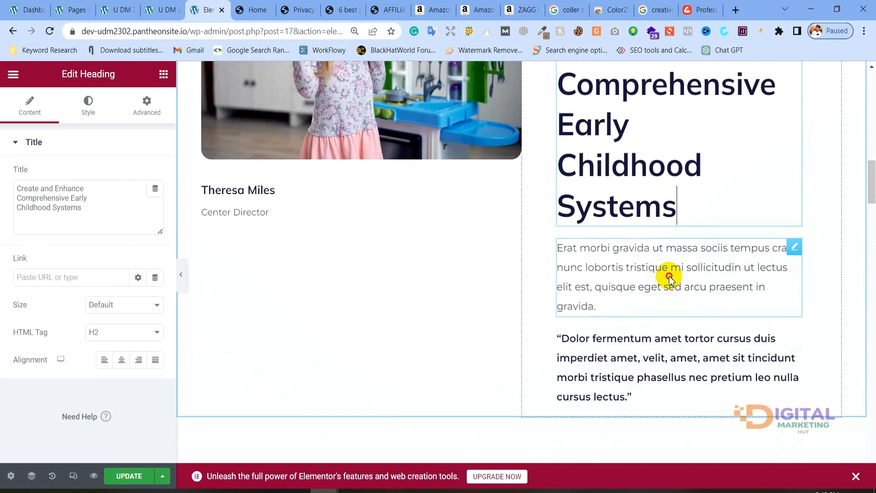
click(670, 277)
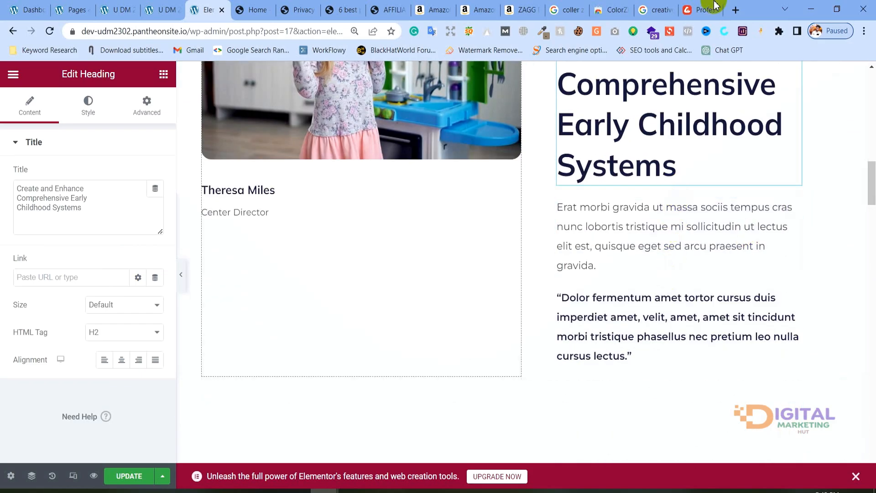
scroll(675, 185, up, 4)
click(648, 197)
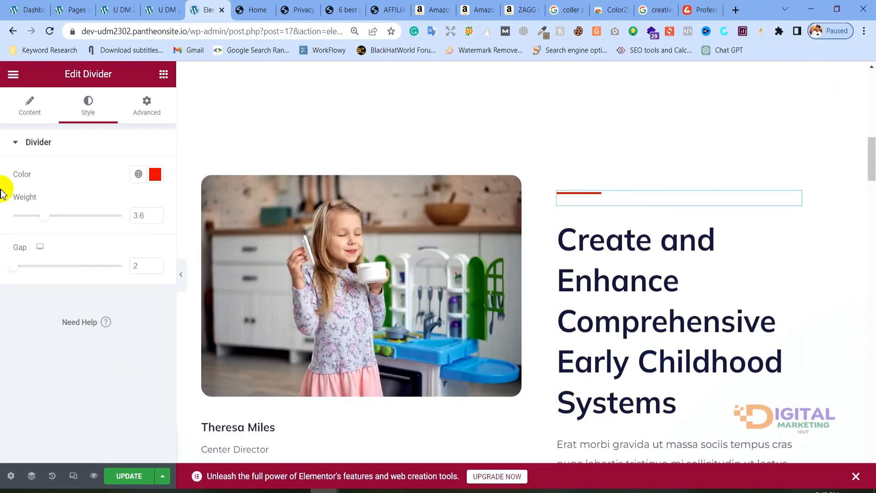
double_click(28, 144)
click(29, 144)
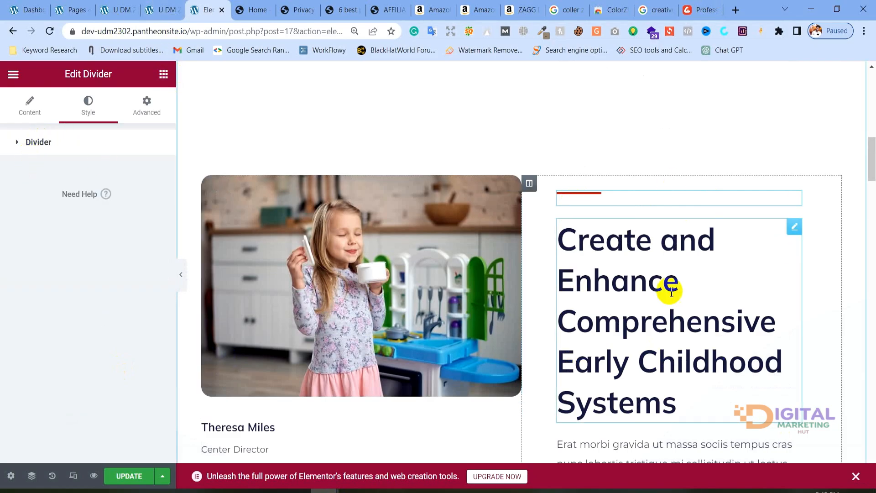
Step: Add a Divider widget between the "Create and Enhance Comprehensive Early Childhood Systems" heading and the paragraph below it
click(163, 74)
scroll(104, 264, down, 3)
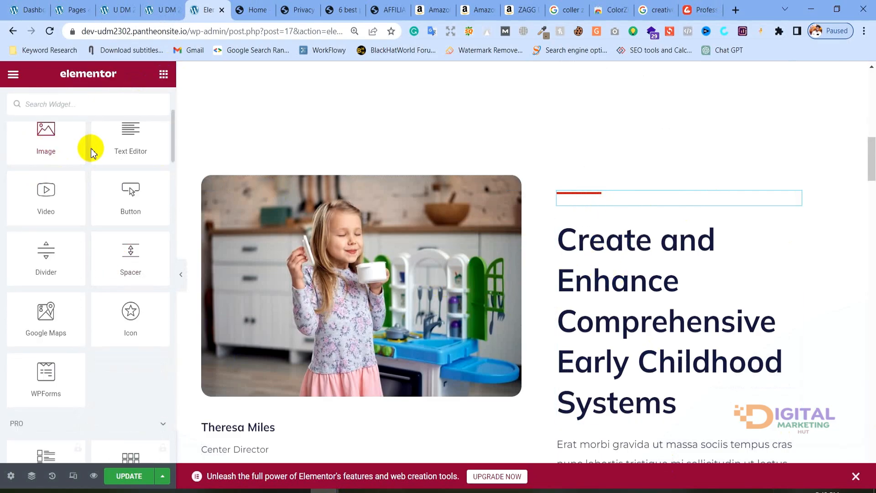
drag(28, 263, 53, 262)
scroll(624, 241, down, 5)
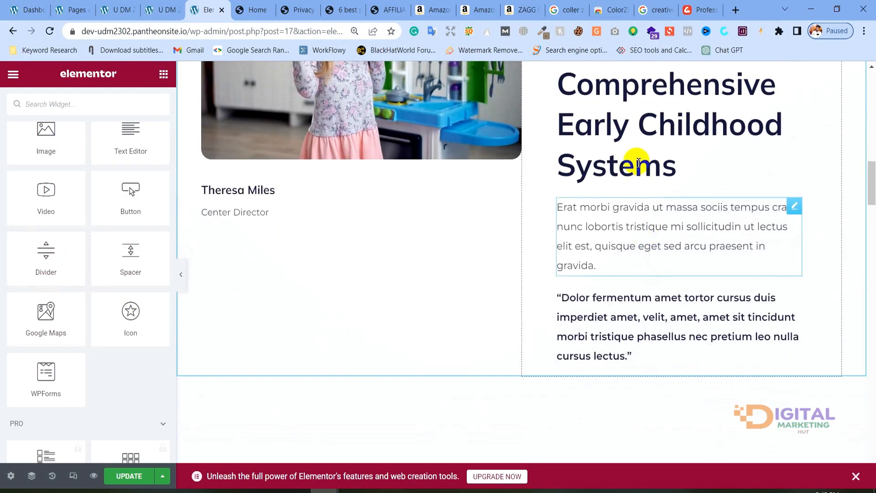
click(637, 197)
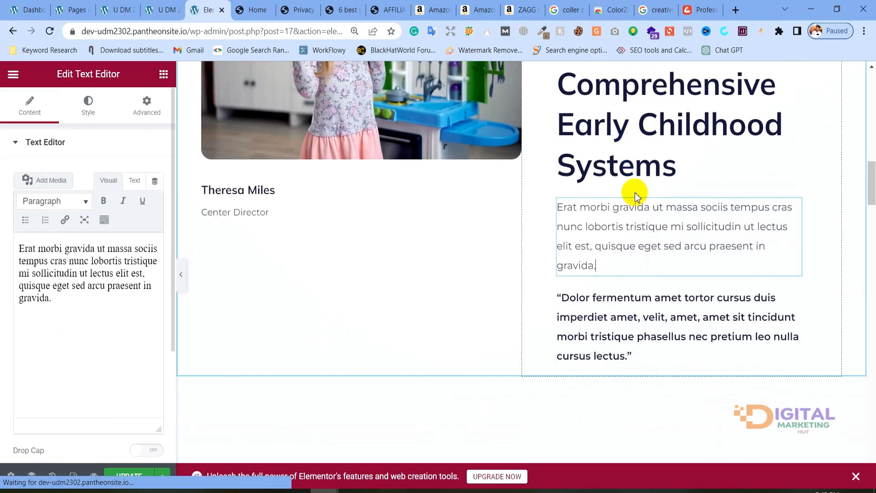
click(163, 74)
scroll(41, 283, down, 3)
drag(43, 256, 749, 184)
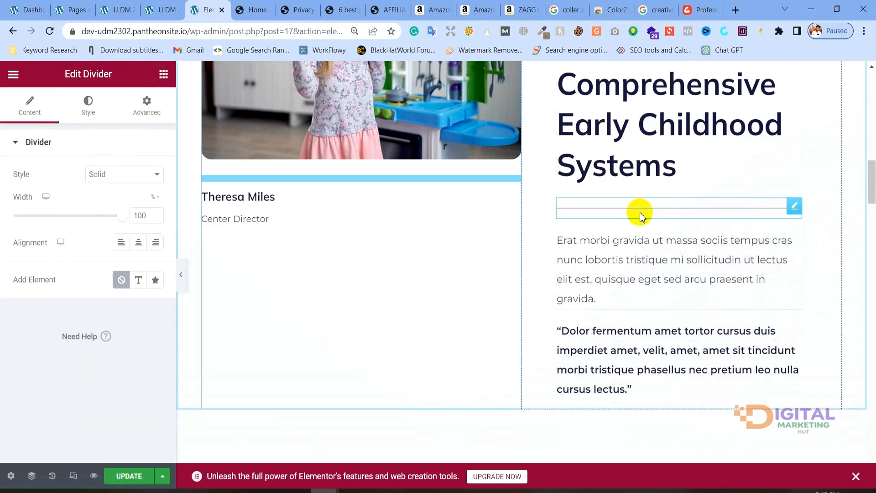
Step: Set the new divider's width to 22%, its weight to 4.5 and its color to a dark gray
drag(120, 216, 30, 223)
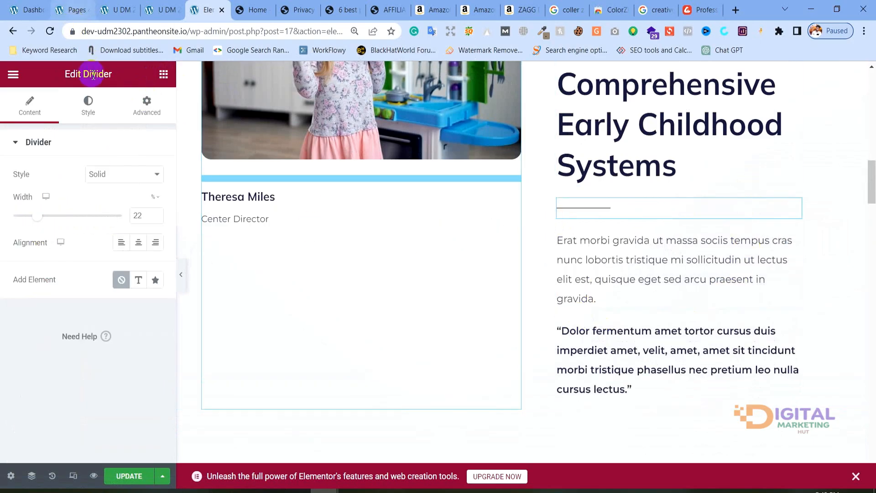
click(90, 116)
click(158, 174)
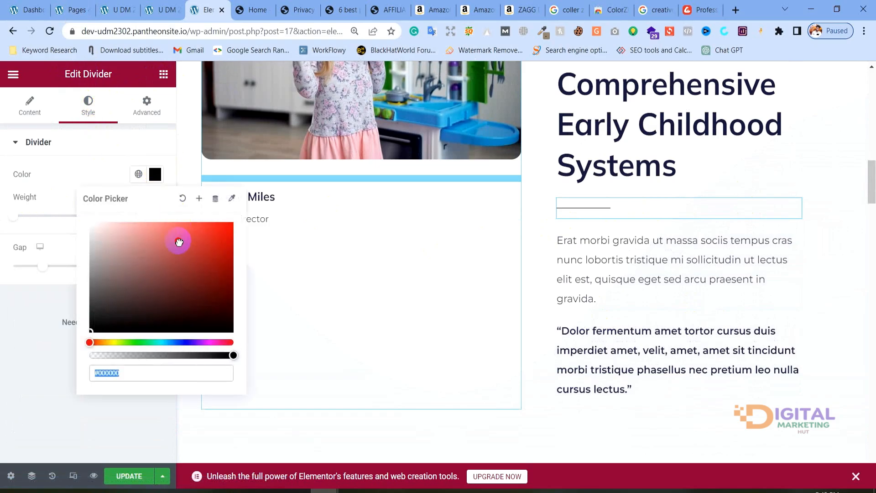
drag(180, 240, 29, 218)
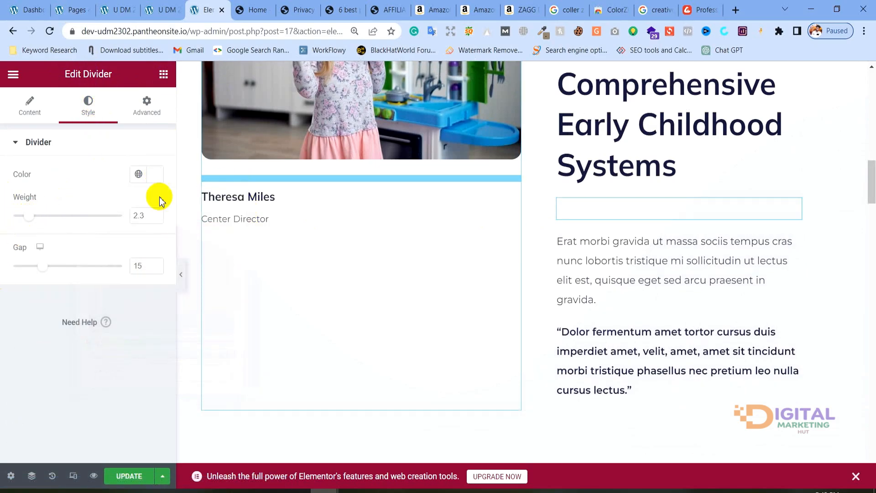
click(161, 175)
drag(182, 237, 56, 215)
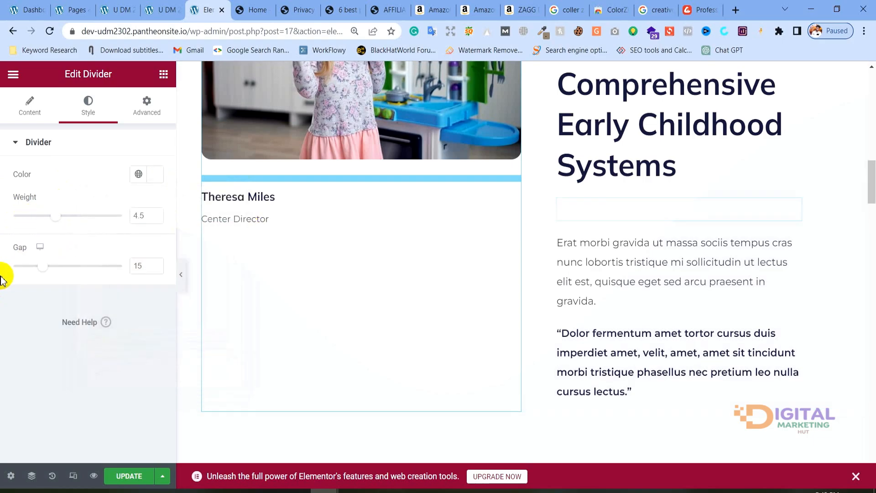
click(159, 175)
drag(170, 254, 2, 312)
click(40, 308)
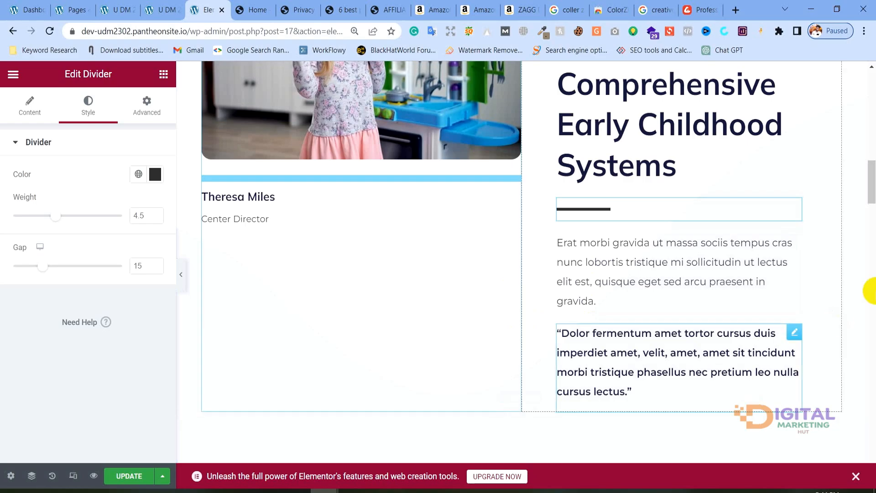
Step: Switch to the live homepage and close all browser tabs after it, leaving the Elementor editor without saving
scroll(762, 190, up, 15)
click(156, 5)
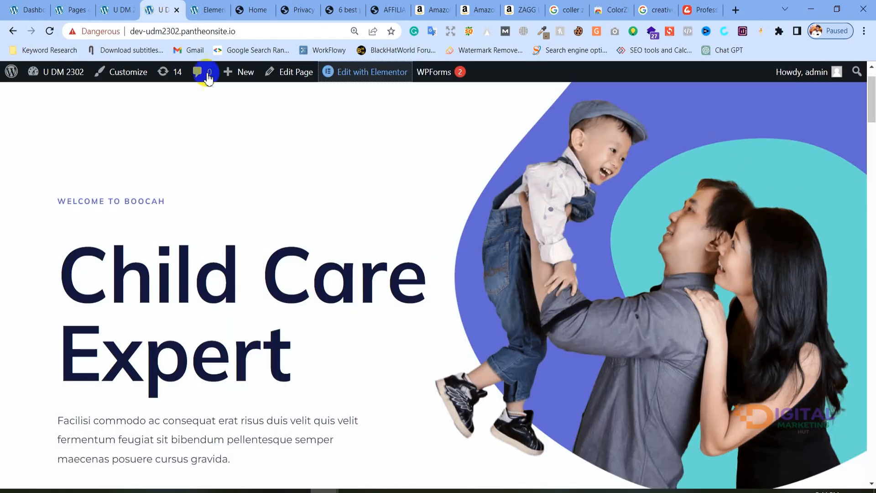
scroll(557, 204, down, 3)
scroll(556, 204, up, 3)
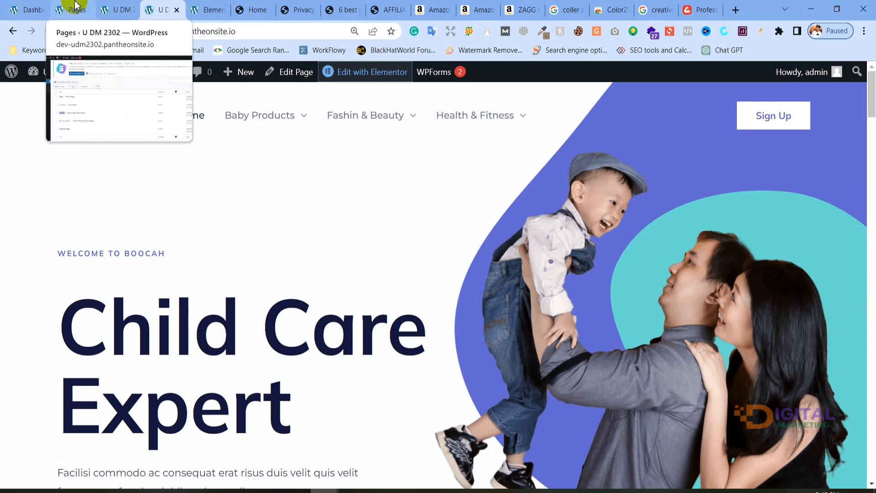
right_click(158, 7)
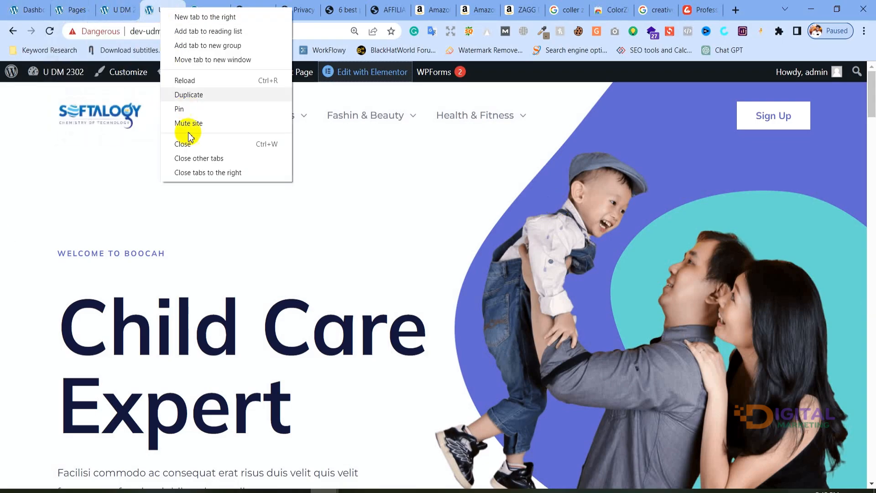
click(197, 172)
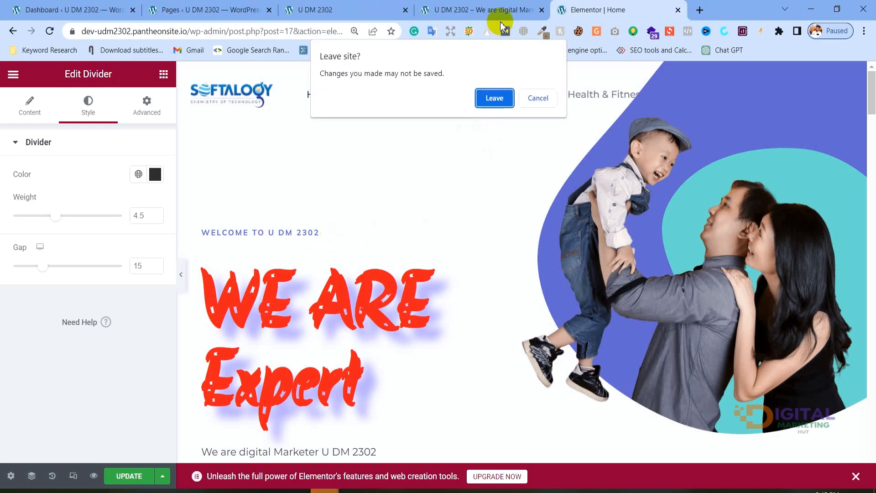
click(498, 97)
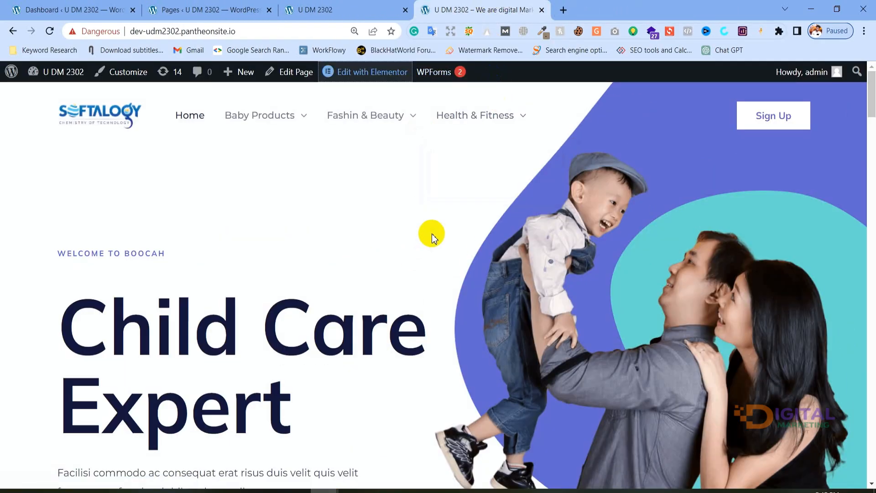
Step: Open the list of all pages in the WordPress admin and start adding a new page
click(212, 9)
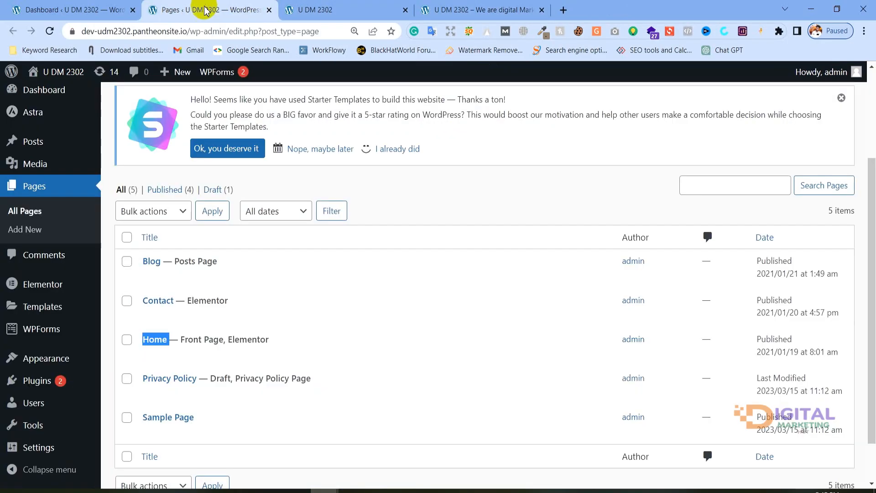
click(35, 190)
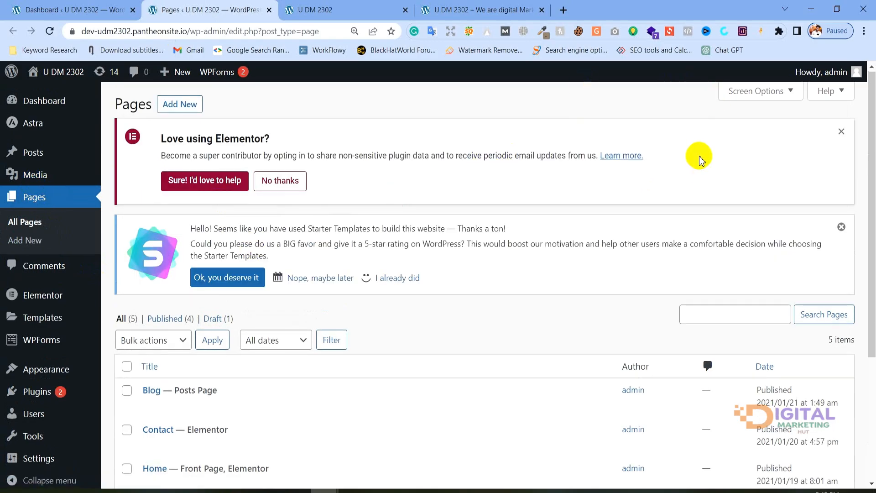
scroll(225, 78, down, 2)
scroll(223, 263, up, 2)
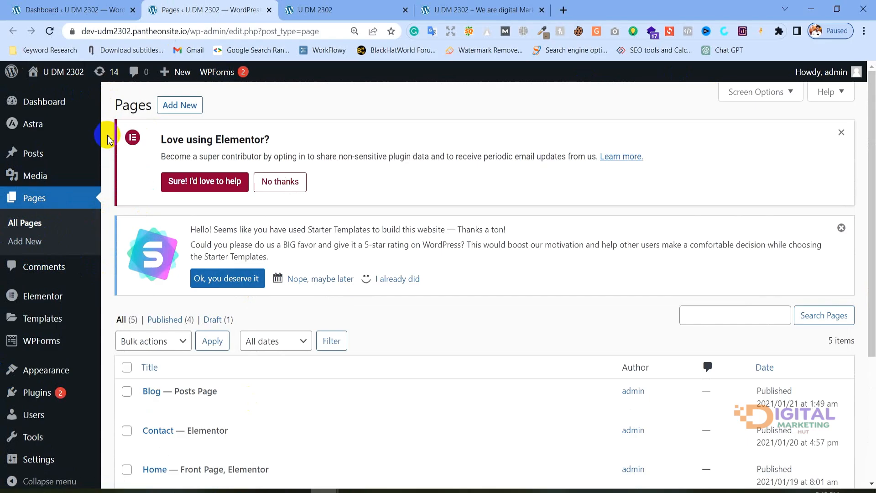
click(173, 110)
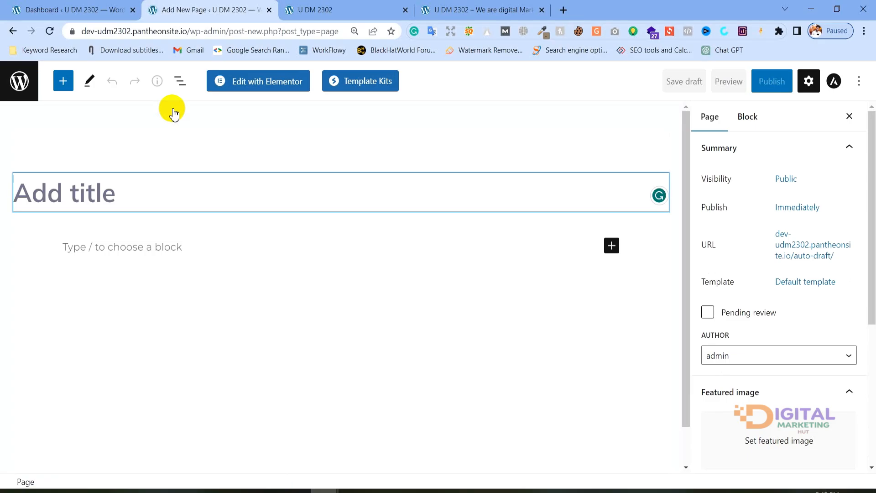
Step: Open the list of pages in the Dashboard browser tab and check the existing Home page entry
click(92, 9)
click(30, 245)
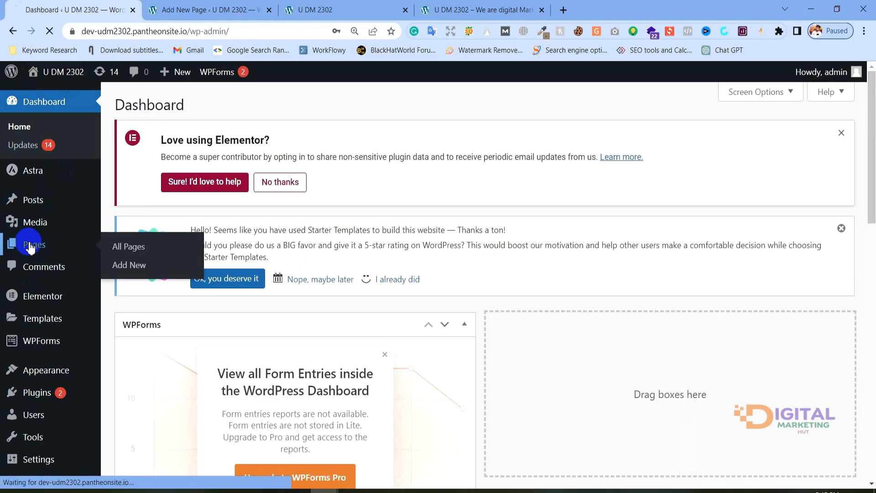
scroll(166, 260, down, 3)
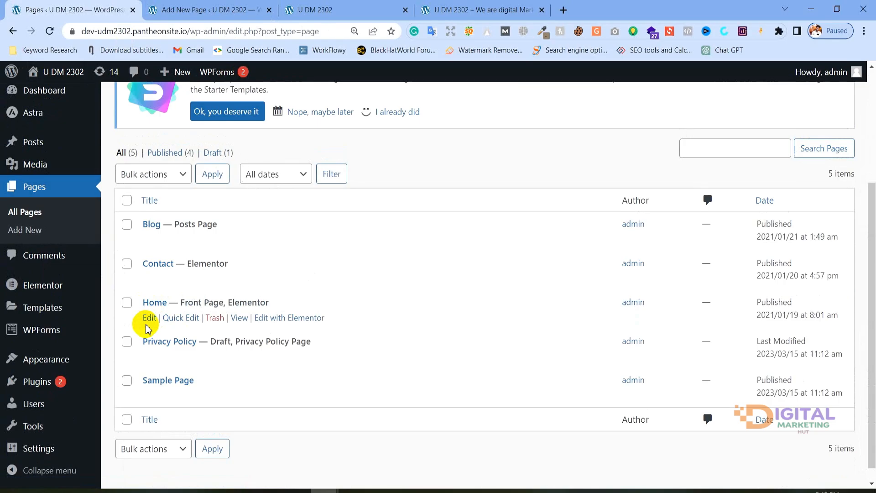
Step: Title the new page "Home 2" and publish it
click(206, 9)
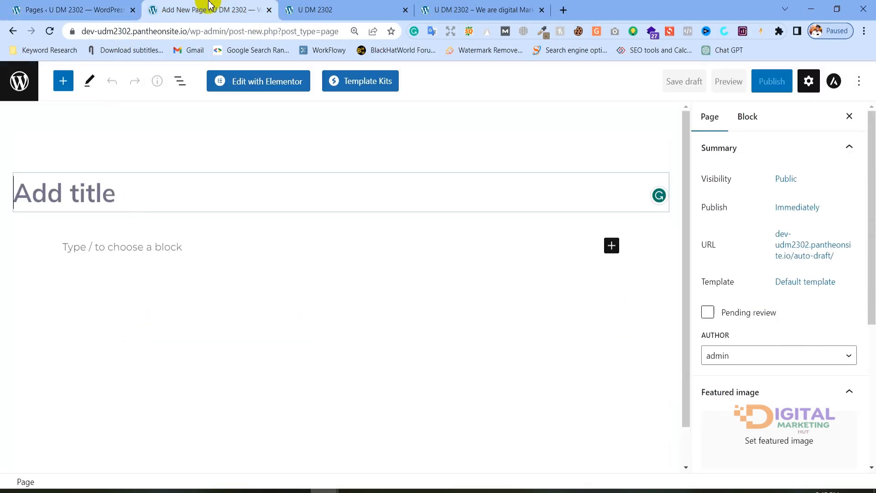
click(56, 199)
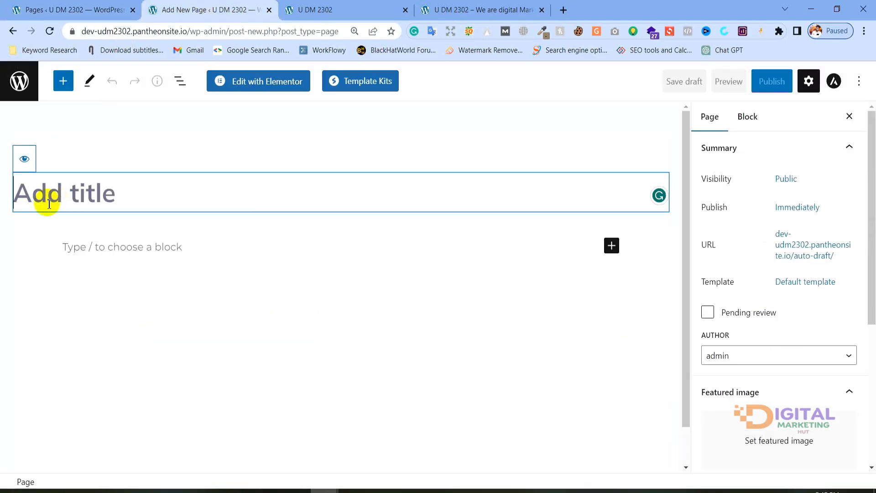
text(Home 2)
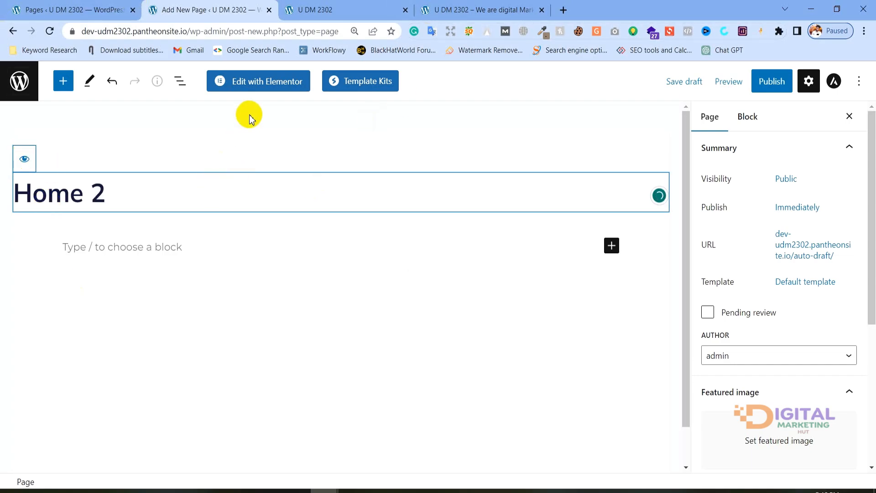
click(775, 86)
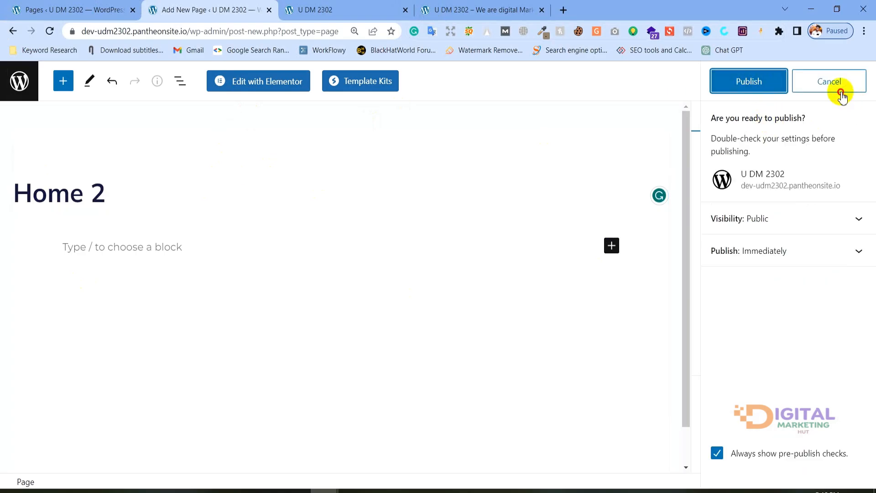
click(796, 88)
click(771, 86)
click(753, 89)
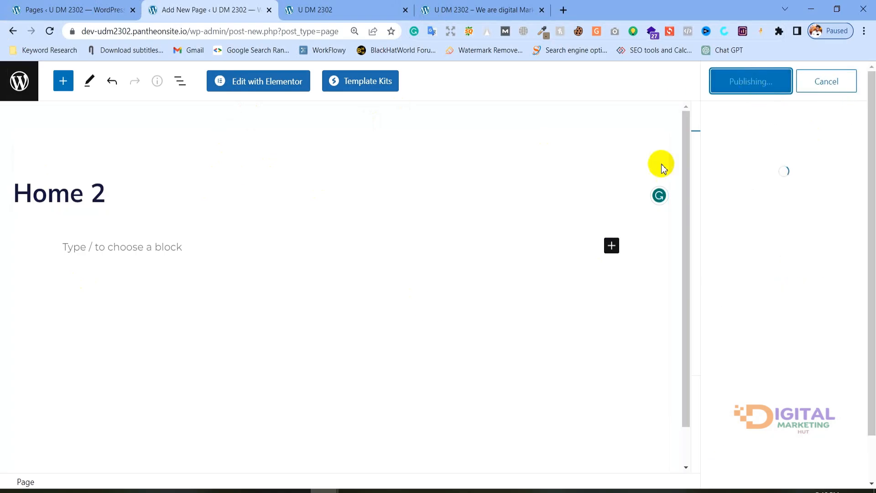
Step: View the published Home 2 page from header to footer and compare it with the live homepage
click(121, 448)
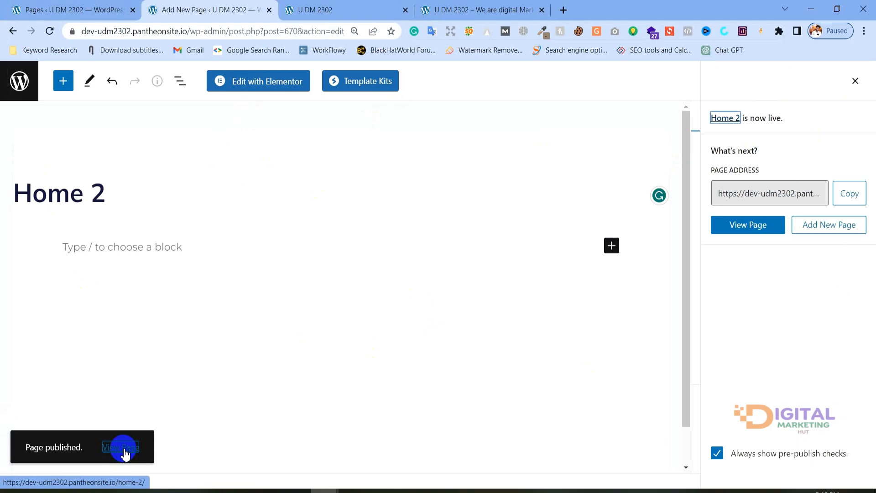
click(309, 7)
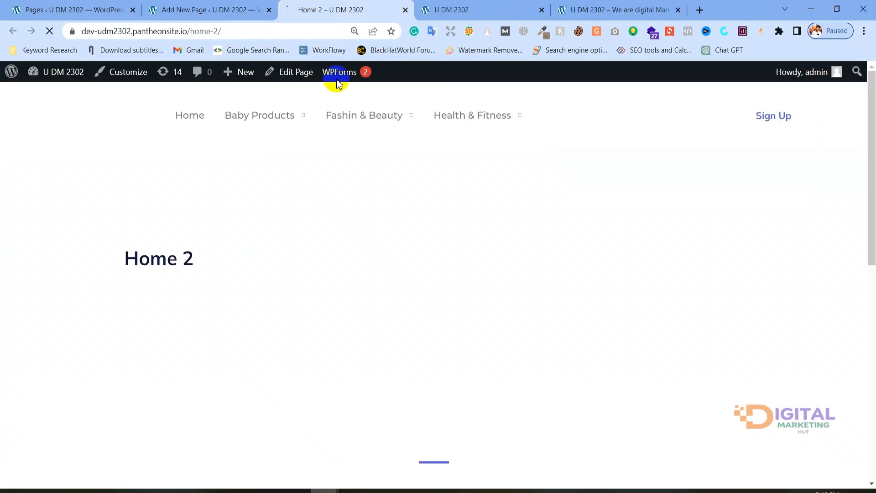
scroll(609, 158, down, 3)
scroll(597, 232, down, 8)
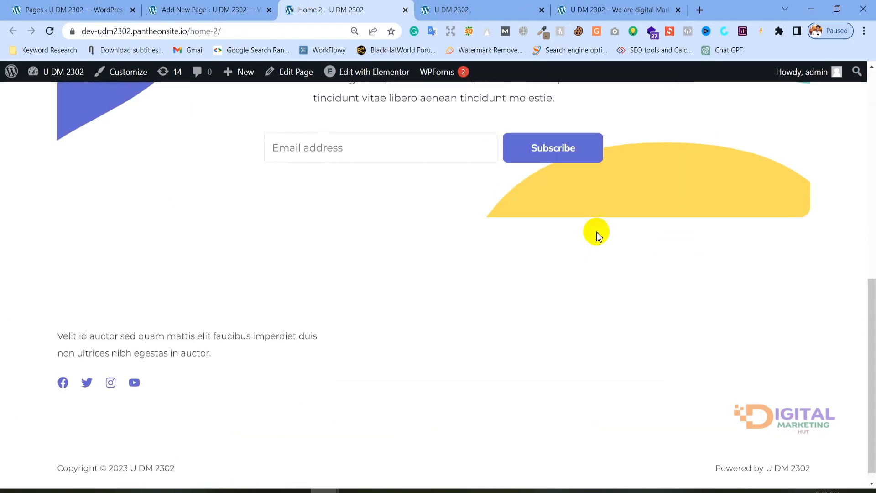
scroll(596, 233, up, 8)
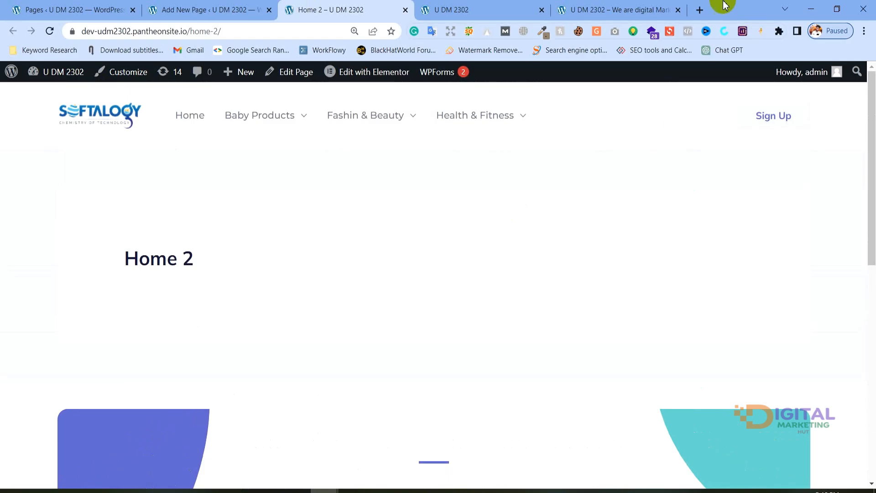
click(594, 9)
scroll(481, 212, down, 8)
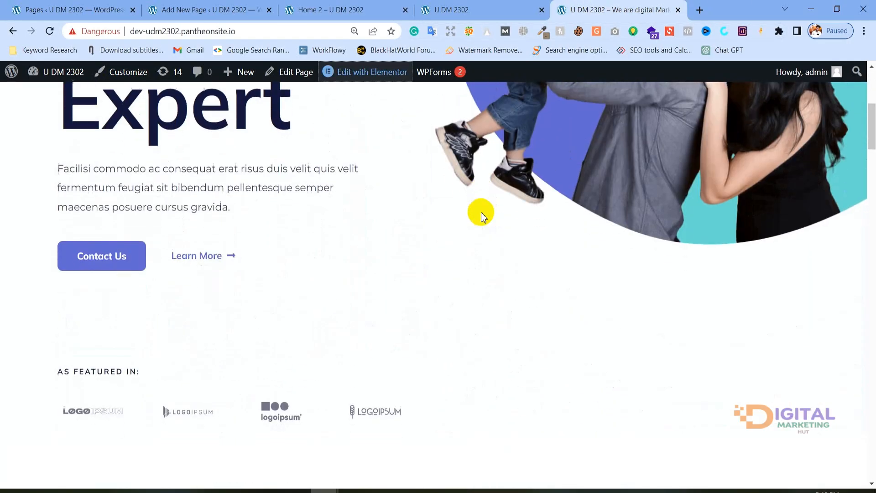
Step: Check the header and Elementor options on the published Home 2 page, and refresh the admin page list to find its entry
click(440, 7)
click(332, 8)
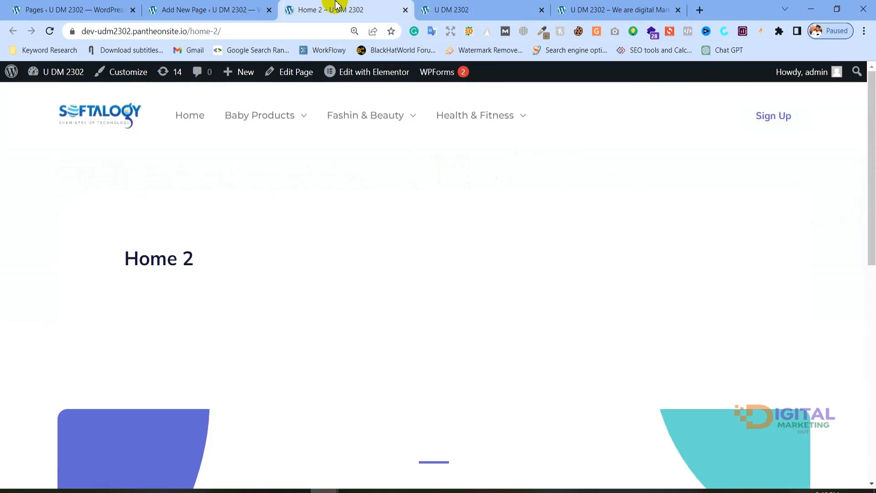
mouse_move(365, 115)
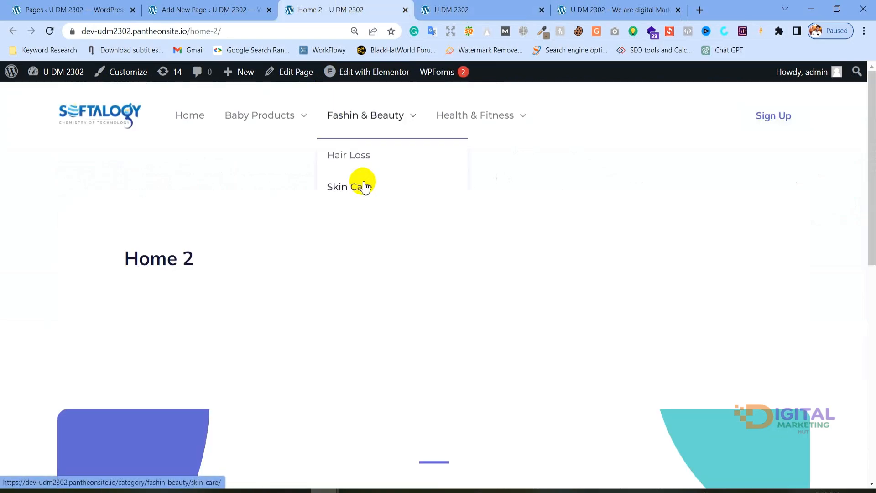
mouse_move(352, 74)
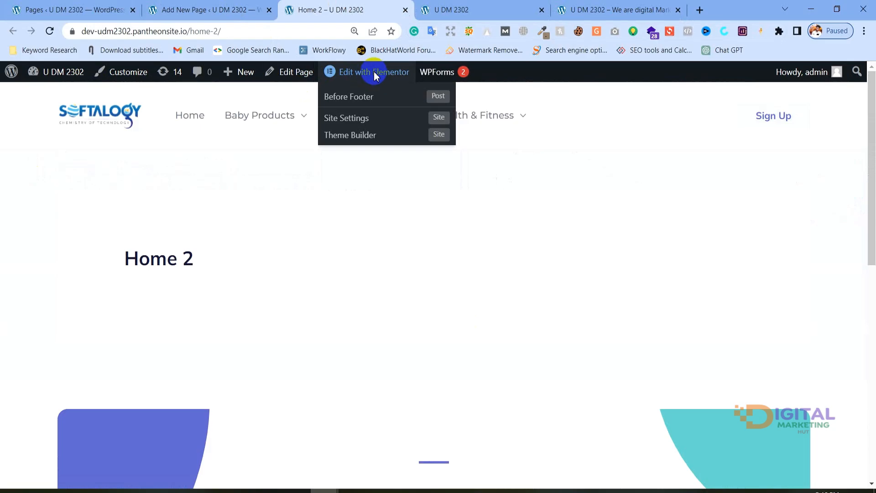
click(180, 6)
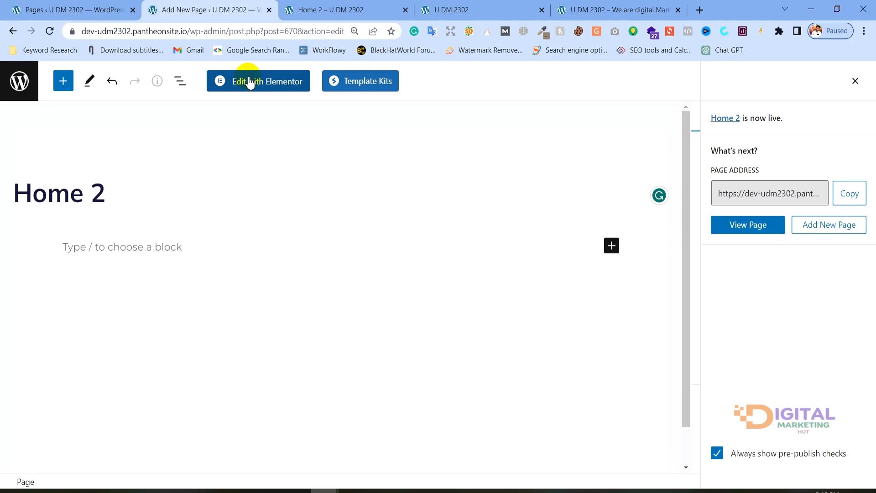
click(64, 10)
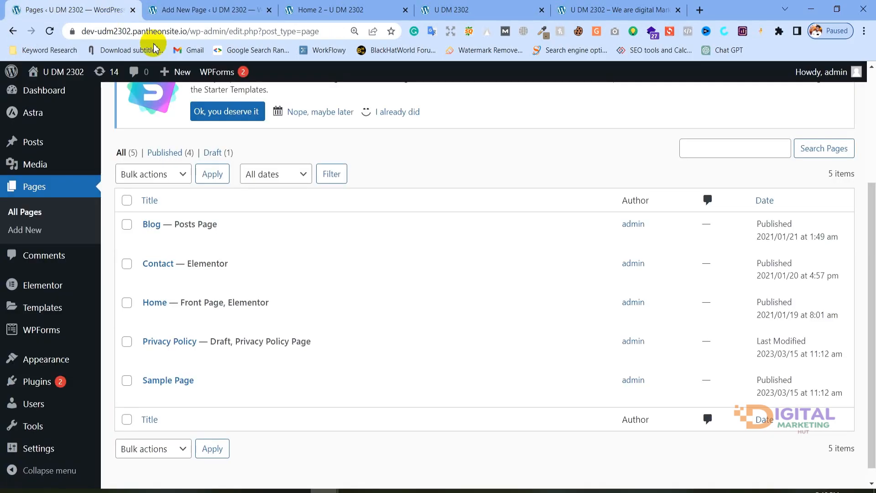
click(49, 31)
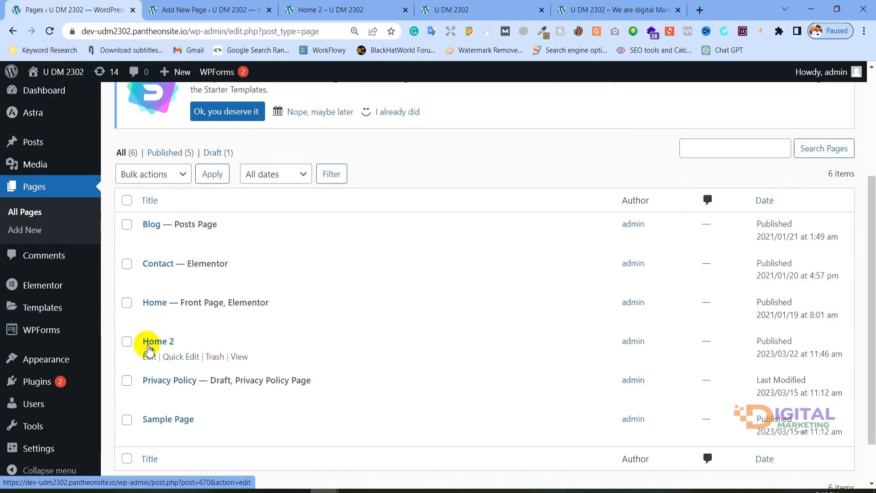
Step: Open Home 2 in the Elementor editor, close its published-page tab, and look through the available widgets
click(232, 9)
click(273, 90)
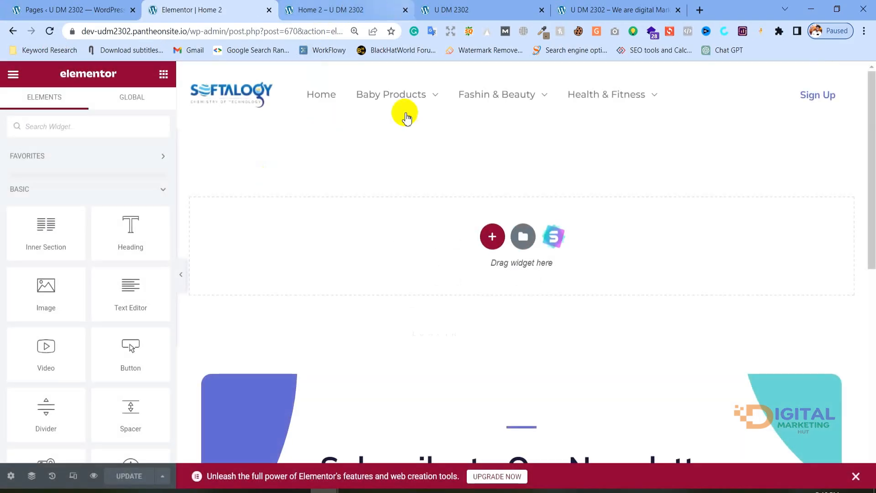
click(406, 10)
scroll(68, 247, down, 5)
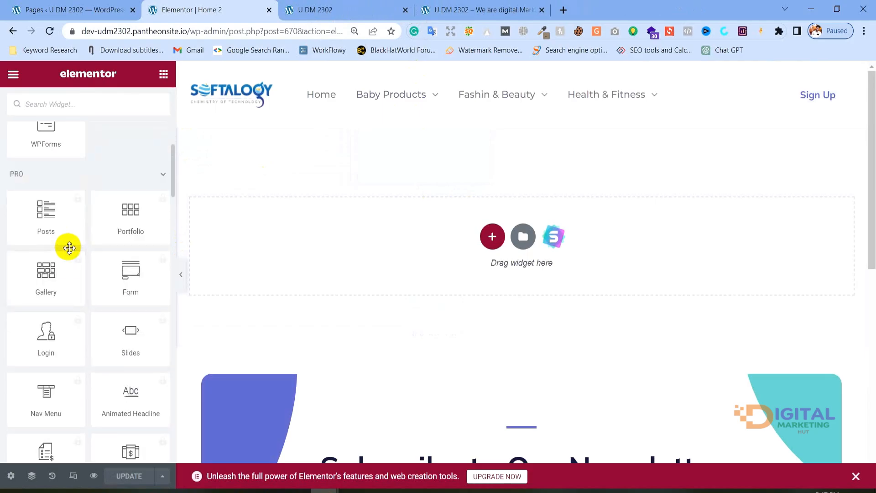
scroll(68, 228, up, 5)
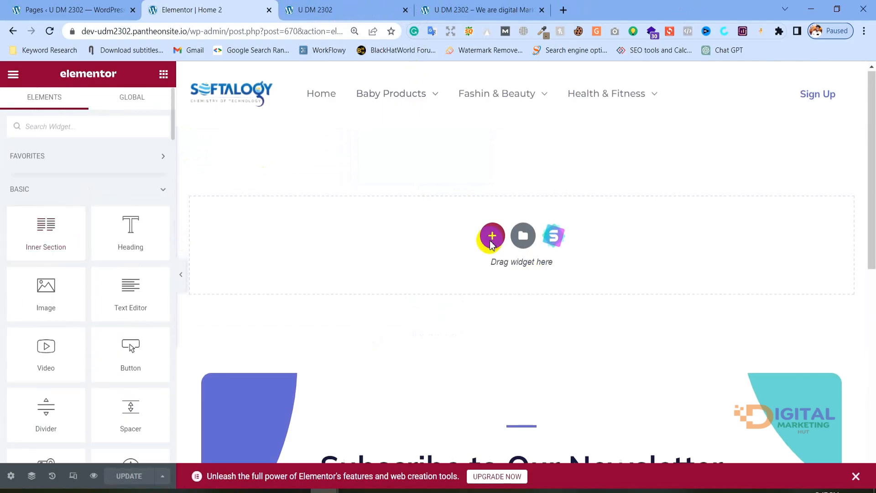
Step: Refresh the admin page list, compare the Home and Home 2 entries, and return to Home 2's Elementor editor
click(64, 9)
click(50, 31)
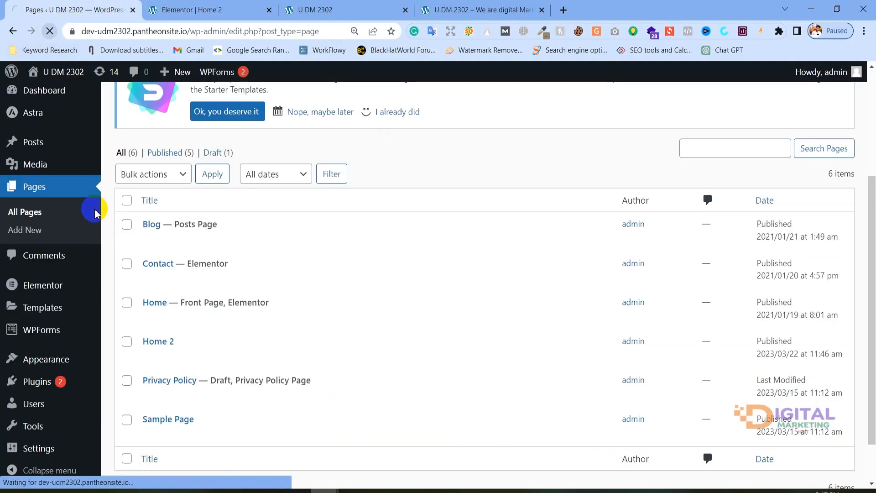
scroll(223, 283, down, 1)
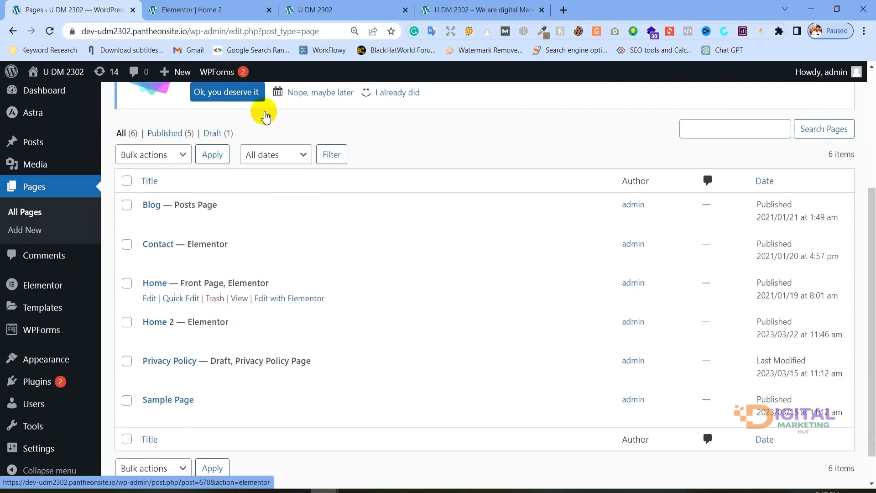
click(218, 11)
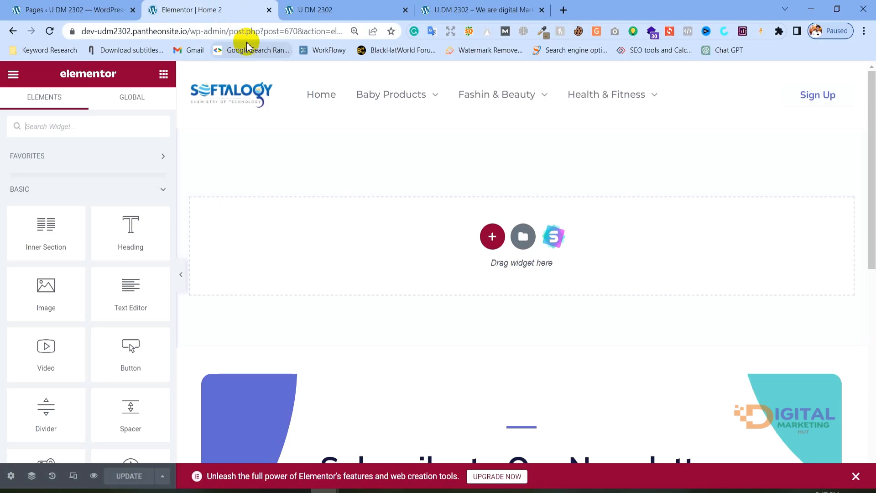
Step: Switch to the live homepage and outline its Child Care Expert hero section with a screenshot selection about 1845x837 px, discarding the capture
click(333, 8)
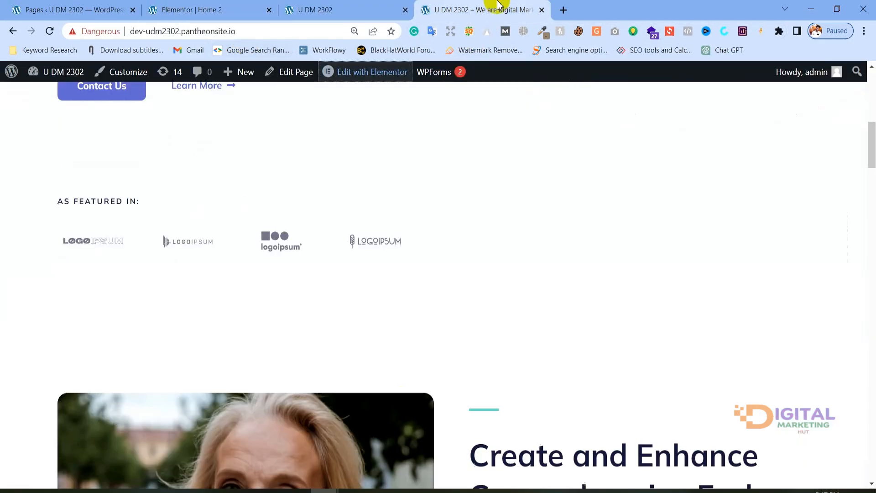
click(495, 10)
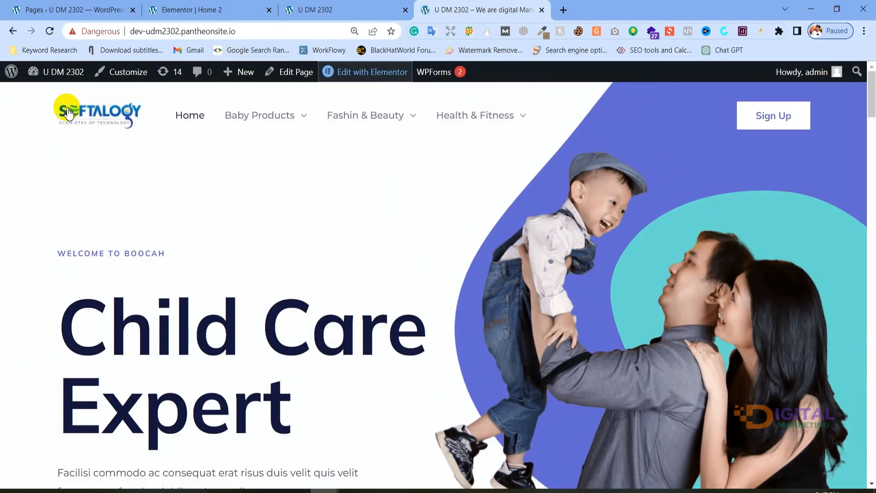
mouse_move(270, 111)
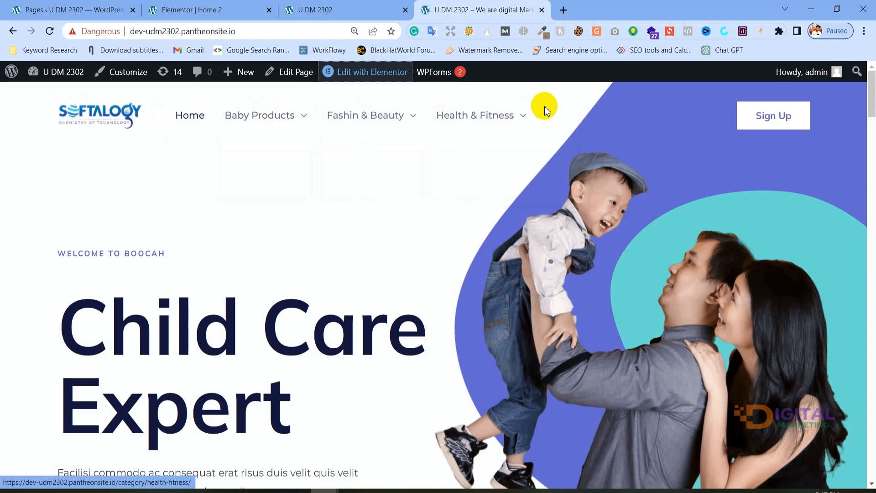
scroll(577, 138, down, 1)
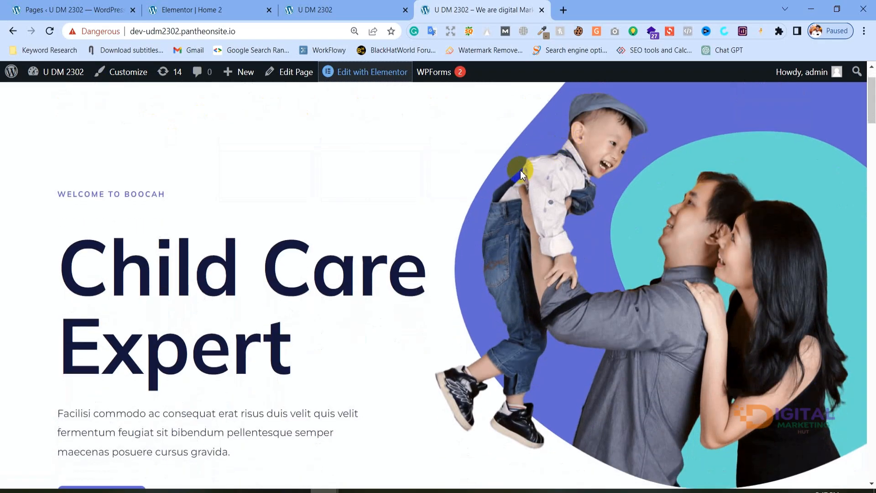
key(Print)
drag(26, 82, 249, 127)
drag(305, 140, 867, 479)
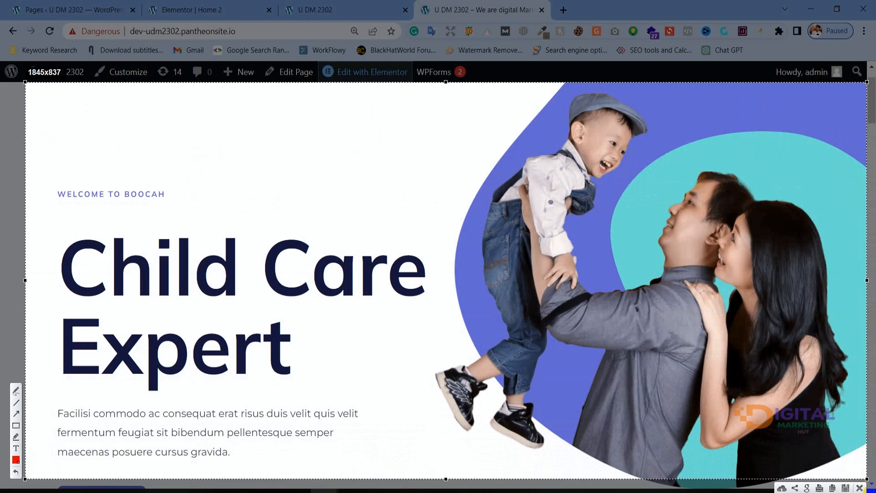
click(859, 488)
Step: Outline the blank band between the Contact Us button and the "As Featured In" row with a selection about 1880x153 px, discarding it
scroll(589, 322, down, 1)
scroll(589, 321, down, 3)
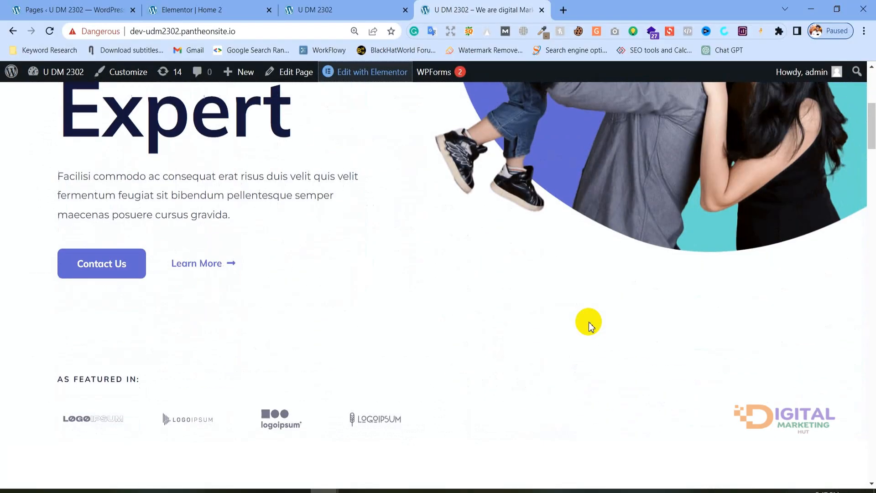
key(Print)
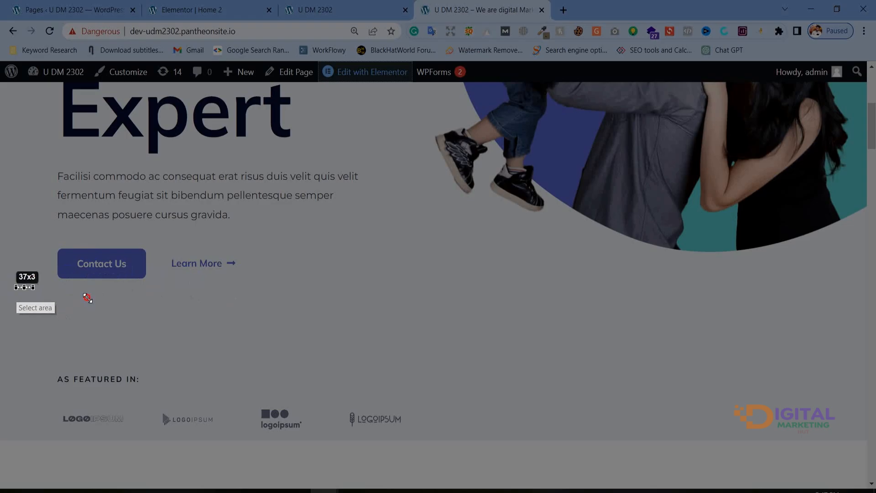
drag(16, 286, 875, 365)
drag(577, 315, 552, 310)
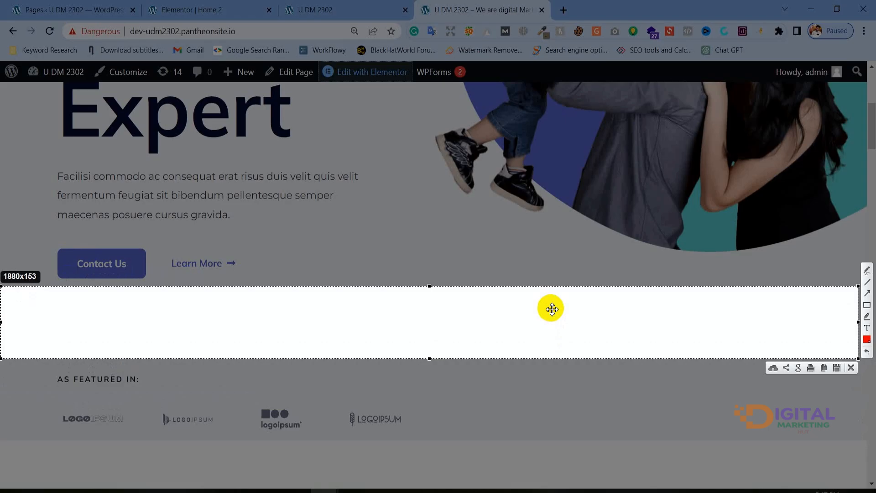
click(850, 368)
Step: Outline the blank space above the "Create and Enhance Comprehensive Early Childhood Systems" section with a selection about 1816x246 px, discarding it
scroll(429, 273, down, 4)
scroll(296, 289, down, 1)
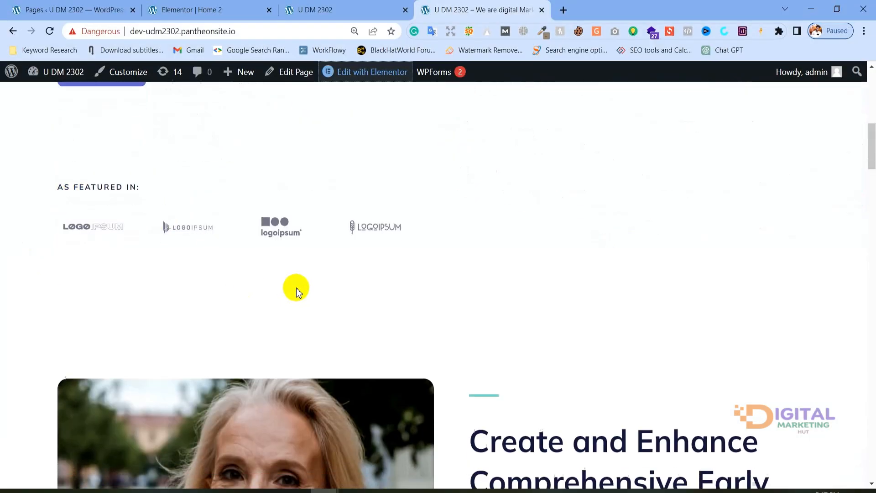
scroll(417, 392, down, 2)
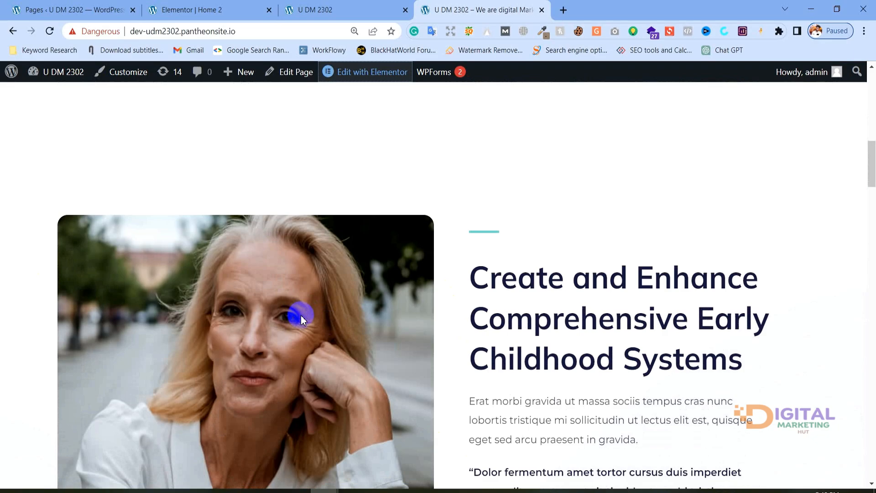
key(Print)
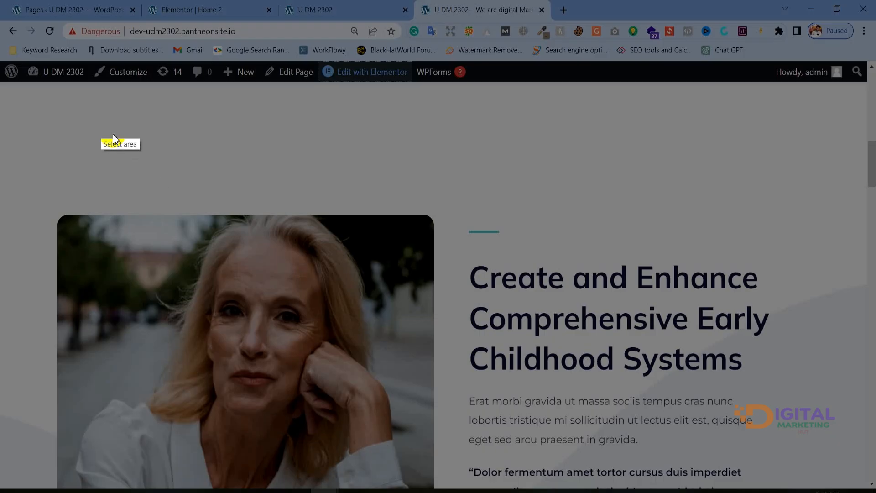
drag(47, 78, 332, 140)
drag(450, 159, 875, 193)
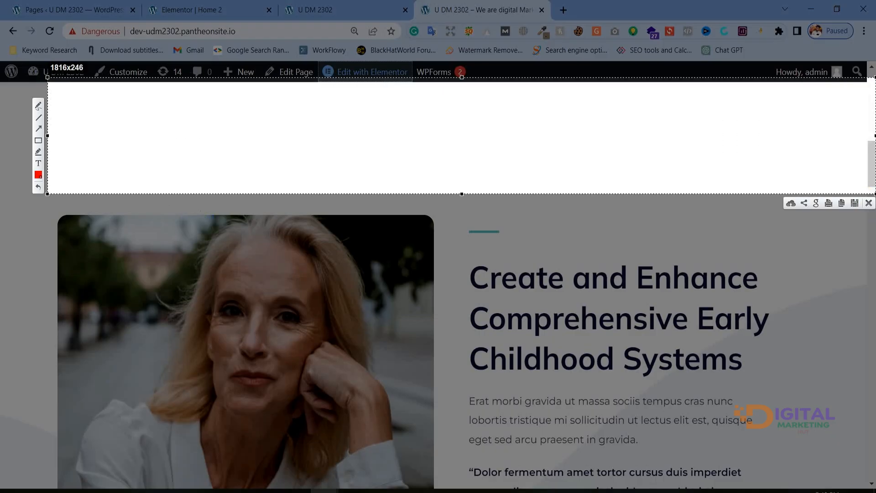
click(869, 203)
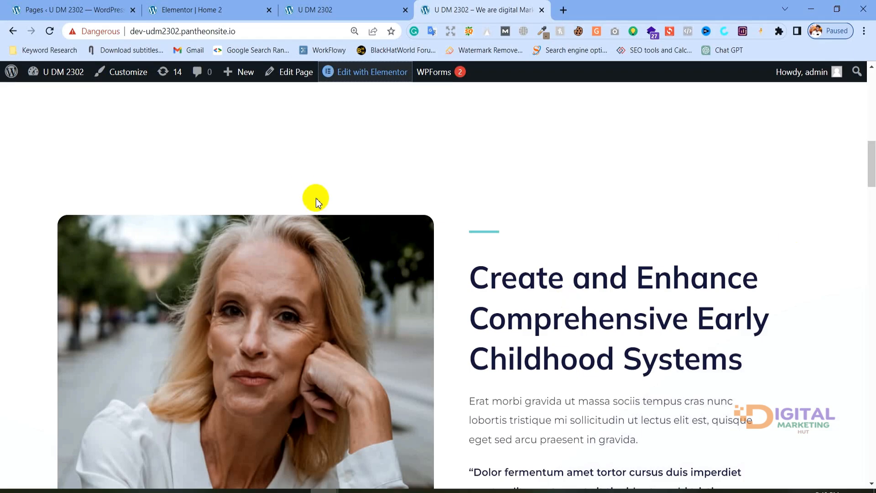
Step: Review the live homepage's sections from the hero through Featured Articles to the "What They Say" testimonials, and recheck the hero through Featured Articles
scroll(271, 258, up, 1)
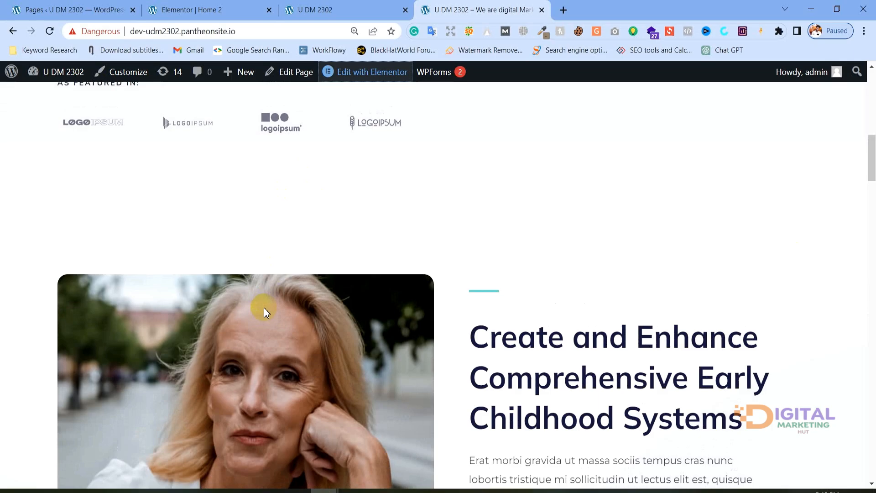
scroll(237, 294, up, 9)
scroll(249, 242, down, 3)
scroll(131, 290, down, 3)
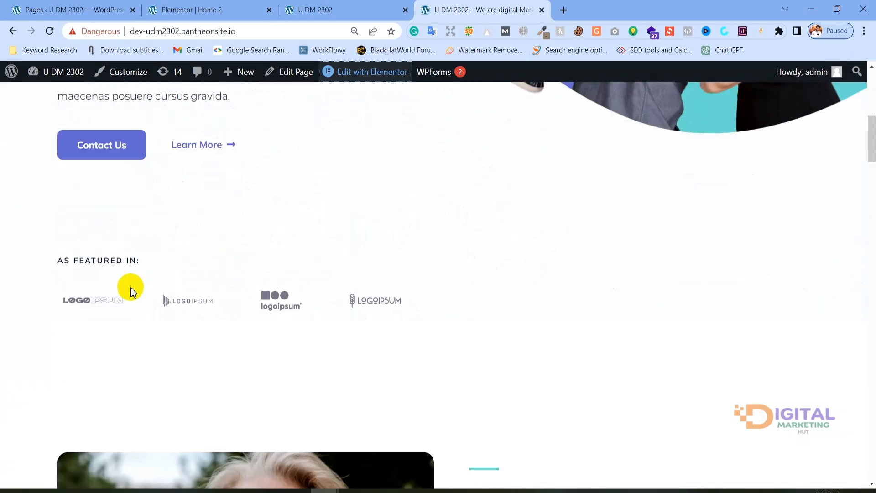
scroll(102, 285, down, 4)
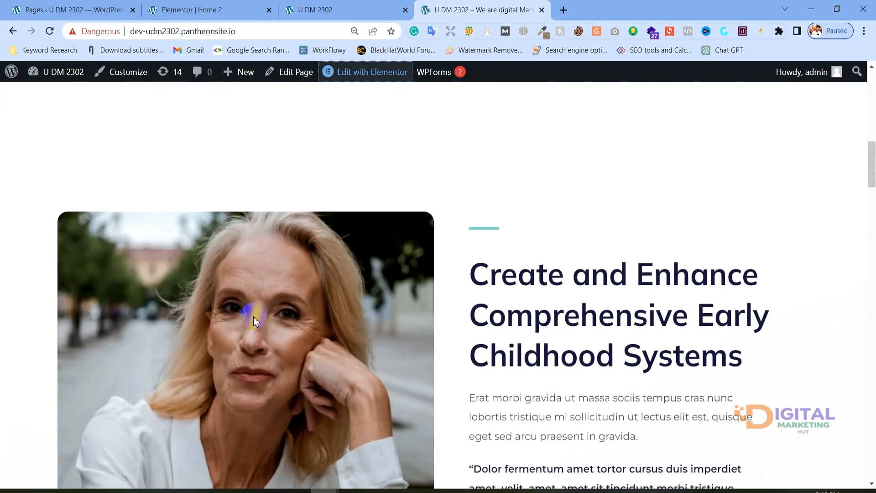
scroll(253, 317, down, 8)
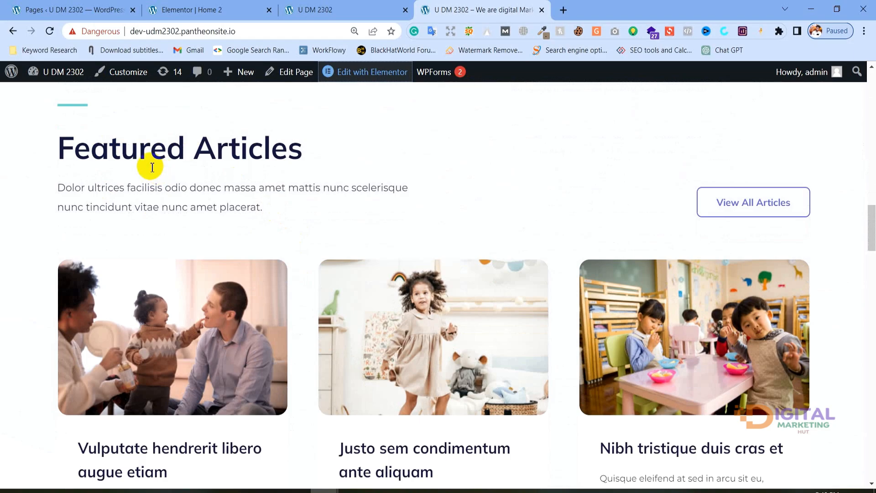
scroll(352, 225, down, 10)
scroll(473, 266, down, 10)
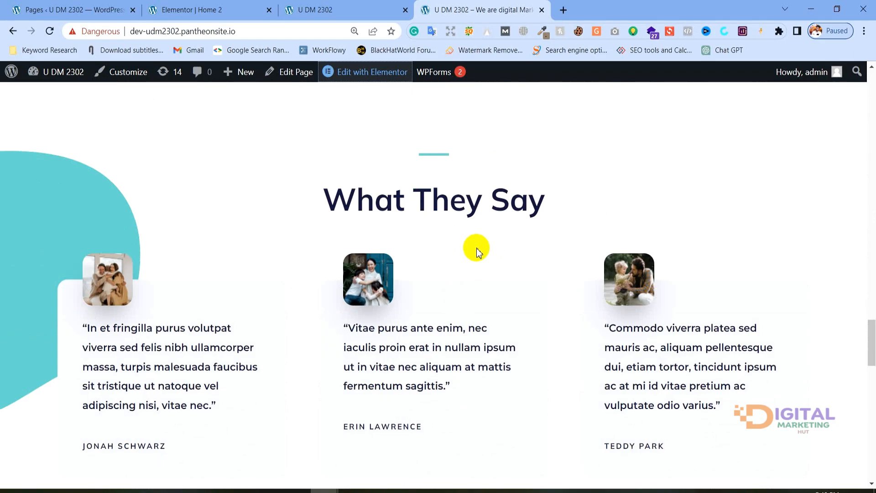
scroll(426, 311, up, 15)
scroll(426, 308, up, 5)
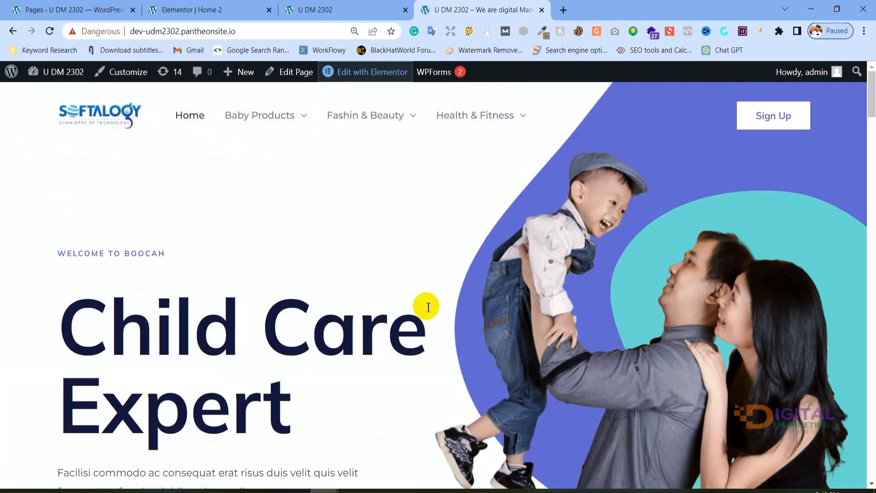
scroll(623, 145, down, 1)
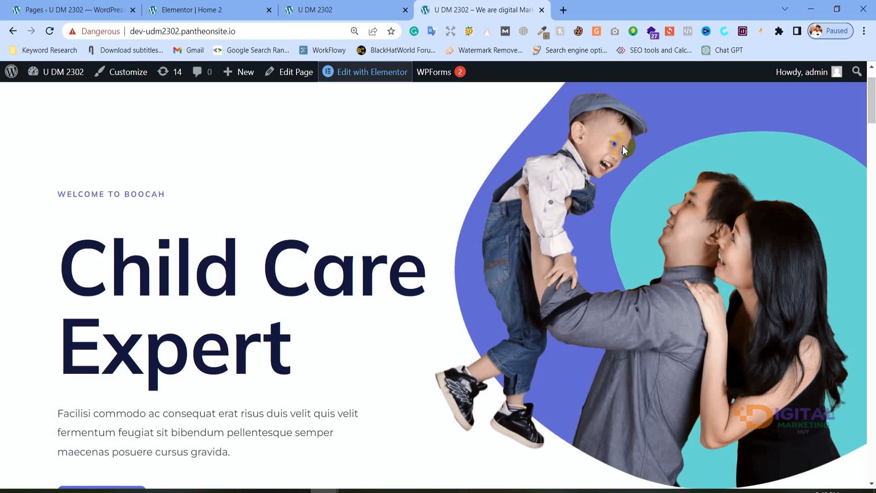
scroll(611, 247, down, 10)
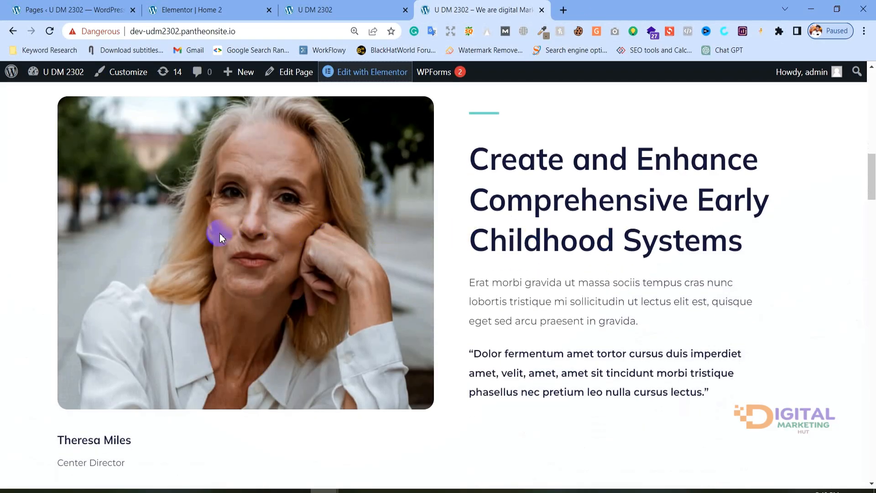
scroll(522, 214, down, 10)
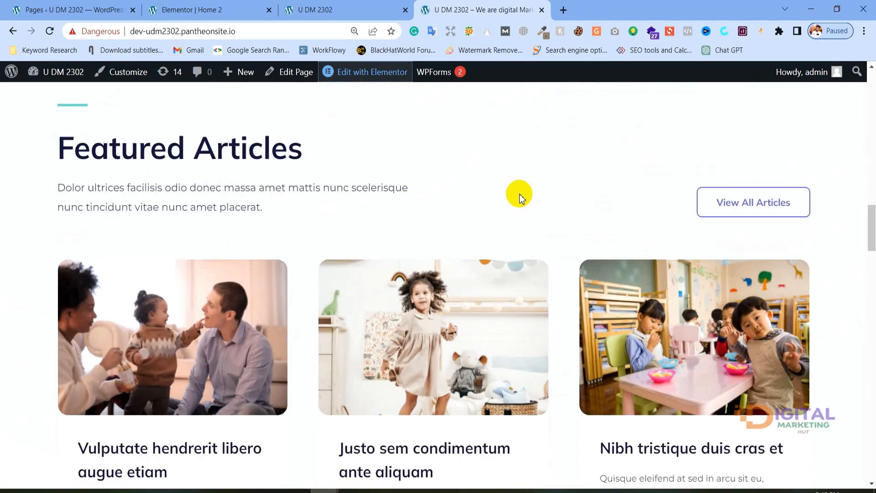
scroll(521, 197, down, 1)
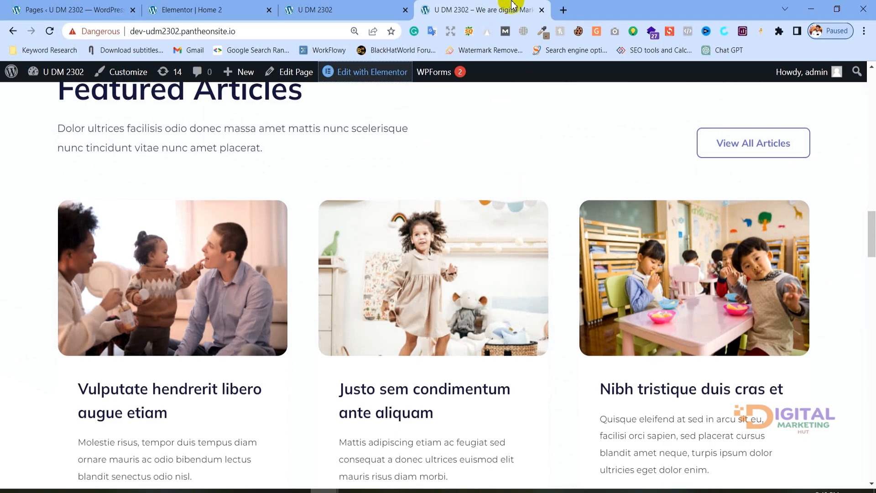
Step: Check the live homepage's Child Care Expert hero layout and add a section with two equal columns to the Home 2 page
click(147, 7)
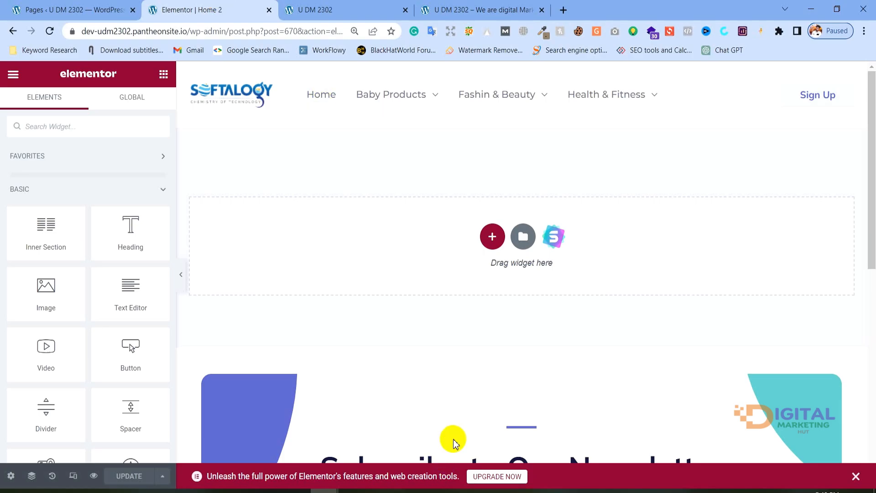
click(508, 6)
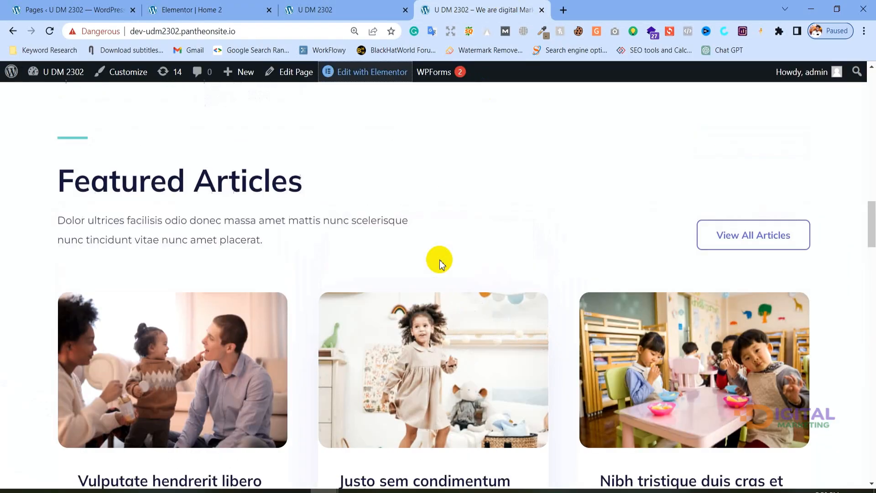
scroll(442, 251, up, 15)
scroll(346, 355, down, 1)
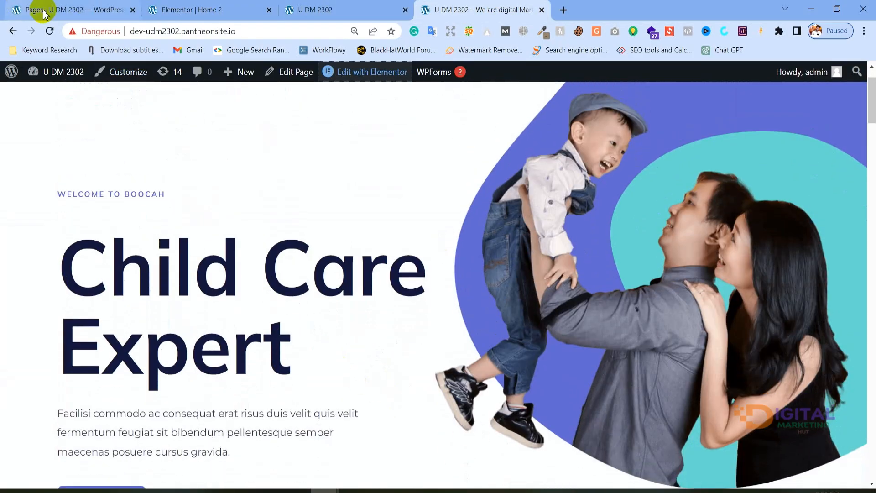
click(151, 6)
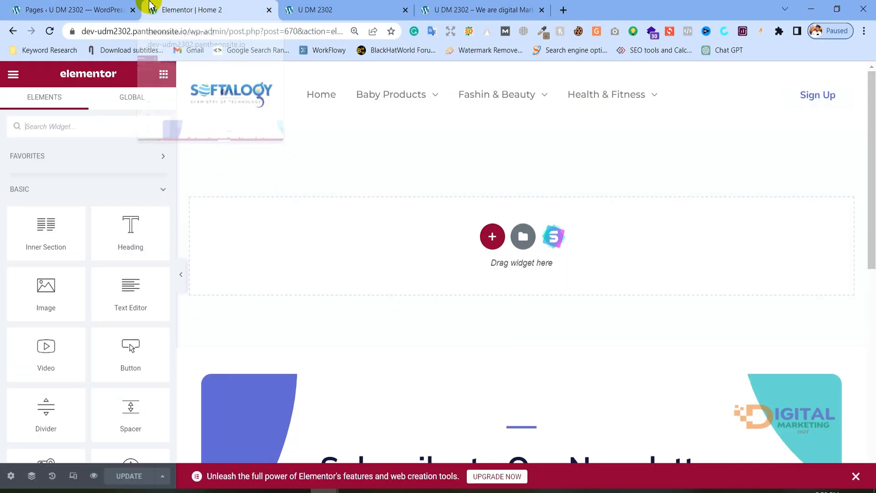
click(491, 239)
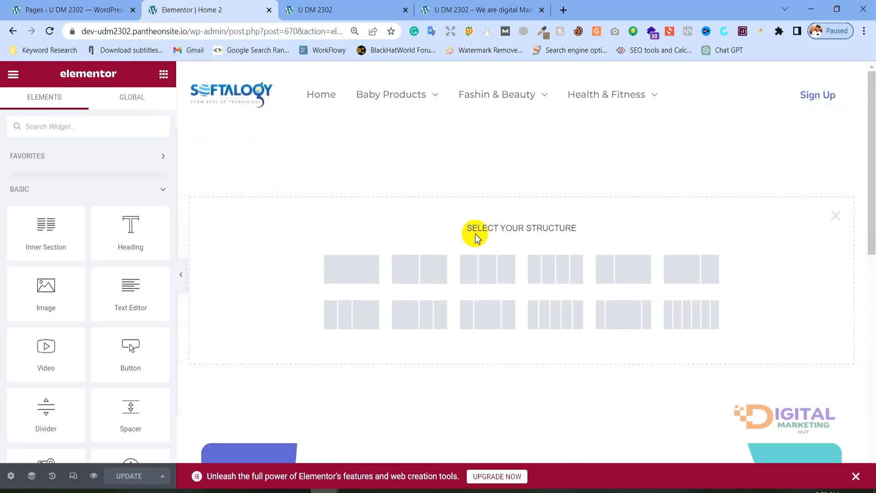
drag(468, 230, 596, 229)
click(598, 230)
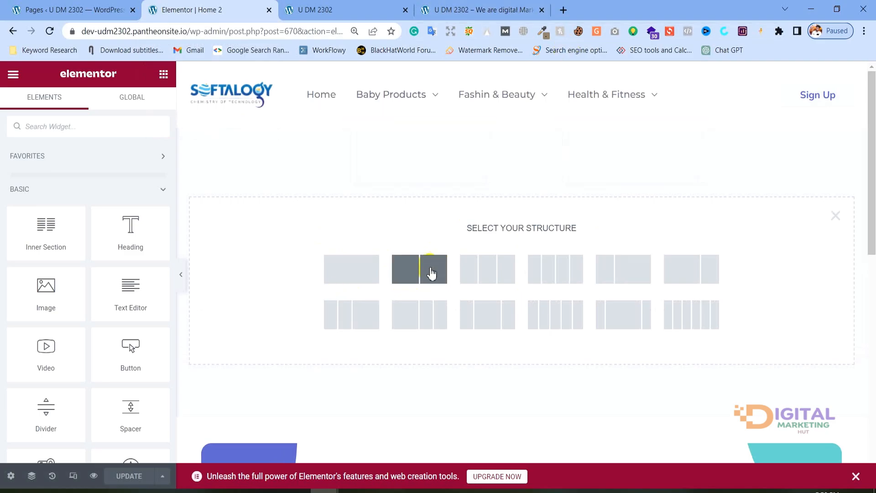
click(482, 7)
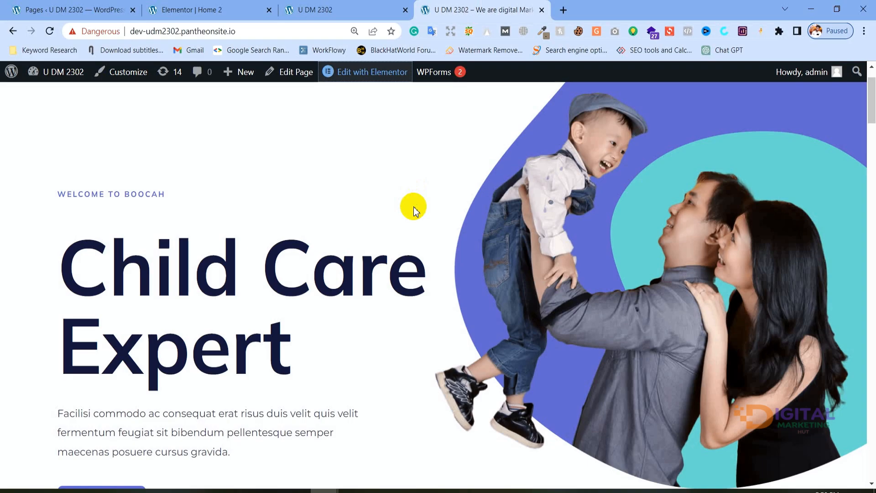
click(205, 9)
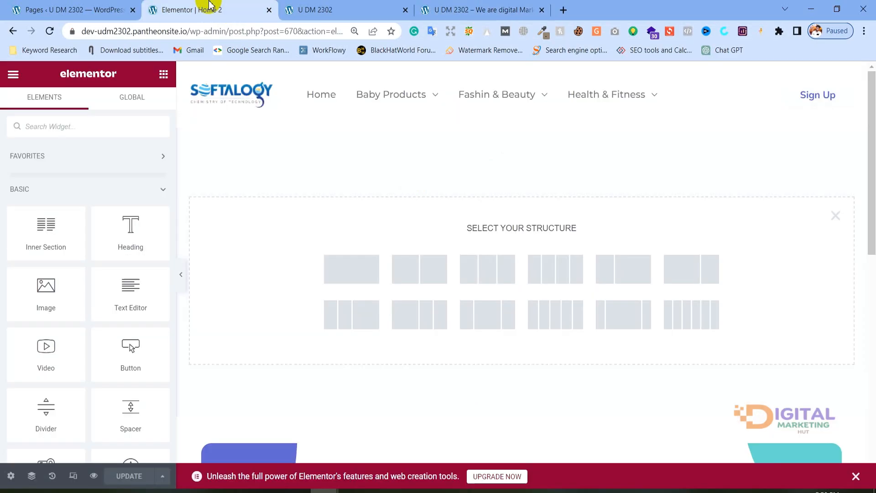
click(420, 274)
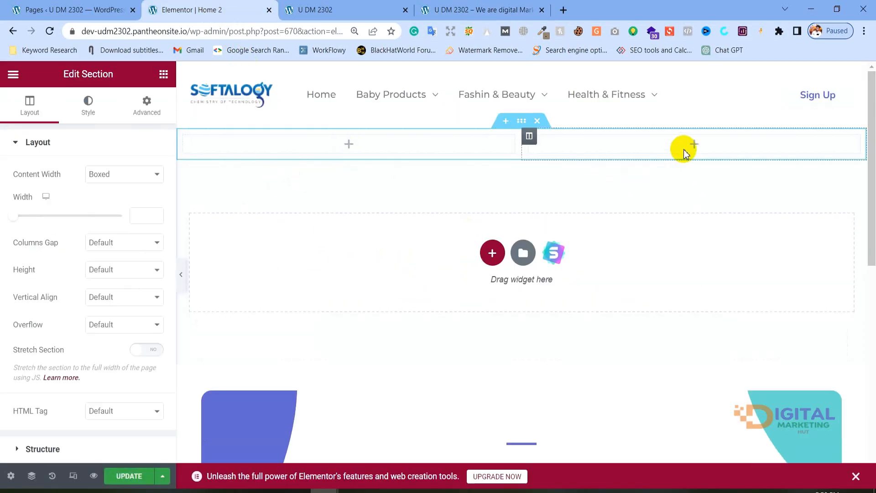
Step: Switch to the live homepage and inspect its "Welcome to Boocah" heading with the developer tools' element picker
click(491, 8)
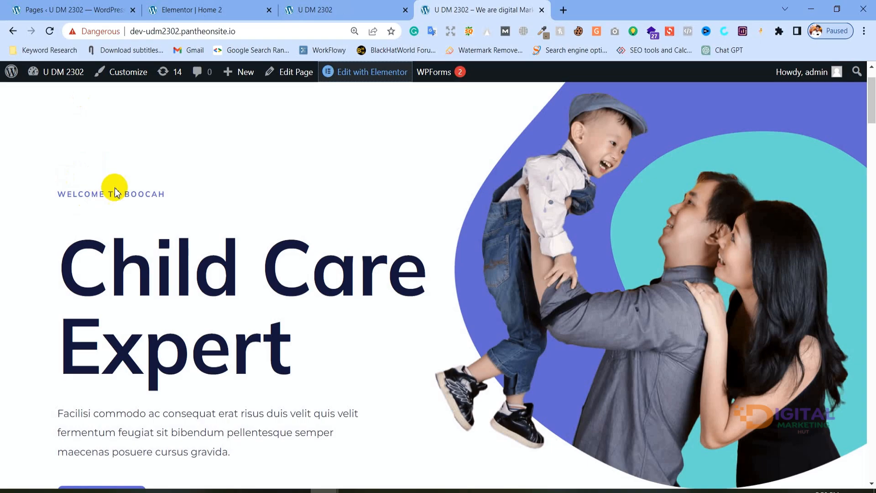
scroll(146, 160, down, 1)
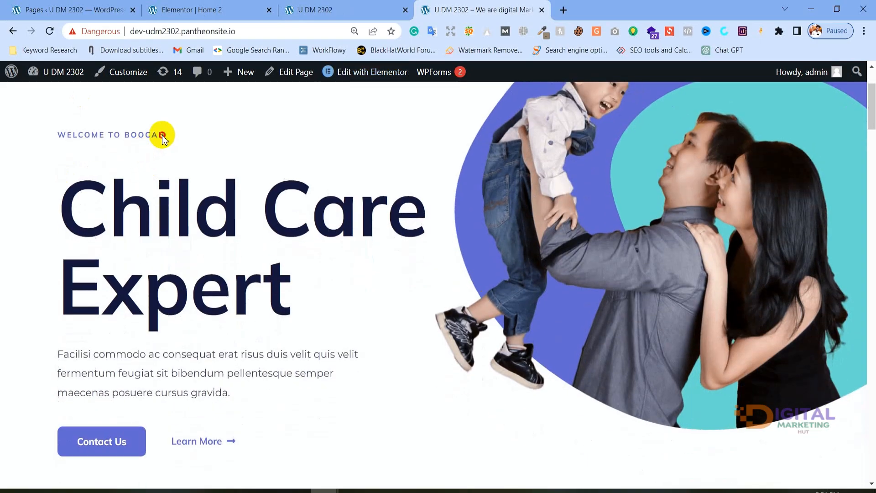
drag(165, 135, 59, 132)
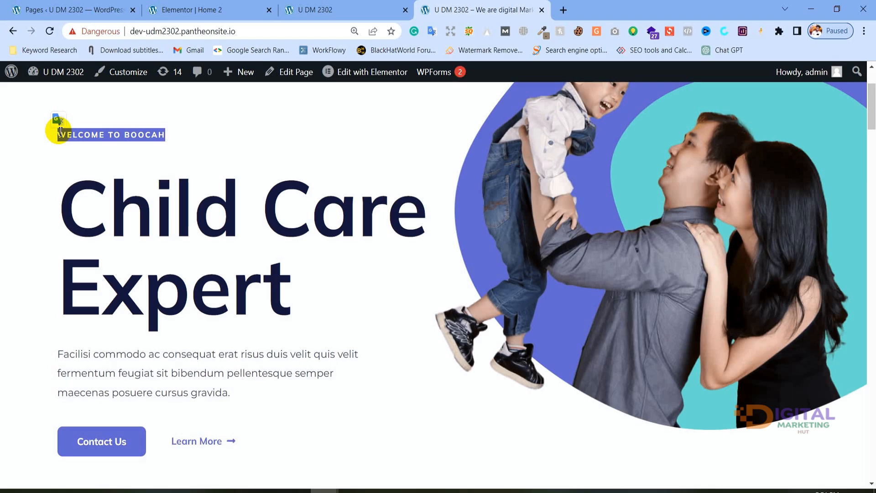
right_click(59, 133)
click(118, 235)
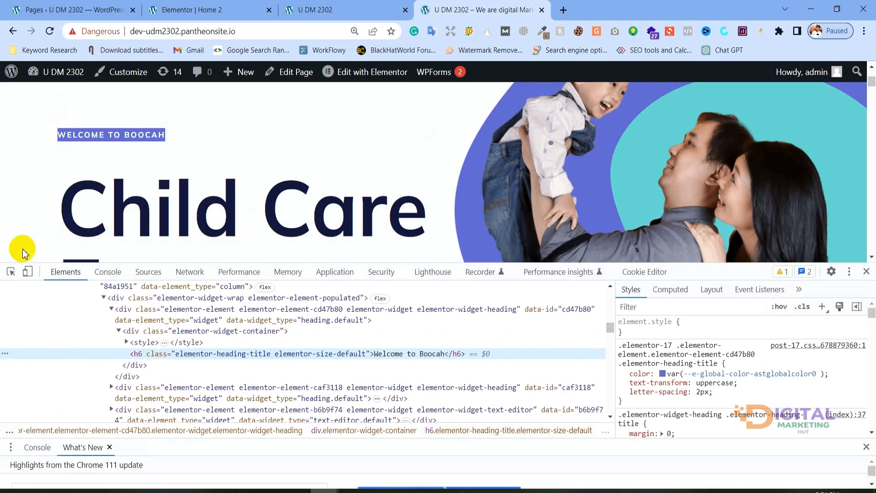
click(10, 271)
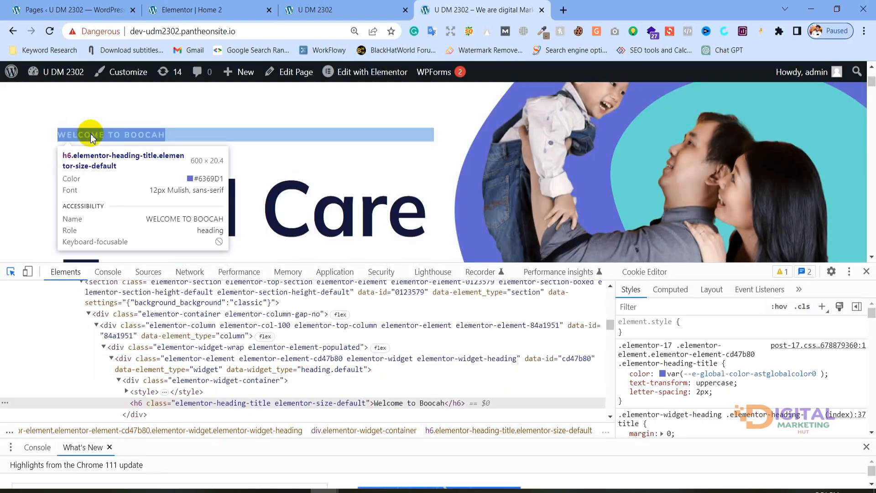
key(F12)
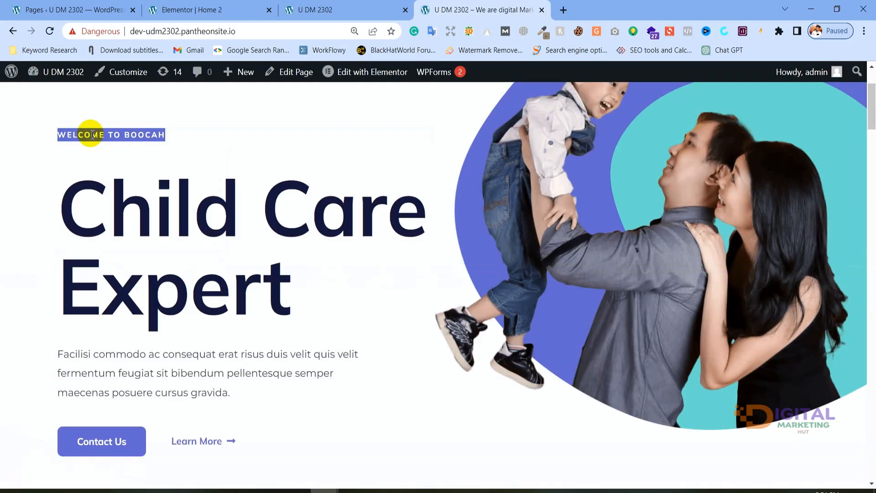
key(F12)
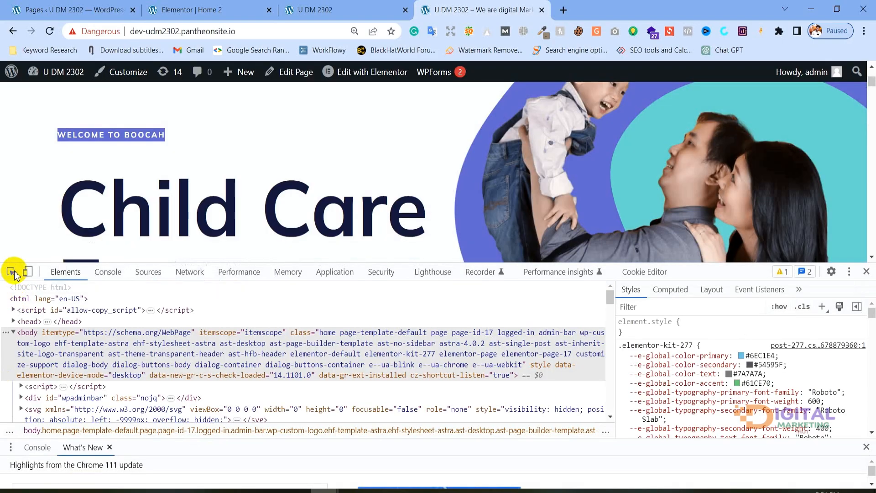
click(11, 272)
Step: Box the heading's inspection tooltip in red on a screenshot selection about 1919x720 px, discarding the capture
key(Print)
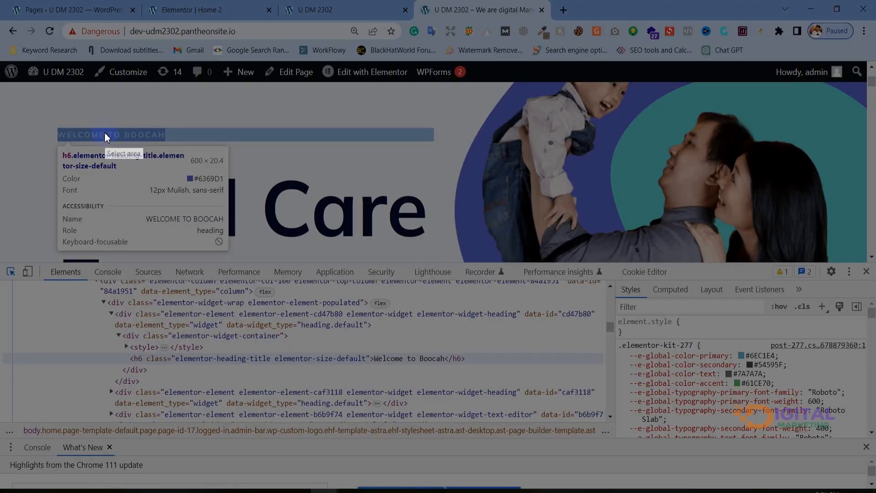
drag(1, 55, 872, 395)
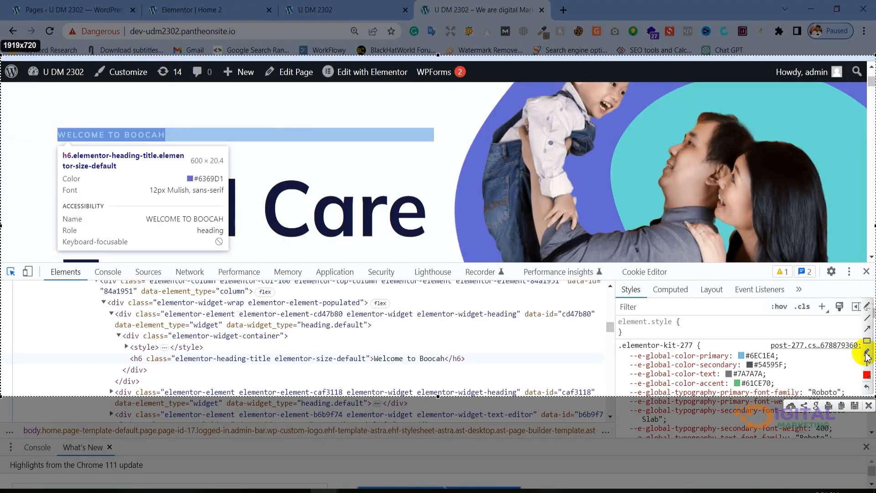
drag(54, 150, 242, 248)
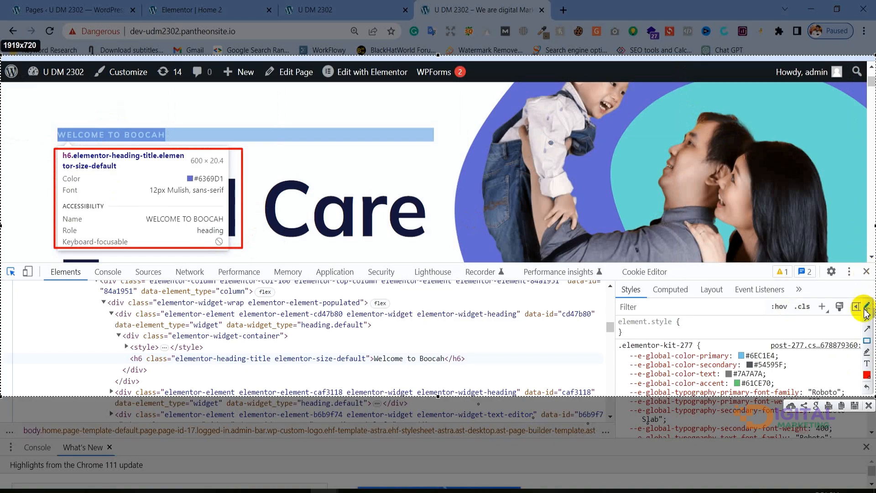
click(868, 405)
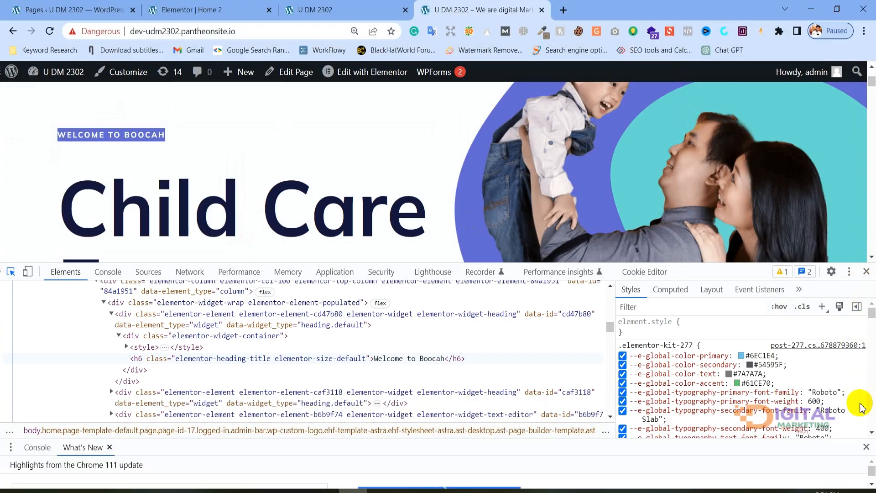
Step: Examine the "Welcome to Boocah" heading's inspection tooltip at a larger page zoom, restoring the zoom to 110%
key(ctrl+plus)
key(ctrl+plus)
scroll(313, 227, up, 3)
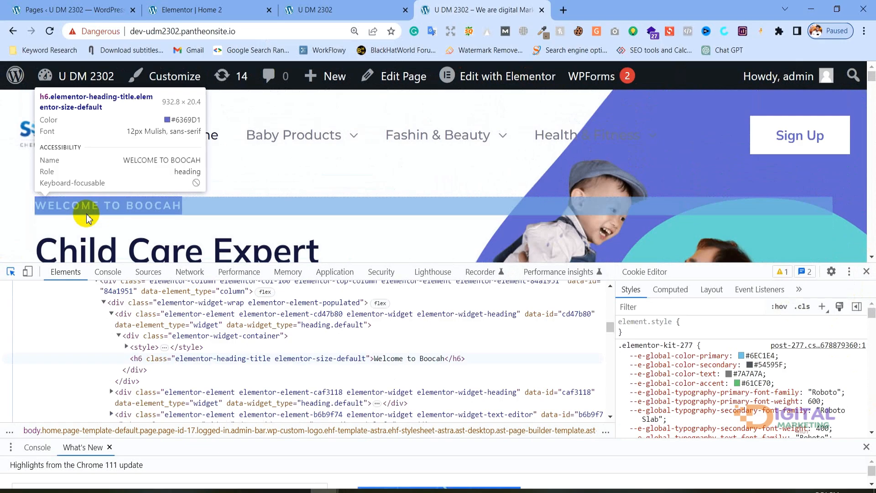
click(194, 212)
key(ctrl+minus)
key(ctrl+minus)
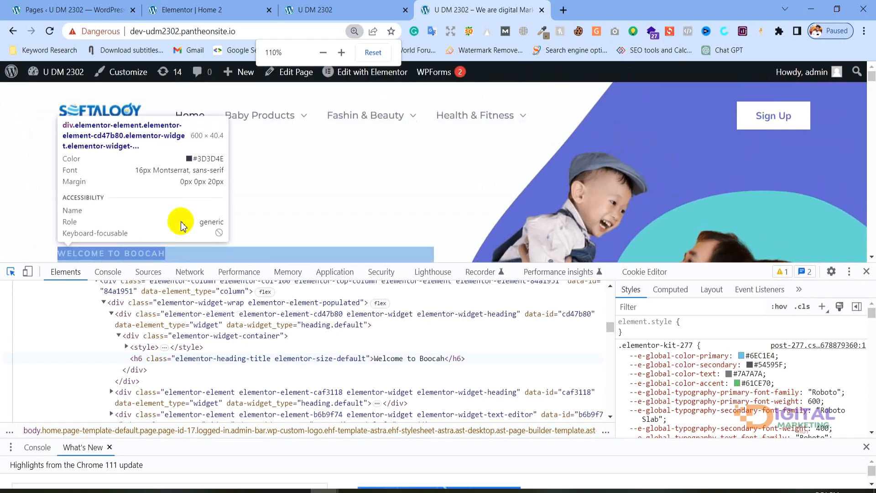
scroll(167, 183, down, 1)
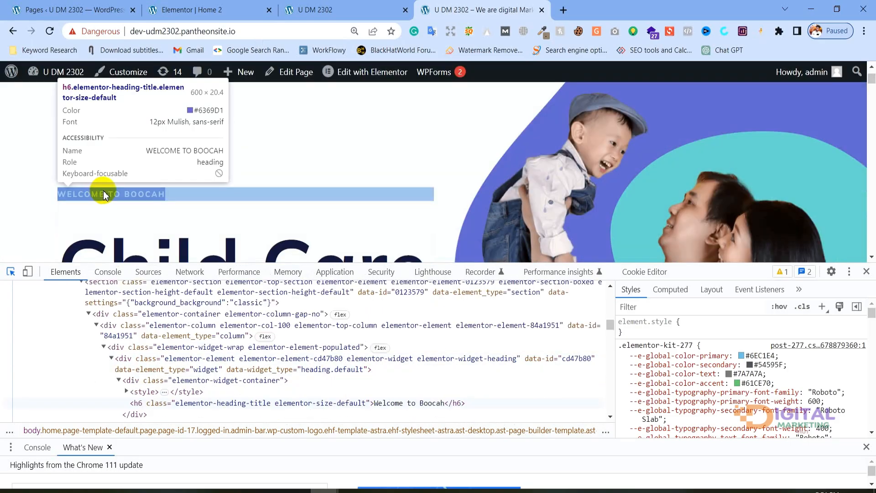
Step: Box the colour value, Font label and font family in the heading's tooltip on a screenshot selection about 970x539 px, discarding the capture
key(Print)
drag(1, 45, 443, 302)
click(452, 247)
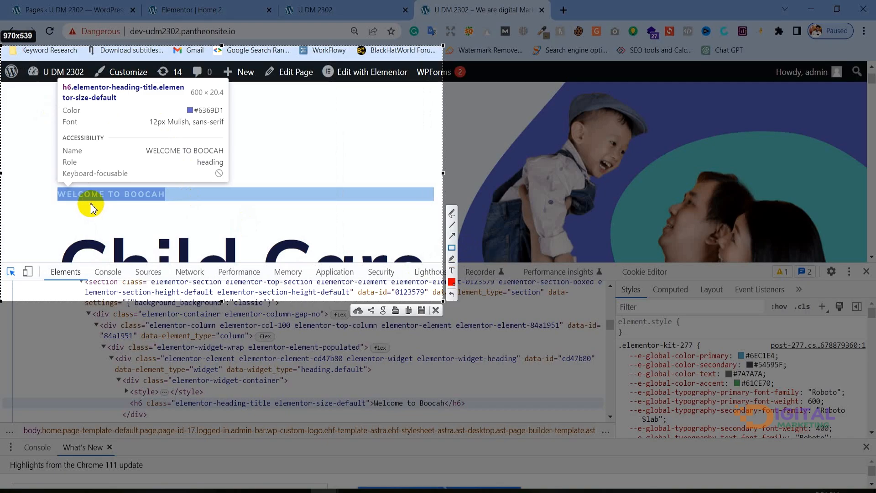
drag(182, 102, 229, 116)
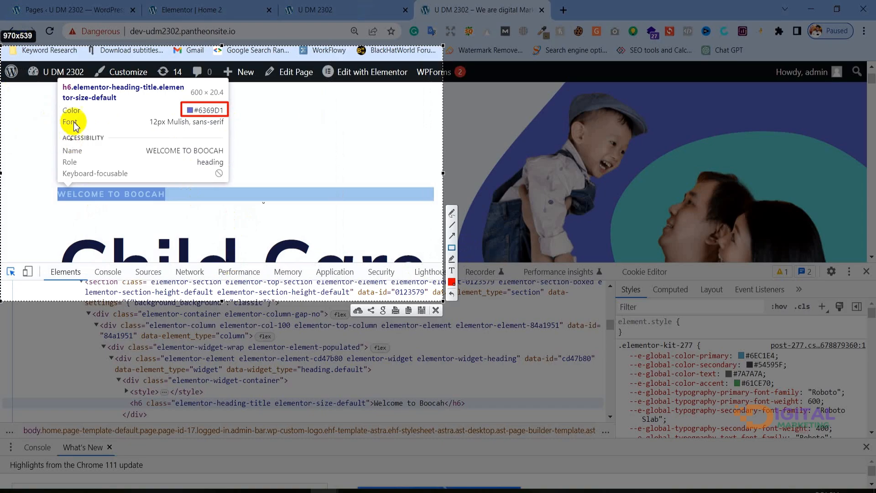
drag(59, 116, 81, 127)
drag(142, 116, 167, 128)
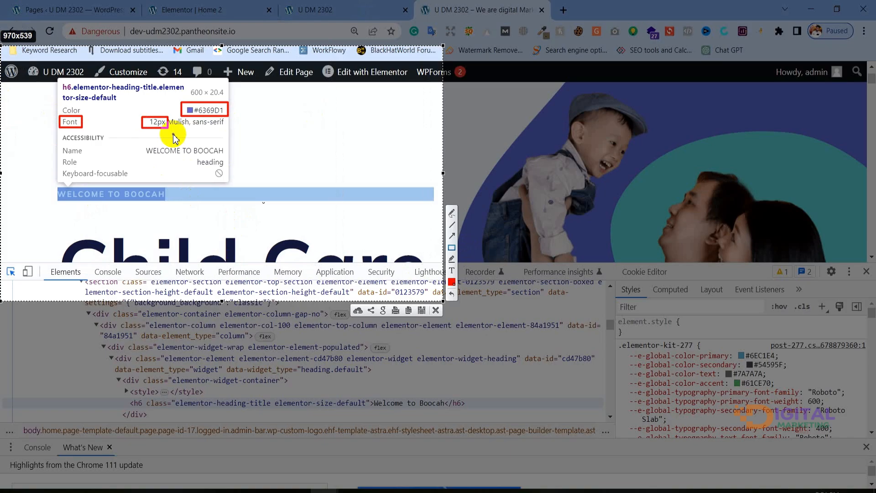
key(ctrl+z)
drag(167, 116, 227, 129)
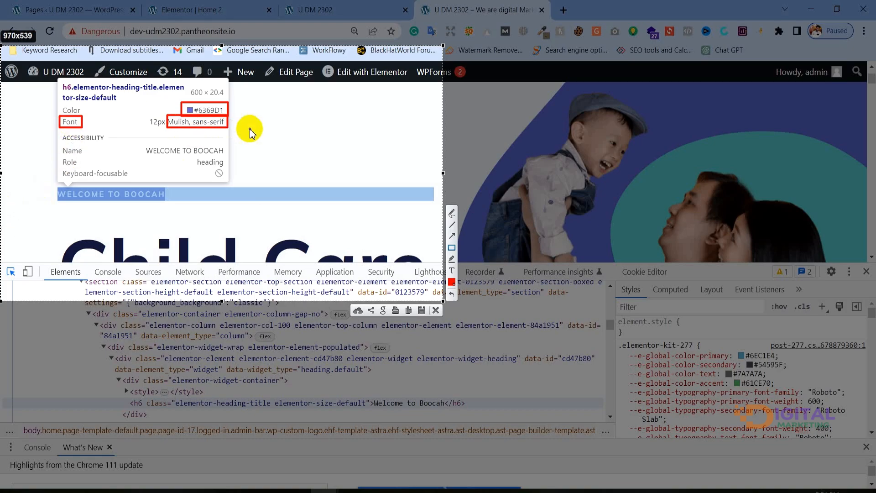
click(436, 311)
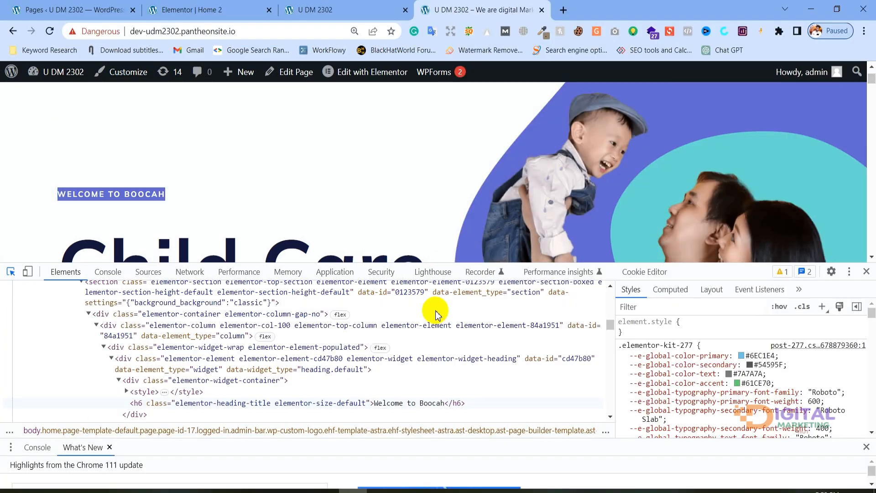
Step: Pick the "Welcome to Boocah" h6 heading with the element picker to load its CSS rules
scroll(738, 378, down, 5)
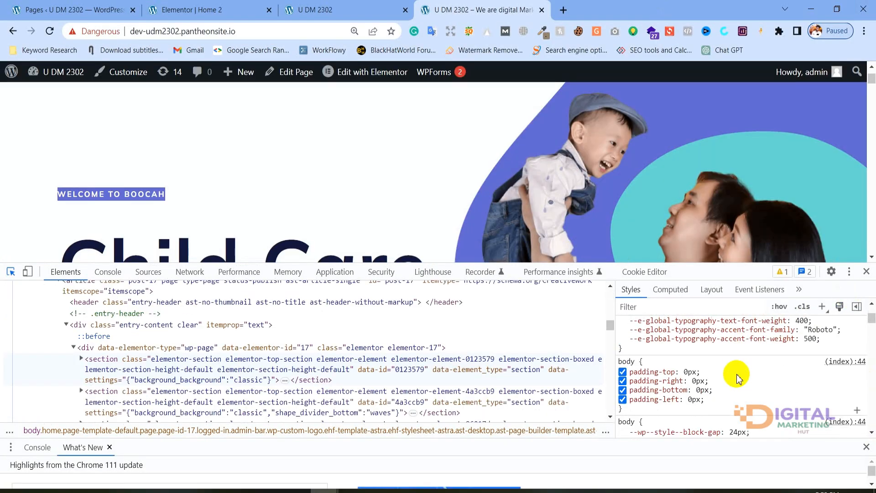
scroll(735, 374, down, 5)
scroll(735, 375, up, 8)
scroll(735, 375, down, 4)
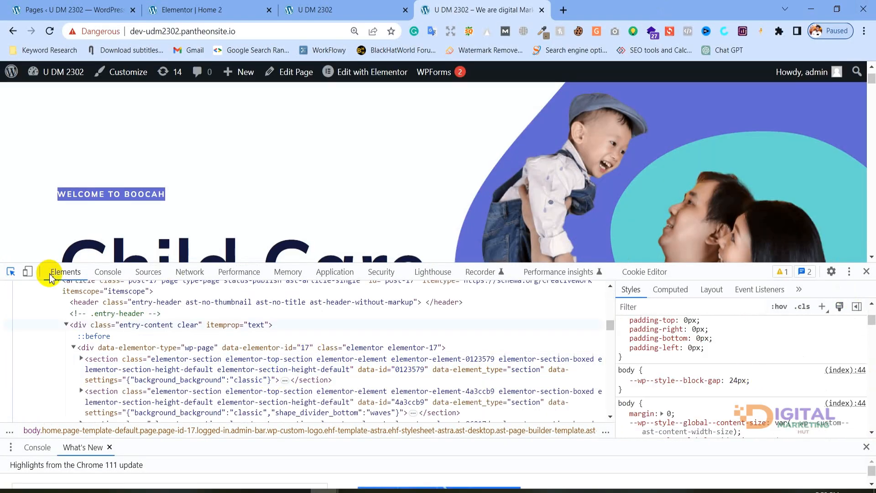
click(10, 271)
click(247, 194)
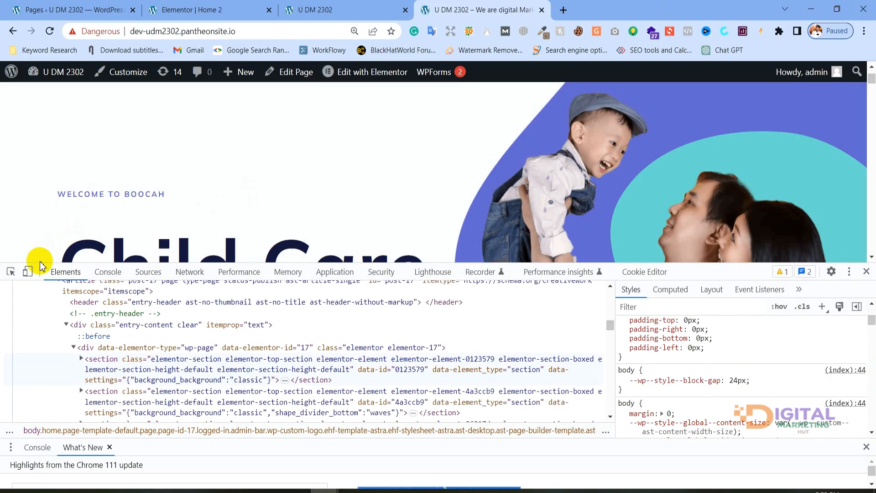
click(10, 272)
click(112, 194)
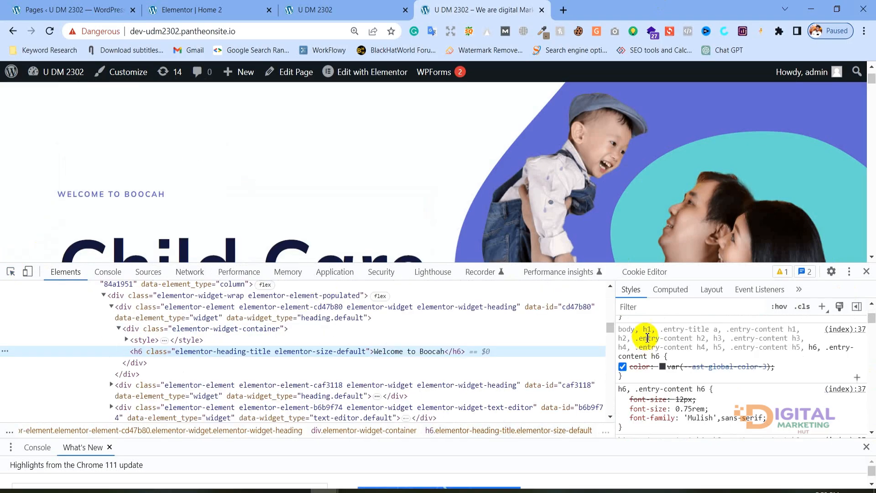
Step: Examine the heading's CSS rules, highlighting the font-family and both font-size values in the h6 rule and checking the neighbouring colour rules
scroll(712, 368, up, 3)
scroll(711, 369, down, 1)
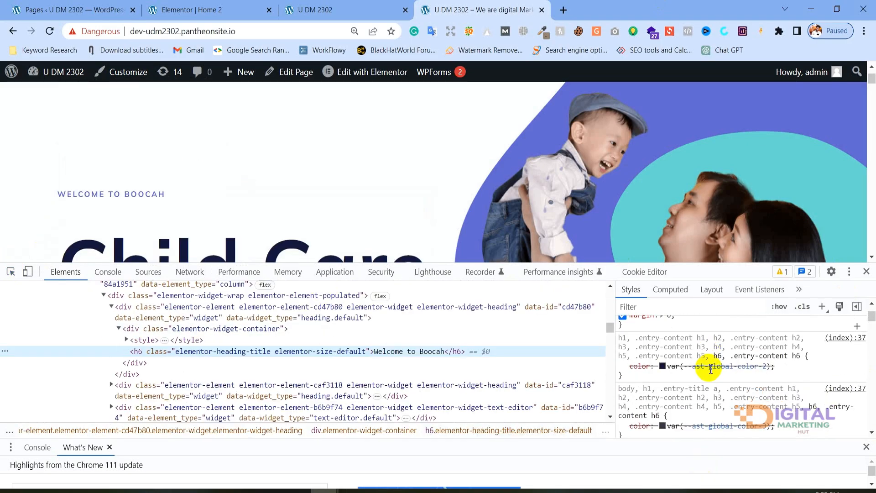
scroll(710, 370, up, 2)
scroll(704, 358, down, 1)
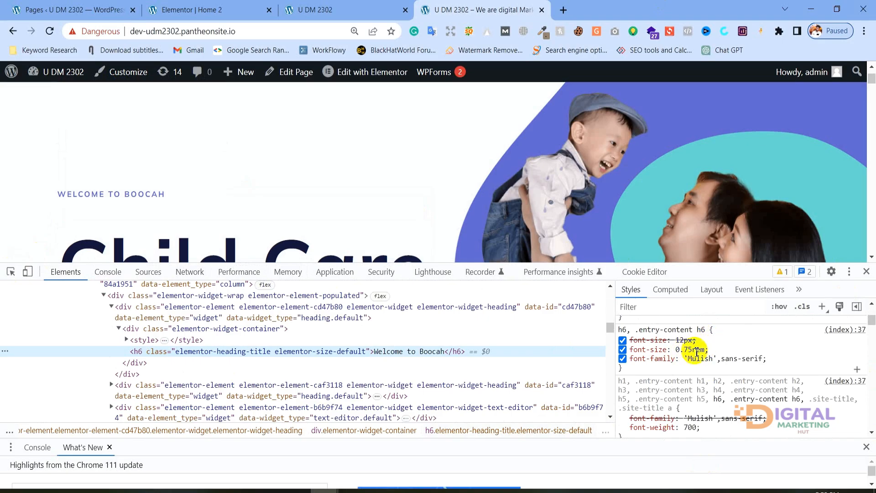
click(694, 358)
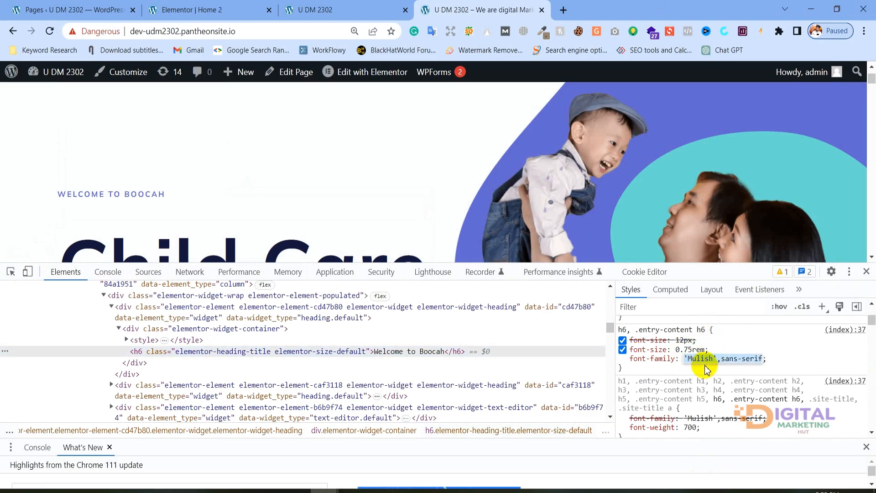
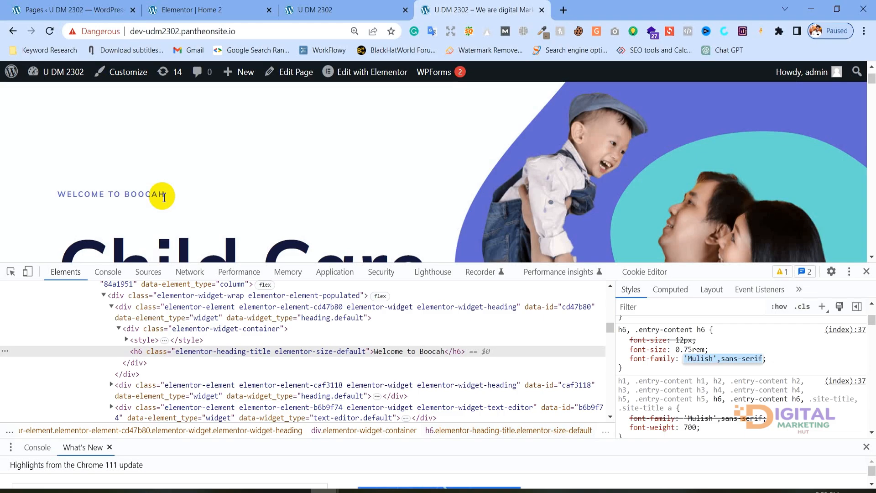
click(690, 350)
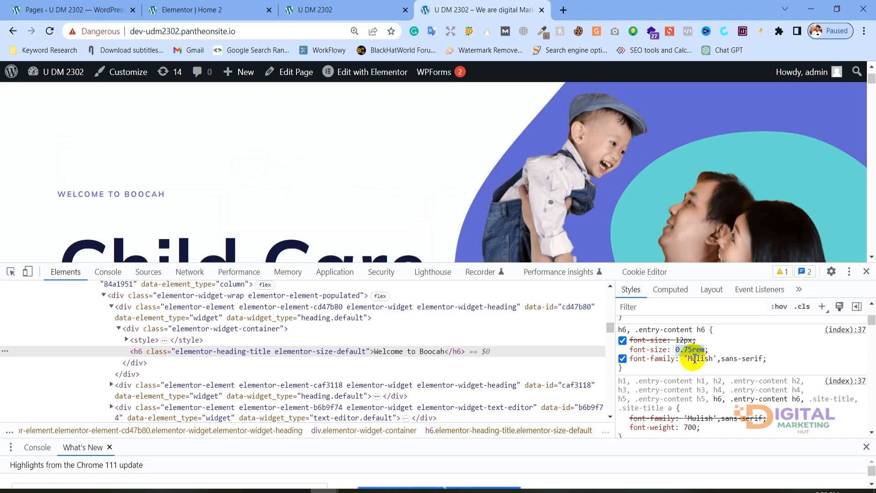
click(650, 341)
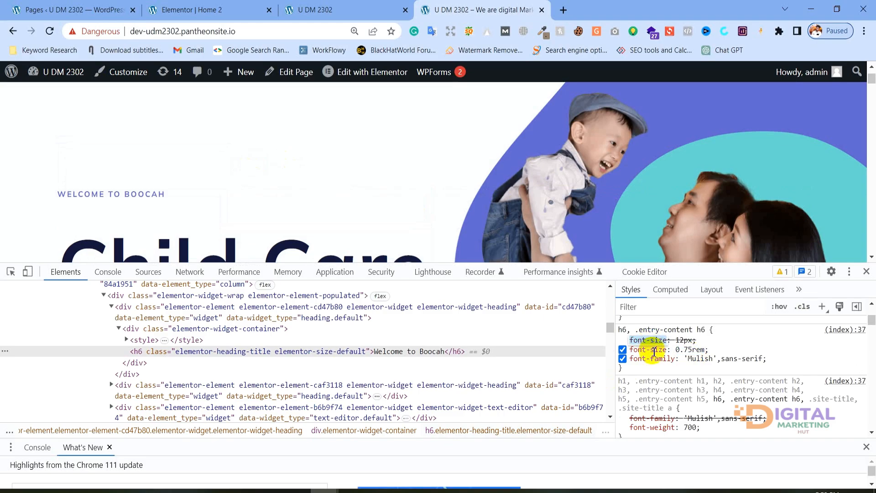
click(685, 341)
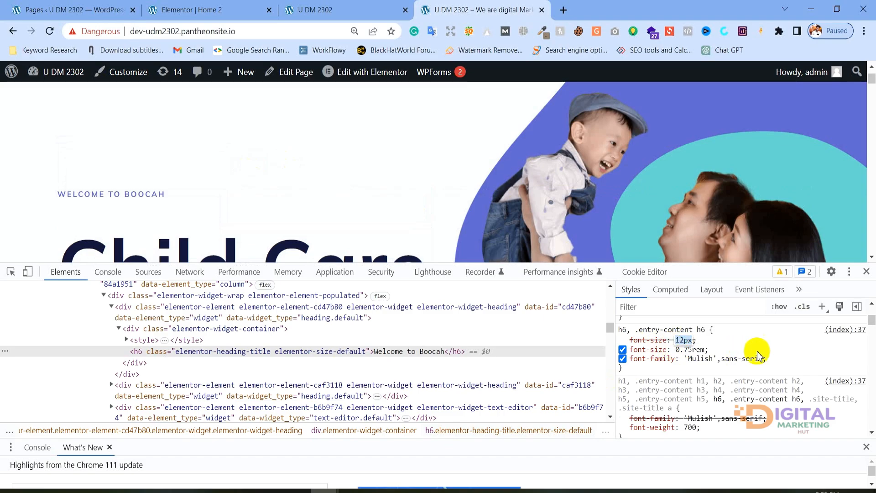
scroll(755, 366, down, 3)
scroll(754, 368, up, 3)
key(super)
scroll(752, 367, up, 1)
key(super)
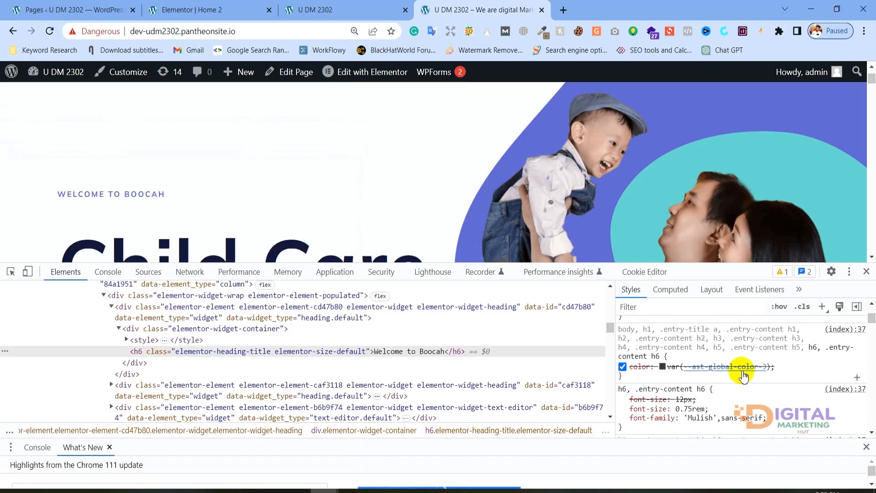
Step: Examine the CSS rules of the live page's "Welcome to Boocah" h6 heading, including its colour, font size and font family
scroll(742, 375, up, 2)
scroll(742, 372, down, 2)
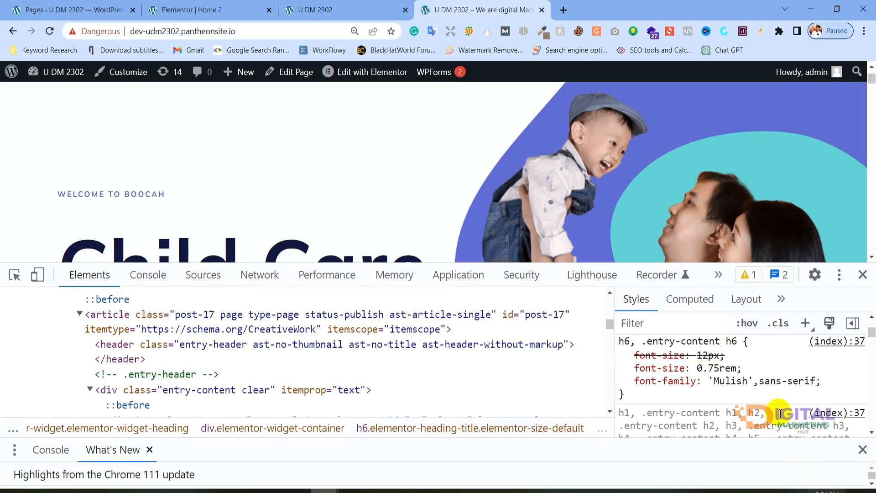
scroll(713, 360, up, 2)
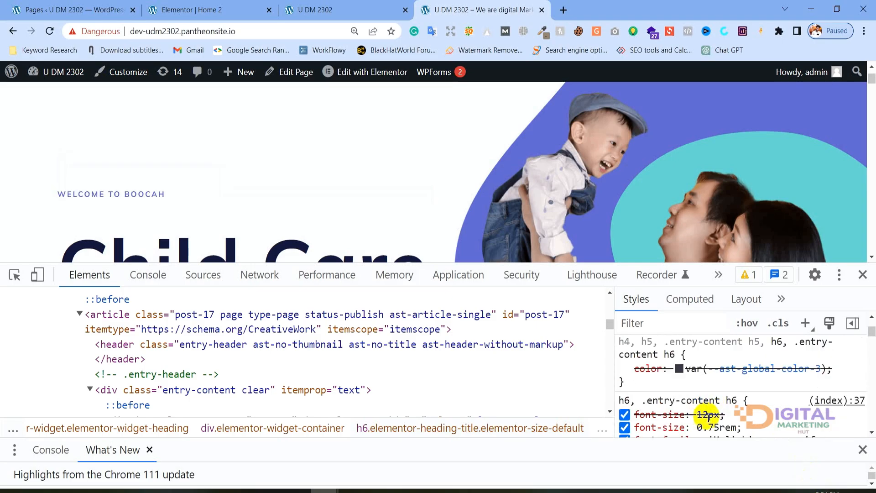
scroll(779, 368, up, 3)
scroll(781, 374, up, 3)
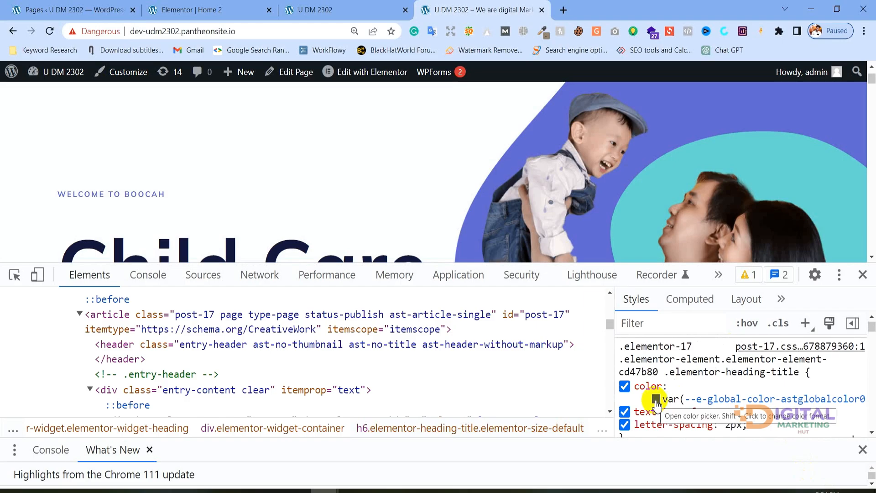
scroll(657, 404, down, 3)
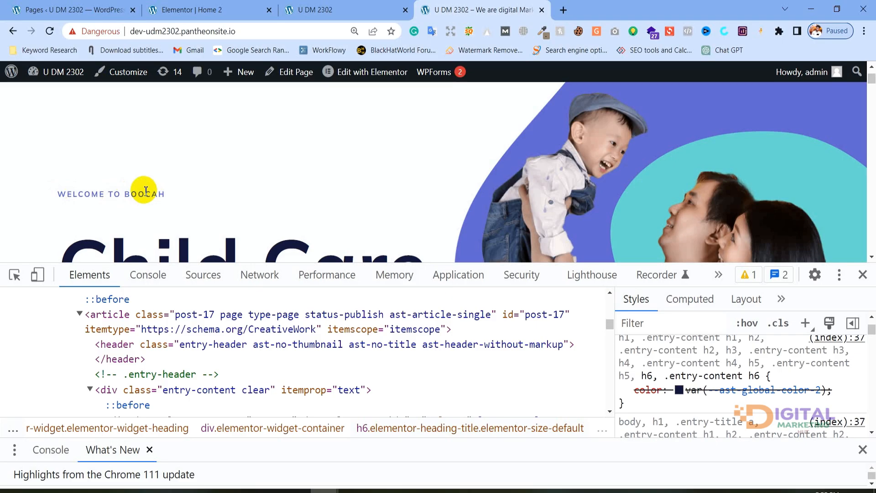
scroll(739, 337, down, 3)
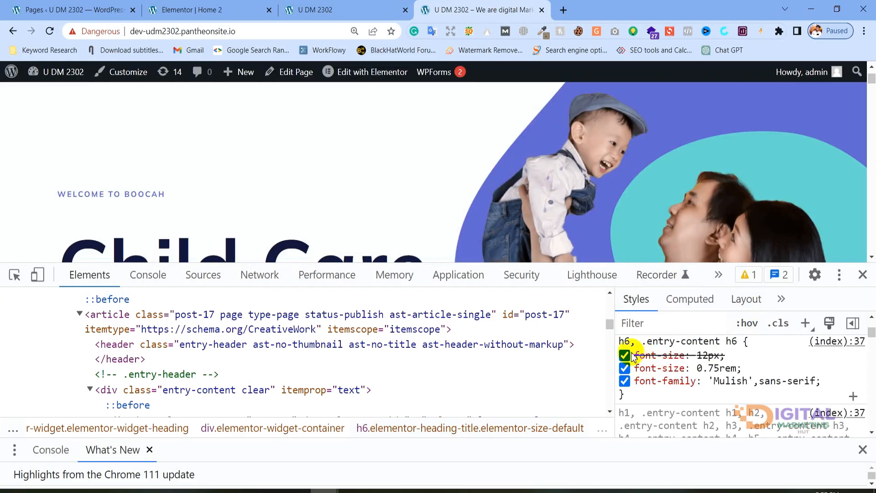
click(623, 342)
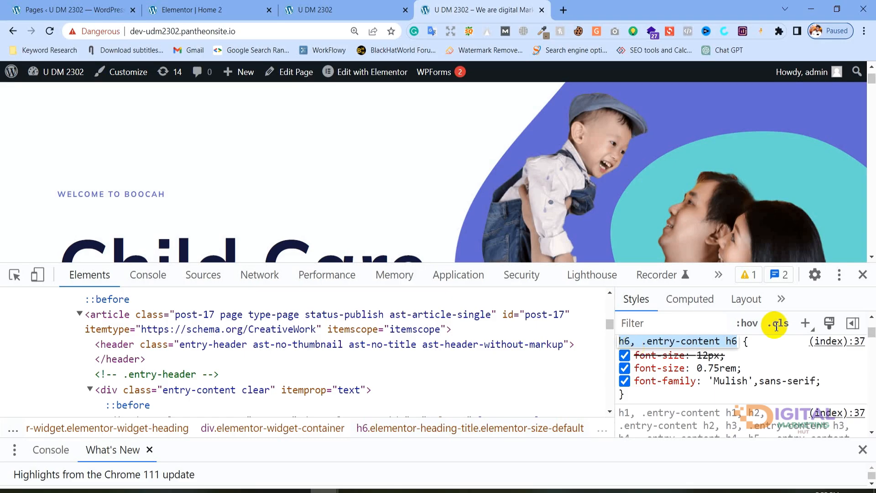
Step: Close the developer tools on the live page and select the "WELCOME TO BOOCAH" heading text
click(193, 7)
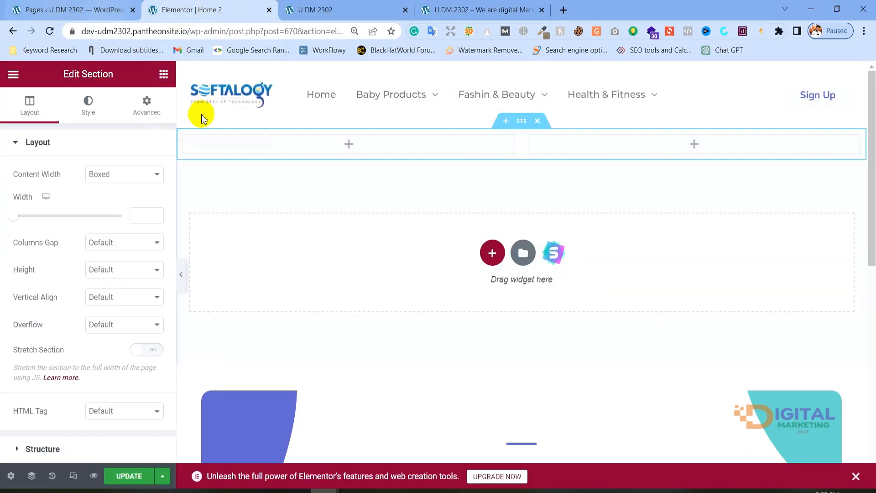
click(451, 8)
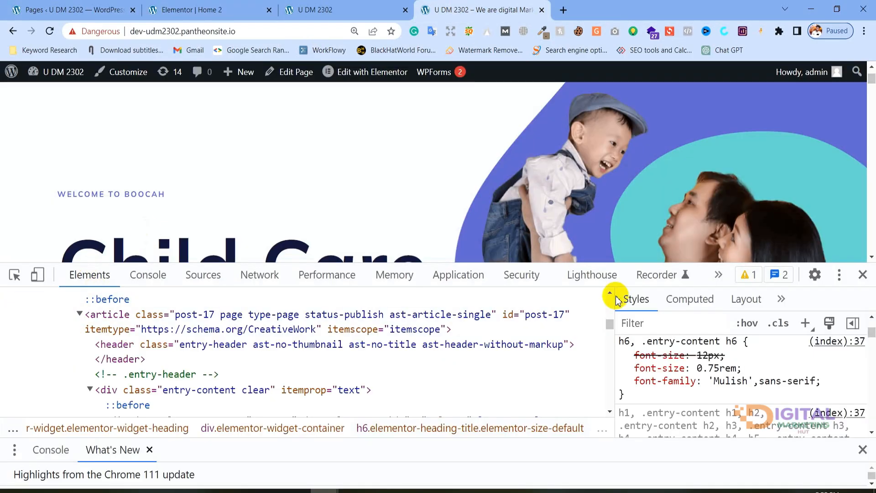
click(863, 275)
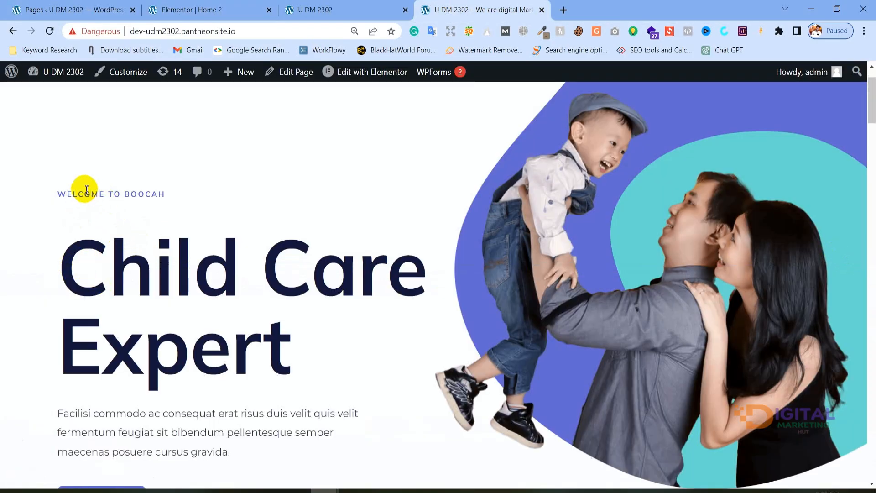
drag(180, 187, 53, 187)
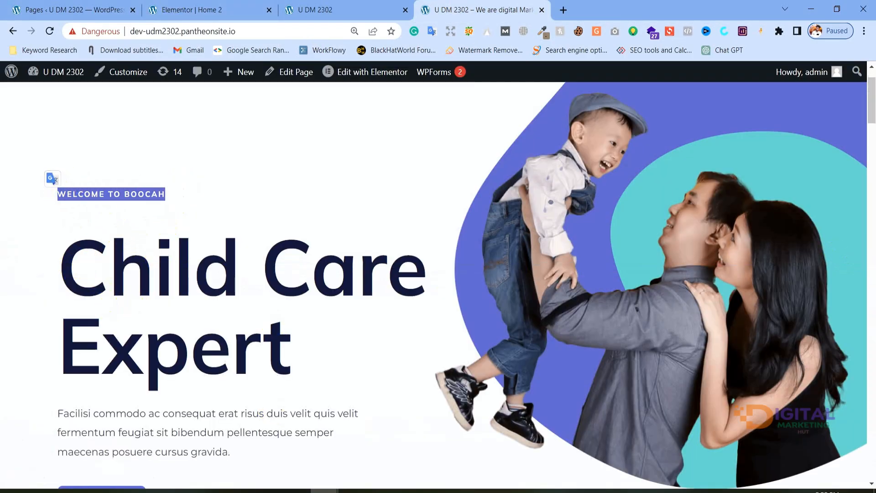
Step: Switch to the Elementor editor for Home 2, search the widgets for "hea" and place a Heading widget in the empty section's first column
click(214, 9)
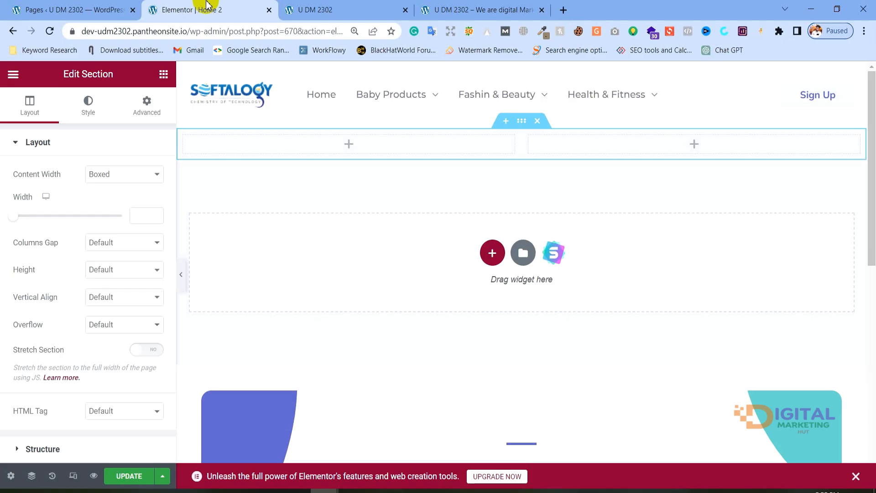
click(349, 150)
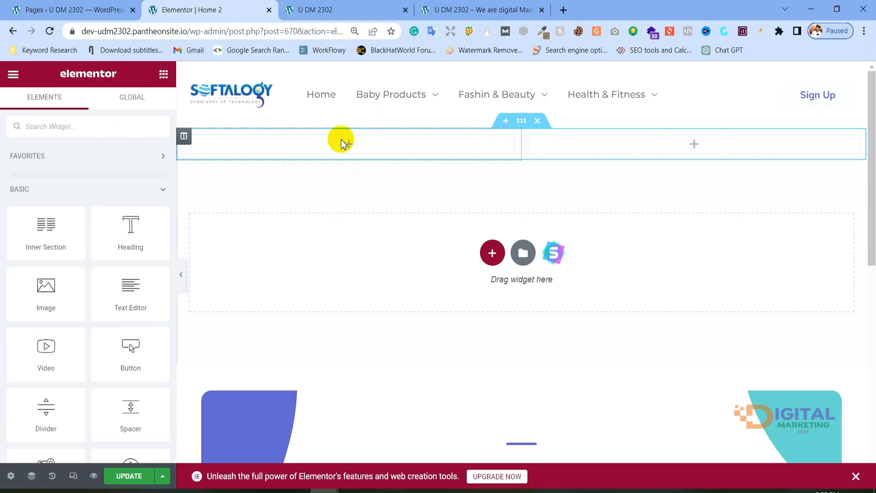
scroll(85, 196, down, 10)
scroll(87, 199, up, 5)
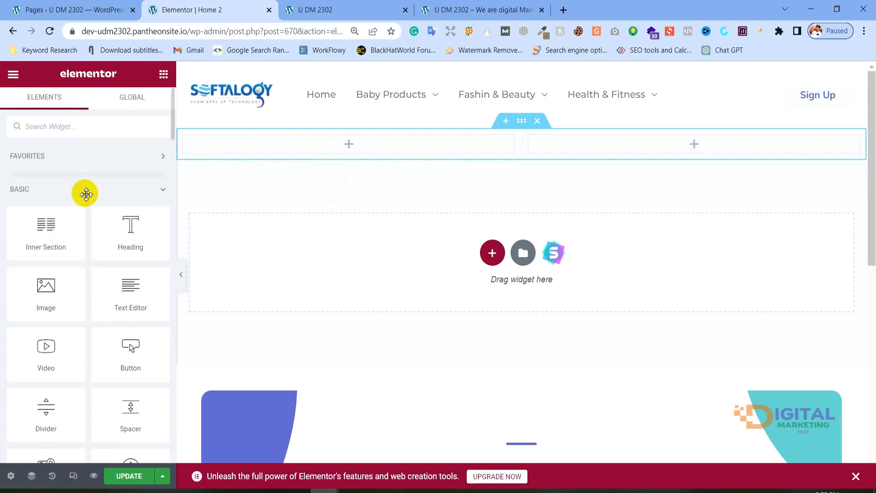
scroll(87, 199, down, 6)
scroll(87, 199, up, 6)
scroll(87, 199, down, 6)
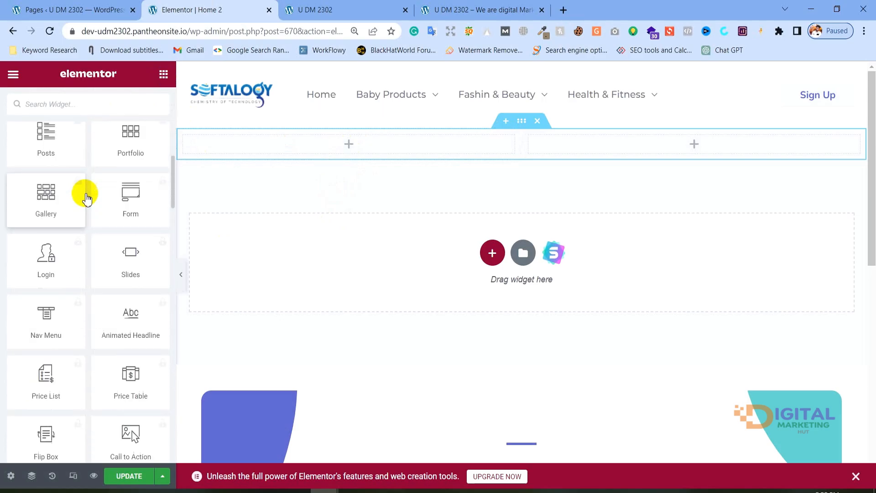
scroll(86, 199, up, 6)
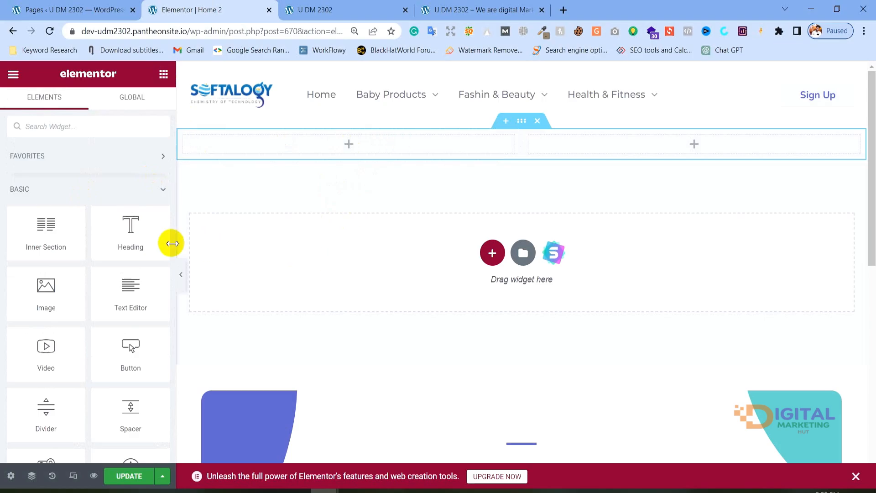
drag(133, 231, 56, 196)
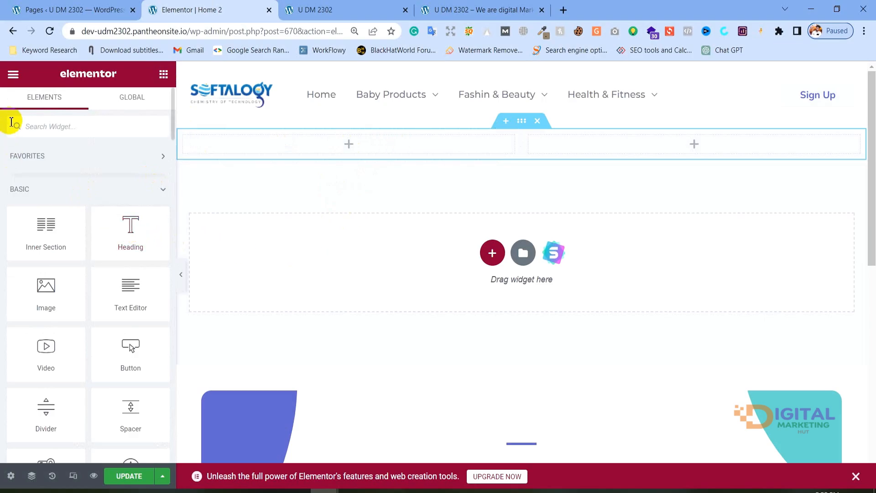
click(55, 127)
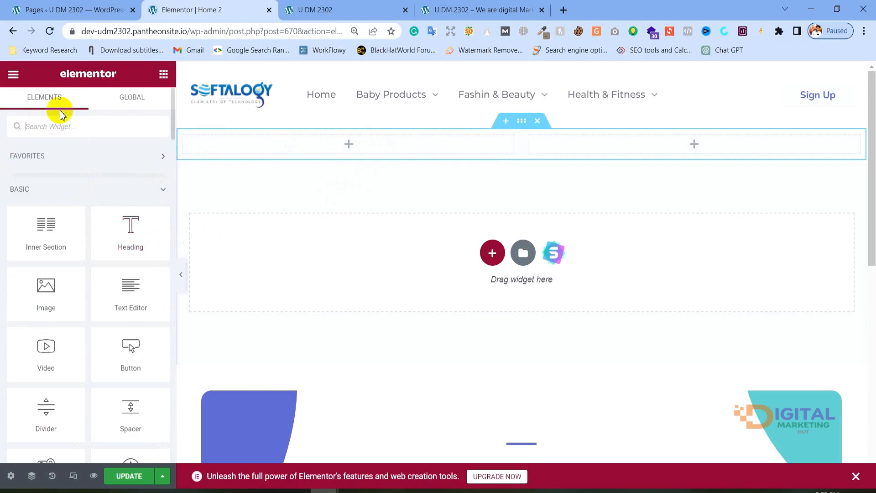
text(hea)
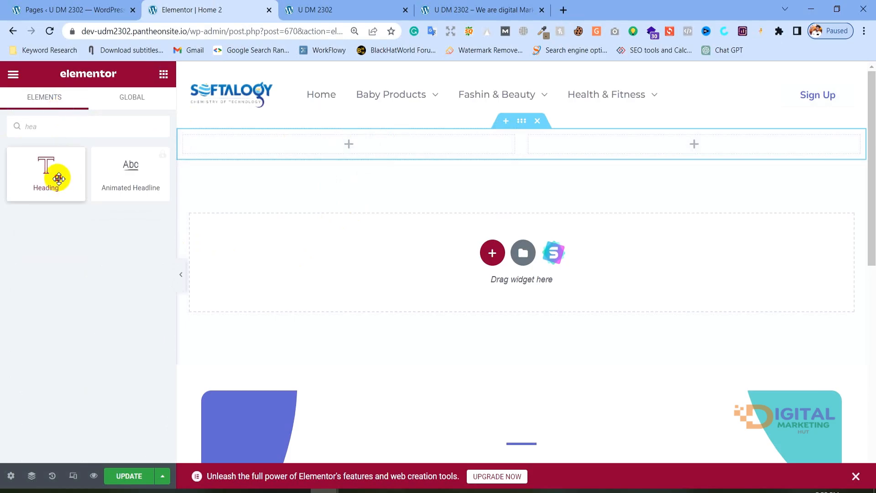
drag(57, 176, 333, 149)
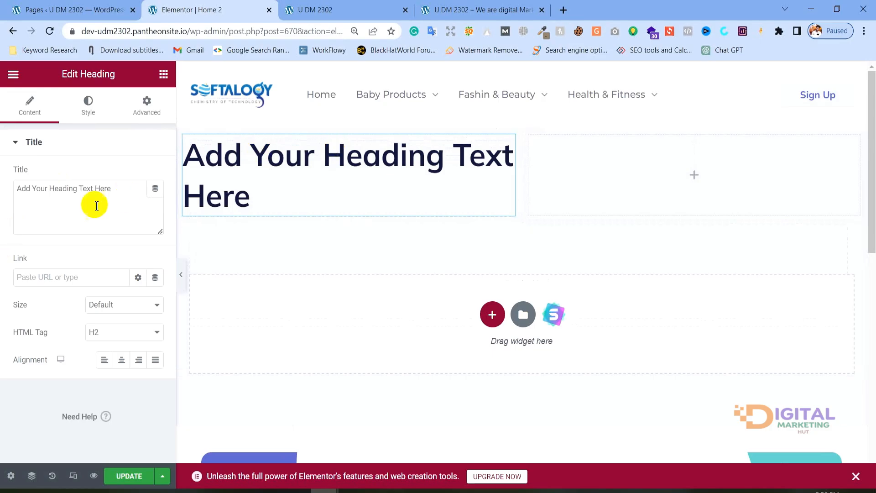
Step: Replace the new heading's placeholder title with "WELCOME TO BOOCAH"
drag(120, 189, 2, 185)
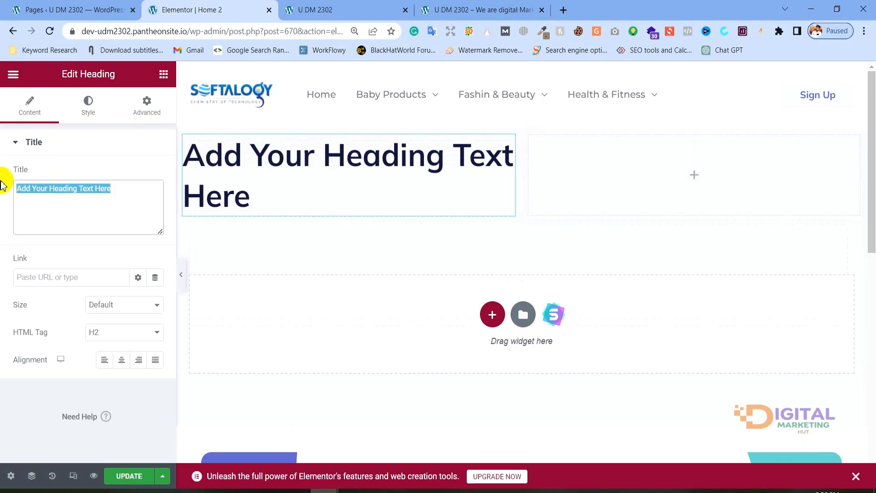
key(BackSpace)
text(WELCOME TO BOOCAH)
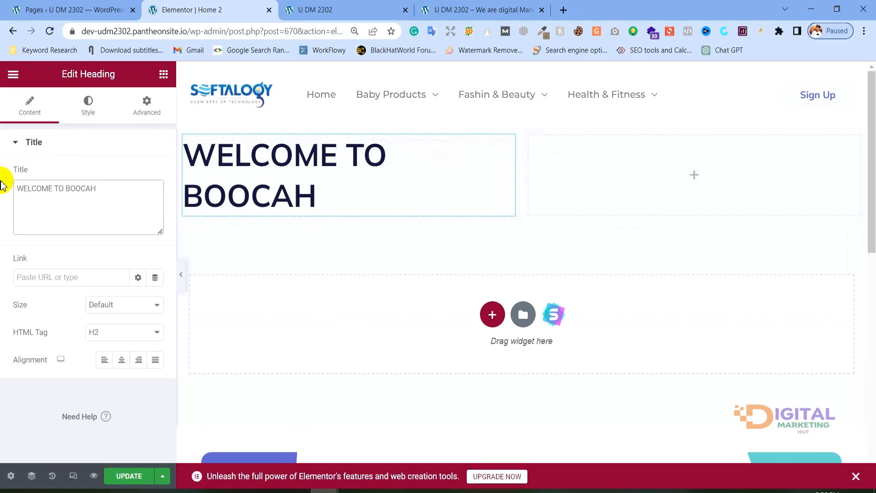
Step: Set the HTML tag of the "WELCOME TO BOOCAH" heading to H6
drag(49, 332, 10, 332)
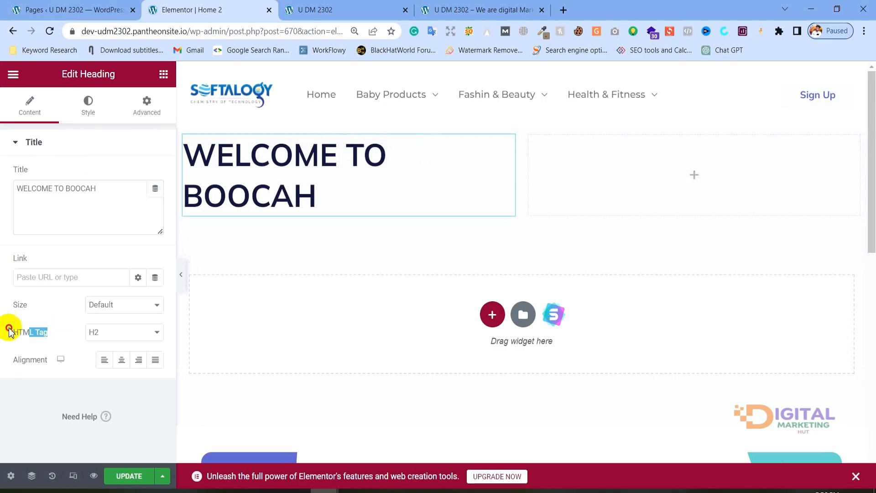
click(93, 339)
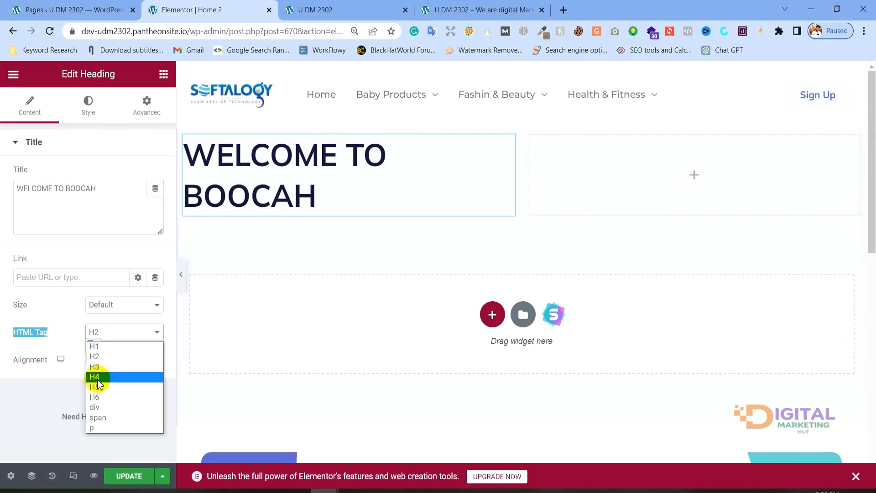
click(98, 397)
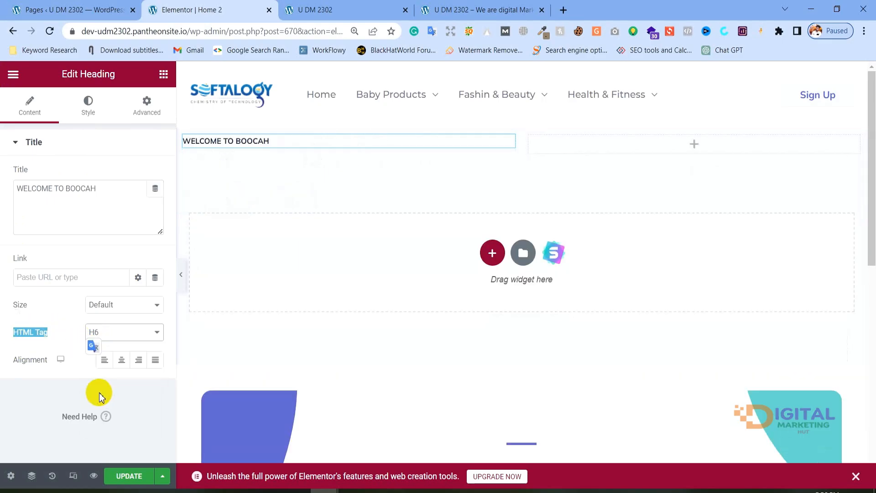
click(89, 260)
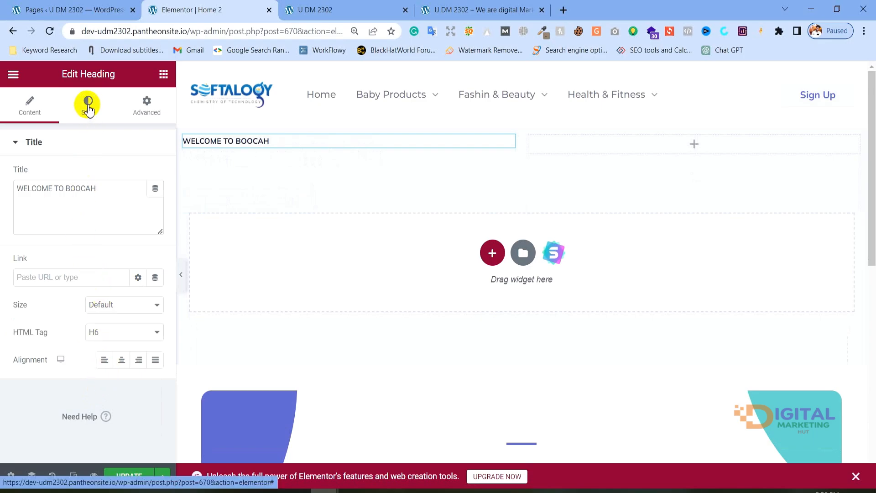
Step: Open the new heading's text colour picker and copy the hex colour #6369d1 from the inspected "Welcome to Boocah" heading on the live page
click(88, 108)
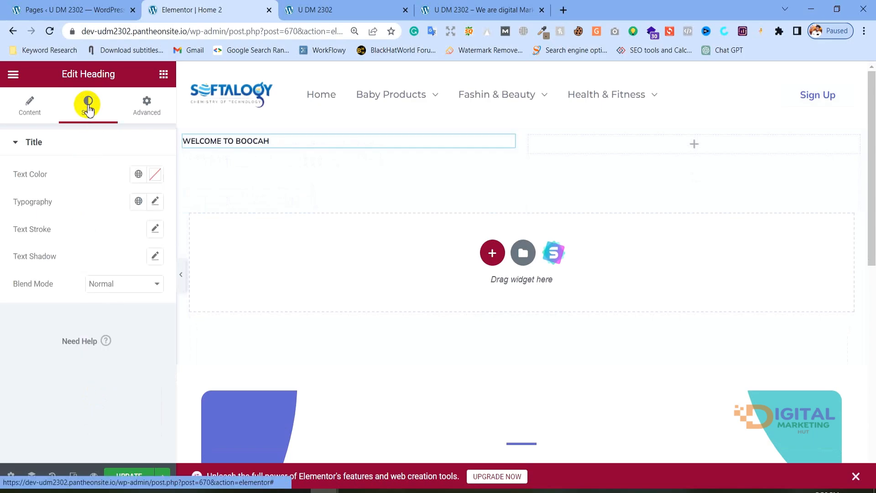
click(156, 174)
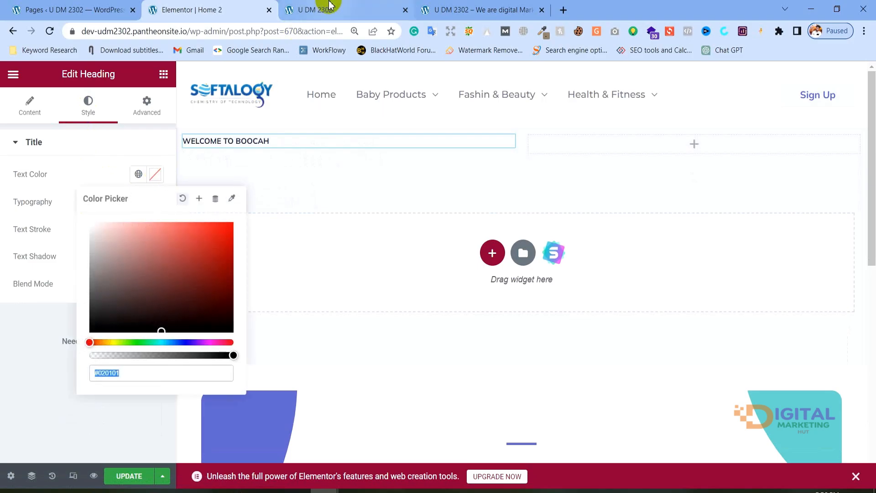
click(429, 9)
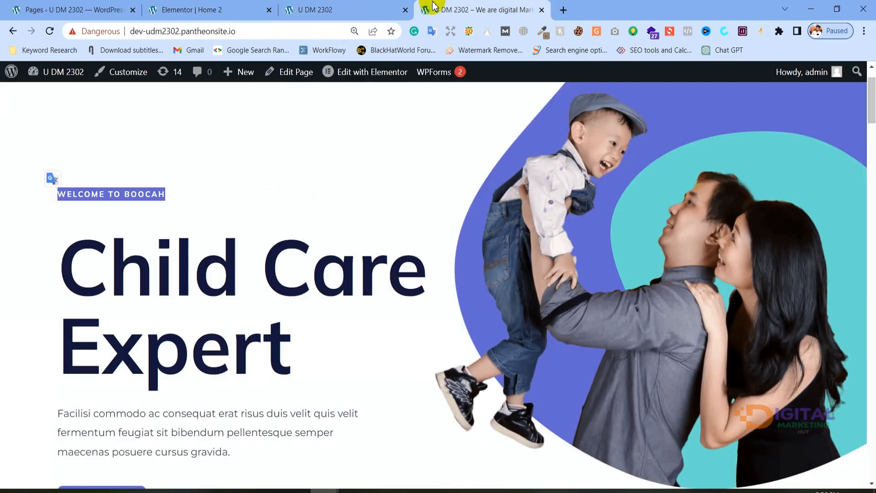
right_click(99, 193)
click(133, 294)
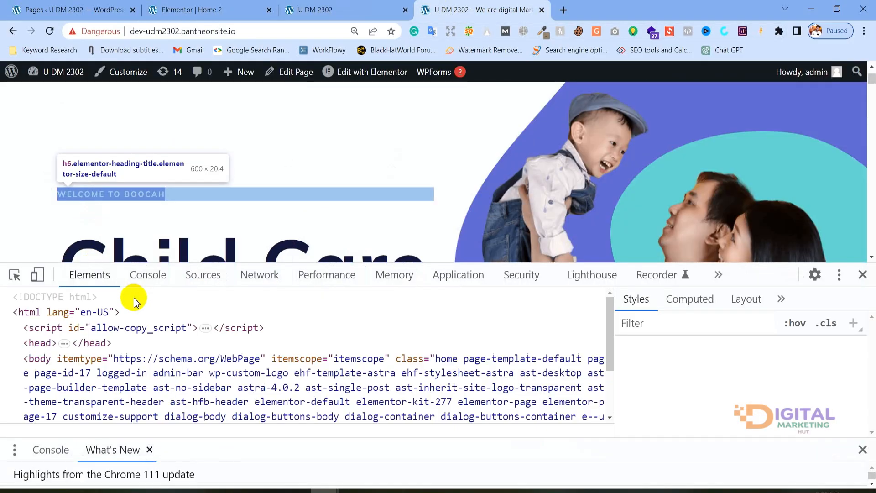
scroll(691, 371, down, 2)
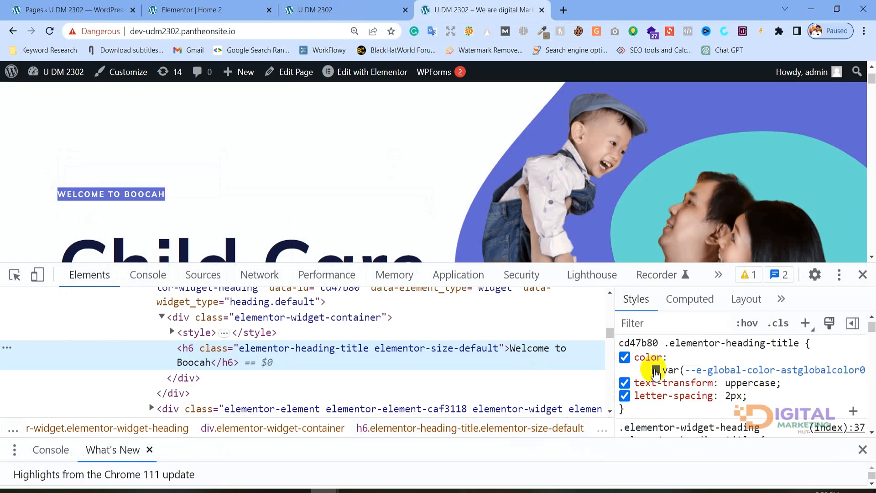
click(655, 371)
click(773, 447)
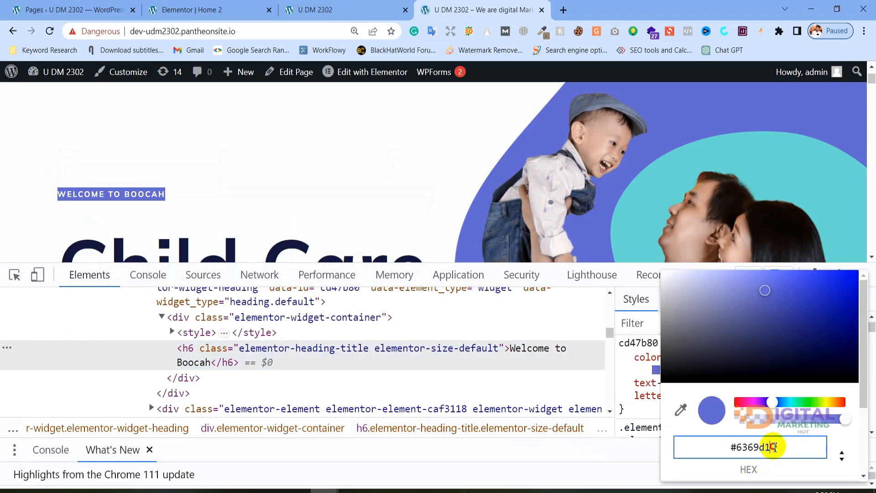
drag(772, 447, 726, 448)
key(ctrl+c)
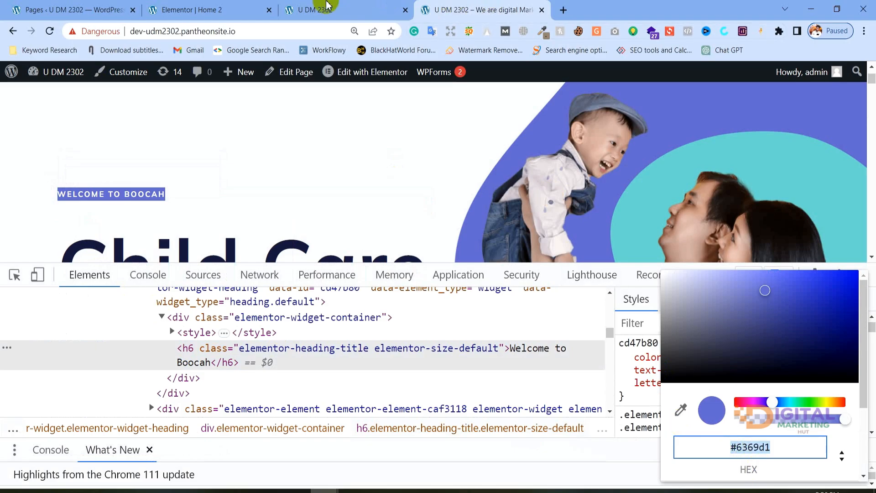
Step: Return to the Elementor editor and paste #6369d1 as the text colour of the "WELCOME TO BOOCAH" heading
click(222, 7)
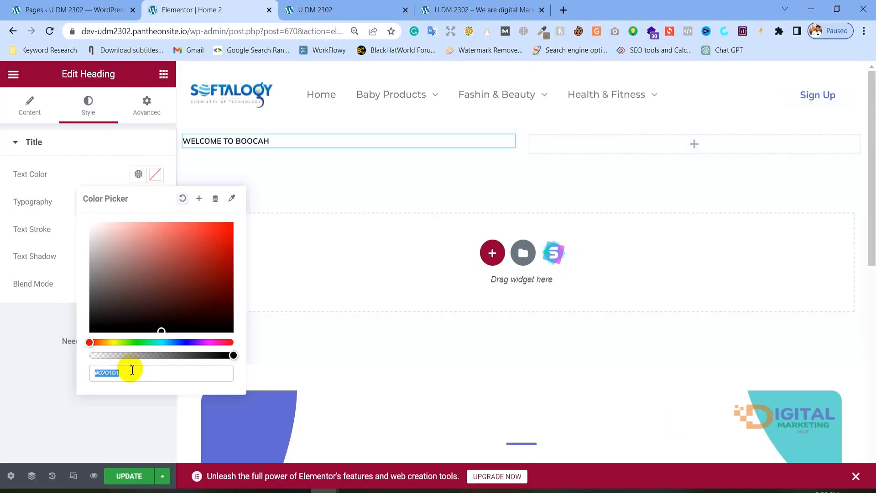
key(ctrl+v)
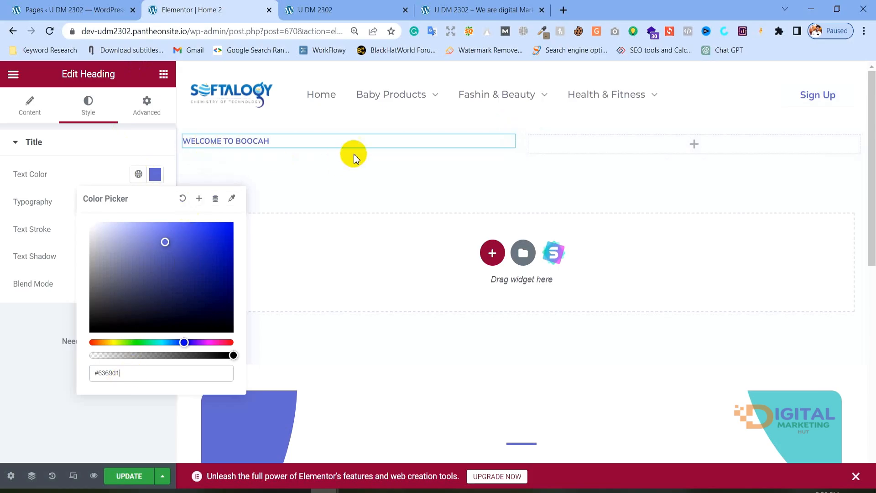
click(73, 168)
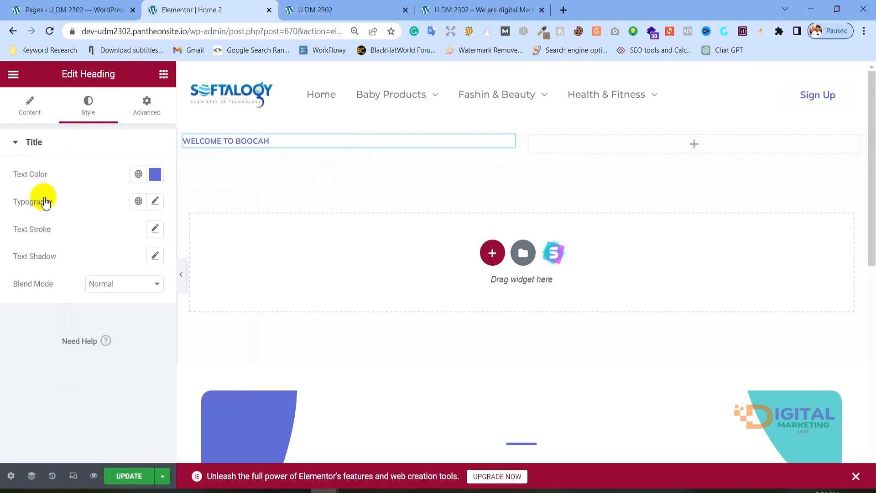
Step: Open the "WELCOME TO BOOCAH" heading's typography settings and set its font family to Mulish
click(154, 202)
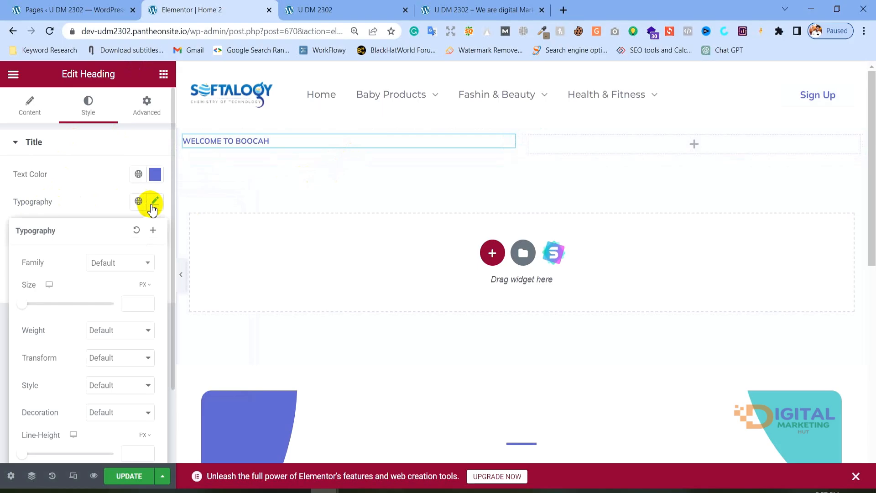
click(128, 267)
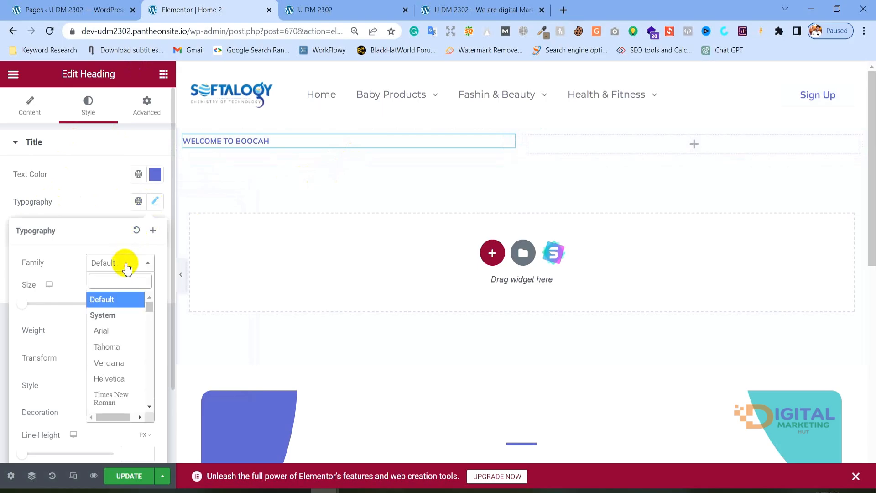
text(mu)
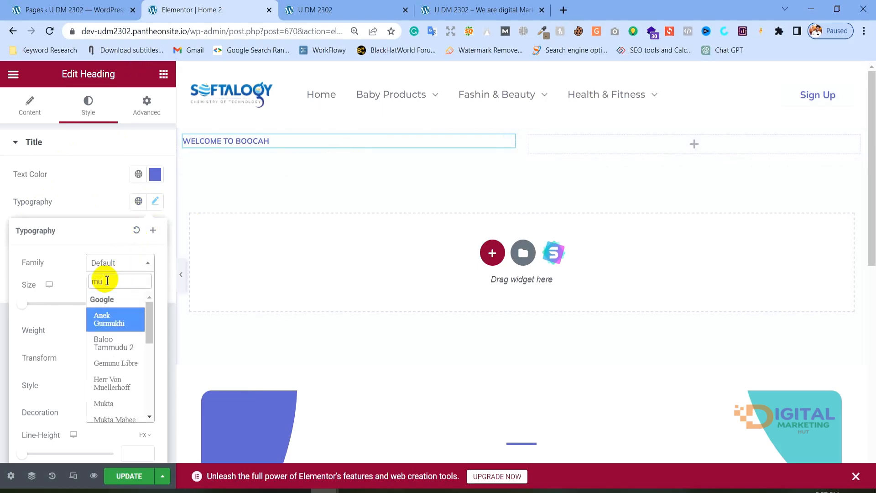
text(li)
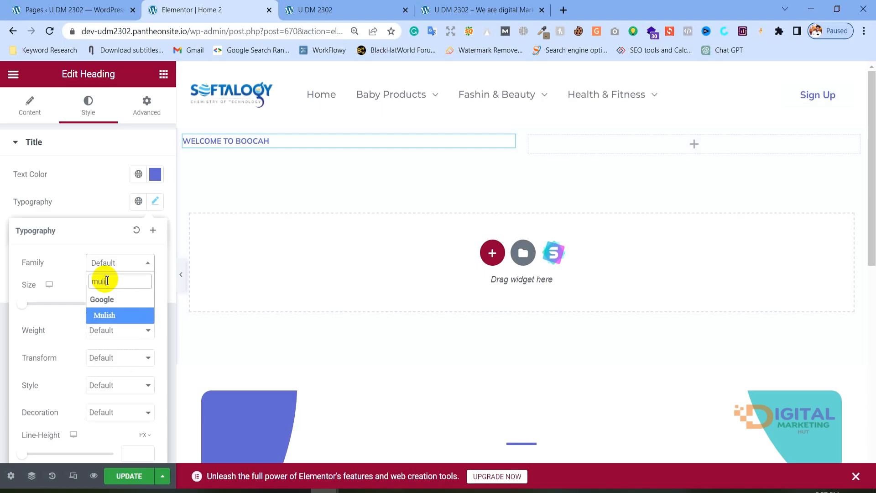
click(96, 318)
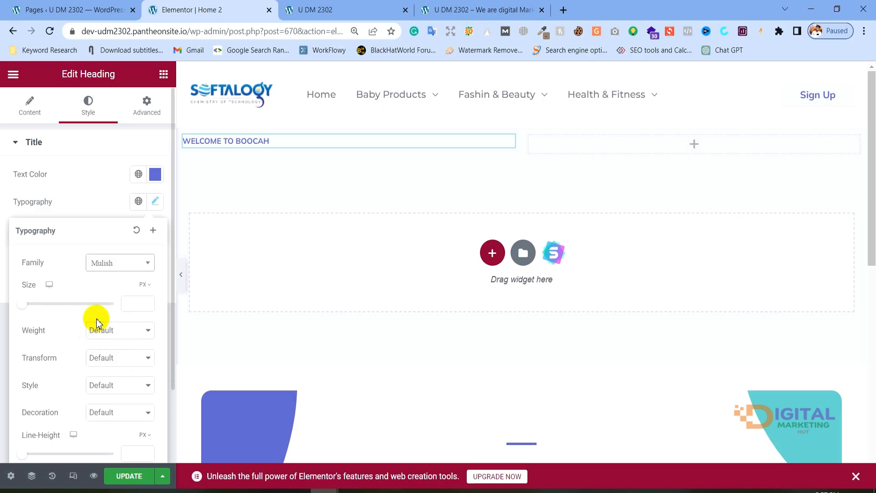
Step: Try a font size of 0.75 rem for the "WELCOME TO BOOCAH" heading, glancing at the live page for reference
click(143, 287)
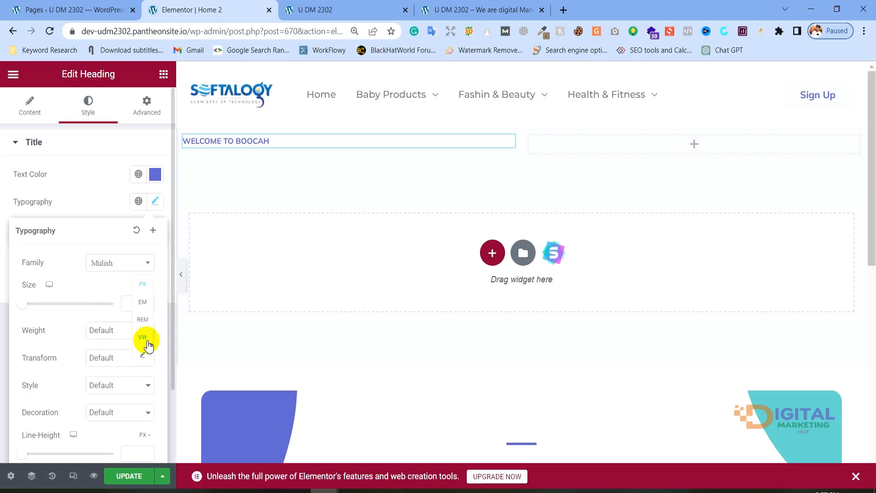
click(142, 321)
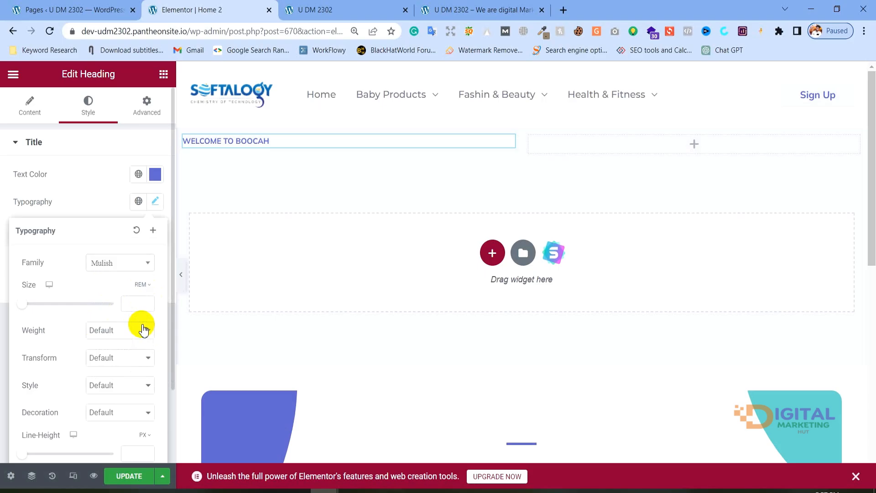
click(483, 9)
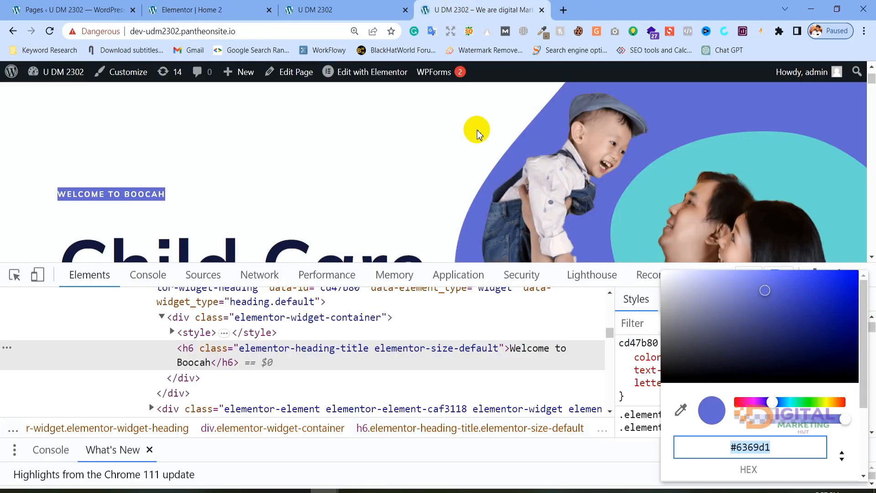
click(121, 8)
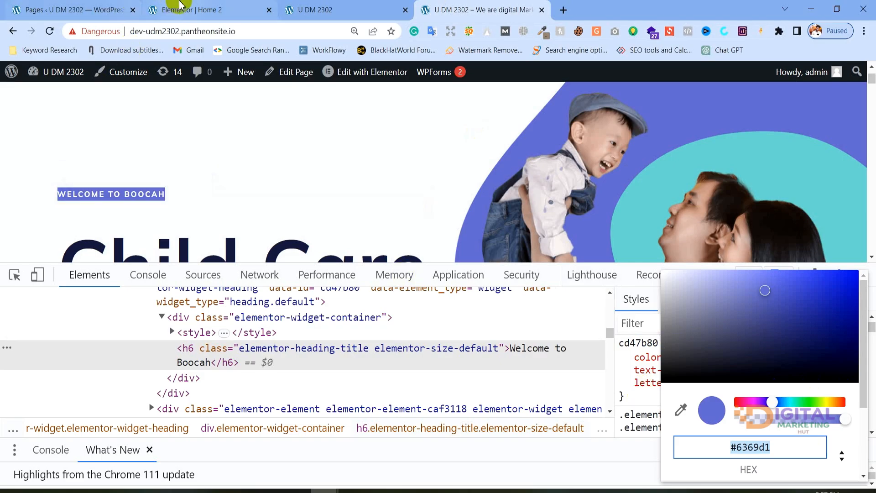
click(217, 8)
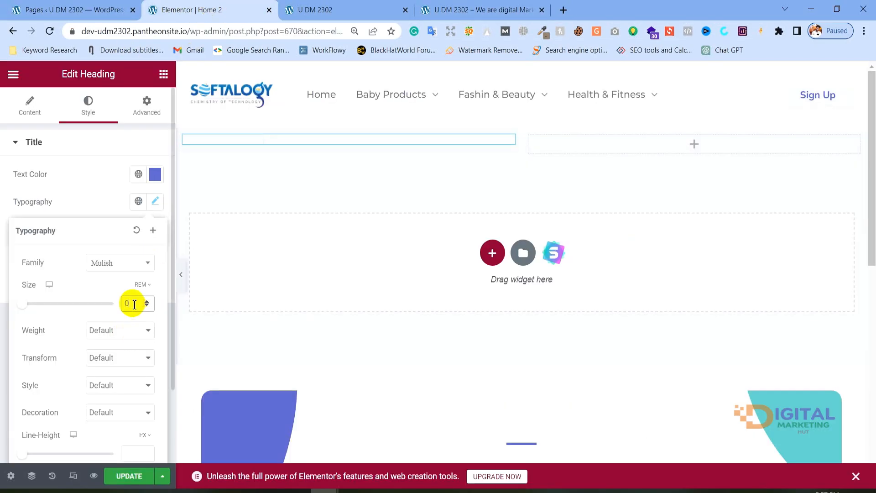
text(5)
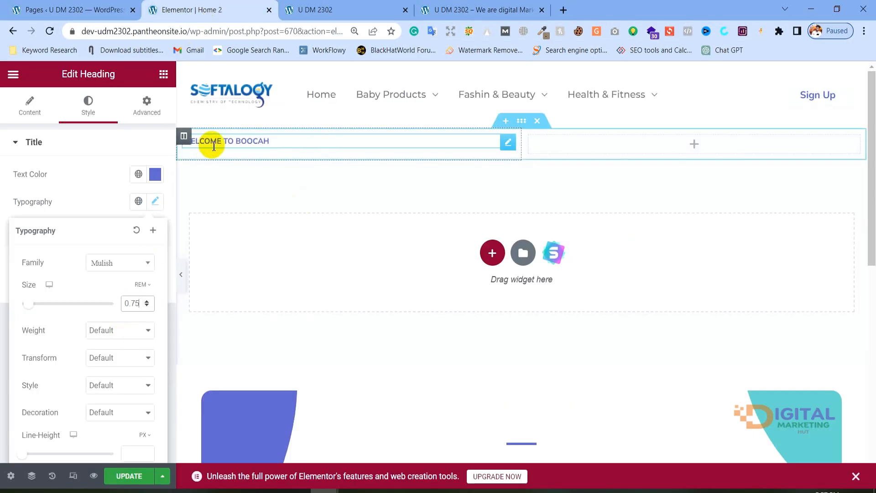
Step: Set the "WELCOME TO BOOCAH" heading's font size to 12 px
click(142, 287)
click(140, 285)
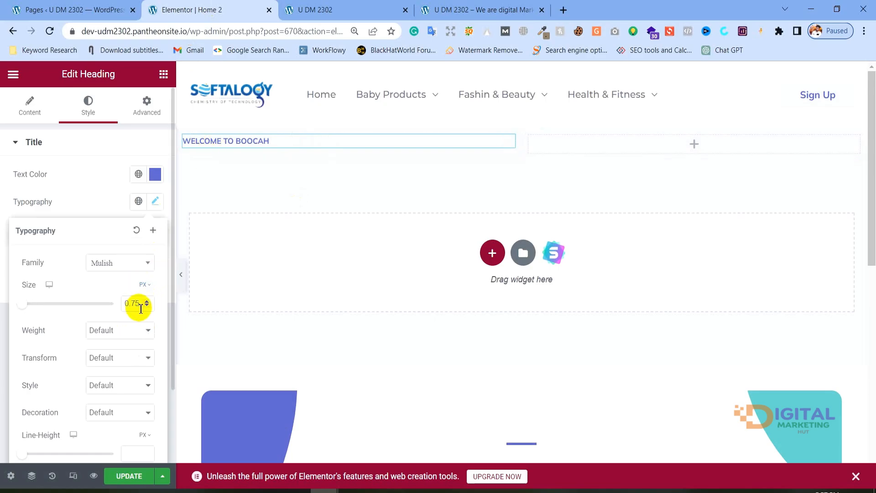
drag(138, 304, 101, 311)
text(12)
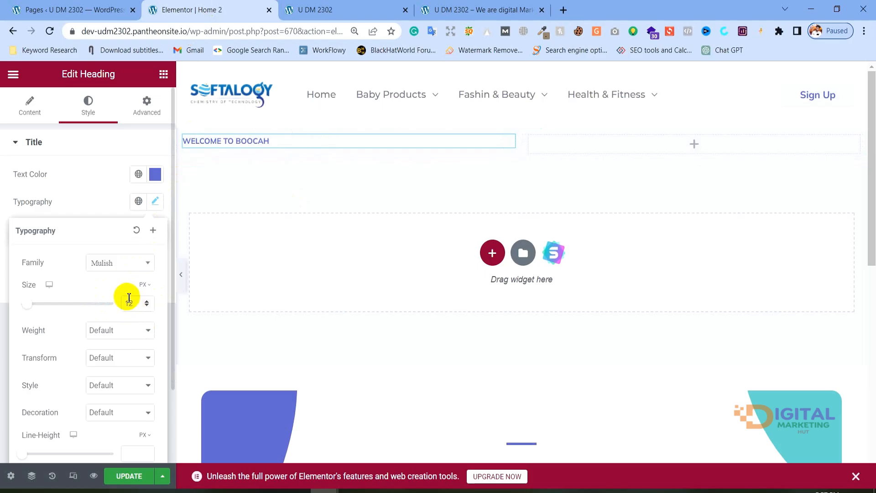
Step: Compare the "WELCOME TO BOOCAH" heading's look on the original homepage with the one in the Elementor editor, viewing both enlarged
click(397, 8)
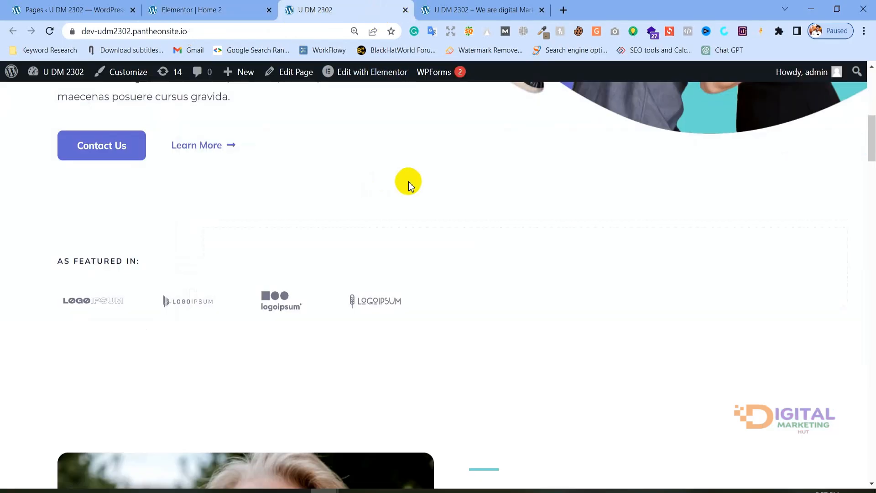
scroll(401, 179, up, 9)
key(ctrl+plus)
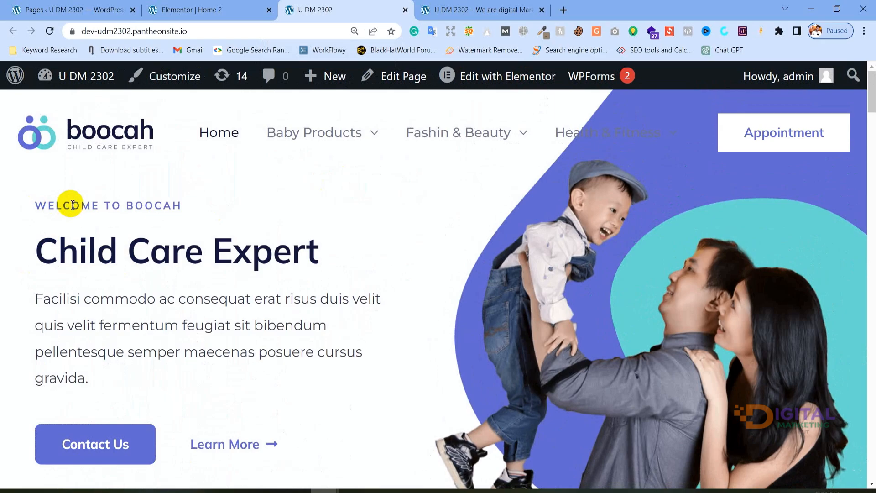
click(221, 8)
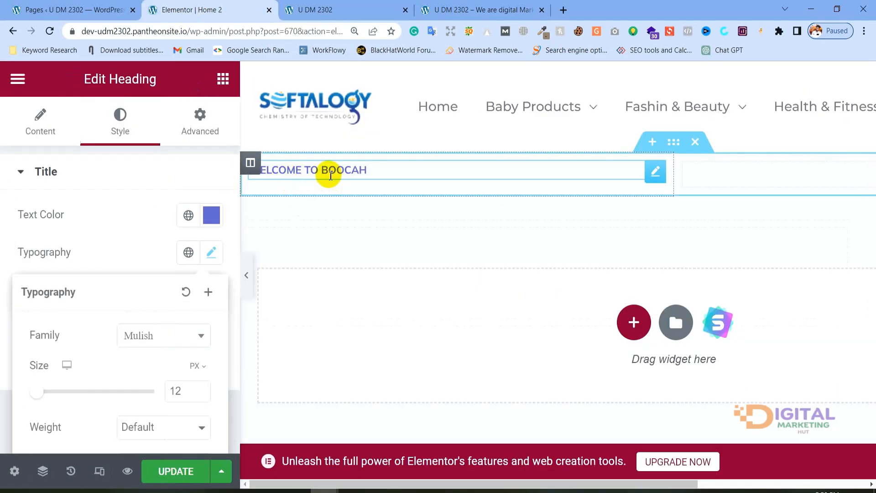
click(91, 211)
scroll(92, 211, down, 3)
scroll(93, 212, up, 3)
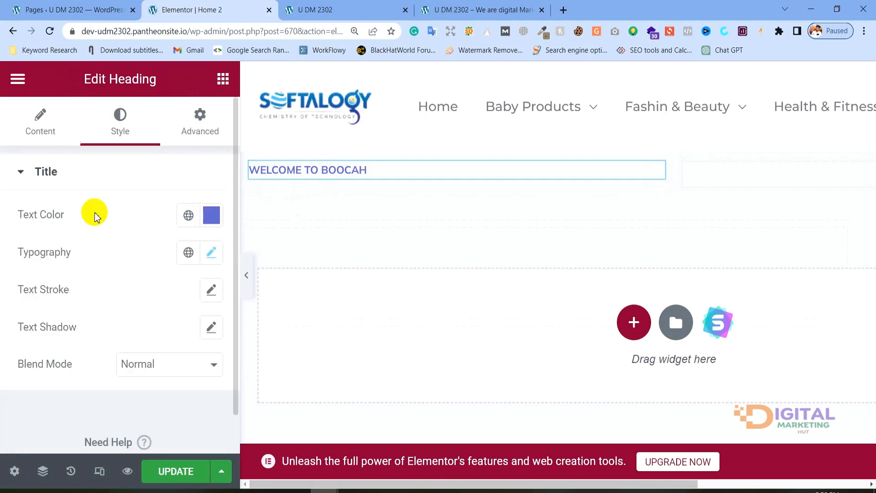
Step: Reopen the heading's typography settings and check the text-transform and letter-spacing rules of the inspected "Welcome to Boocah" heading on the live page
click(210, 253)
scroll(132, 219, down, 5)
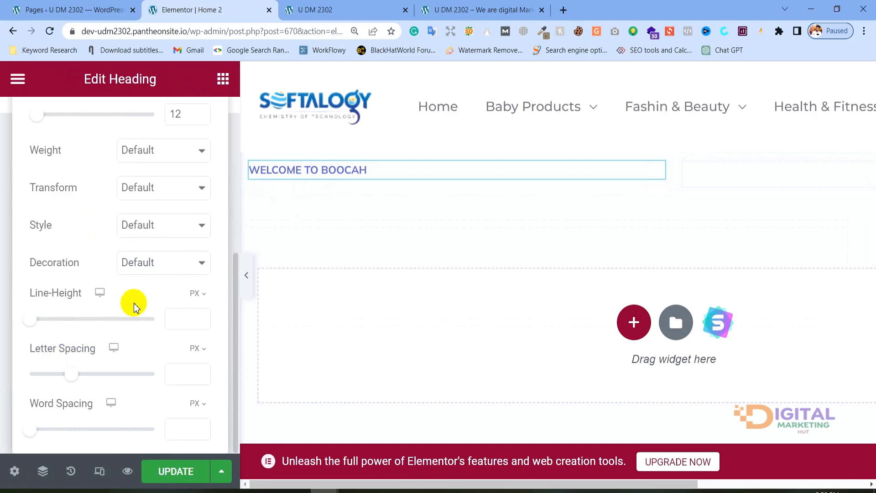
click(445, 9)
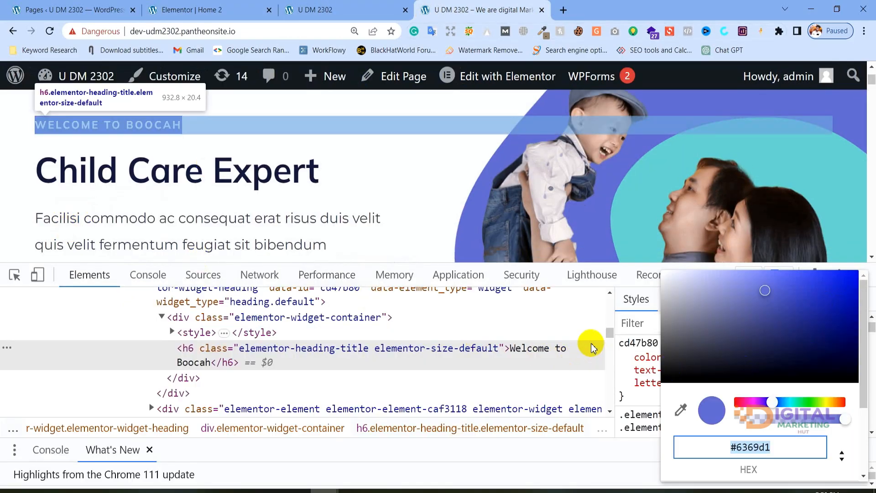
click(639, 368)
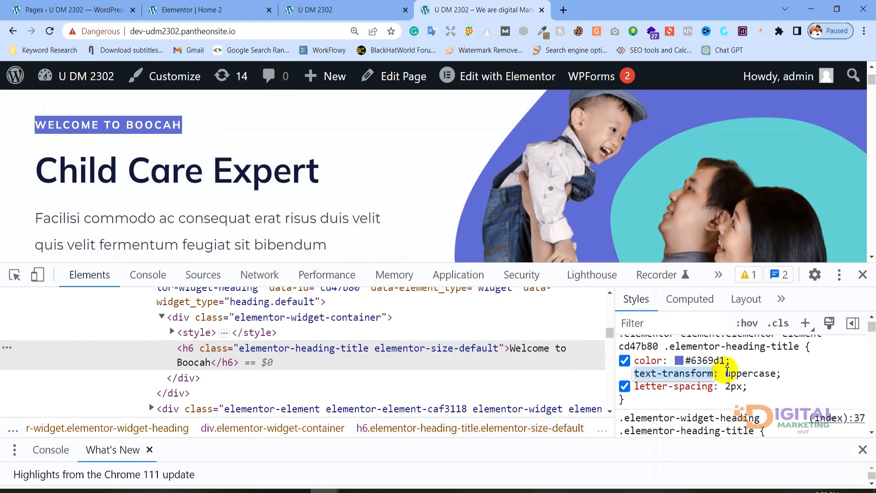
scroll(725, 372, up, 1)
scroll(726, 372, down, 5)
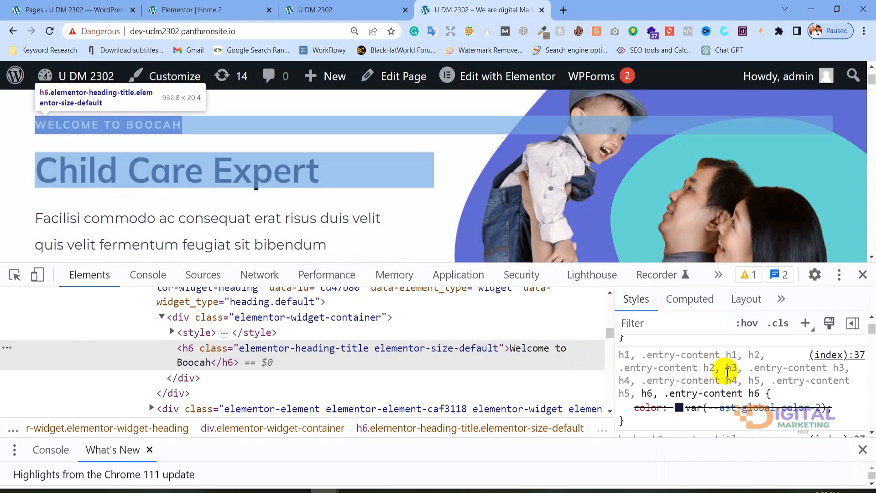
scroll(727, 372, up, 3)
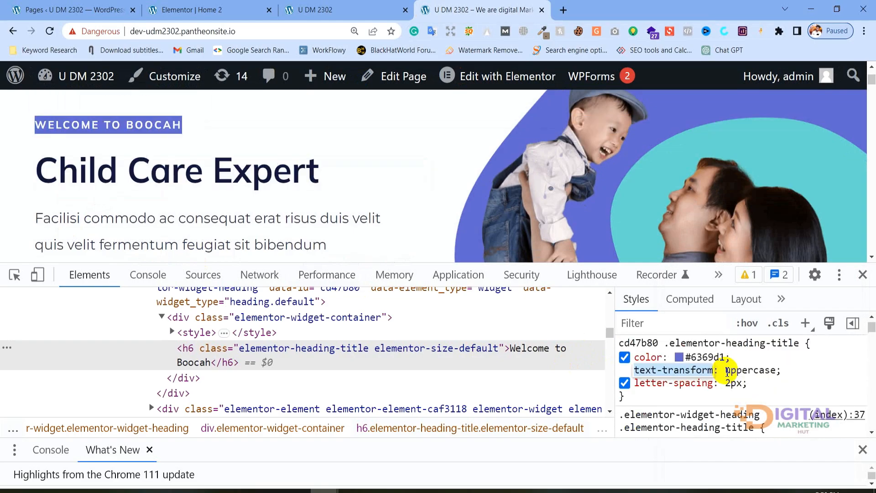
click(706, 384)
click(733, 384)
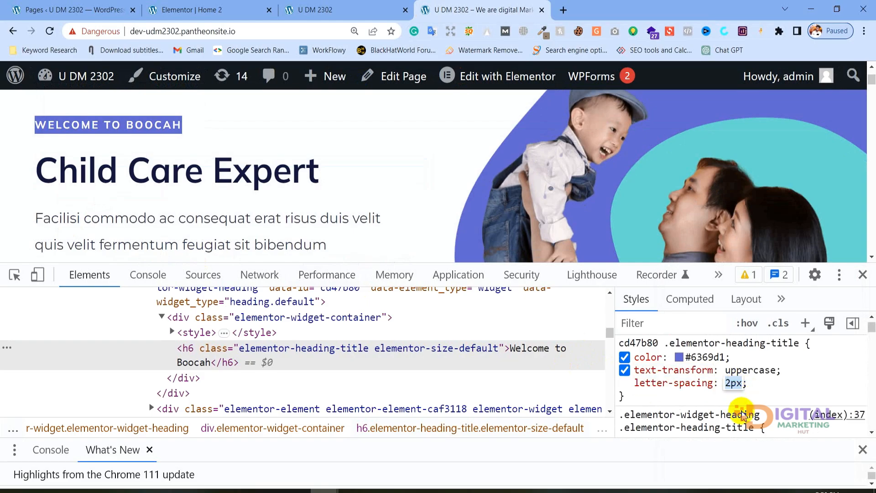
Step: Return to the Elementor editor and set the "WELCOME TO BOOCAH" heading's letter spacing to 2 px
click(231, 8)
click(184, 374)
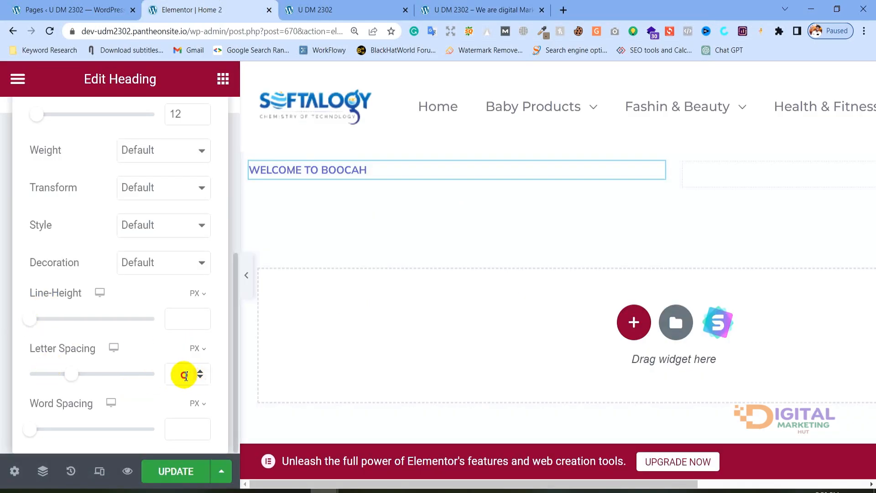
text(2)
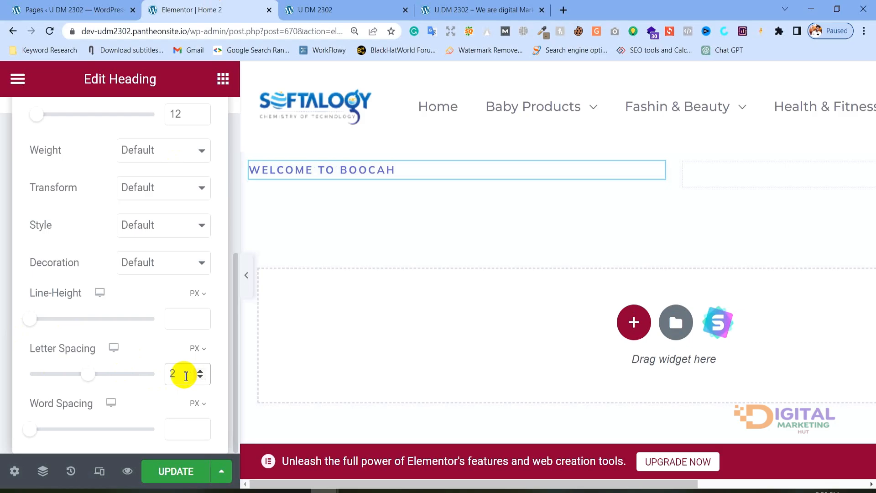
Step: Switch to the live page, close the developer tools and review the "Child Care Expert" heading beneath "Welcome to Boocah"
click(486, 7)
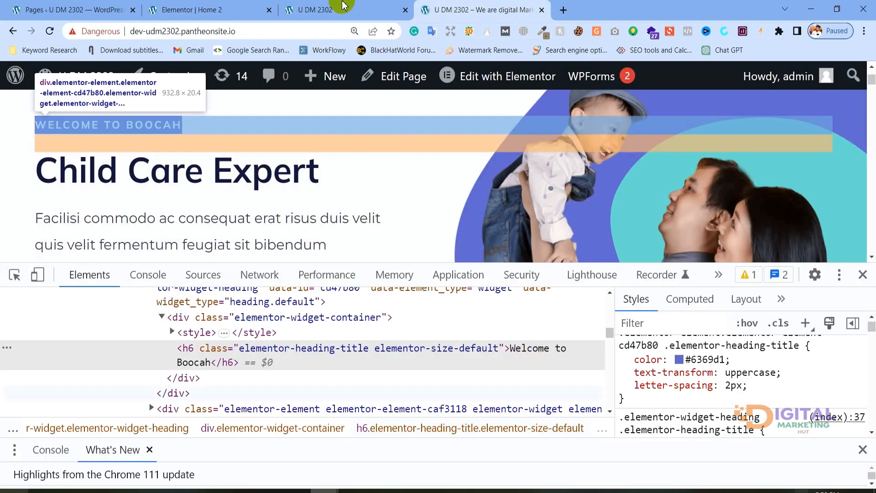
click(862, 275)
scroll(151, 201, up, 2)
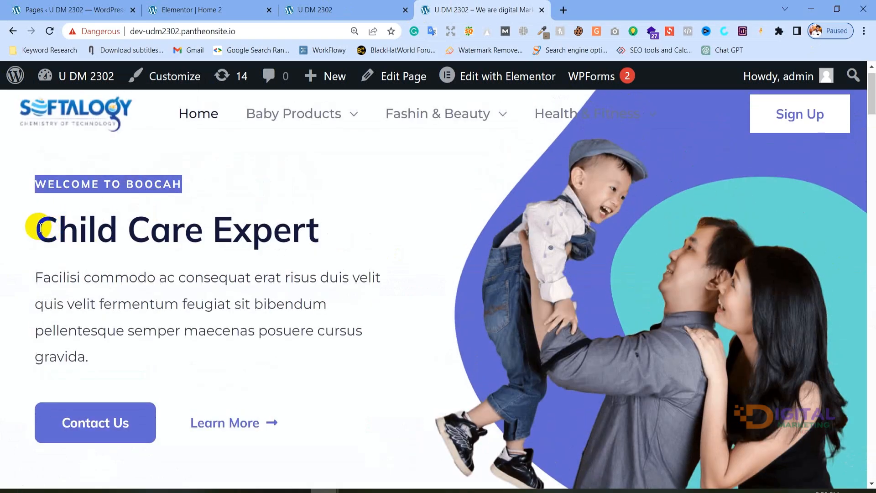
drag(39, 228, 324, 224)
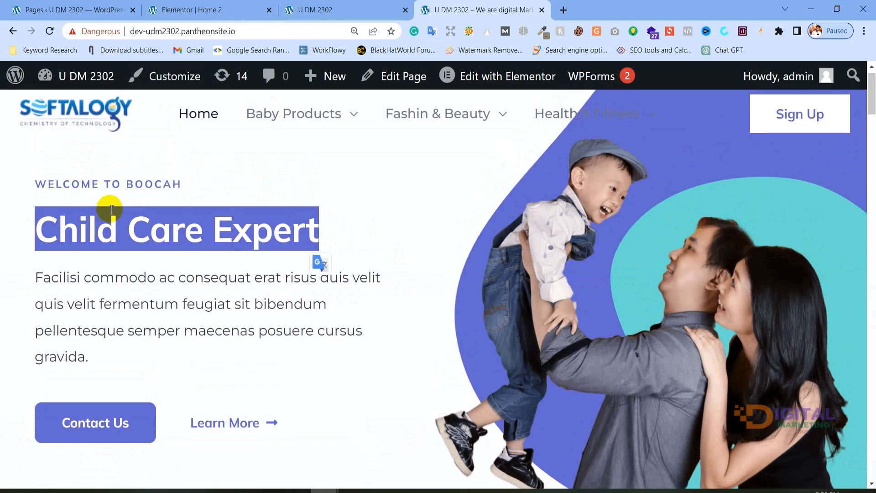
drag(176, 182, 342, 166)
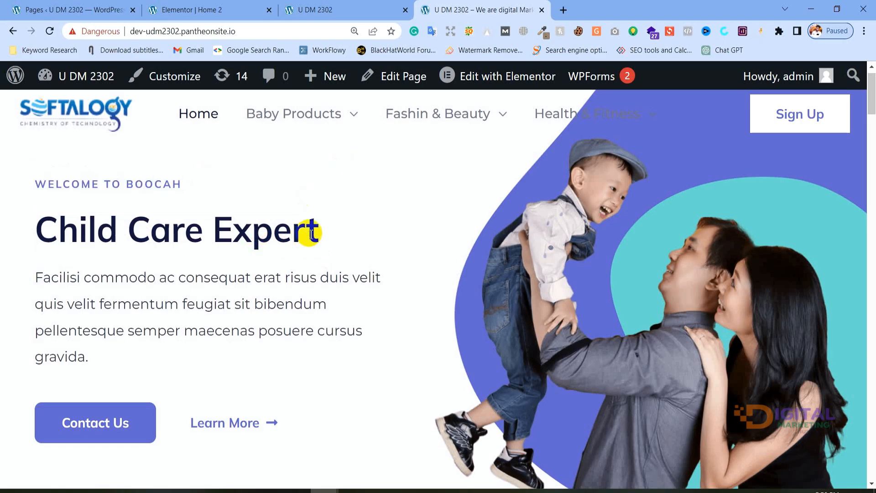
drag(320, 233, 49, 233)
click(49, 233)
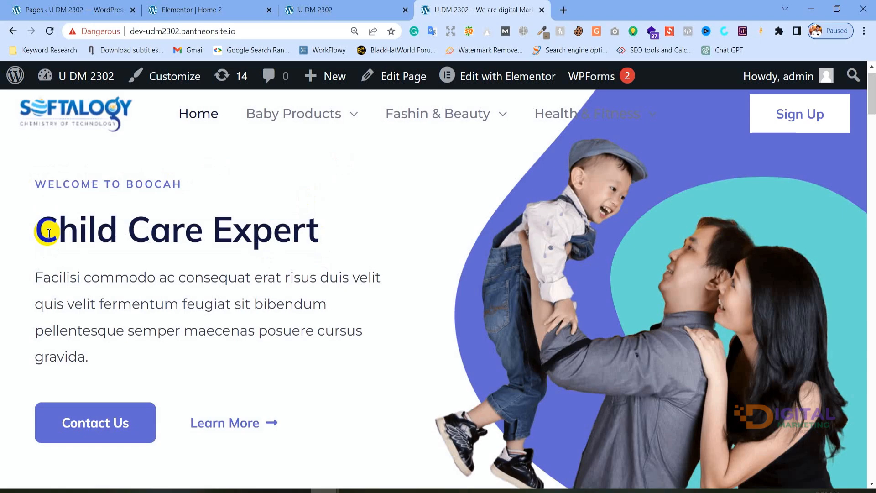
Step: Inspect the "Child Care Expert" heading on the live page and examine its HTML tag, font size, font family, line height and colour rules
right_click(49, 233)
click(76, 446)
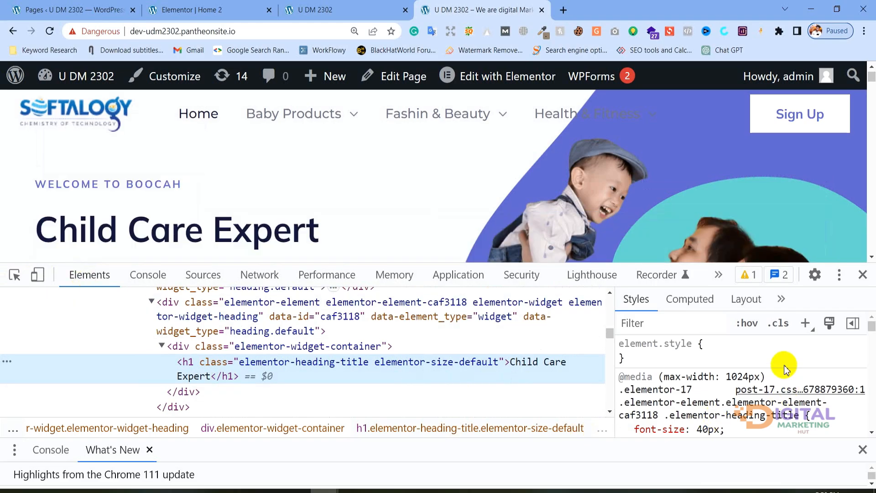
scroll(782, 365, down, 2)
scroll(782, 365, up, 1)
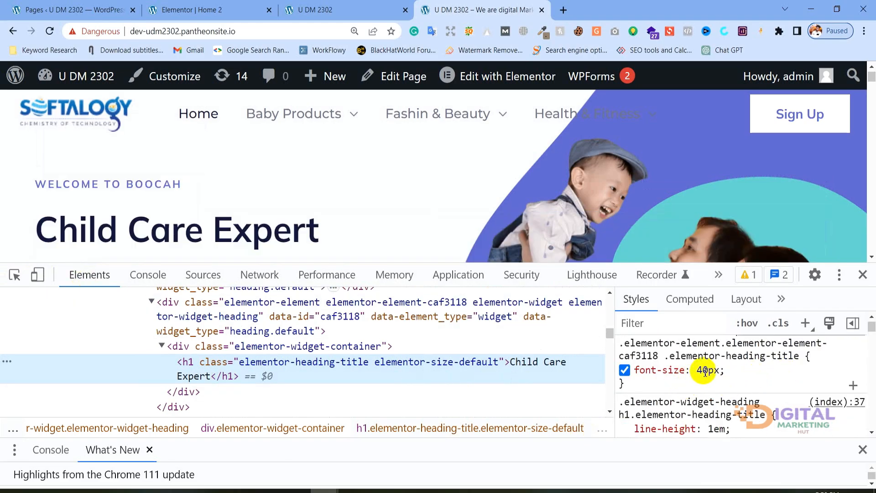
scroll(705, 372, down, 4)
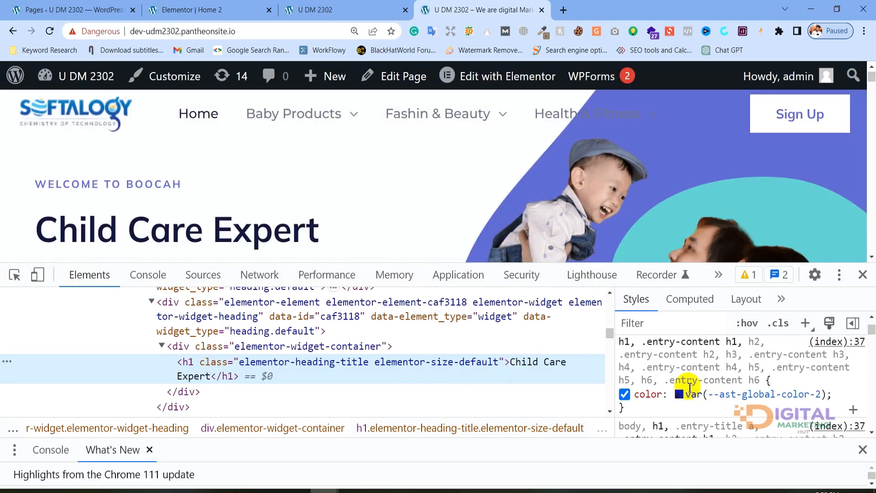
scroll(680, 401, up, 3)
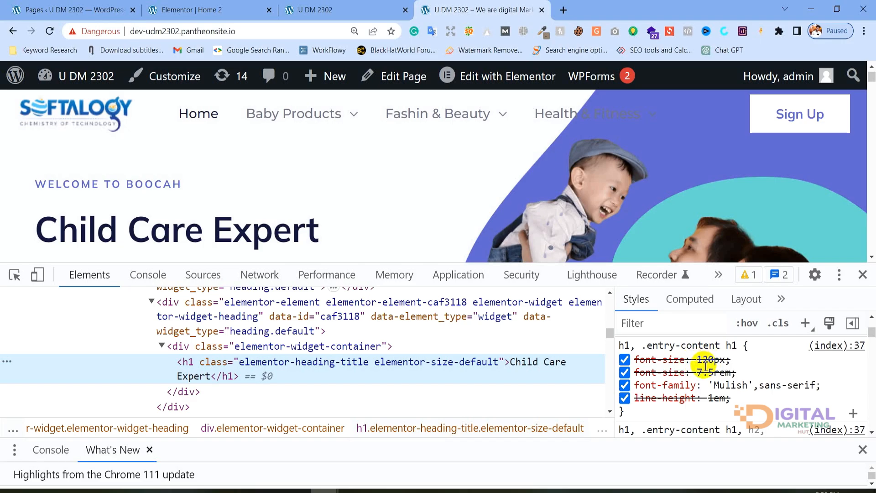
scroll(706, 366, up, 5)
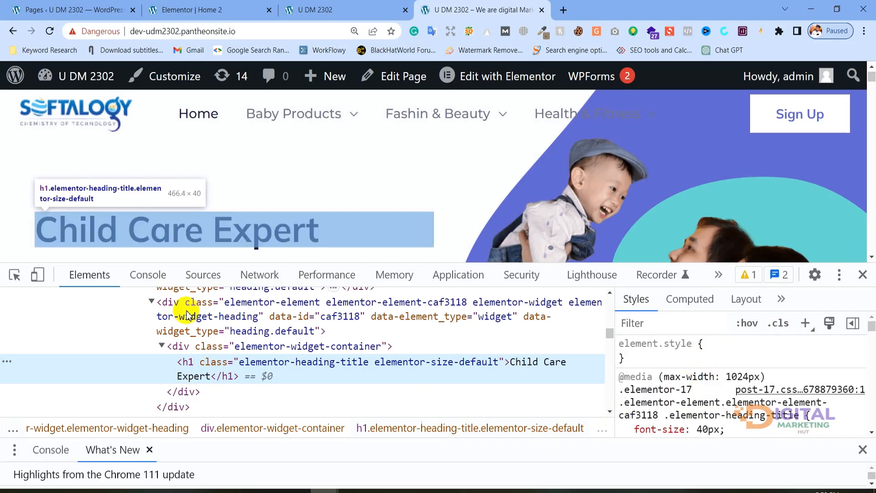
Step: Recheck the live "Child Care Expert" heading's rules, then add a Heading widget below "WELCOME TO BOOCAH" in the Elementor editor
click(205, 9)
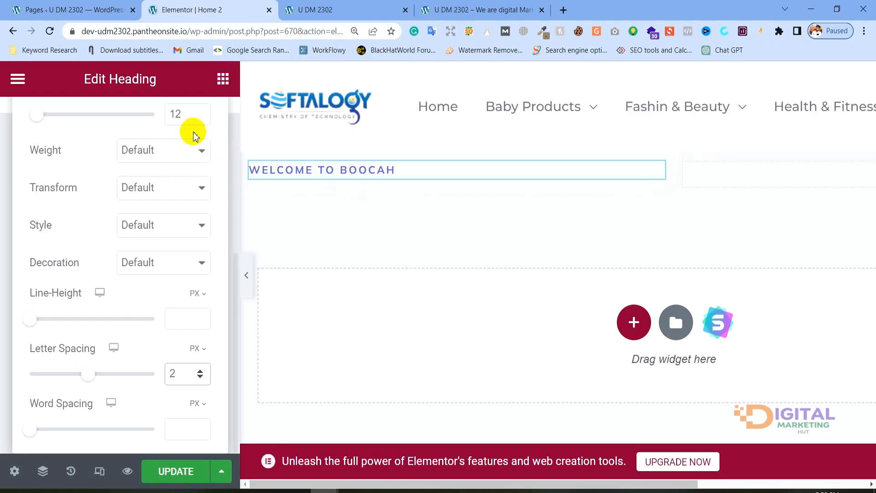
click(454, 9)
scroll(701, 405, down, 5)
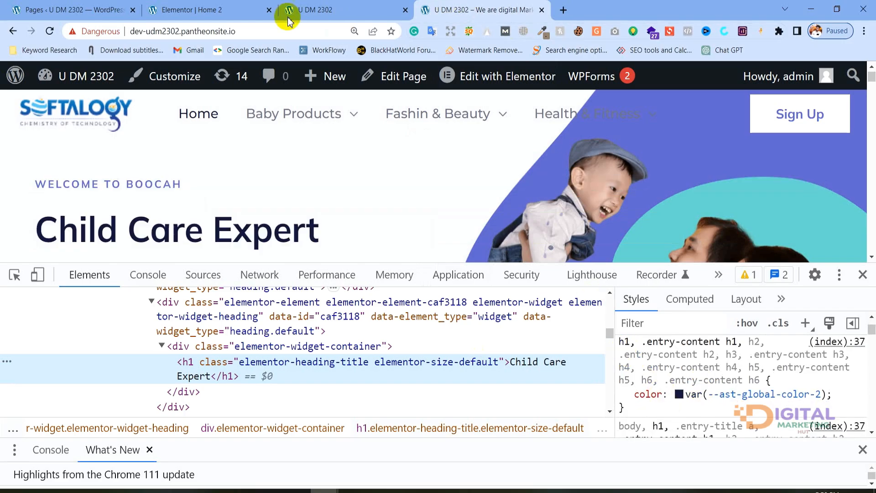
click(182, 10)
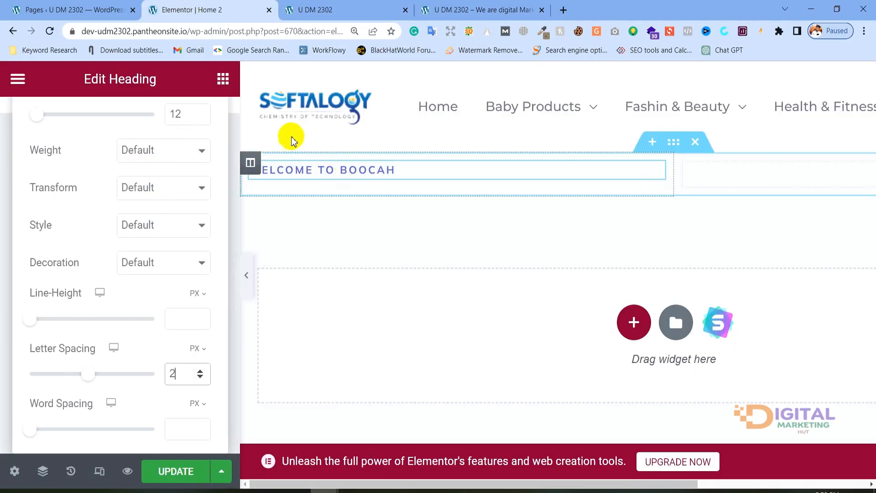
click(223, 80)
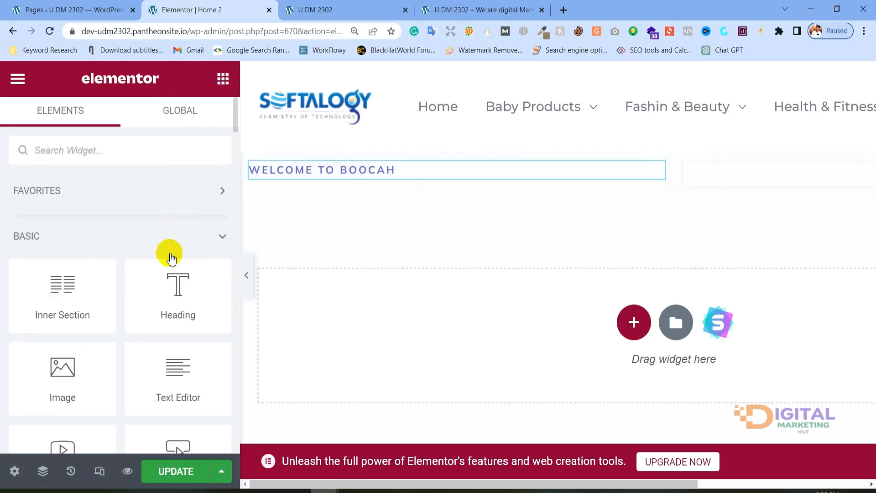
drag(172, 297, 172, 299)
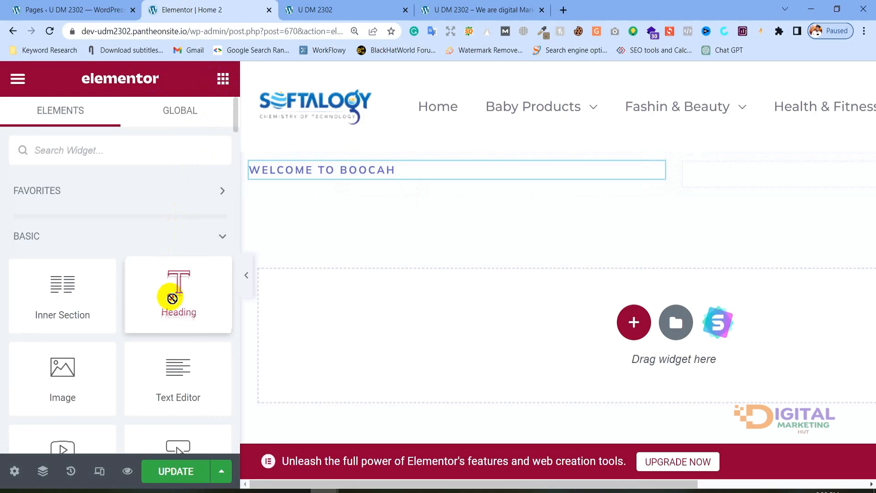
drag(172, 298, 303, 180)
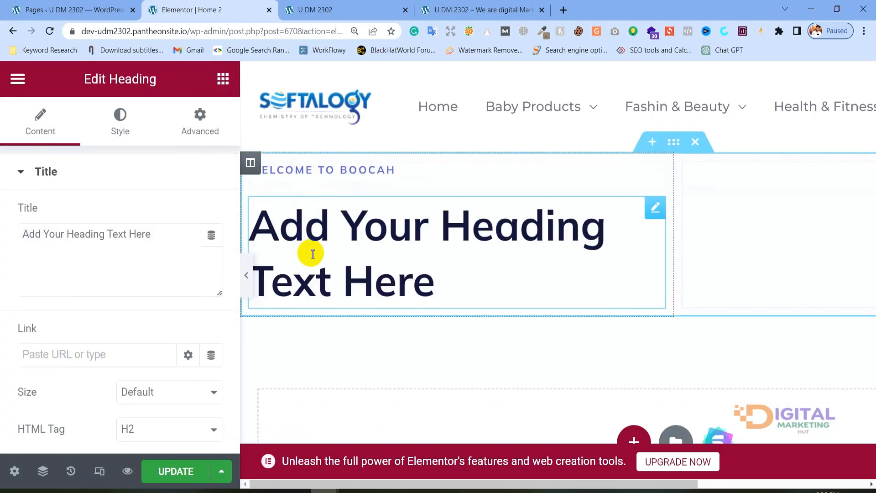
Step: Clear the placeholder text from the new heading's title
click(97, 254)
key(ctrl+a)
text(#6369d1)
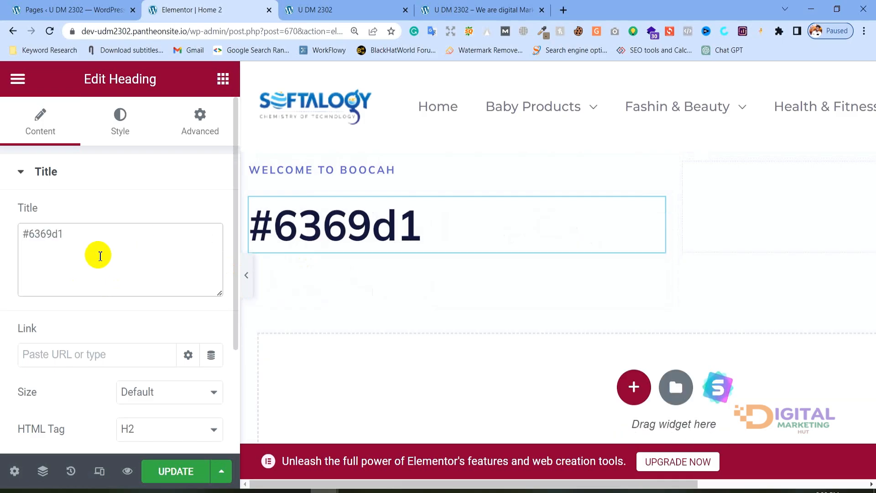
key(ctrl+a)
key(BackSpace)
Step: Copy the inspected h1 text from the live page and use "Child Care Expert" as the new heading's title
click(450, 9)
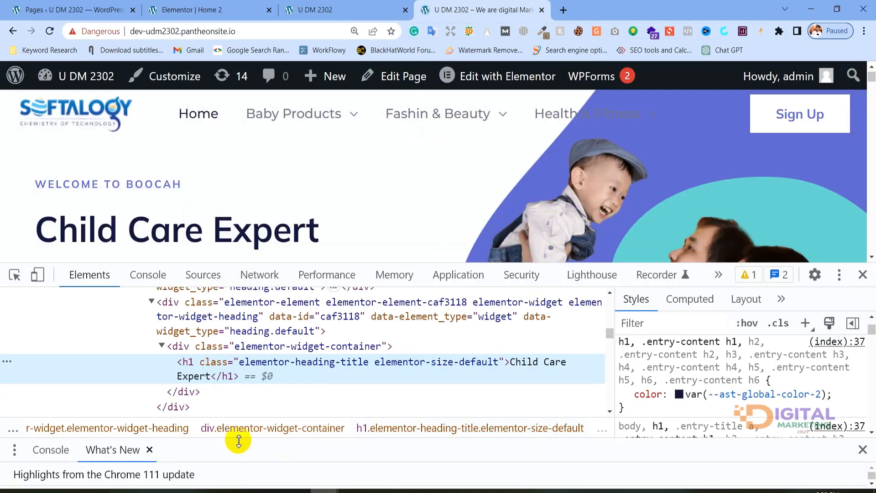
double_click(518, 362)
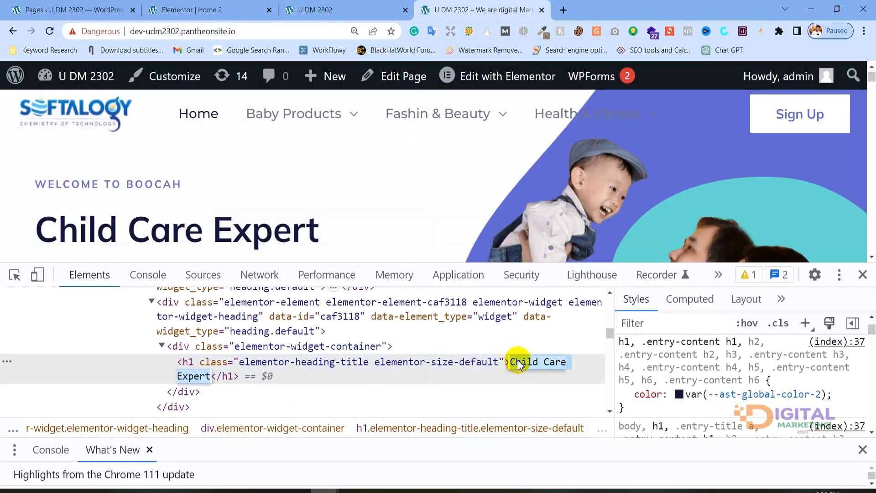
key(ctrl+c)
click(214, 10)
click(85, 256)
key(ctrl+v)
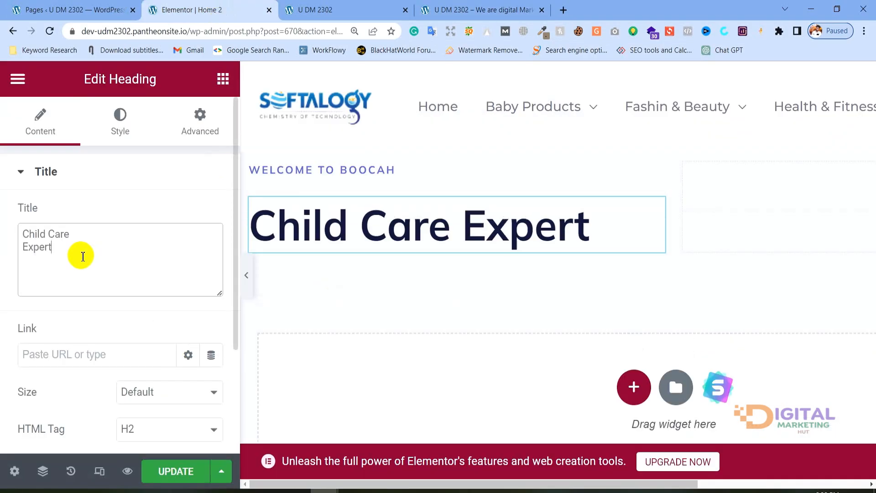
Step: Set the "Child Care Expert" heading's HTML tag to H1 and compare it with the h1 rule on the live page
scroll(85, 247, down, 3)
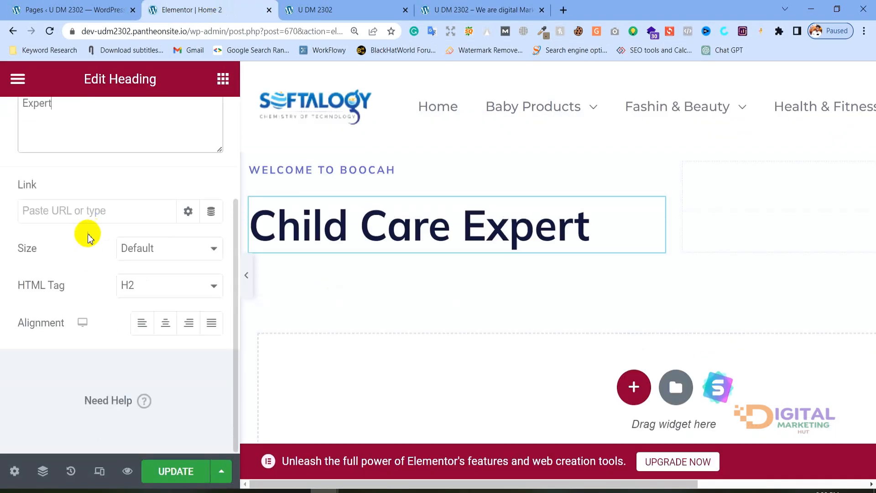
click(133, 293)
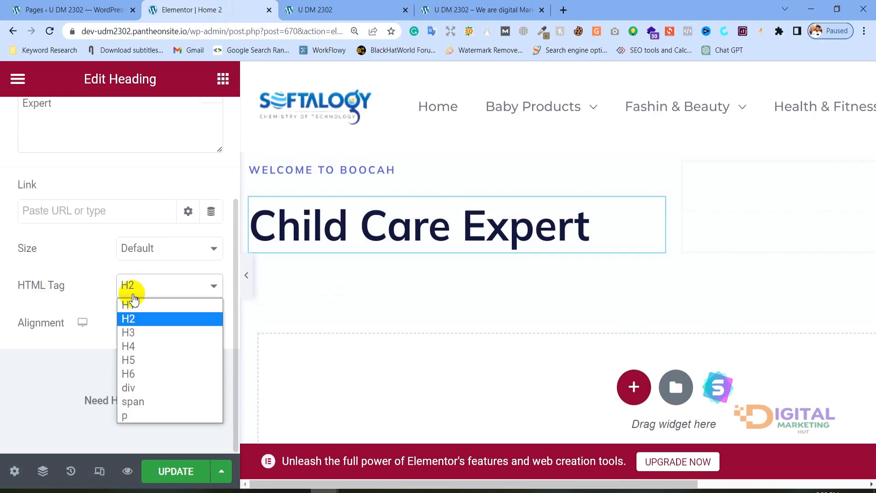
click(130, 301)
scroll(543, 185, down, 1)
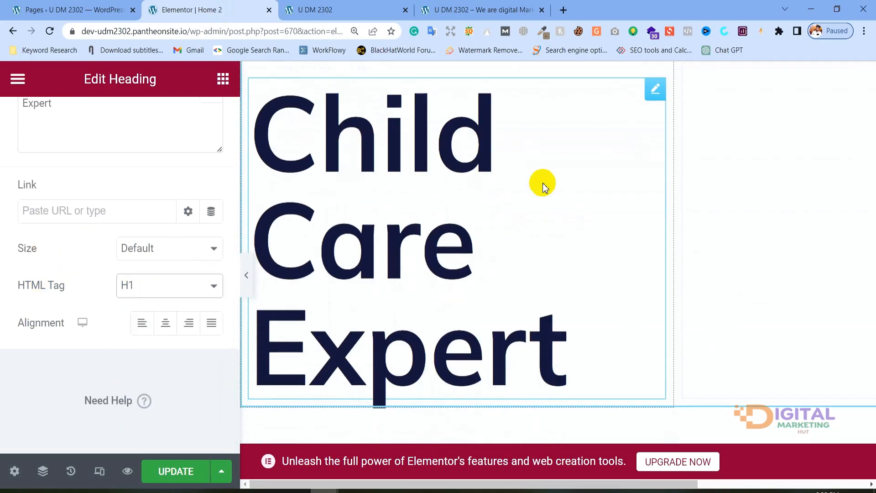
click(525, 10)
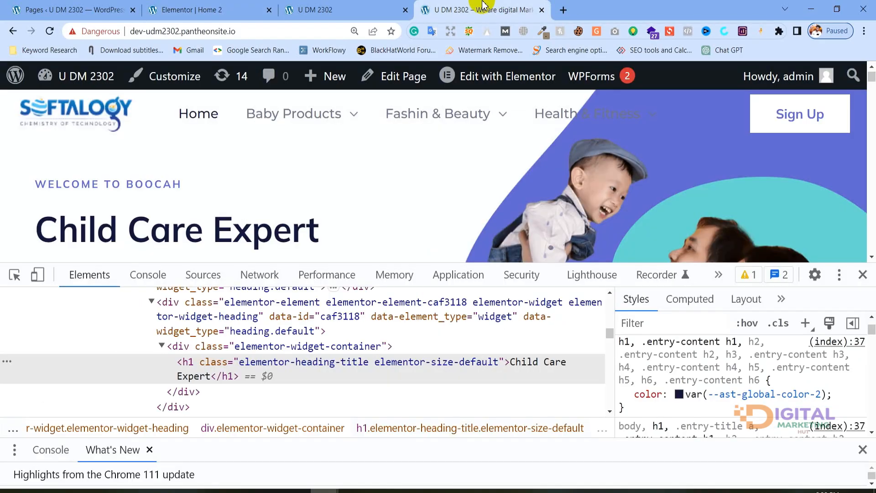
drag(621, 346, 630, 343)
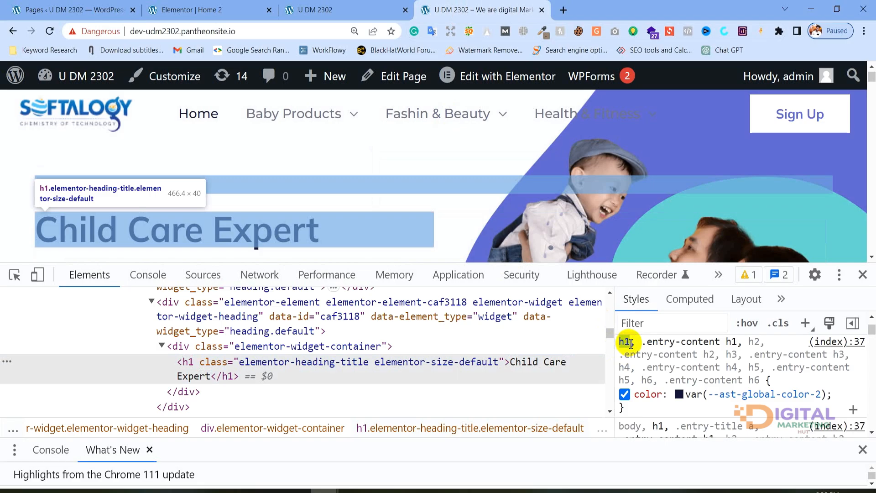
Step: Open the new heading's text color setting and get the hex value from the inspected h1's color rule on the live page
click(224, 5)
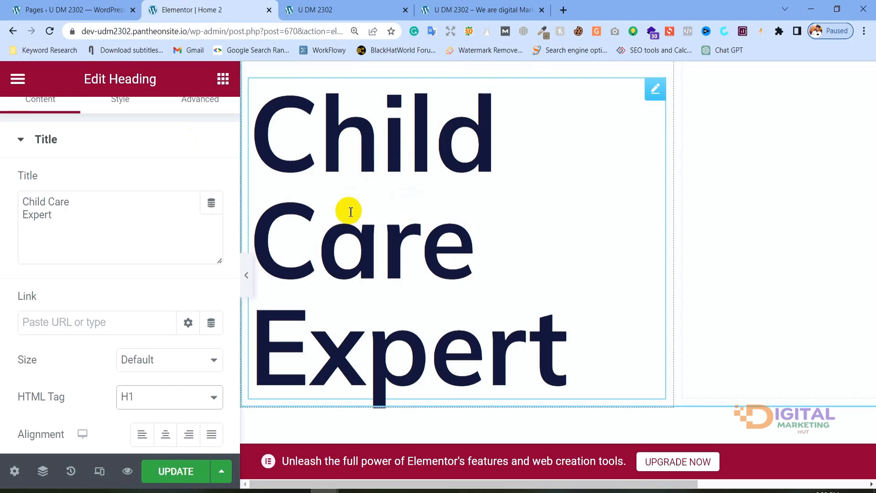
scroll(97, 268, up, 1)
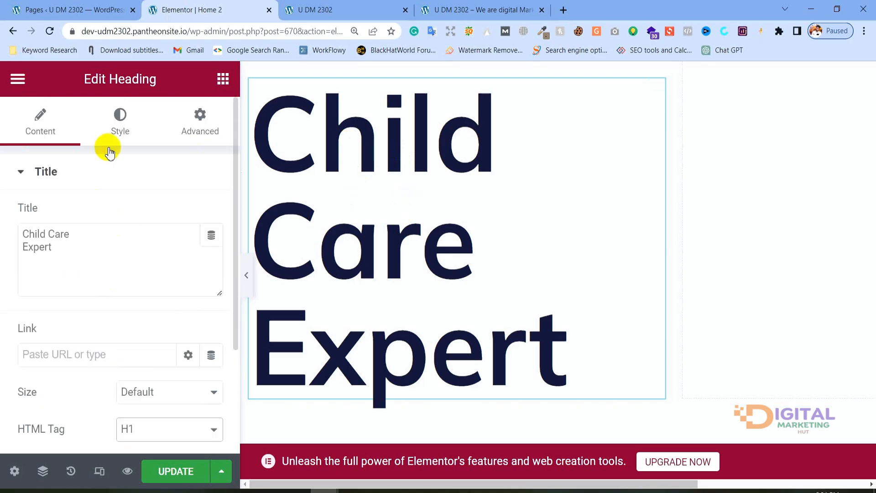
click(120, 120)
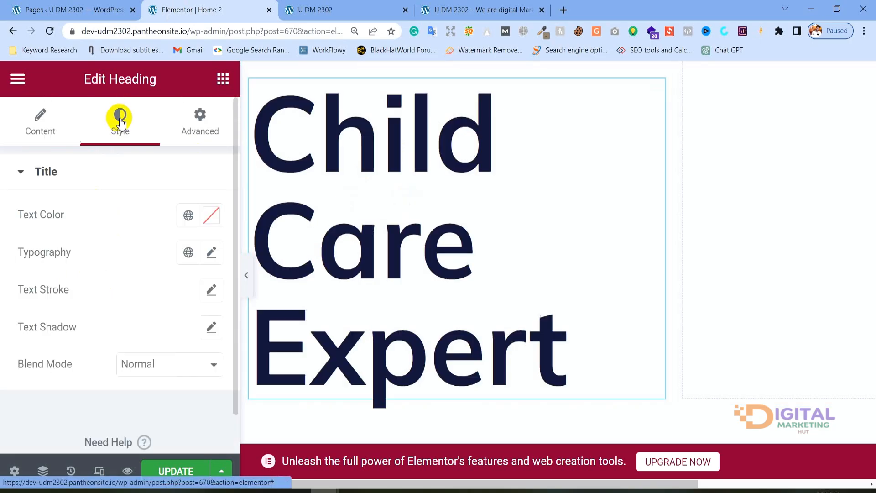
click(213, 222)
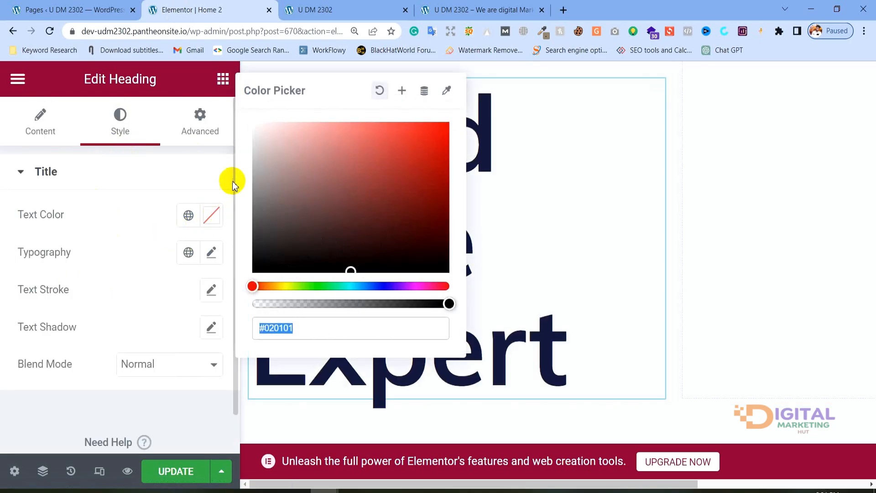
click(477, 9)
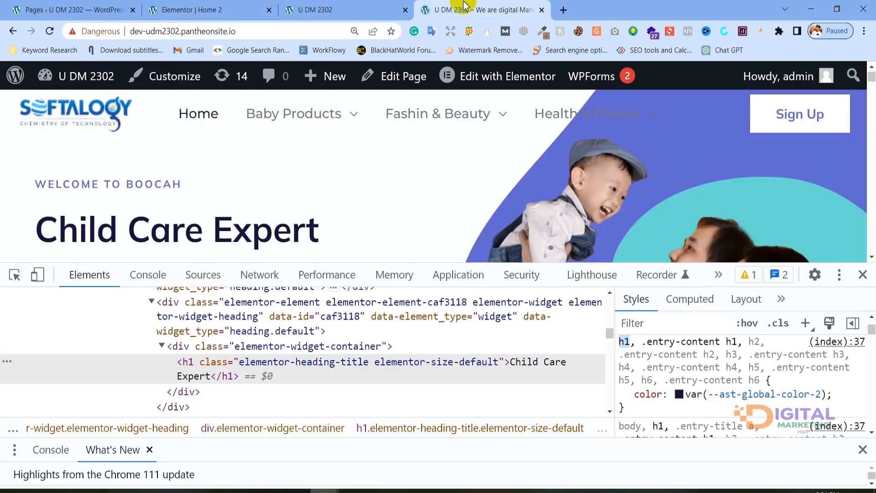
click(679, 395)
click(741, 447)
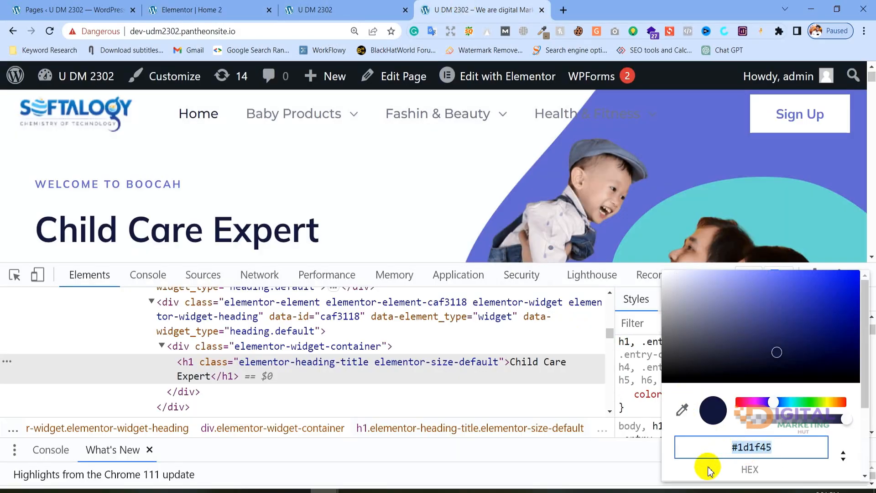
Step: Return to the Elementor editor and set the "Child Care Expert" heading's text color to #1d1f45
click(204, 9)
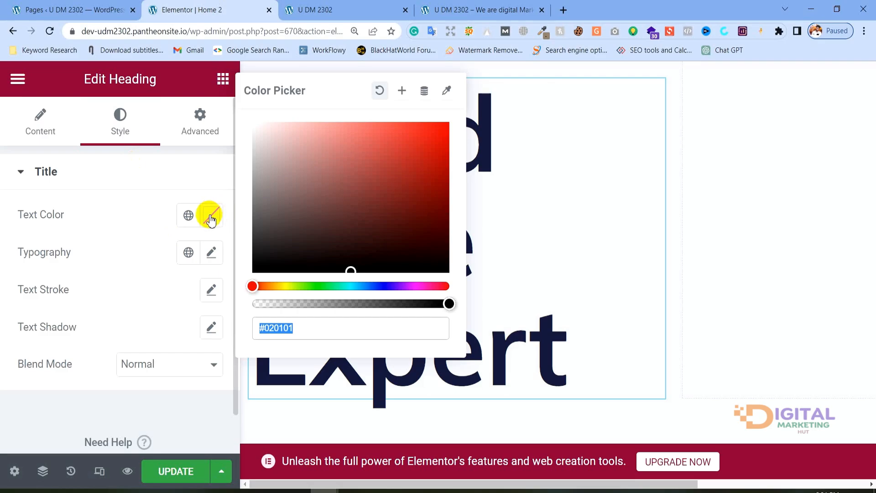
click(210, 215)
click(210, 215)
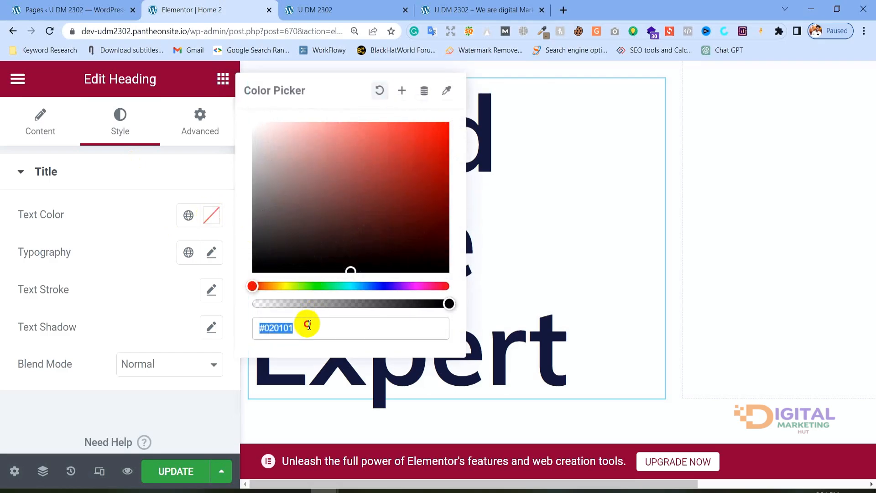
key(ctrl+v)
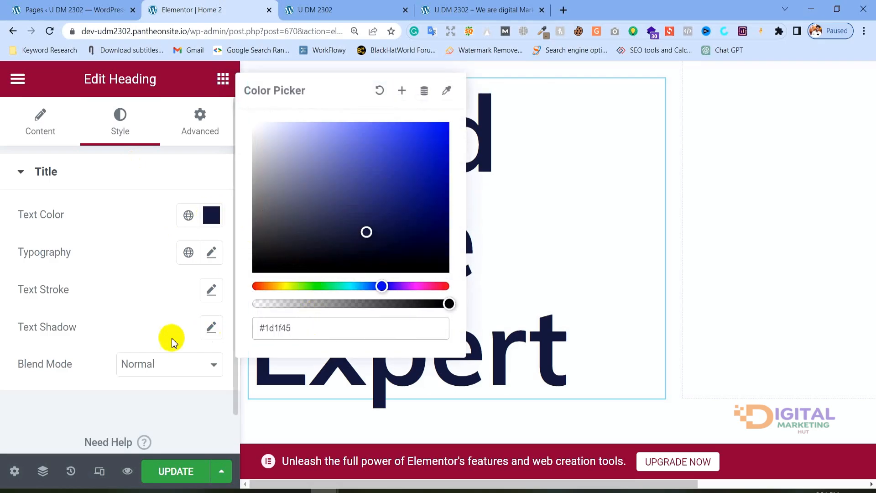
click(125, 208)
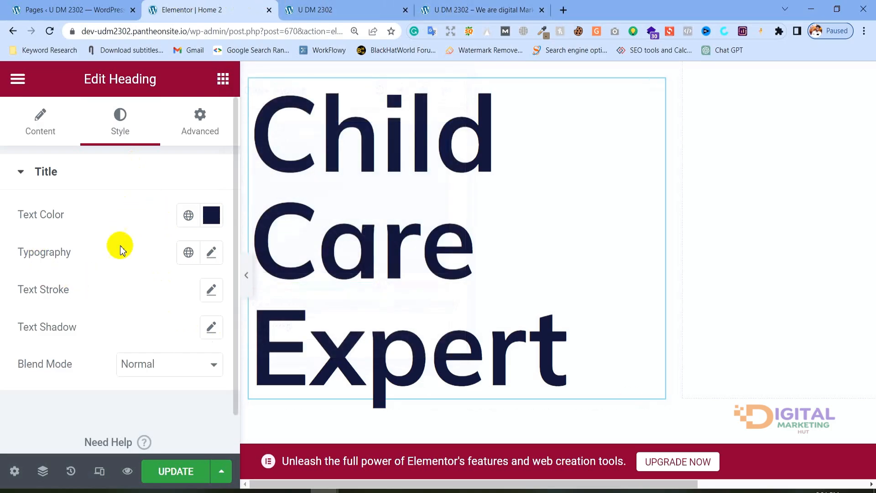
Step: Check the font size and font family rules of the inspected "Child Care Expert" heading on the live page
click(435, 10)
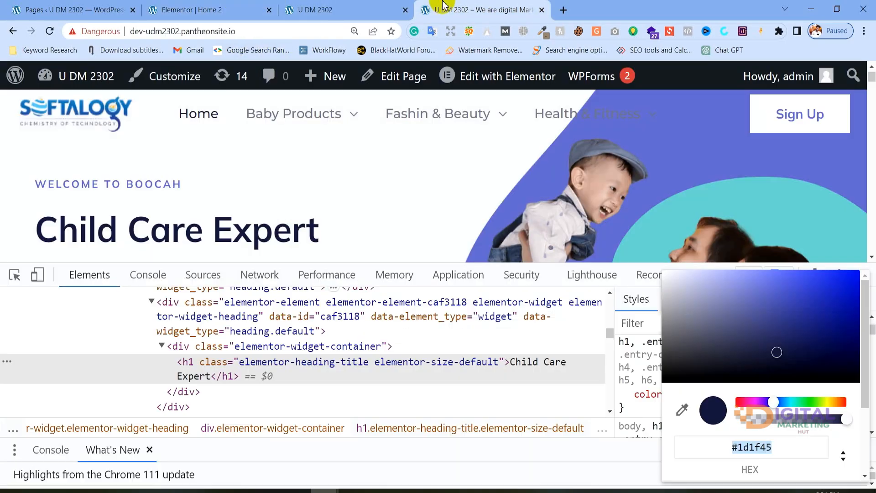
click(643, 361)
scroll(711, 370, up, 4)
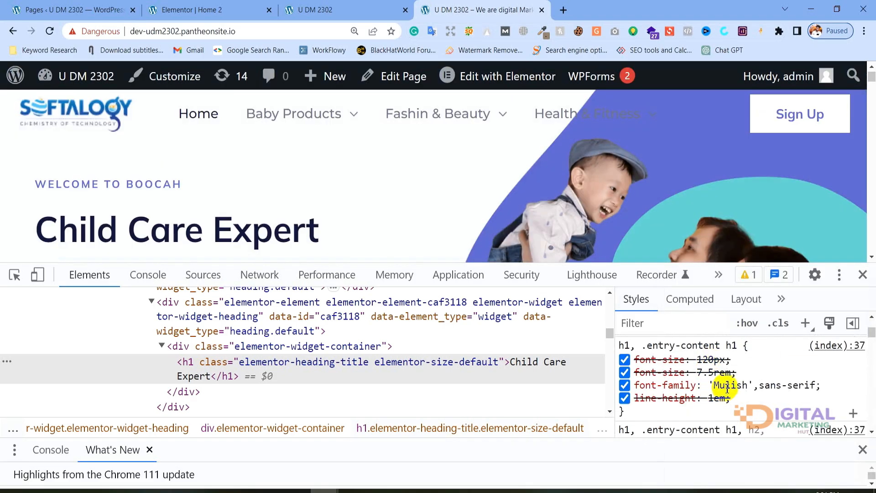
click(727, 388)
click(707, 359)
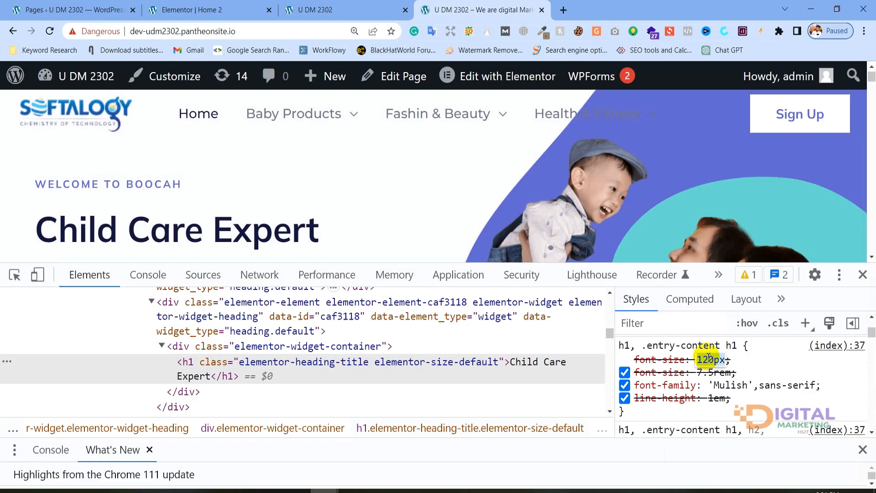
Step: In the Elementor editor, set the "Child Care Expert" heading's typography to 120 px size and the Mulish font family
click(302, 8)
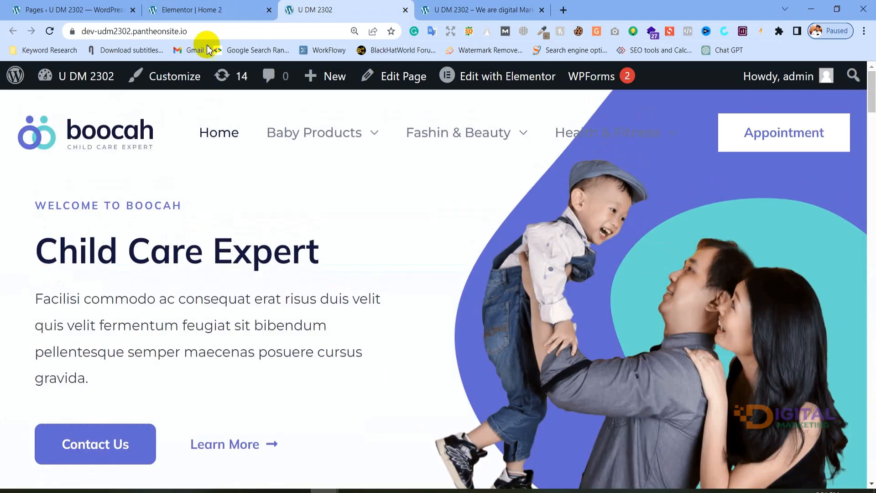
click(208, 9)
click(211, 254)
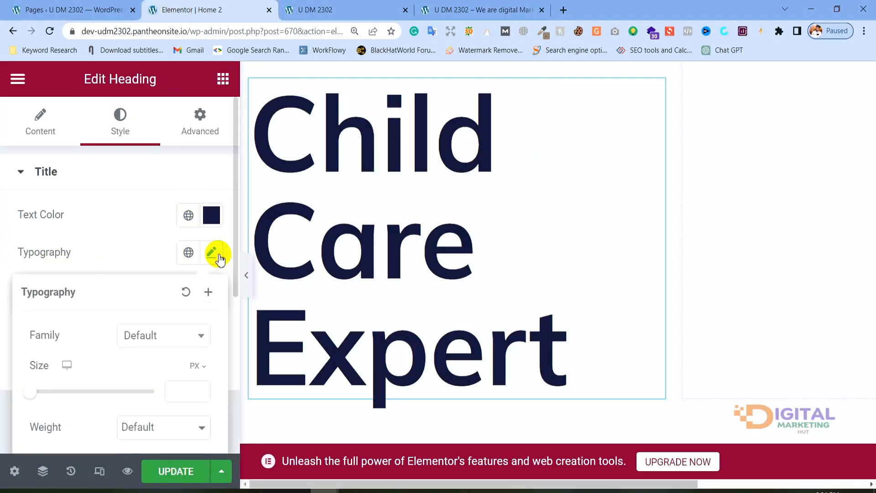
scroll(150, 293, down, 2)
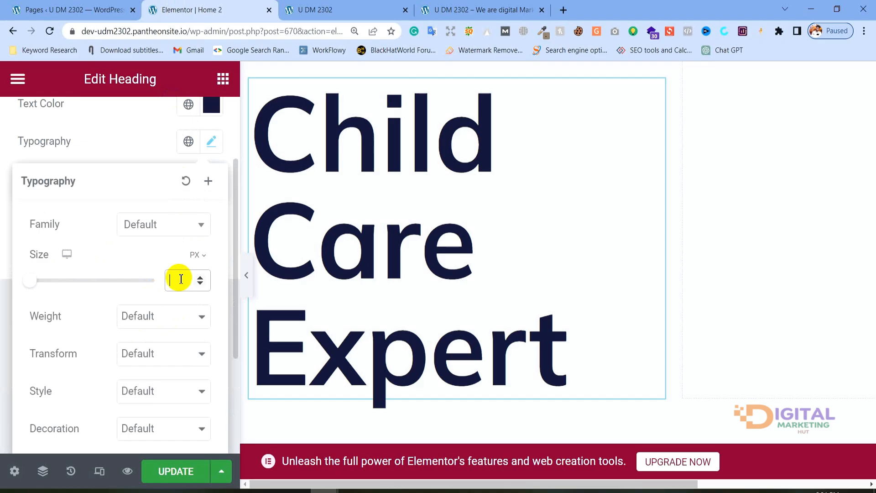
text(120)
click(157, 225)
text(mulu)
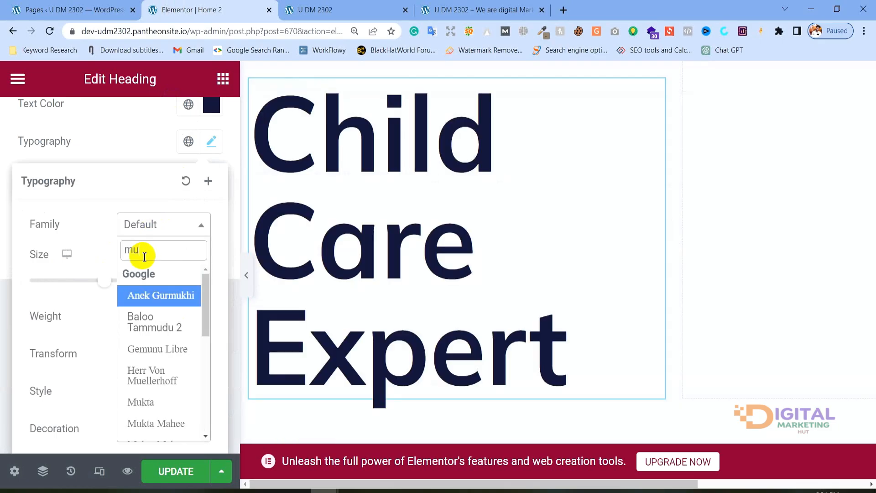
key(BackSpace)
key(BackSpace)
text(li)
click(150, 297)
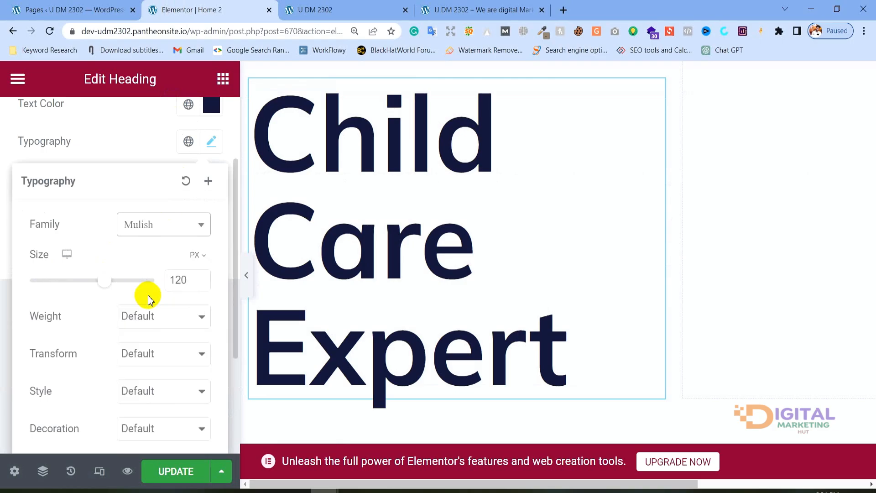
Step: Switch to the live page and review the inspected "Child Care Expert" heading's remaining typography rules
click(482, 10)
scroll(714, 397, down, 2)
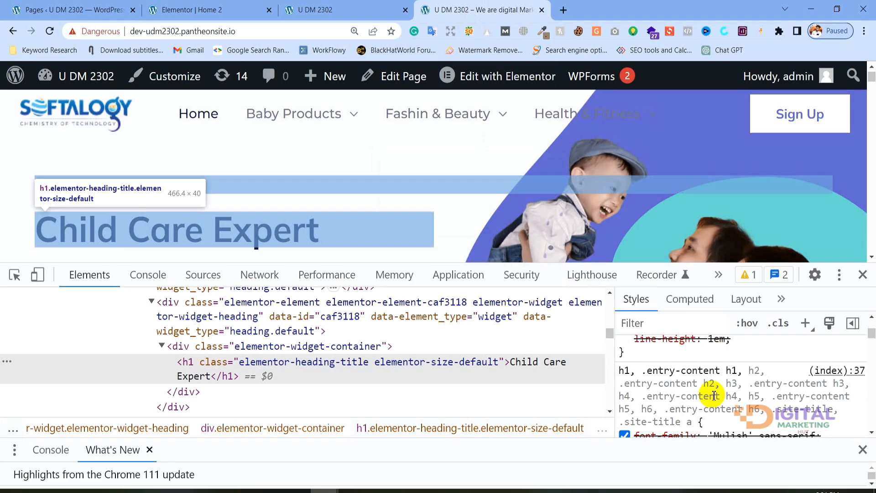
scroll(714, 396, up, 2)
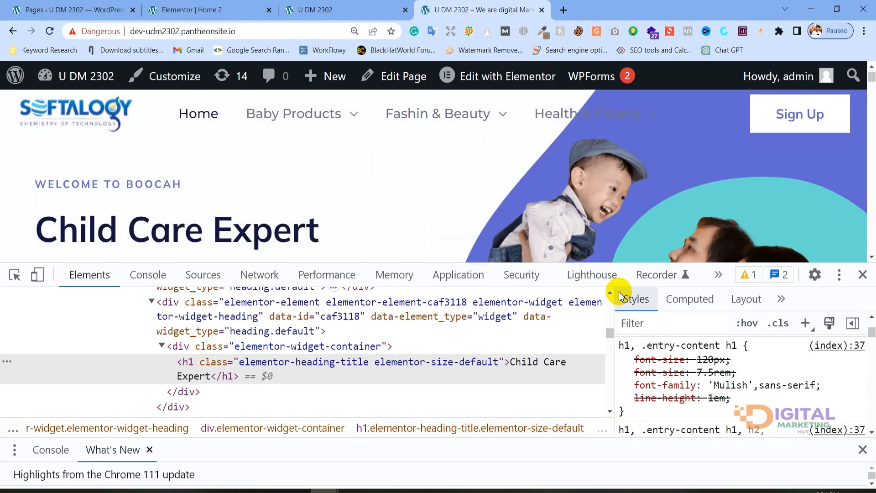
Step: Return to the Elementor editor and select the word "Care" in the "Child Care Expert" heading to check its typography options
click(307, 9)
click(198, 9)
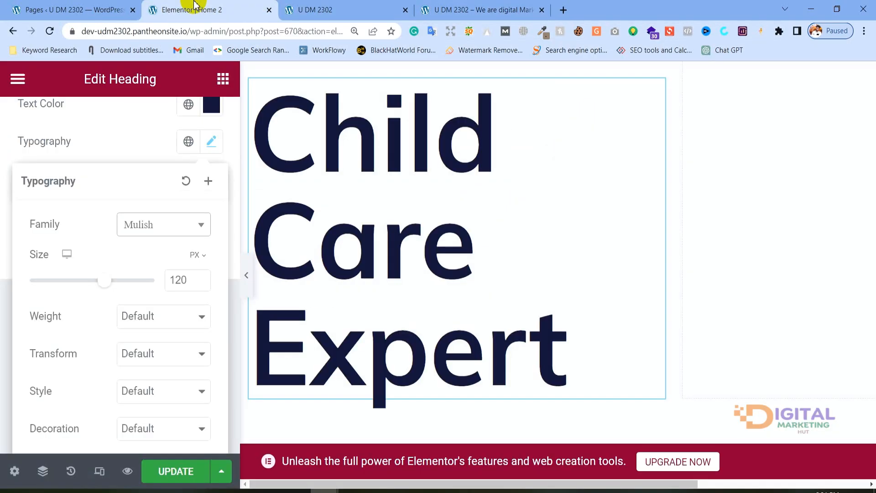
click(450, 268)
drag(475, 254, 153, 213)
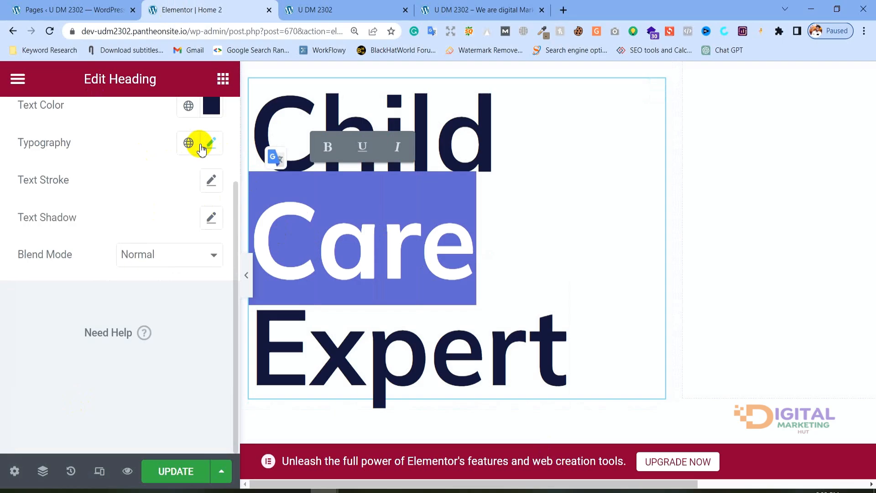
click(214, 143)
click(169, 117)
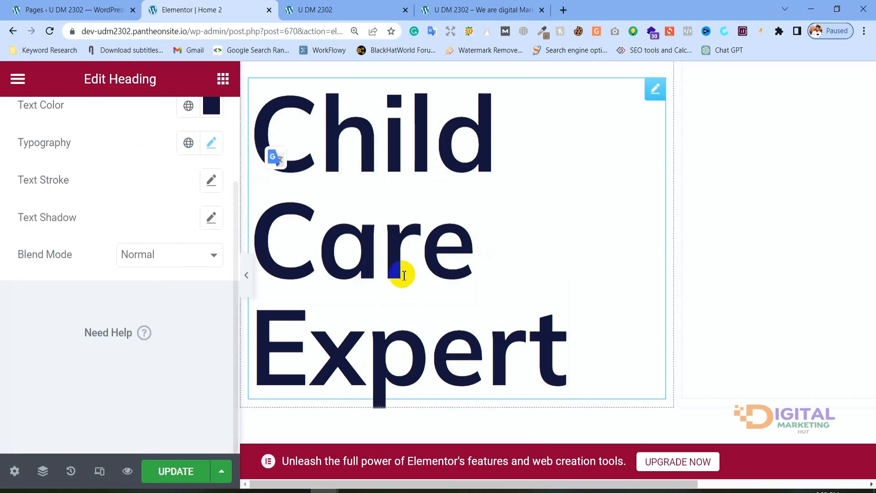
click(403, 272)
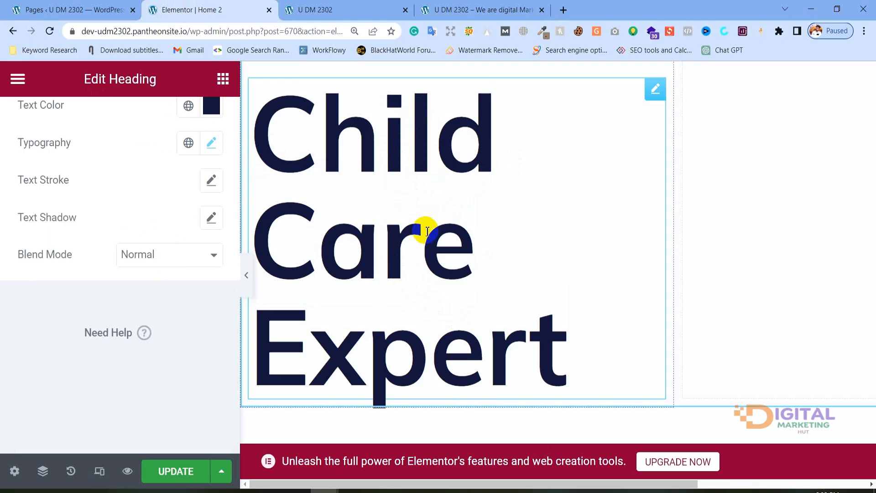
drag(481, 168, 254, 136)
click(415, 243)
double_click(415, 243)
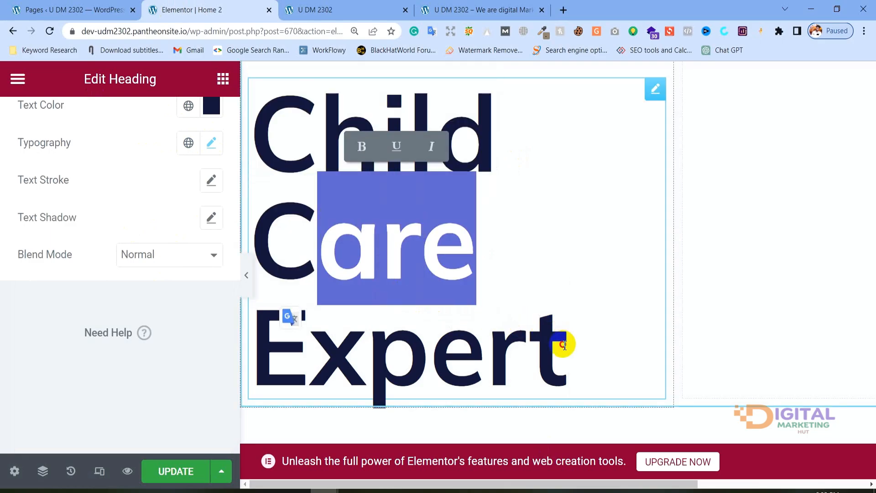
double_click(563, 346)
click(179, 336)
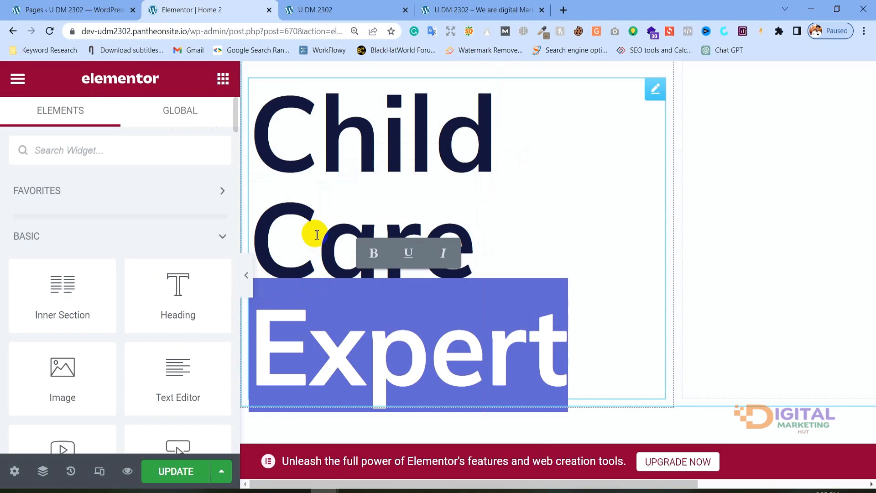
click(295, 221)
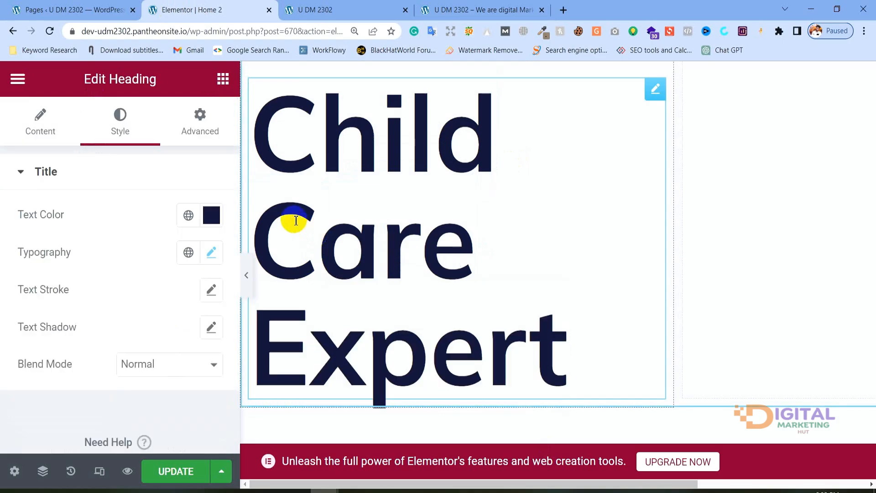
drag(480, 245, 277, 233)
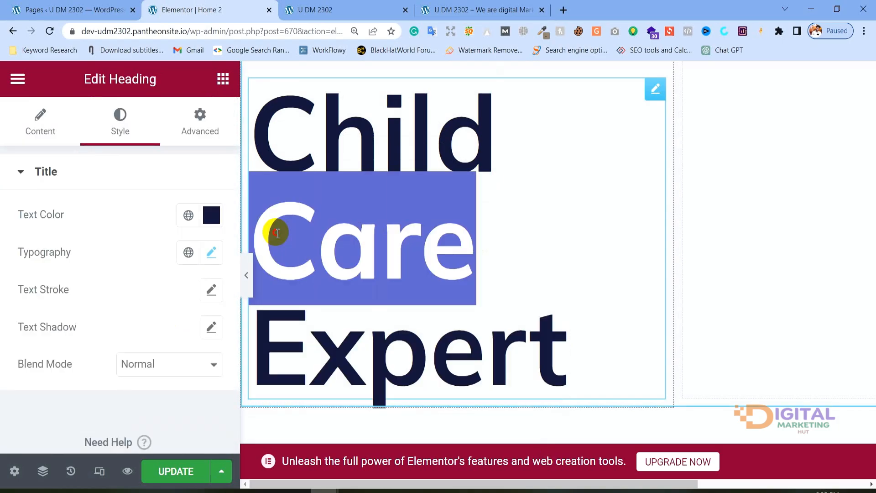
click(315, 179)
click(335, 333)
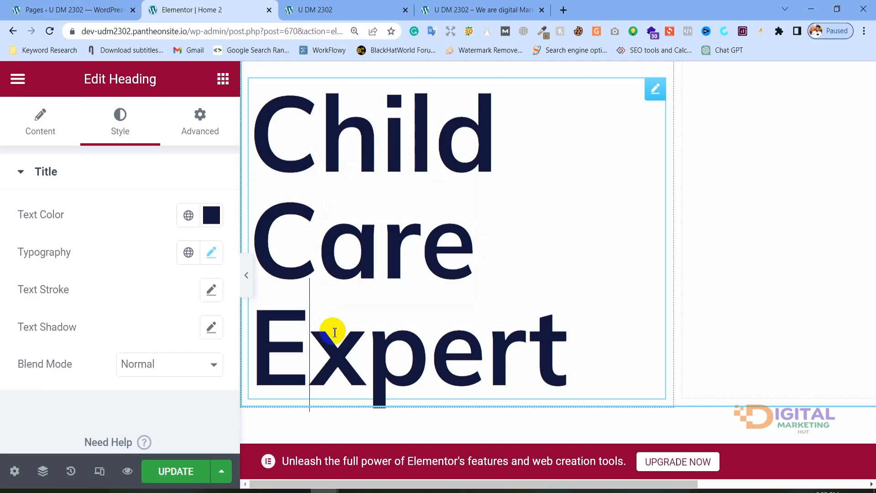
Step: Shorten the "Child Care Expert" heading to "Child" and duplicate the heading twice
drag(588, 354, 276, 220)
key(BackSpace)
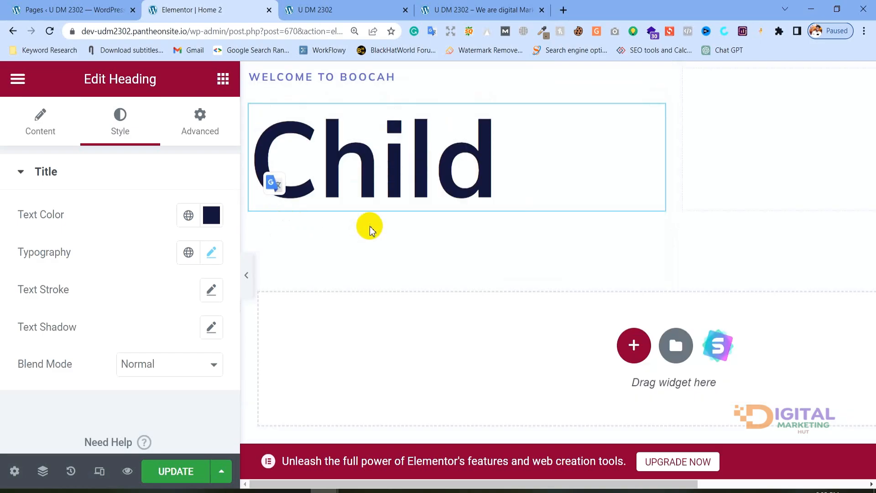
right_click(323, 140)
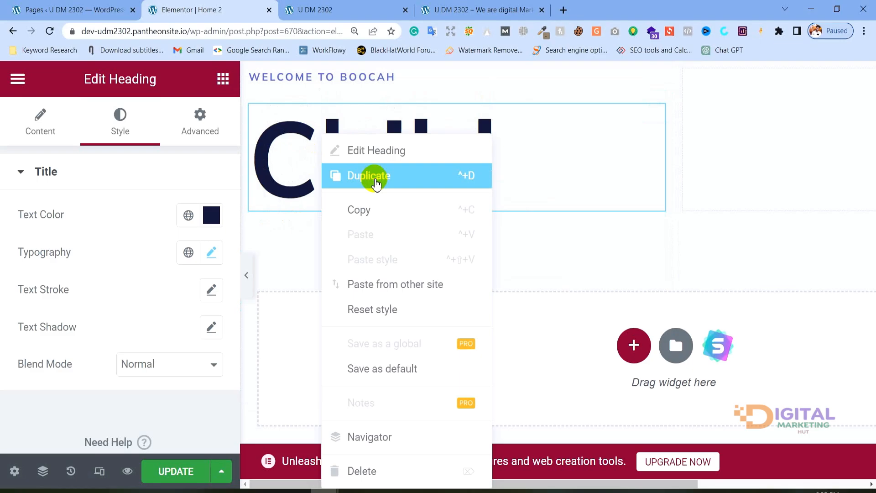
click(355, 175)
right_click(369, 164)
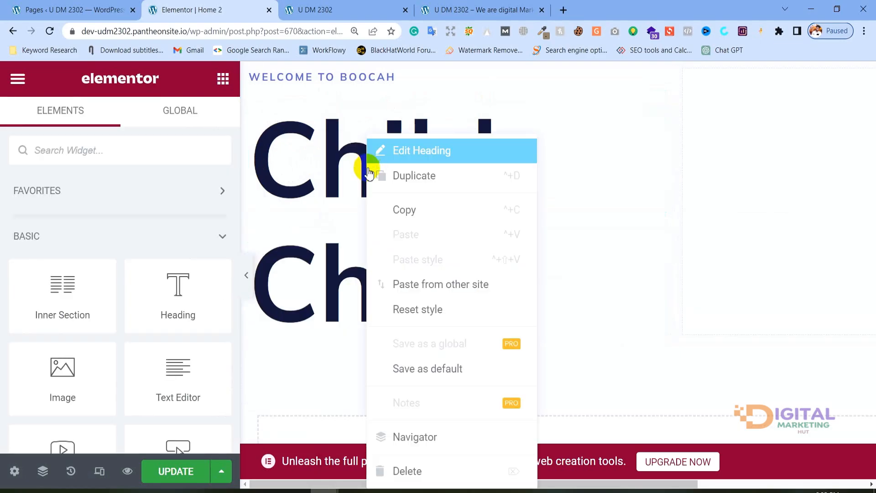
click(389, 189)
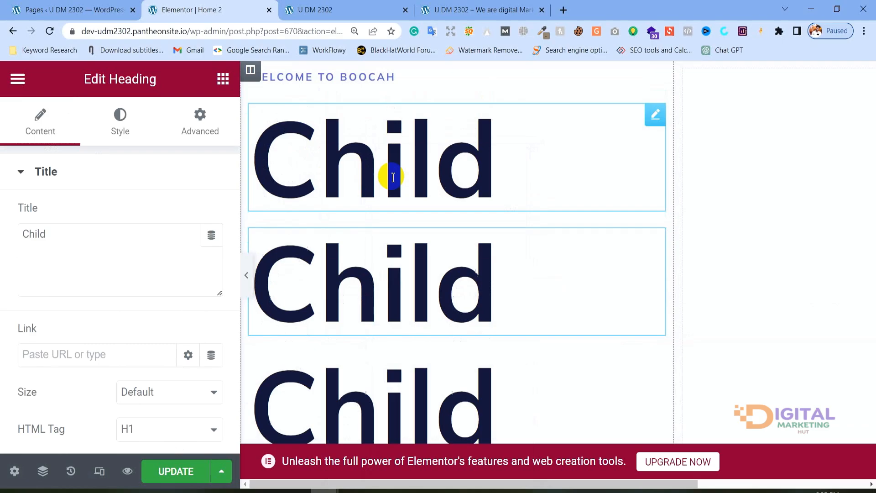
Step: Change the text of the third "Child" heading to "Expert"
scroll(467, 306, down, 1)
double_click(460, 341)
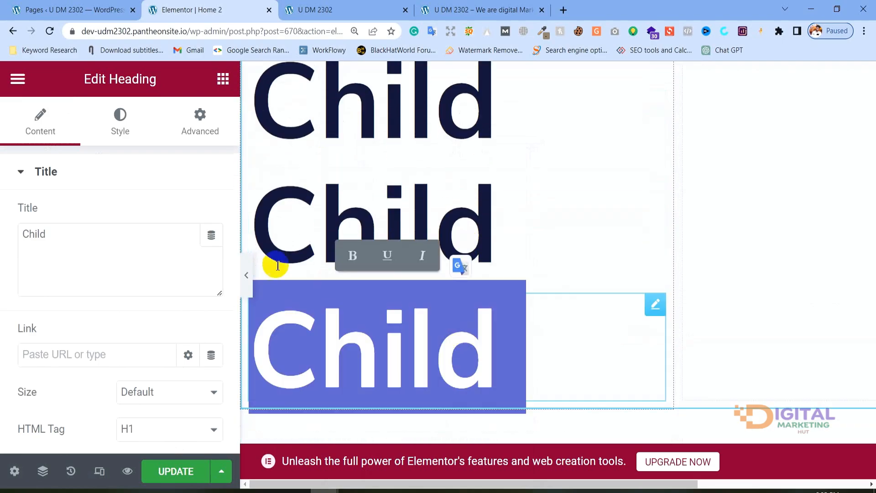
click(154, 237)
key(BackSpace)
text(Expert)
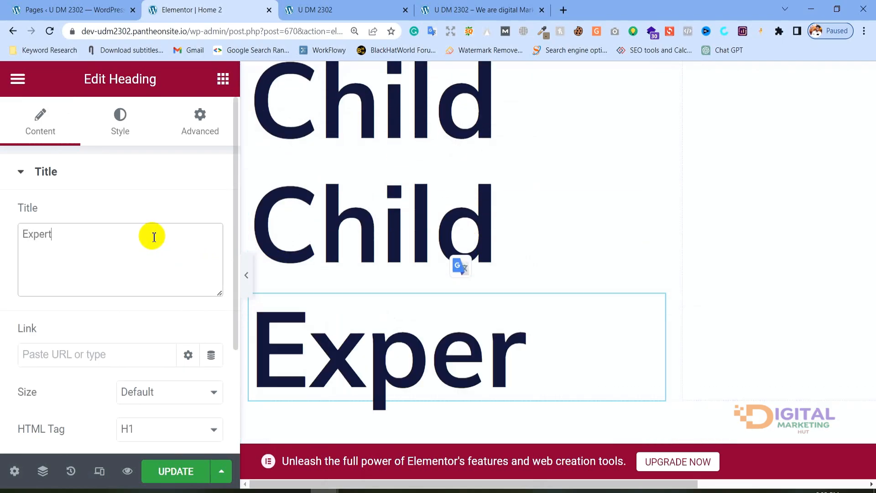
Step: Set the text color of the middle "Child" heading to bright red, #FB0A0A
click(348, 201)
click(120, 117)
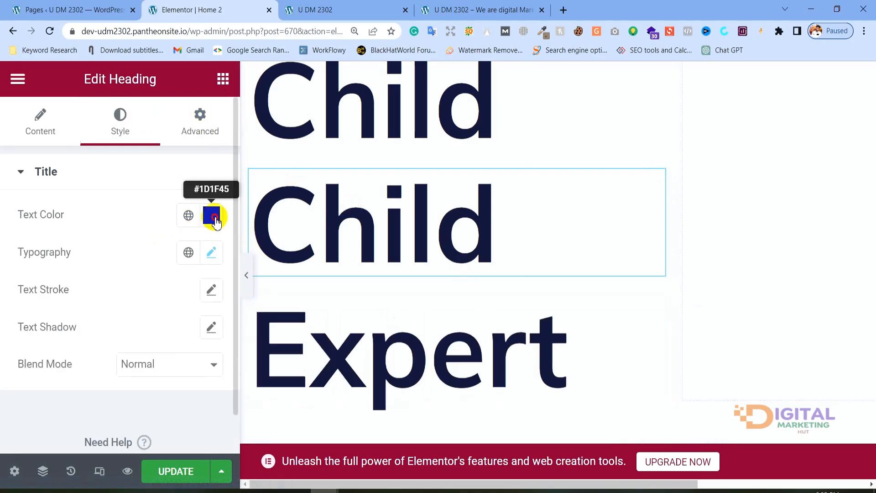
click(212, 214)
click(360, 188)
drag(319, 286, 254, 285)
click(442, 125)
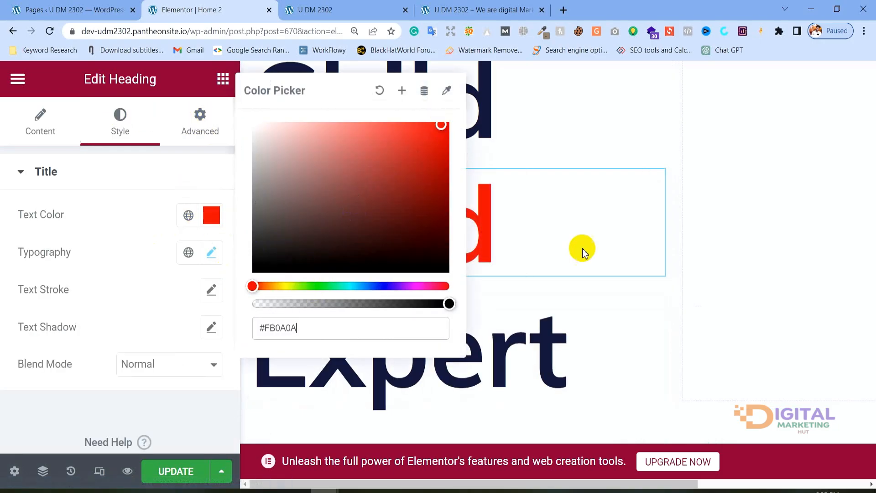
click(802, 303)
Step: Check the red "Child" heading's text color options, and set its normal background type to gradient
scroll(284, 362, up, 3)
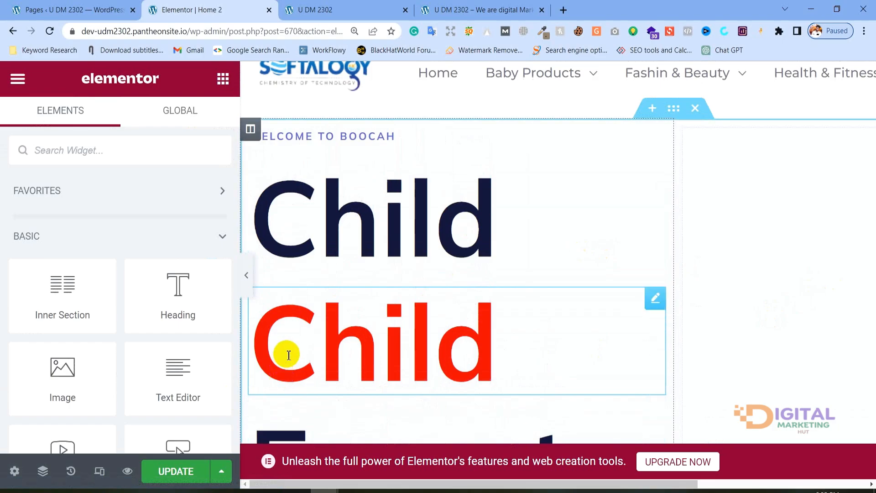
scroll(293, 347, down, 2)
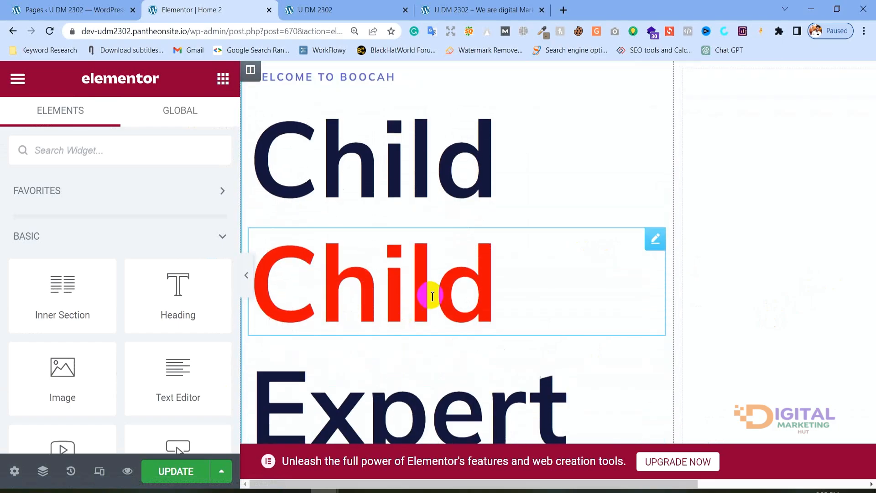
click(655, 236)
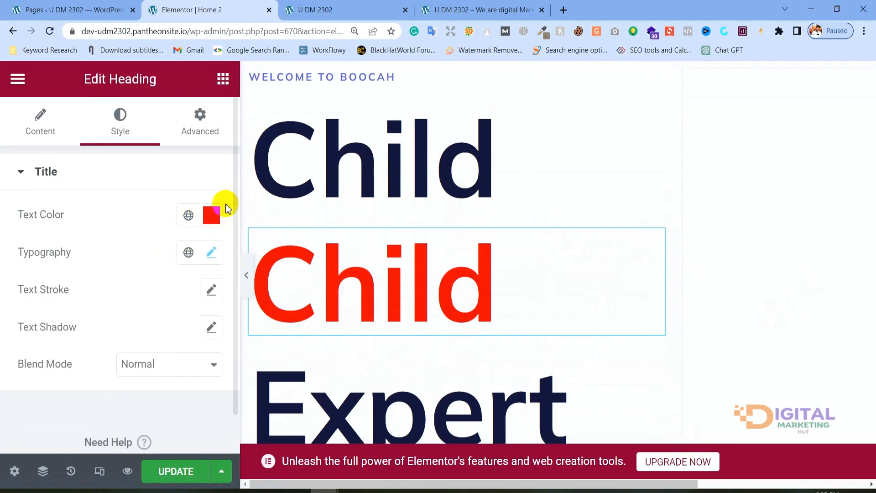
click(216, 218)
click(184, 213)
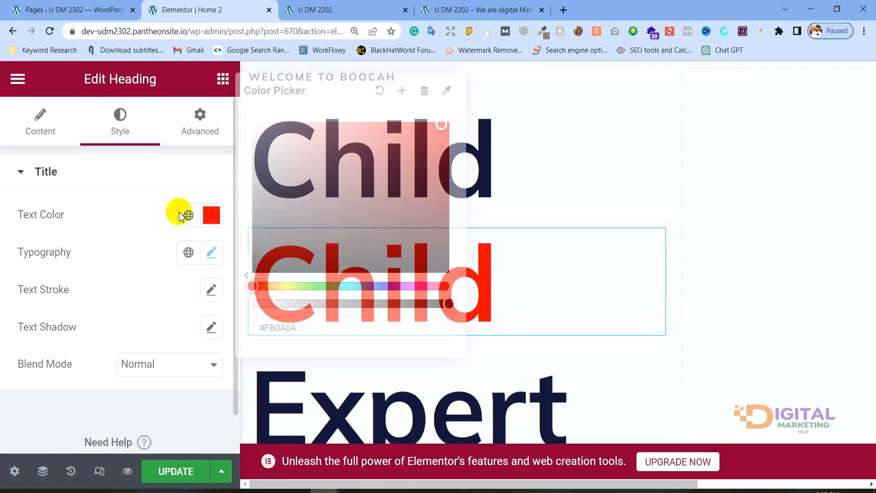
click(182, 213)
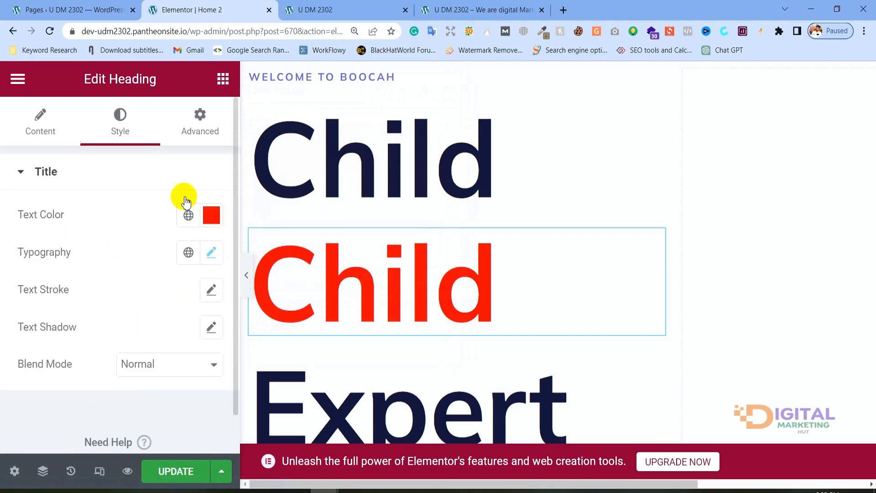
click(161, 136)
scroll(93, 258, down, 7)
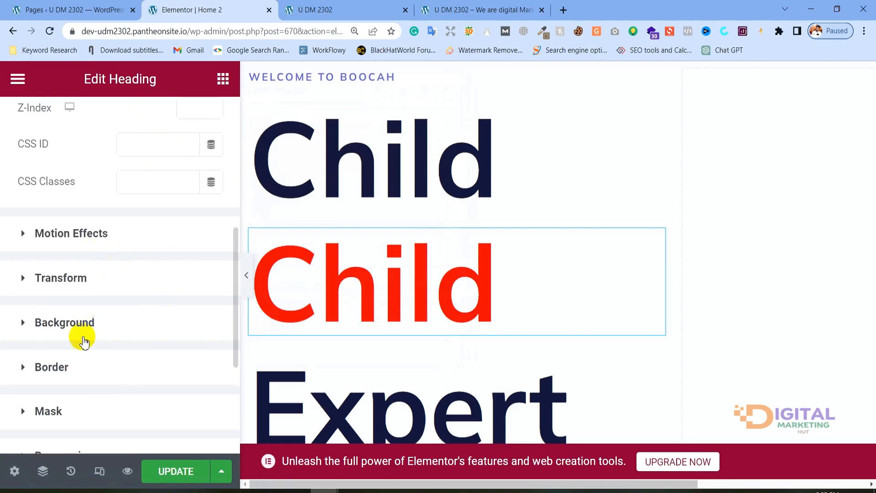
click(84, 340)
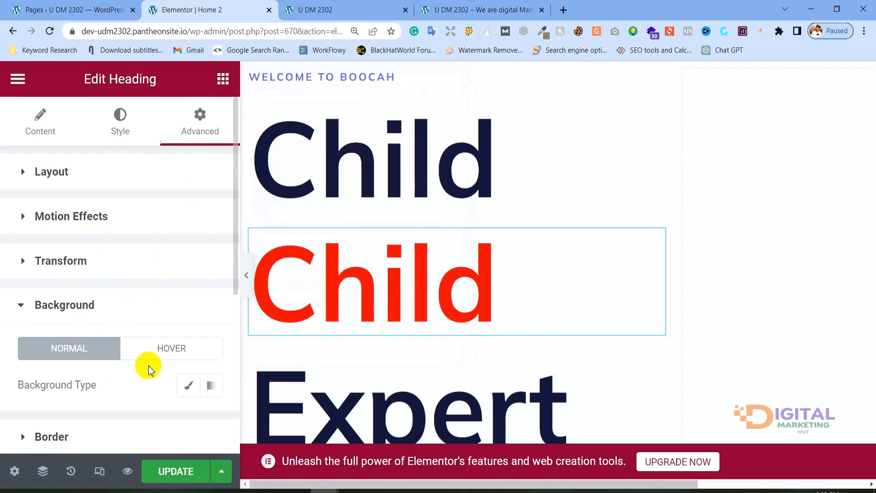
click(212, 386)
scroll(182, 304, down, 5)
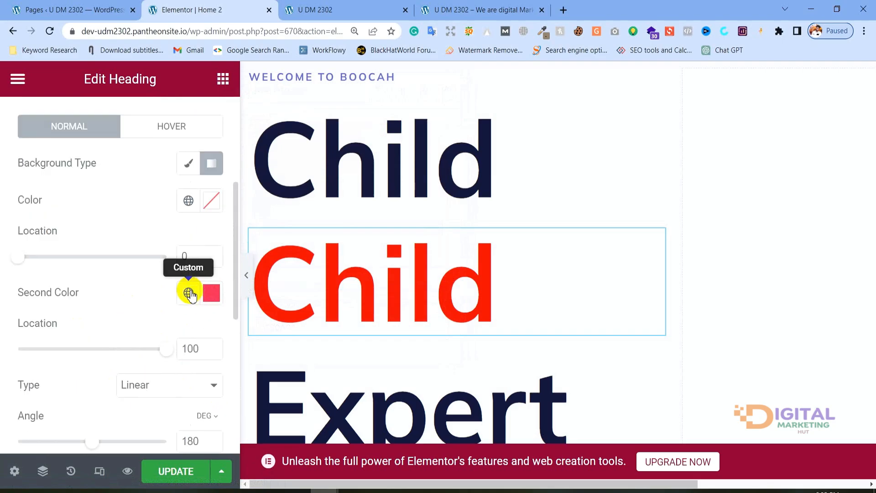
scroll(200, 229, up, 5)
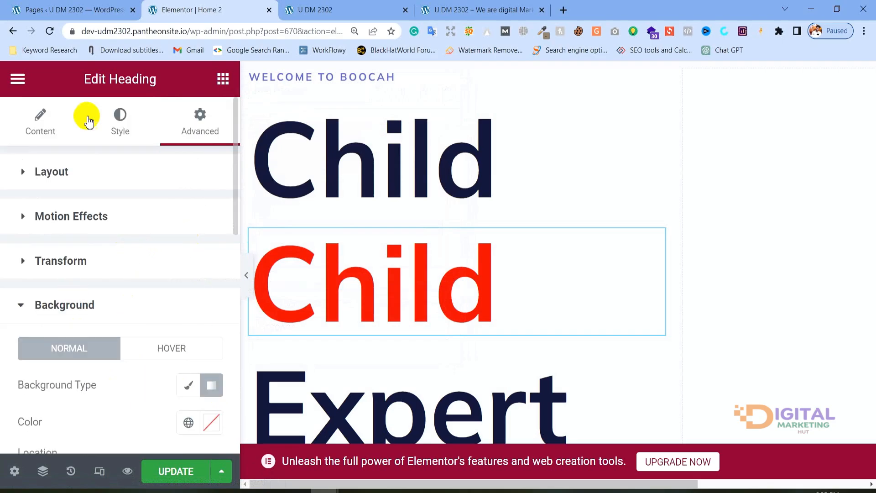
Step: Examine the red "Child" heading's text color and typography options, including line height, letter spacing and word spacing
click(121, 117)
click(214, 218)
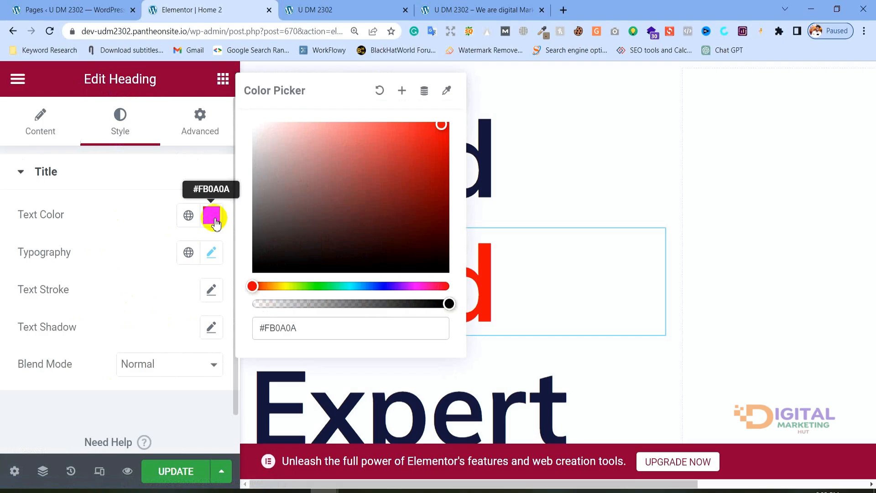
click(214, 221)
click(212, 222)
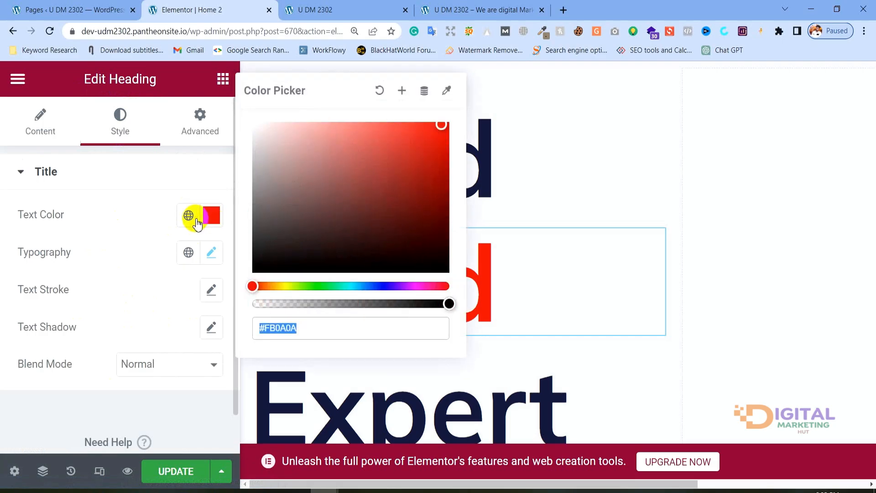
click(189, 220)
click(196, 230)
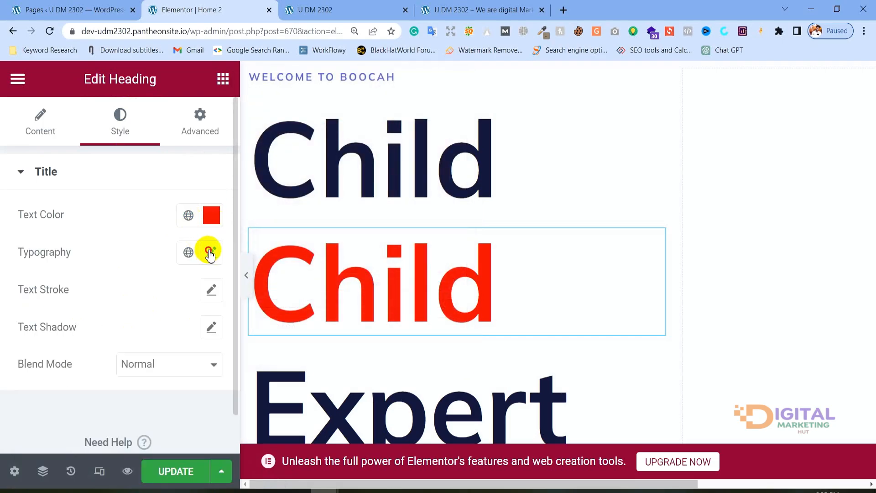
click(210, 253)
scroll(173, 228, down, 5)
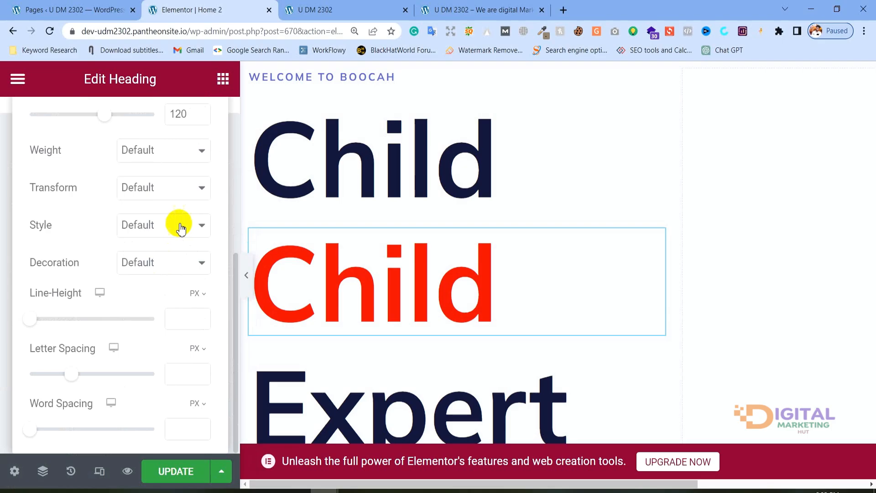
scroll(177, 230, up, 5)
scroll(169, 287, down, 5)
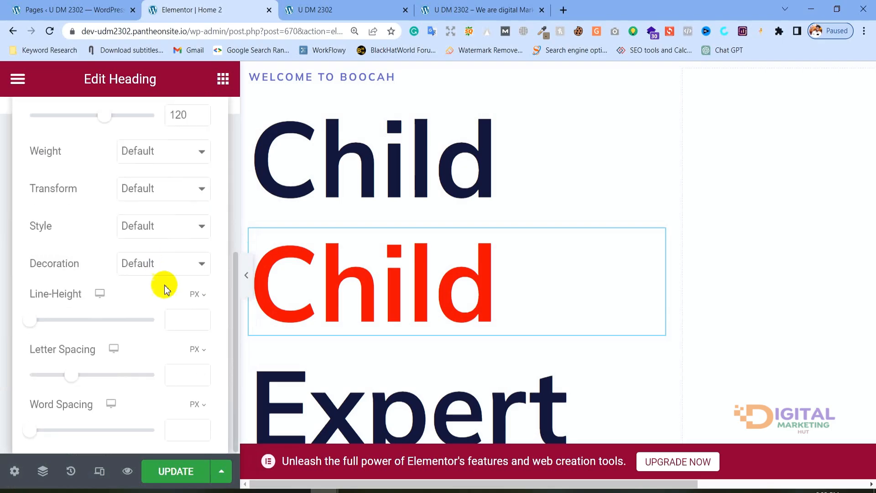
scroll(160, 274, up, 5)
scroll(98, 337, down, 5)
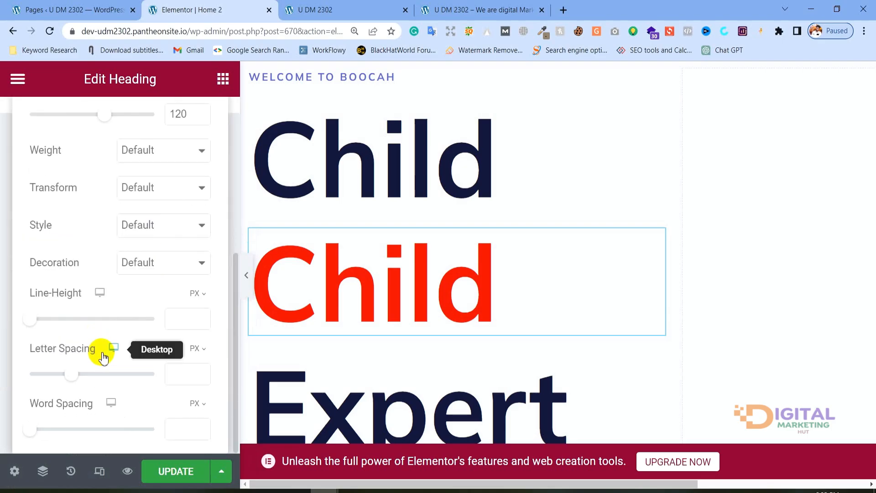
scroll(102, 319, up, 6)
click(105, 214)
scroll(131, 269, down, 1)
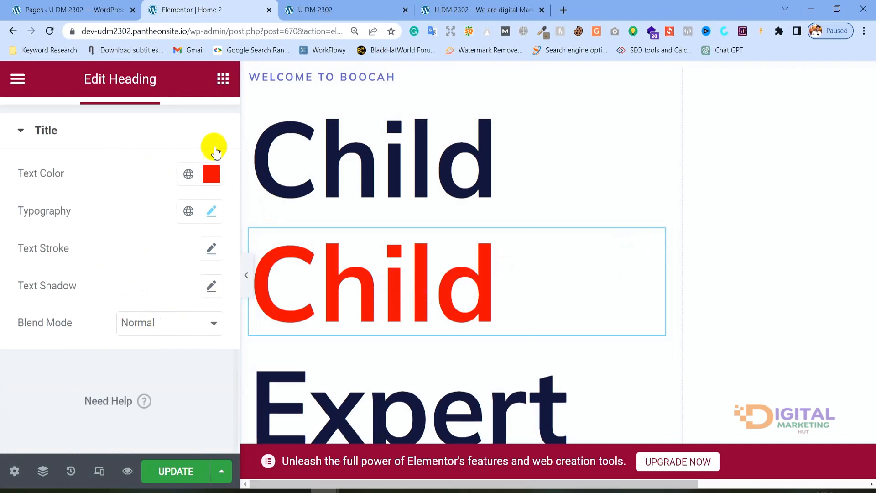
Step: Examine the red "Child" heading's advanced settings, including its gradient background color, location, type and angle options
scroll(199, 151, up, 1)
click(195, 139)
scroll(115, 210, down, 10)
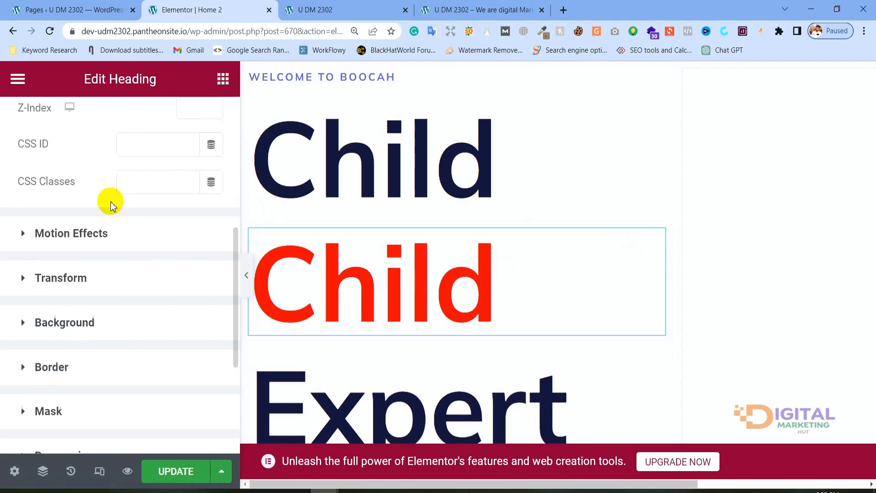
scroll(94, 285, up, 3)
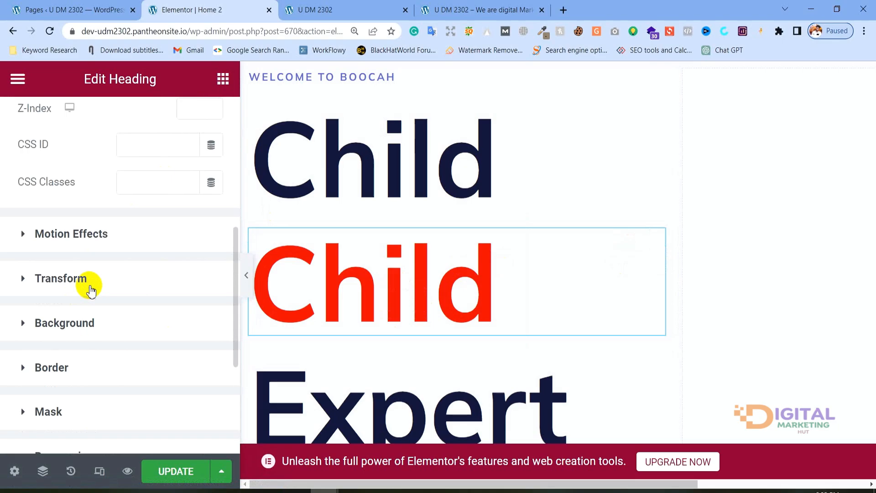
scroll(71, 263, down, 3)
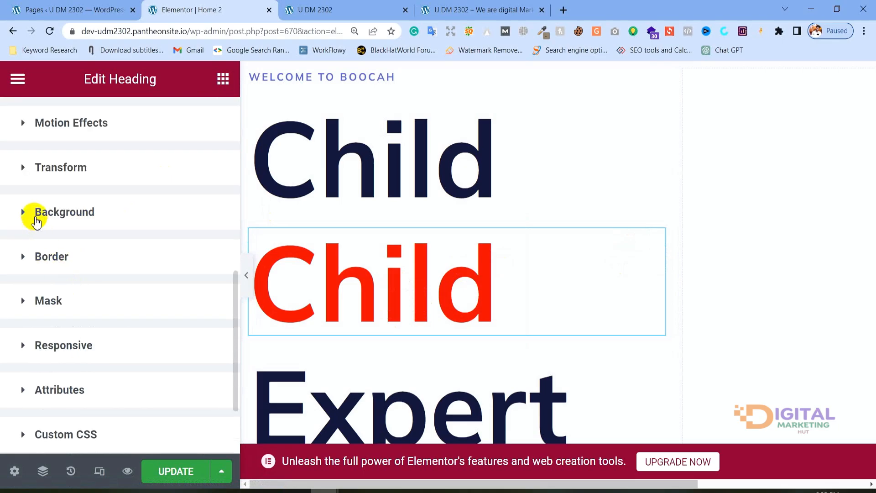
click(36, 222)
scroll(73, 200, down, 6)
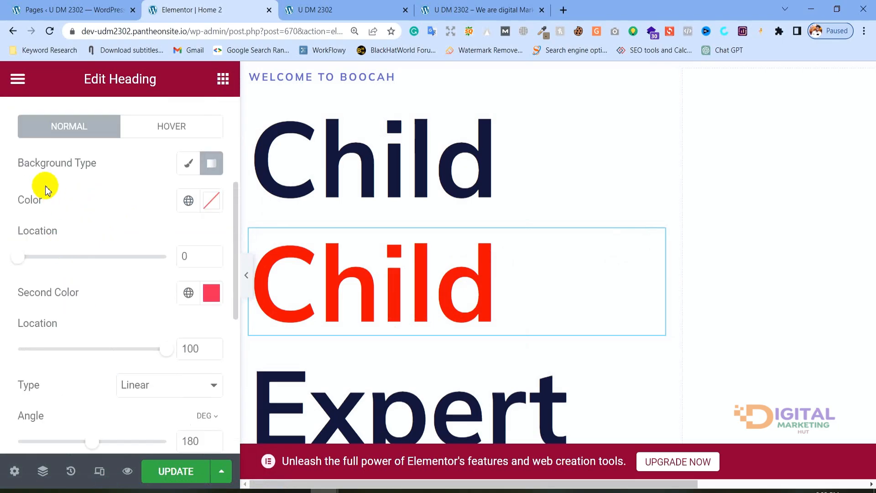
click(210, 205)
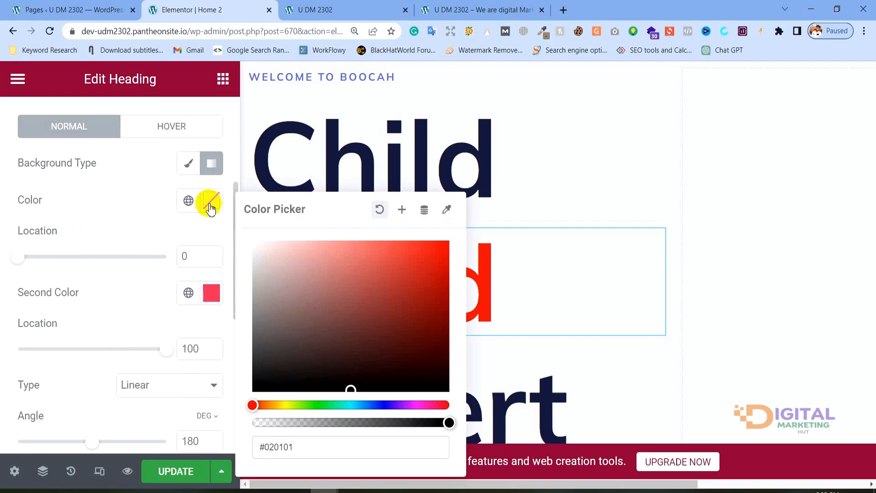
click(170, 201)
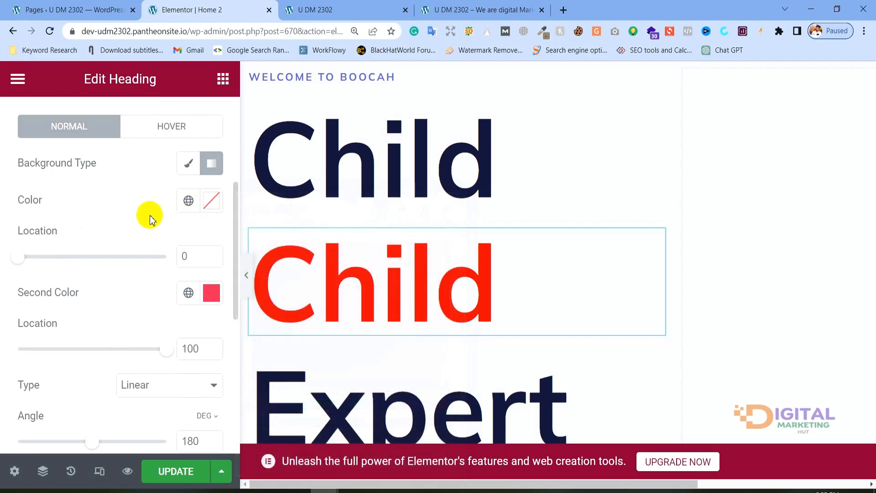
scroll(153, 270, down, 3)
scroll(151, 264, up, 9)
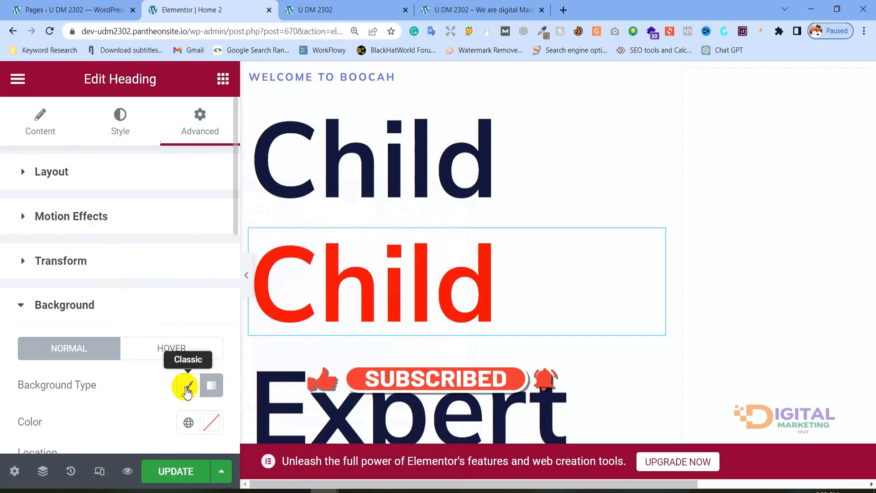
Step: Slightly lower the opacity of the middle "Child" heading's red text color
click(117, 137)
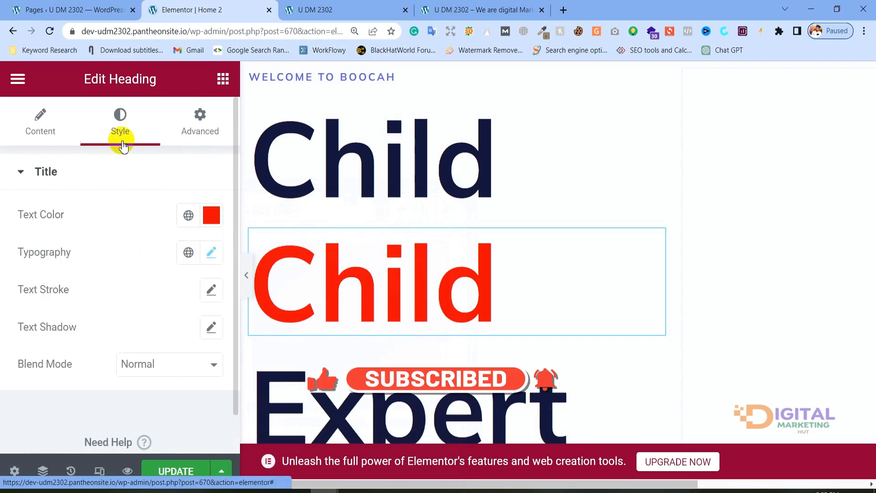
click(212, 217)
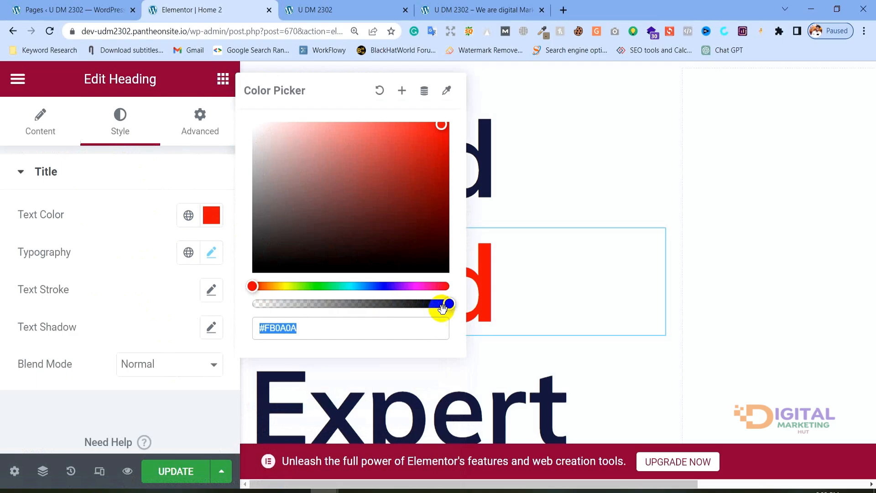
drag(446, 307, 403, 300)
click(135, 234)
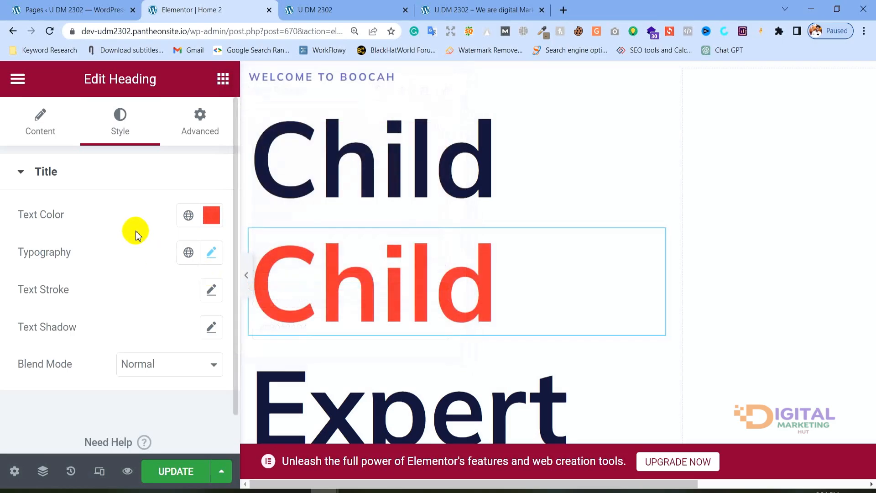
Step: Try a gradient background on the middle "Child" heading with dark red #480606 as first color and gray #9F9497 as second color
click(199, 130)
scroll(122, 283, down, 5)
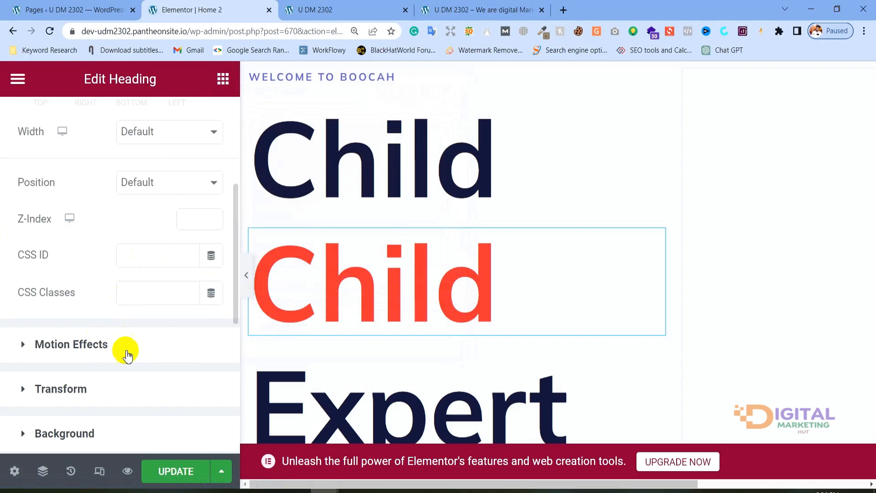
scroll(128, 356, down, 5)
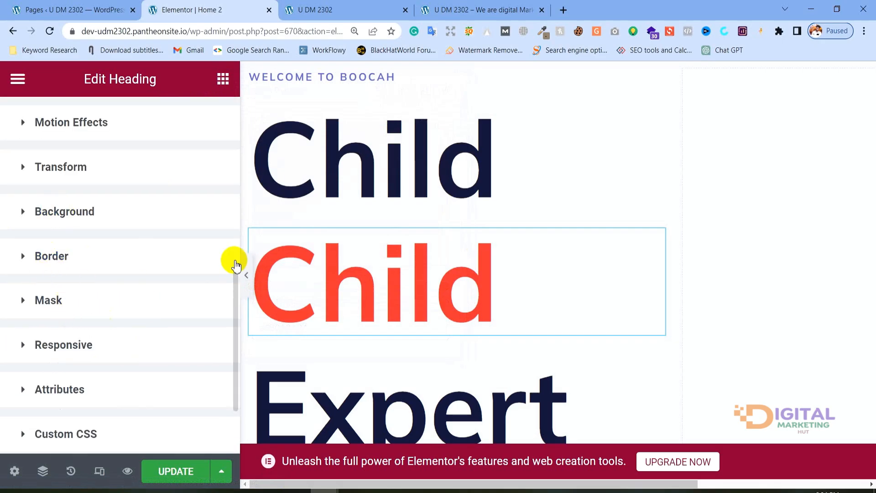
click(64, 211)
scroll(172, 189, down, 3)
click(188, 163)
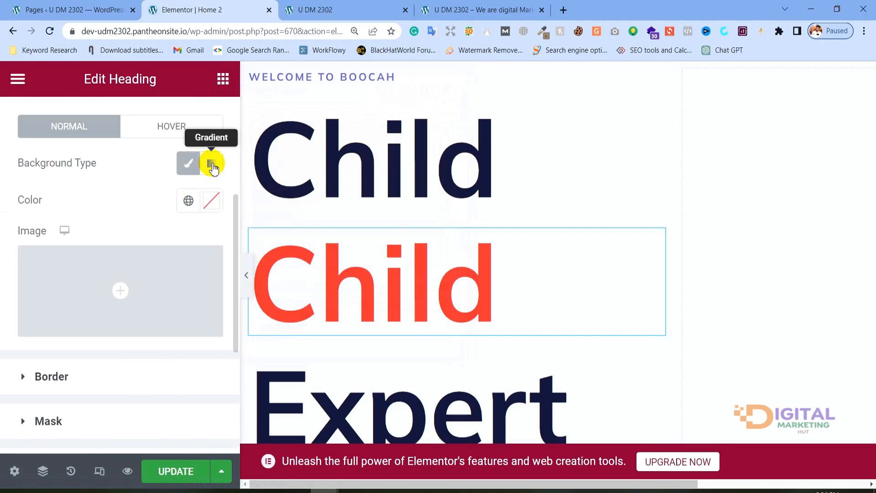
click(212, 167)
scroll(107, 313, down, 3)
scroll(220, 212, up, 3)
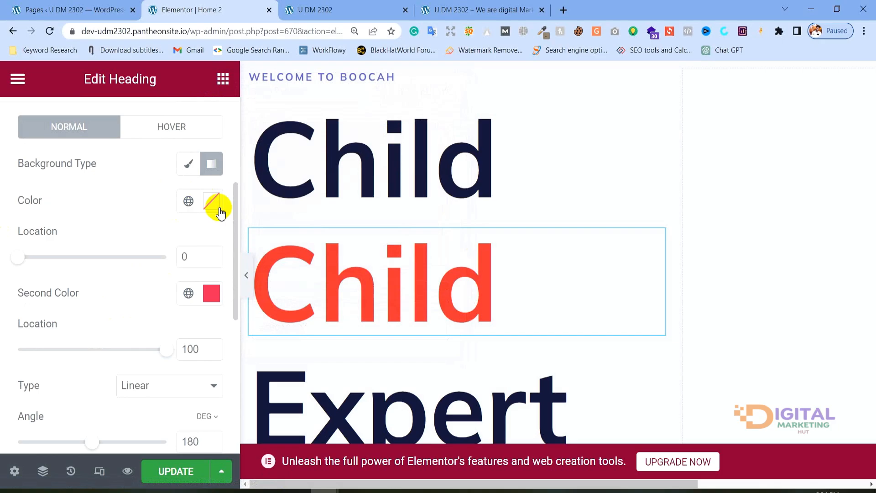
click(220, 212)
drag(354, 274, 432, 348)
click(205, 292)
drag(257, 331, 265, 257)
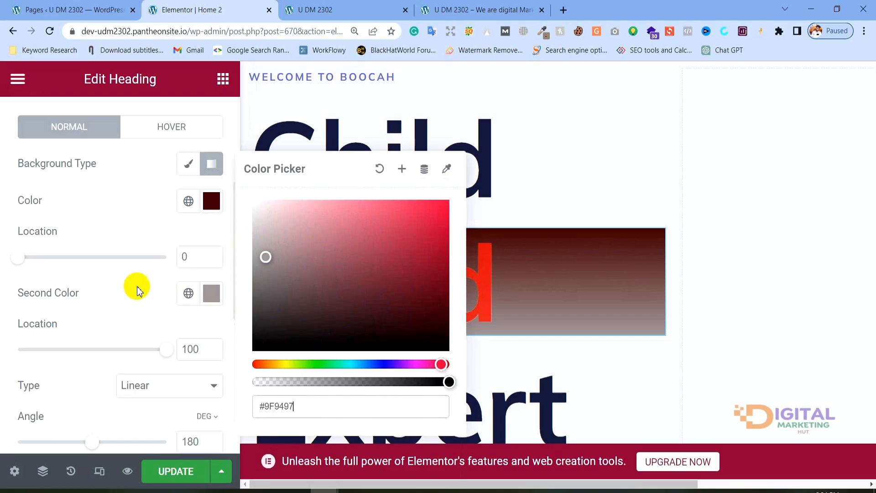
Step: Clear both gradient background colors of the middle "Child" heading
click(379, 169)
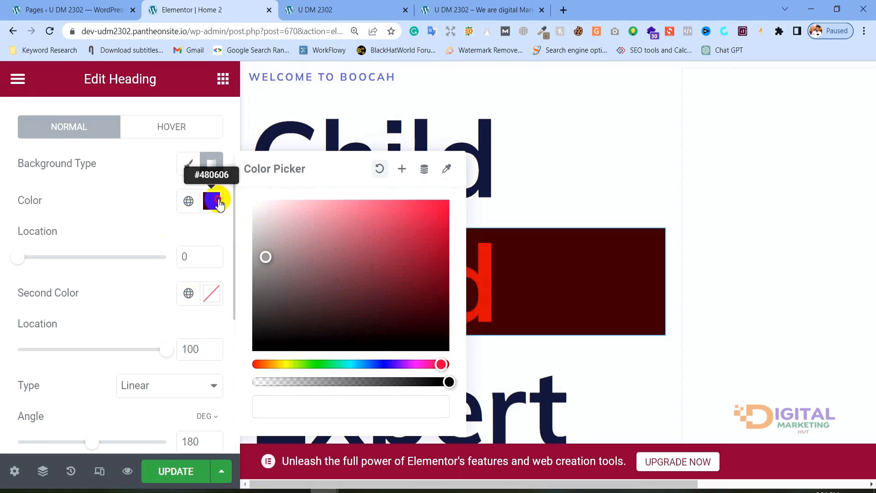
click(215, 201)
click(379, 169)
click(133, 231)
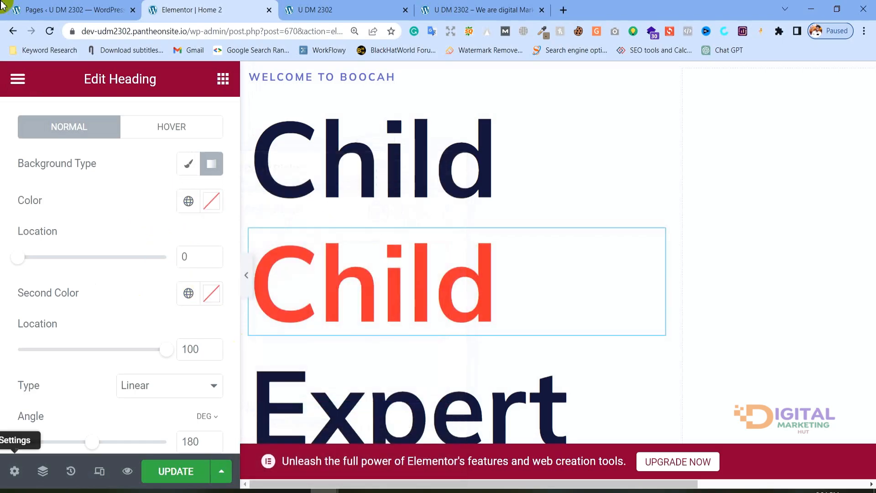
Step: Inspect the CSS styles of the paragraph below "Child Care Expert" on the live homepage
scroll(385, 170, down, 2)
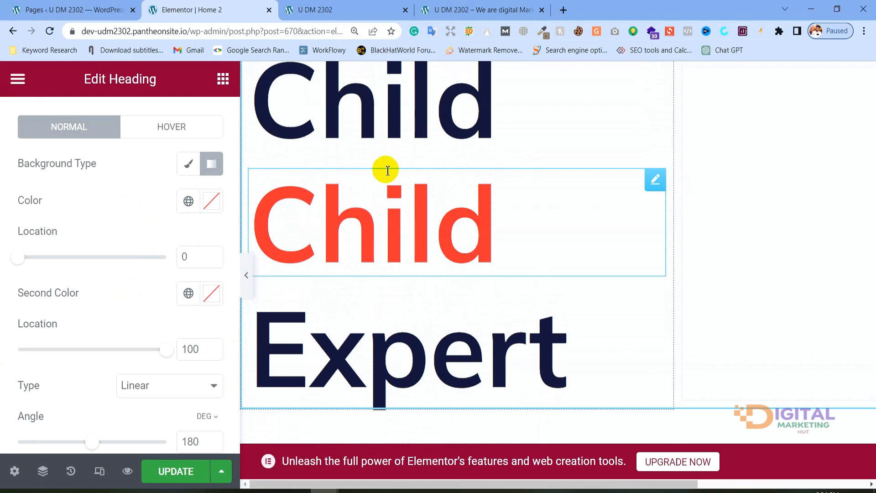
click(484, 6)
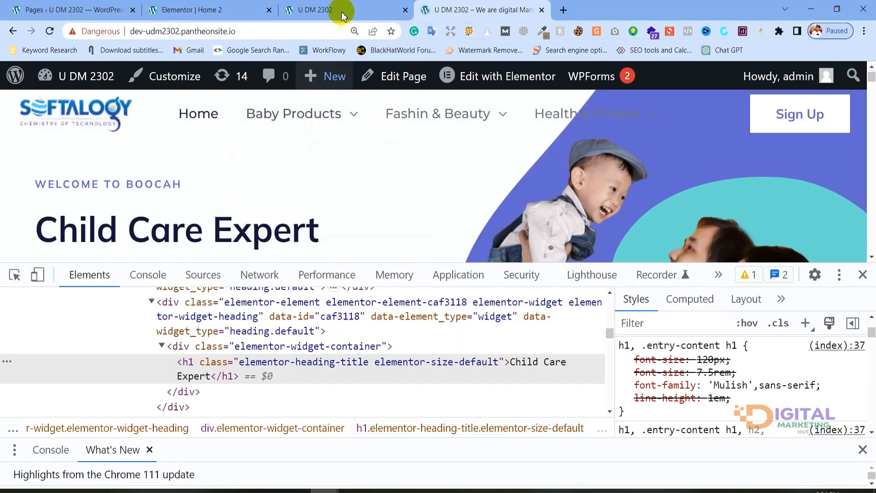
scroll(313, 178, down, 3)
drag(101, 237, 37, 163)
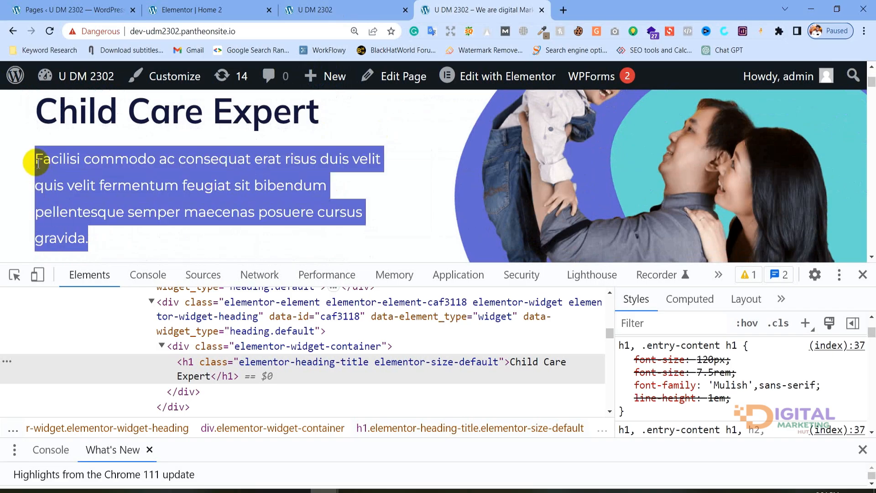
click(16, 276)
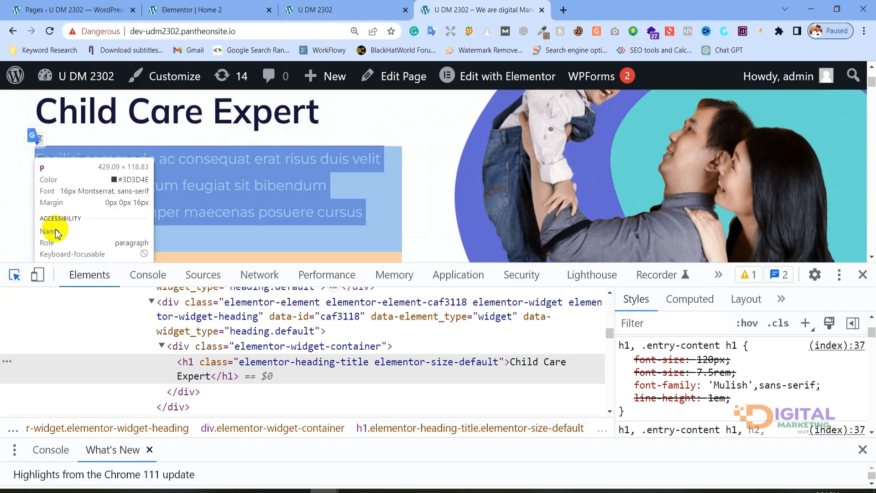
click(171, 165)
scroll(631, 411, down, 2)
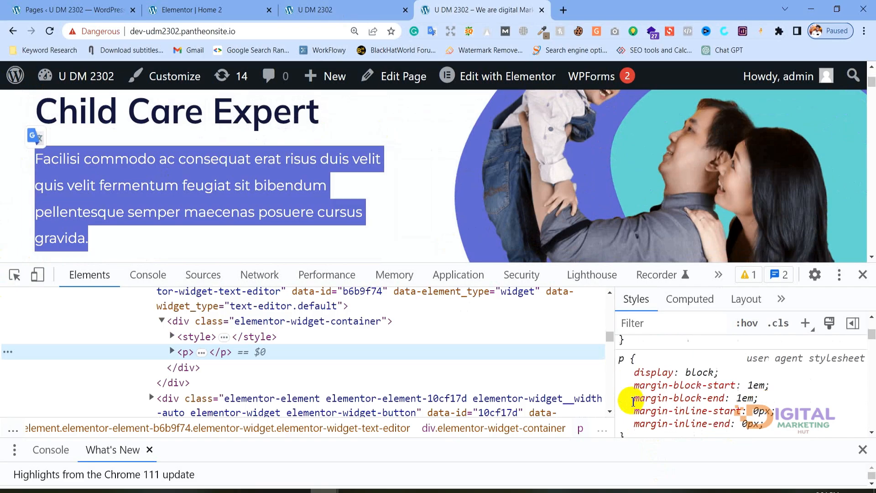
scroll(745, 377, down, 4)
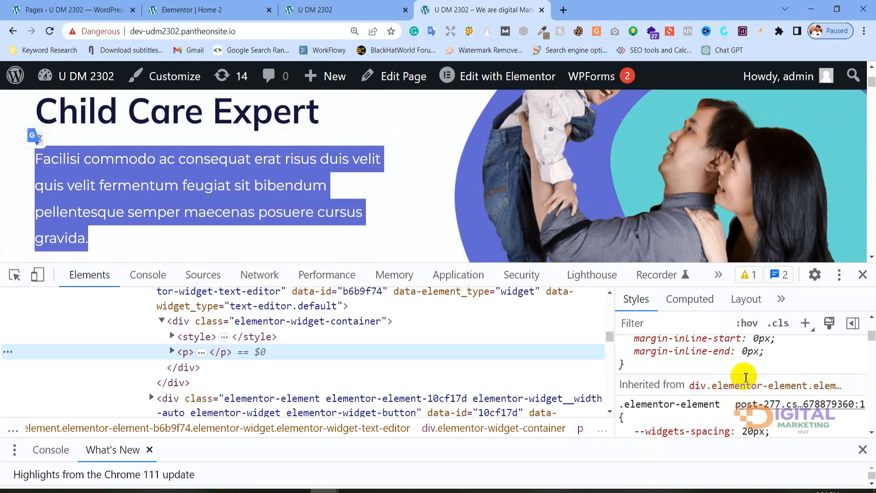
scroll(754, 372, down, 2)
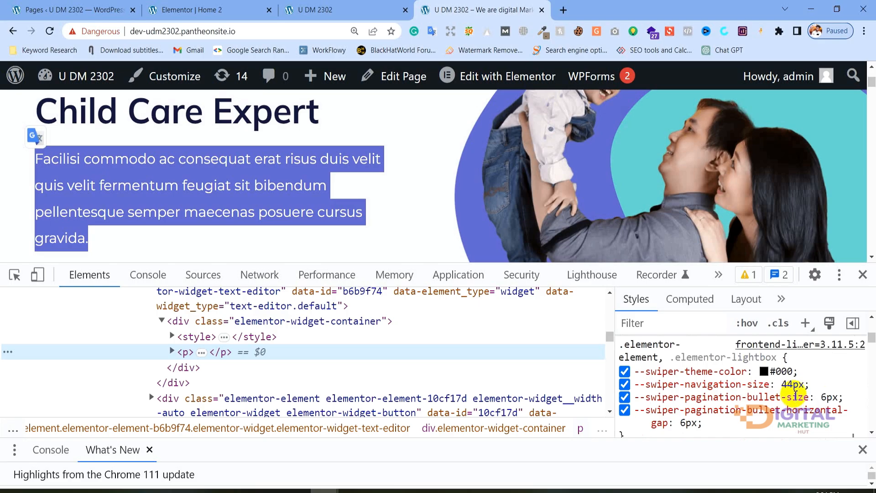
Step: Copy the full "Facilisi commodo ac consequat" paragraph from the live homepage's hero section
click(145, 180)
drag(111, 239, 13, 157)
key(ctrl+c)
Step: Return to the Home 2 page in Elementor and add a Text Editor widget directly below the "Expert" heading
click(203, 7)
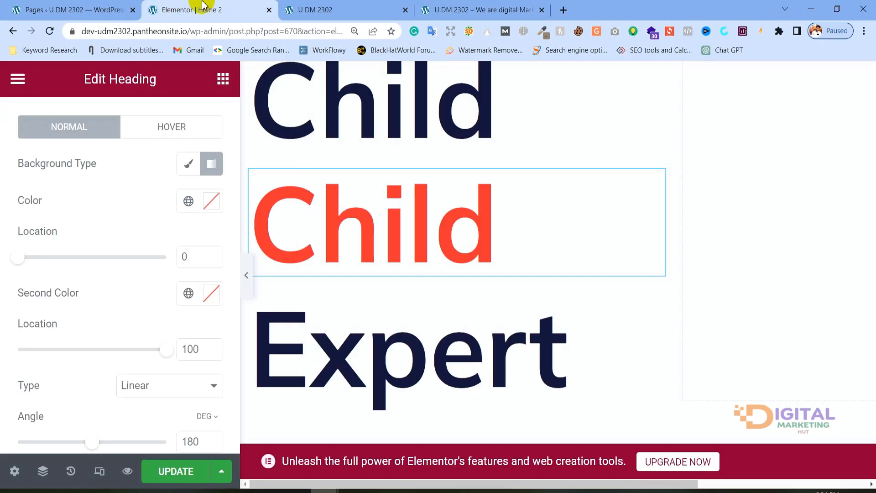
click(224, 79)
scroll(420, 311, down, 3)
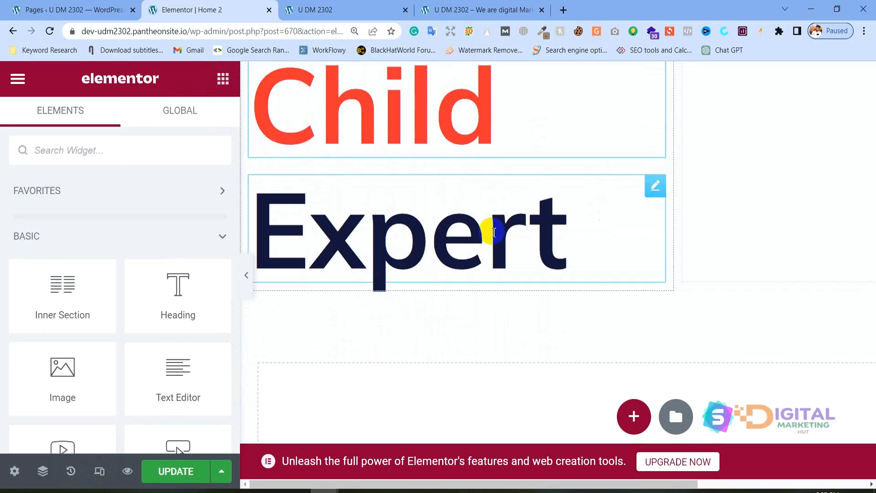
scroll(497, 229, down, 3)
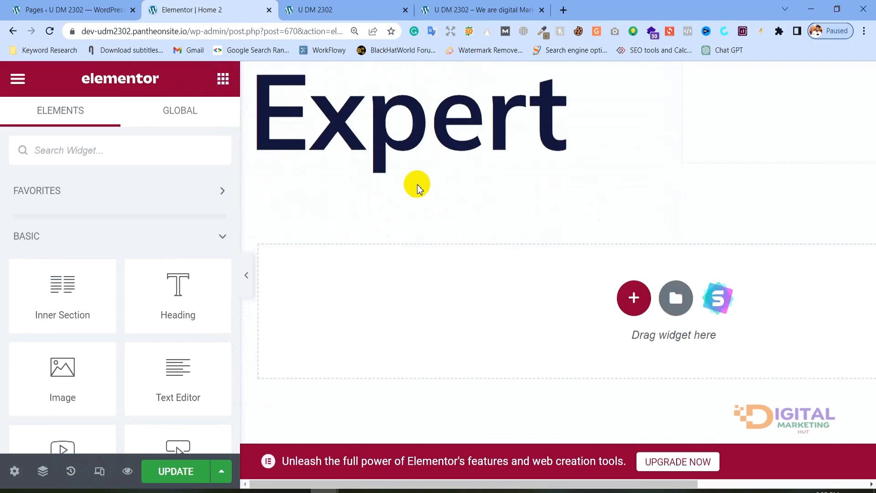
drag(172, 303, 169, 305)
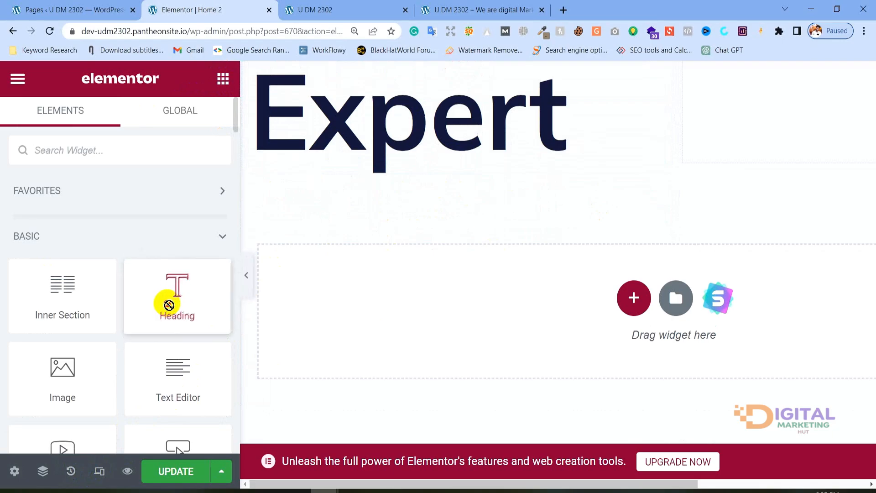
drag(157, 363, 340, 165)
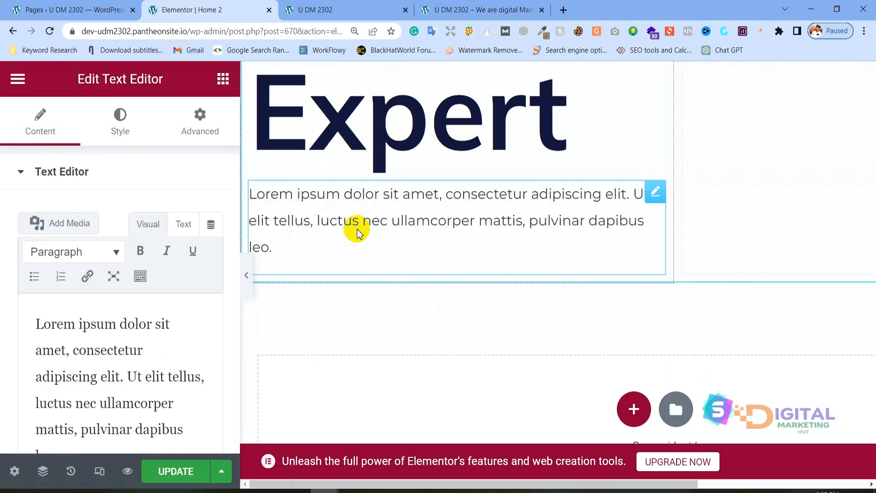
Step: Replace the new text widget's placeholder text with the copied "Facilisi commodo ac consequat" paragraph
click(53, 349)
key(ctrl+a)
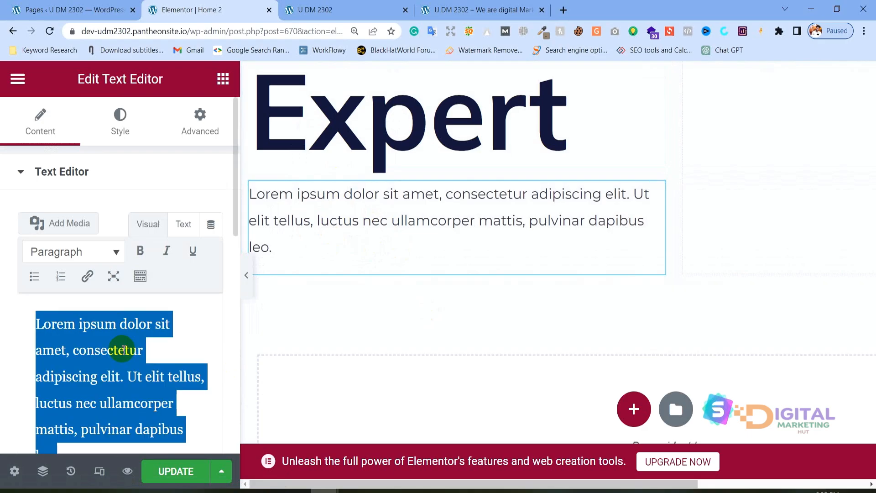
key(BackSpace)
key(ctrl+v)
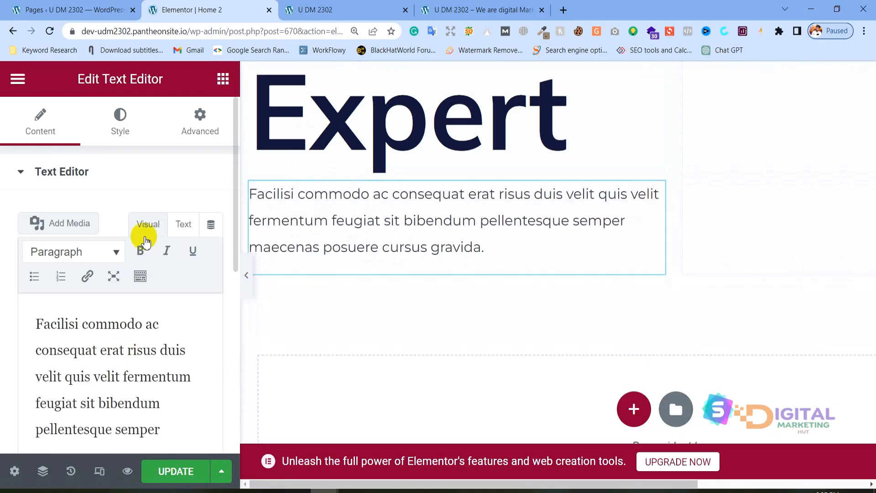
Step: Set the "Facilisi commodo" paragraph's text color to bright red, #FB1515
click(120, 119)
click(211, 253)
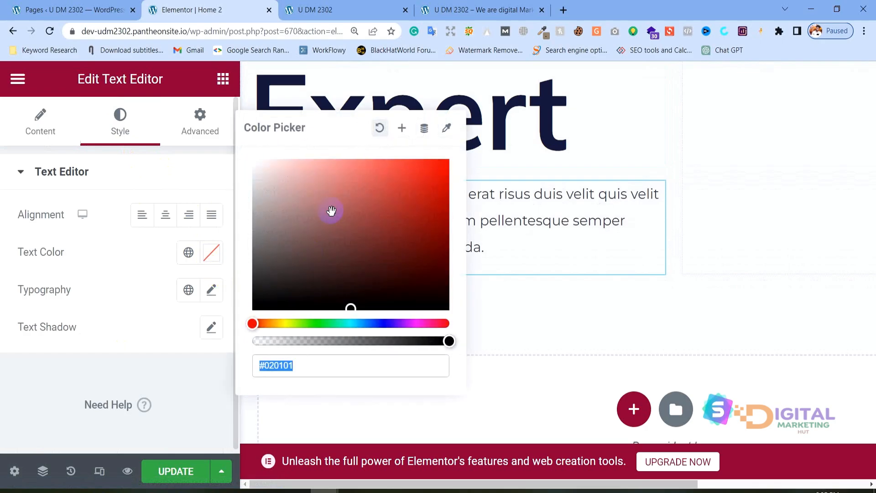
drag(333, 209, 432, 161)
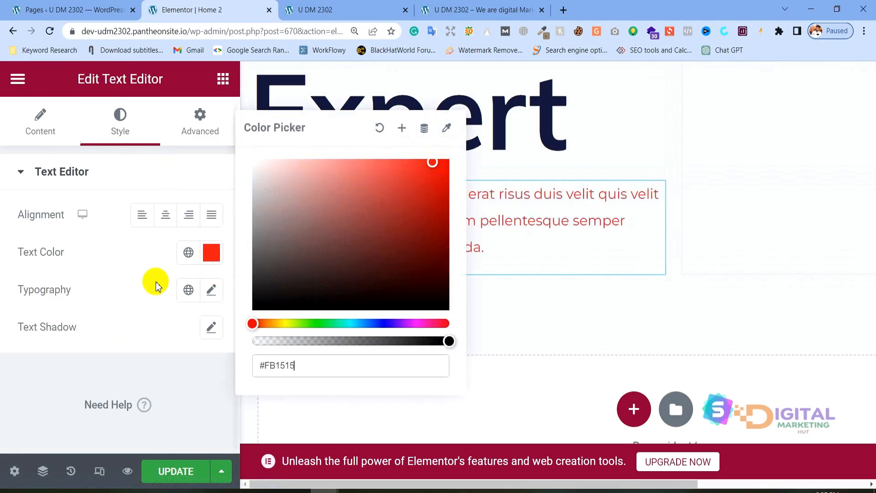
click(154, 246)
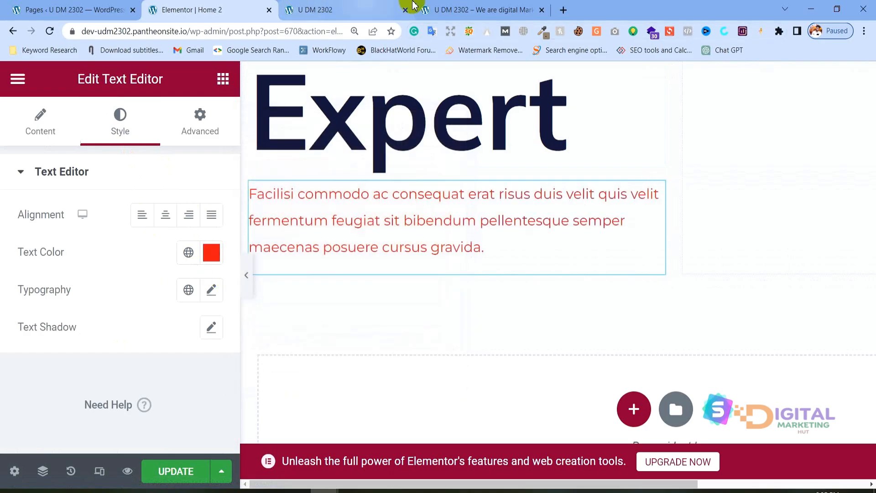
Step: Switch to the live homepage and close its developer tools to view the hero section's buttons
click(457, 10)
click(862, 274)
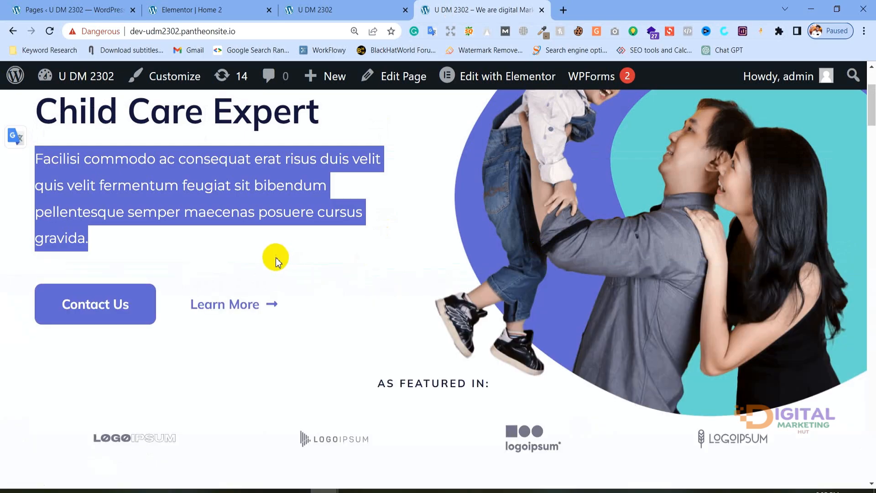
Step: Check the live homepage's hero buttons, return to the Home 2 page, and add a Button widget directly below the "Facilisi commodo" paragraph
click(117, 221)
scroll(260, 270, up, 1)
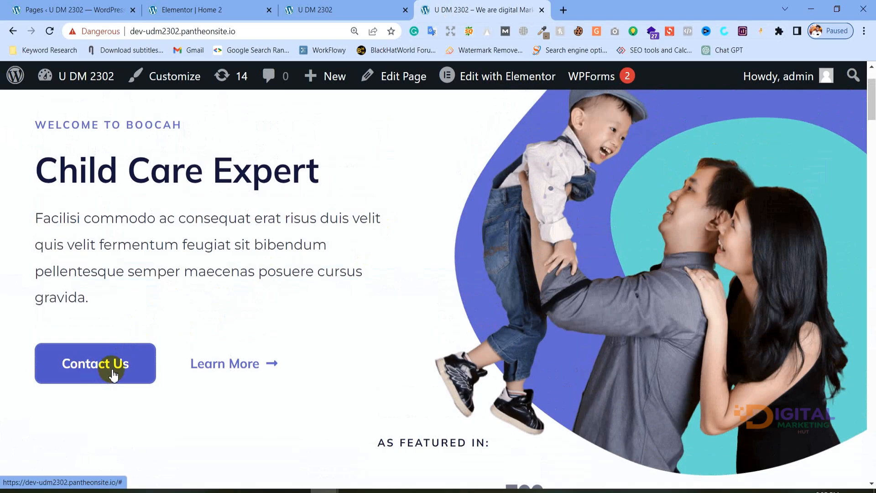
scroll(178, 263, down, 1)
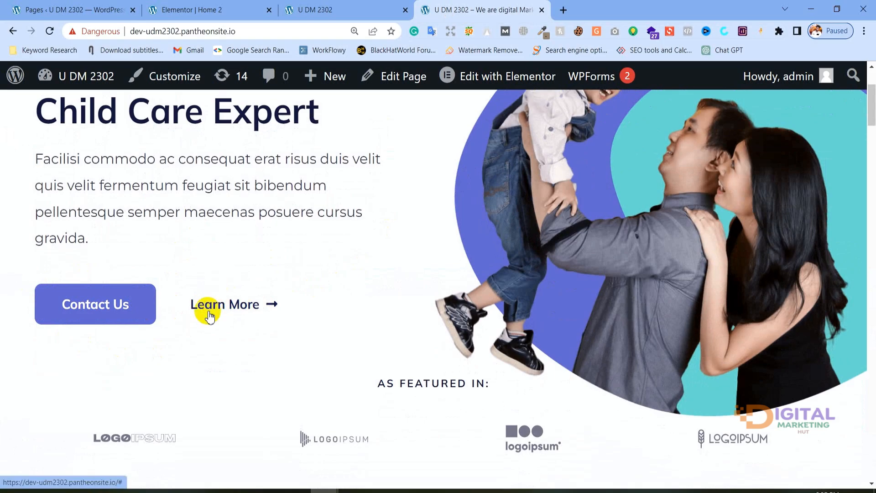
click(322, 8)
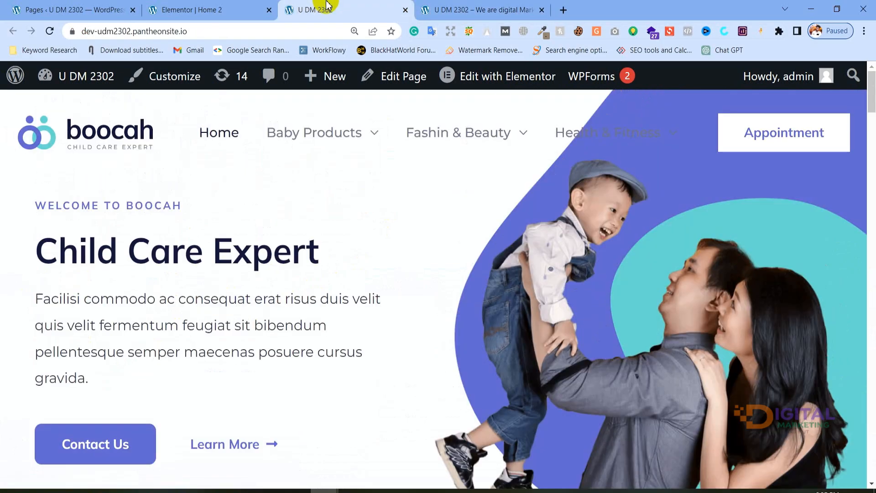
click(215, 8)
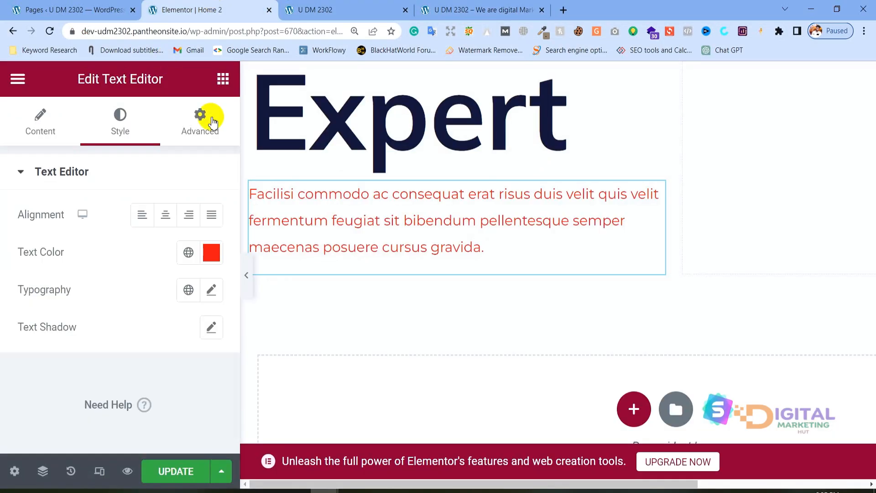
click(223, 80)
scroll(157, 182, down, 3)
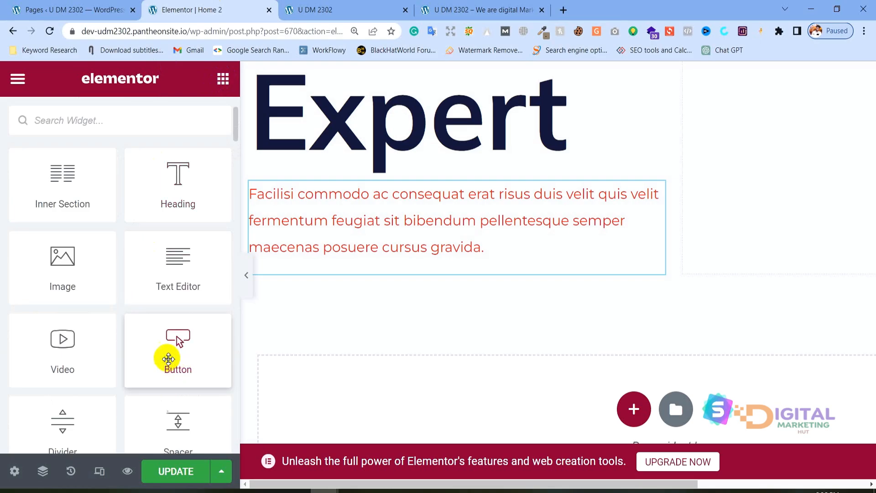
drag(162, 350, 301, 269)
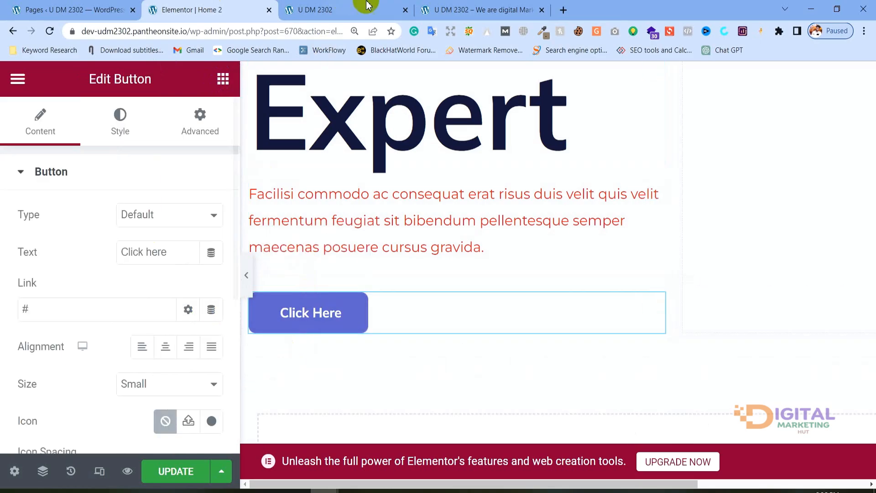
Step: Delete the "Click Here" button placed directly below the "Facilisi commodo" paragraph
click(441, 7)
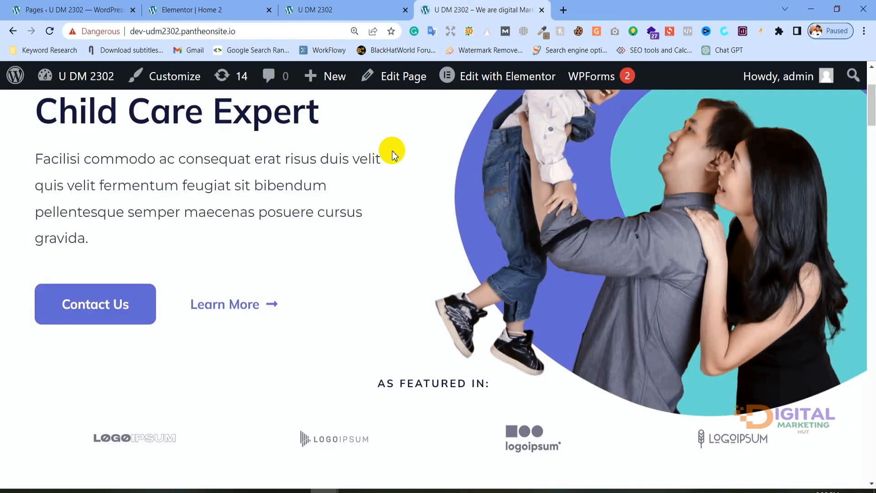
click(274, 8)
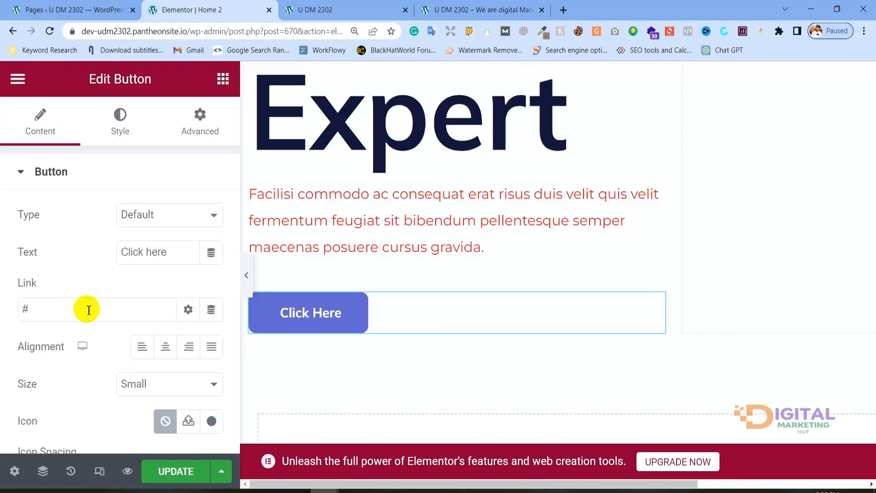
click(224, 80)
scroll(172, 192, down, 3)
scroll(434, 205, down, 3)
drag(156, 207, 174, 227)
right_click(361, 194)
click(401, 471)
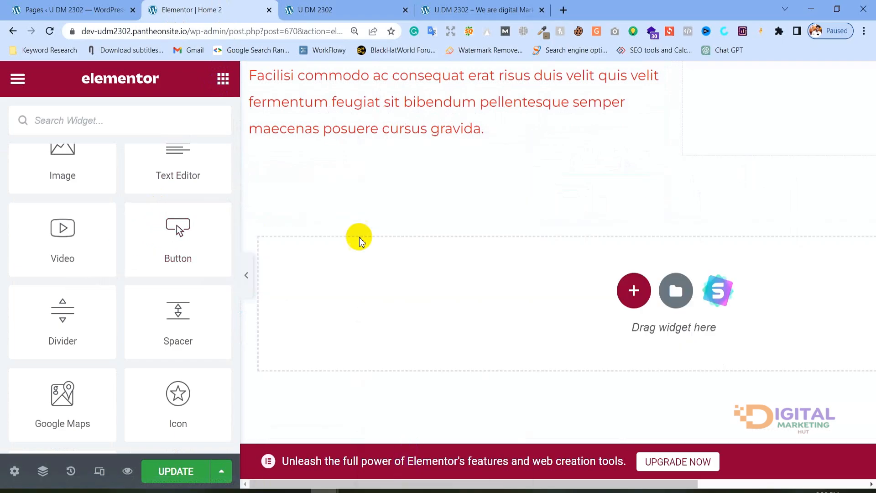
Step: Mark a vertical dividing line across the paragraph's lower area on a screen capture and discard the capture
scroll(360, 241, up, 2)
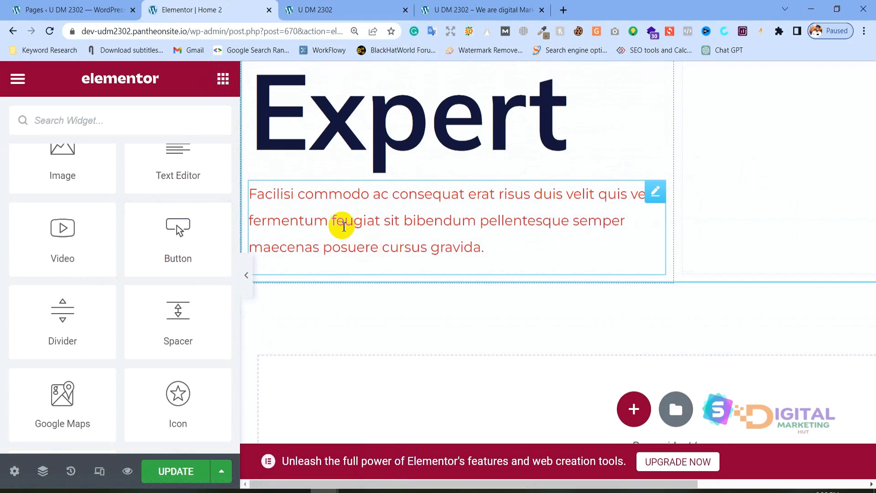
scroll(500, 250, up, 1)
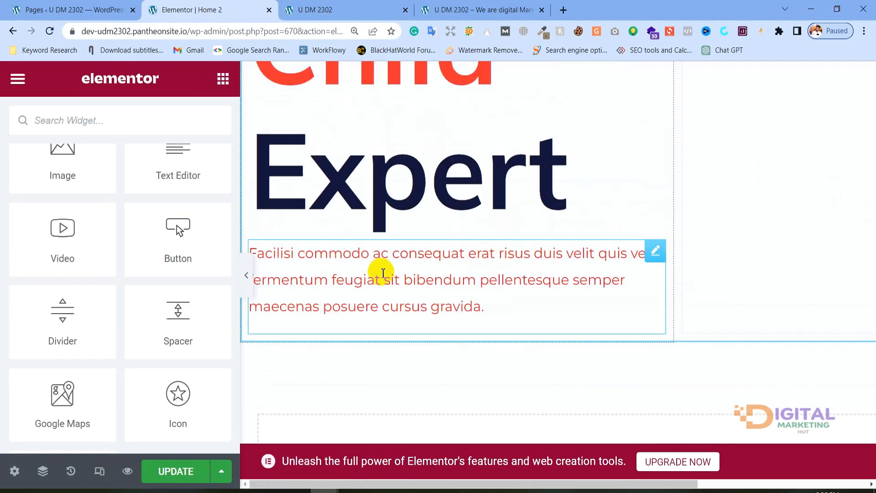
scroll(457, 270, down, 1)
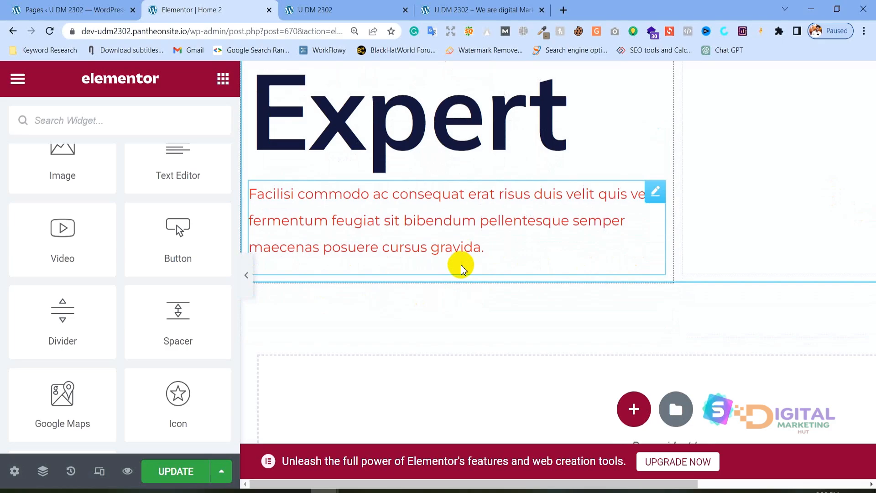
key(Print)
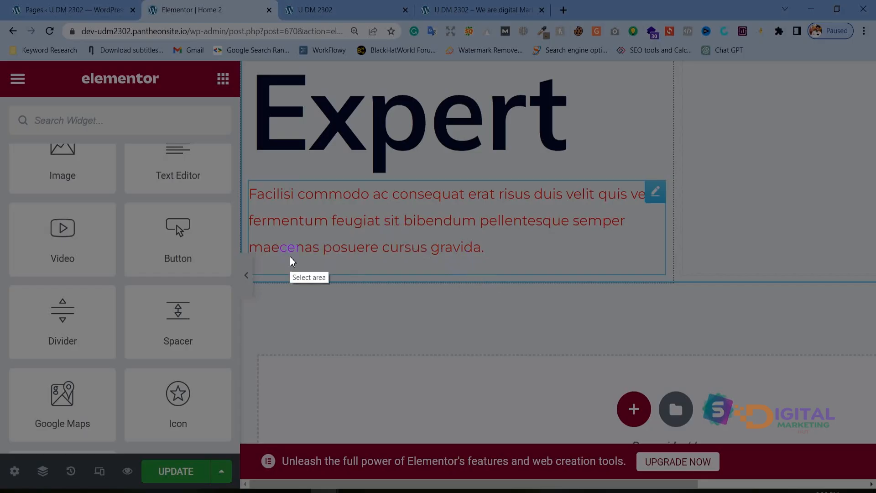
mouse_move(244, 231)
mouse_down()
mouse_move(252, 250)
mouse_move(675, 277)
mouse_up()
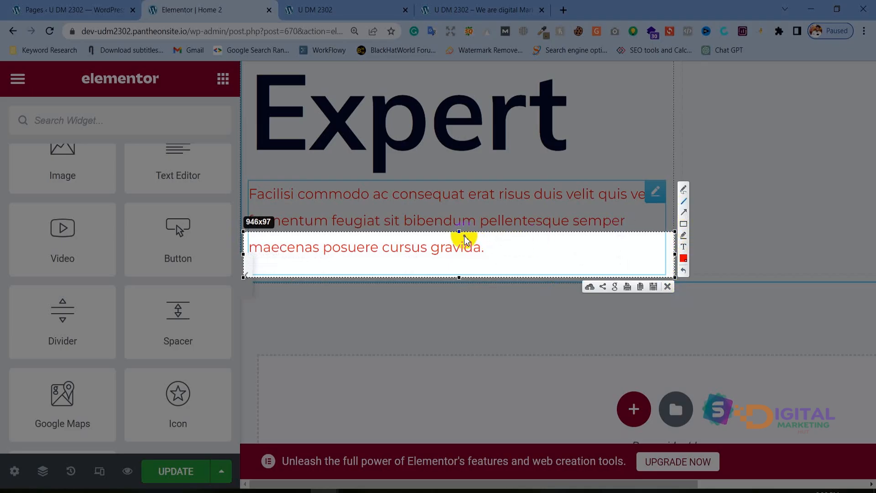
drag(464, 236, 467, 279)
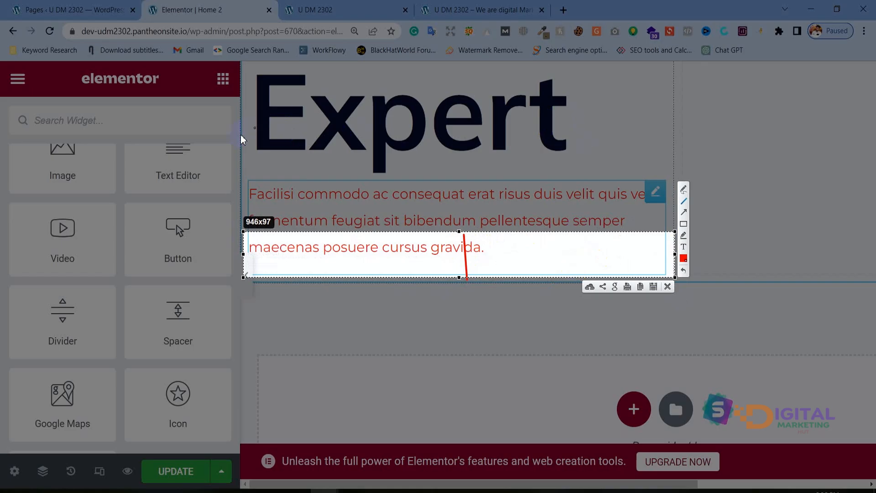
click(667, 287)
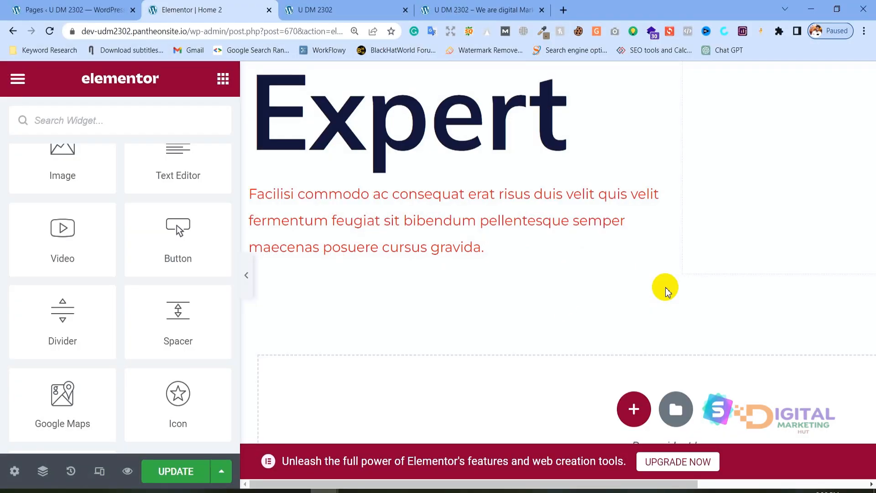
Step: Add a two-column Inner Section below the "Facilisi commodo" paragraph and place a Button widget in each column
scroll(172, 317, up, 5)
drag(63, 285, 382, 268)
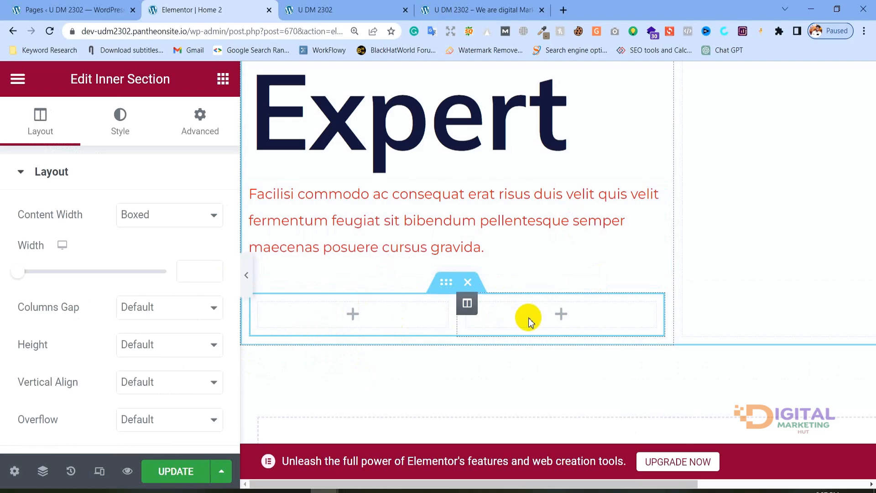
click(350, 313)
scroll(108, 313, down, 2)
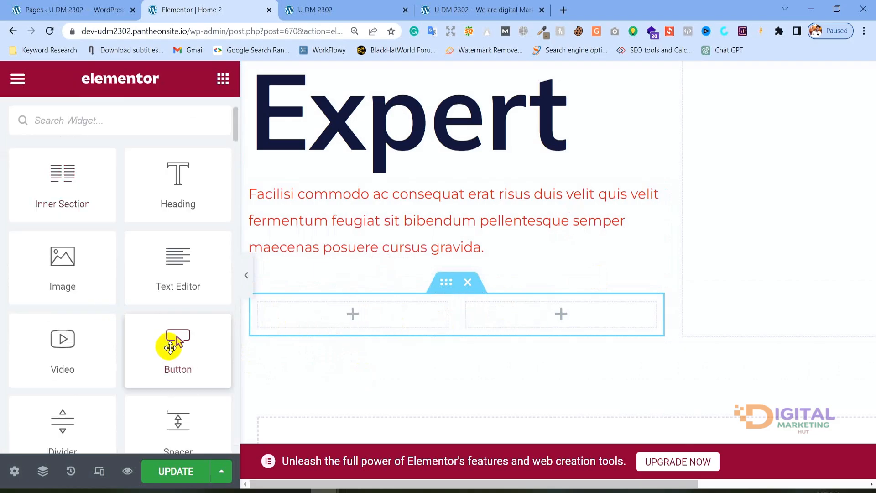
drag(172, 348, 308, 325)
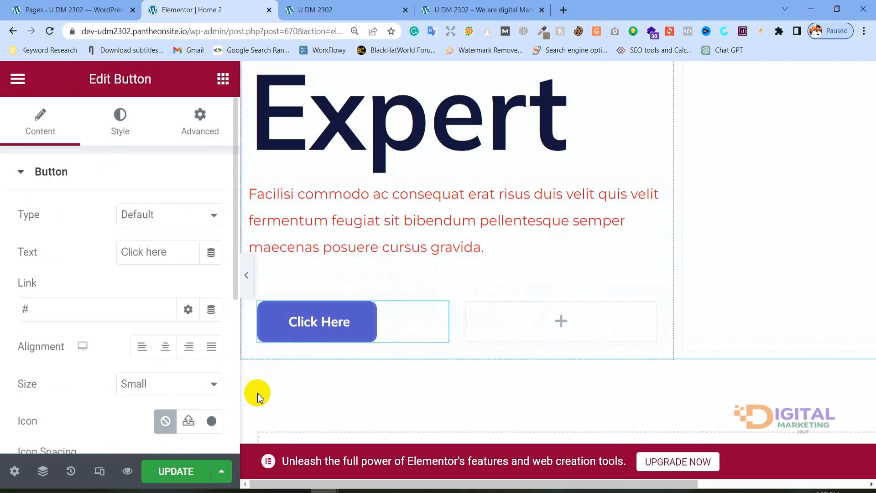
click(222, 79)
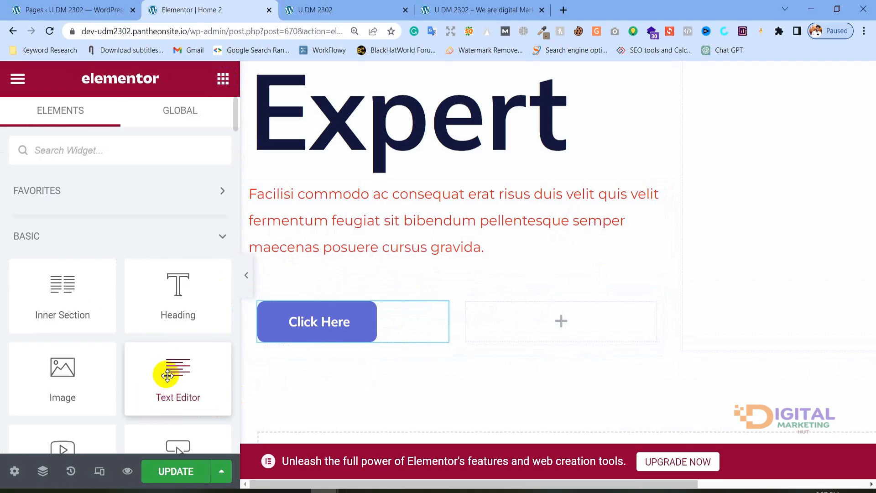
scroll(161, 365, down, 3)
drag(161, 355, 534, 327)
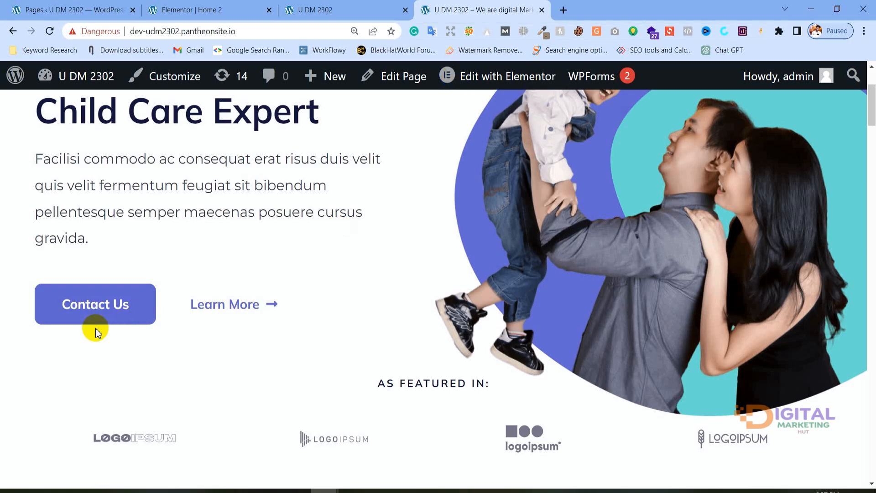
Step: Set the text of the button in the second column to "Contact US"
click(288, 13)
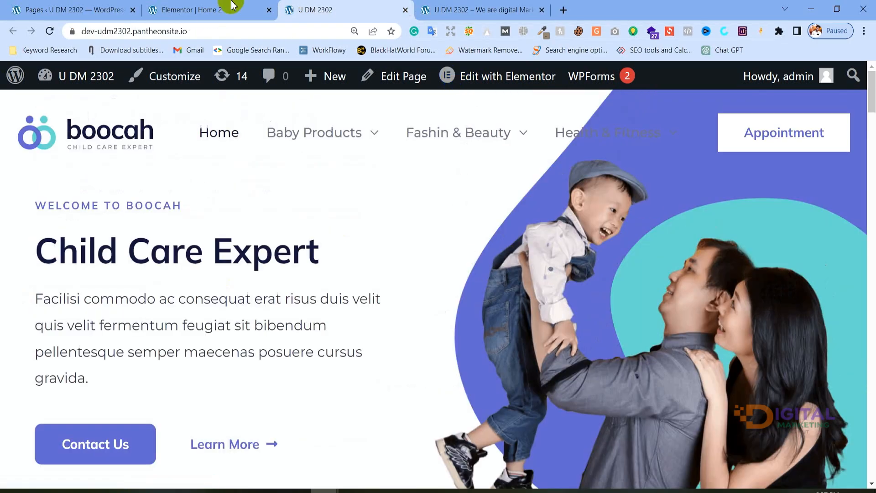
click(232, 9)
drag(190, 252, 2, 247)
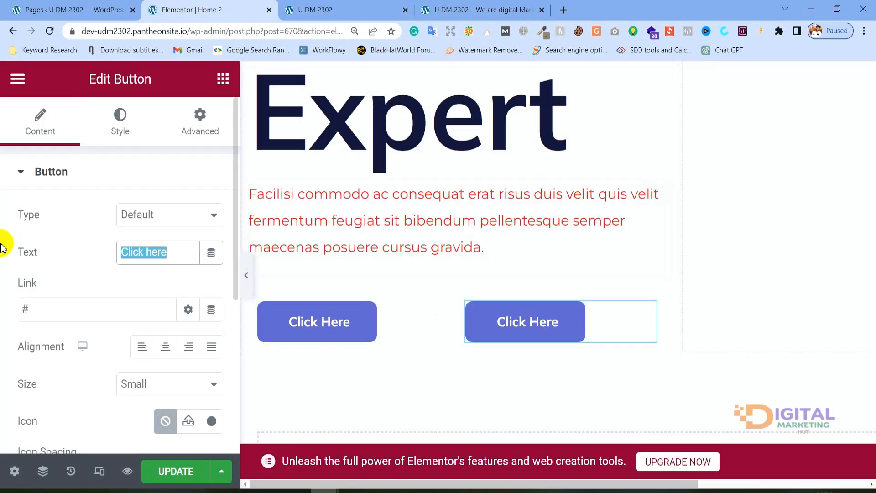
text(Contact US)
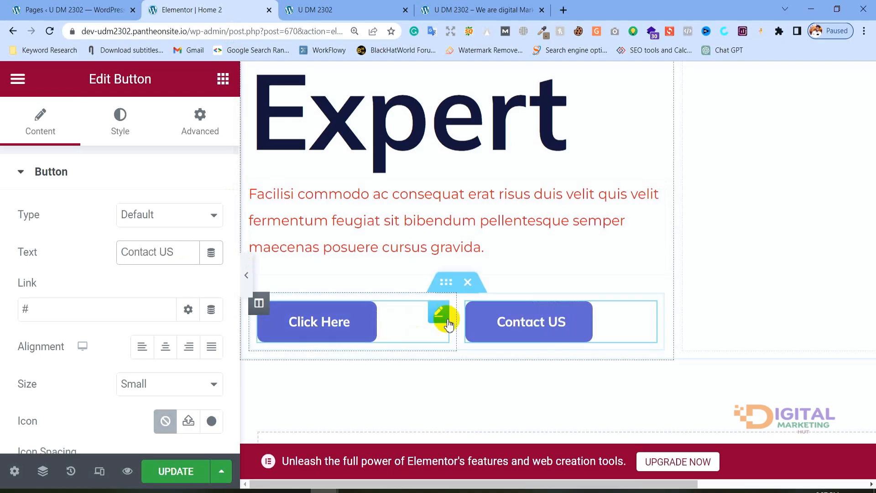
Step: Set the text of the button in the first column to "Contact US"
click(355, 318)
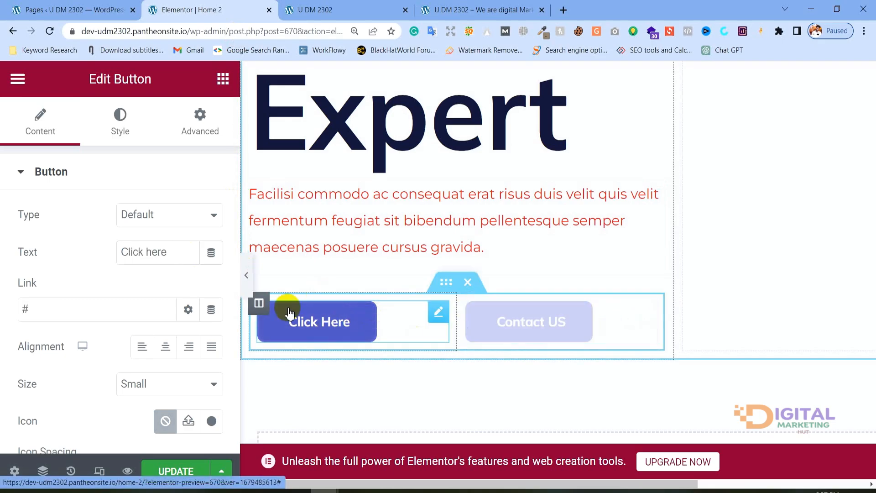
drag(190, 252, 24, 249)
text(Ci)
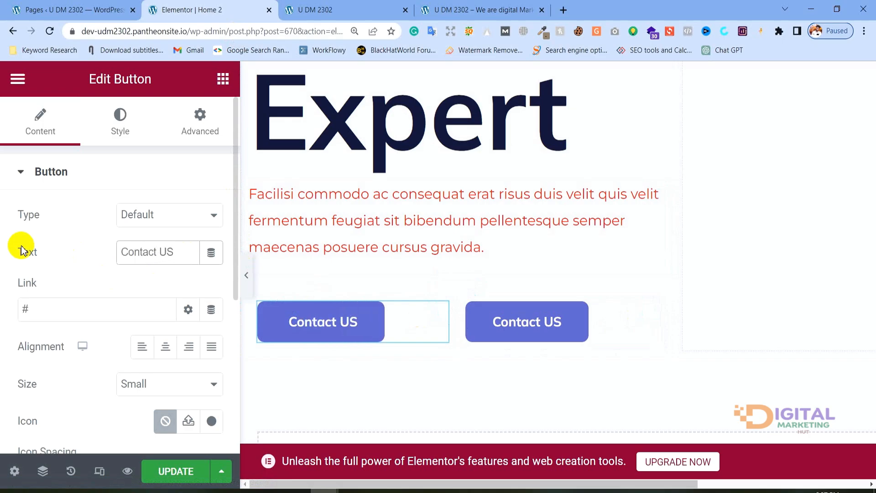
Step: Check the second button's label on the live homepage and set the second column's button text to "Learn More"
click(489, 332)
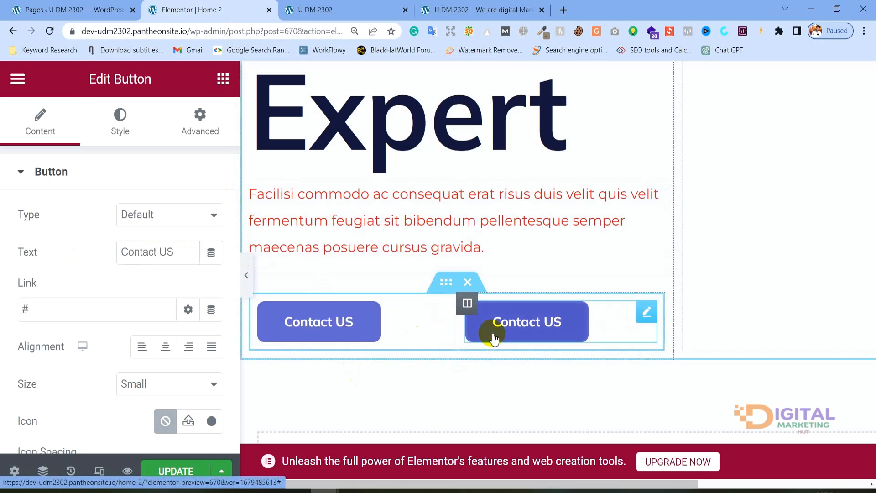
click(479, 10)
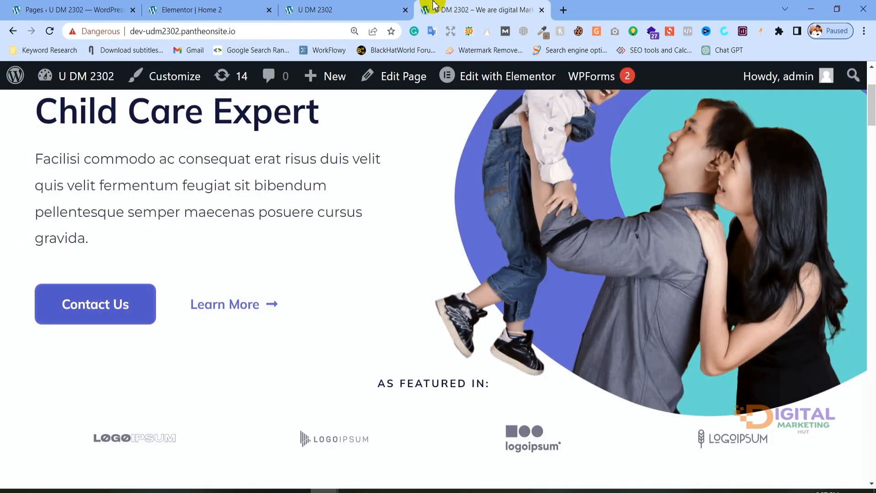
click(305, 9)
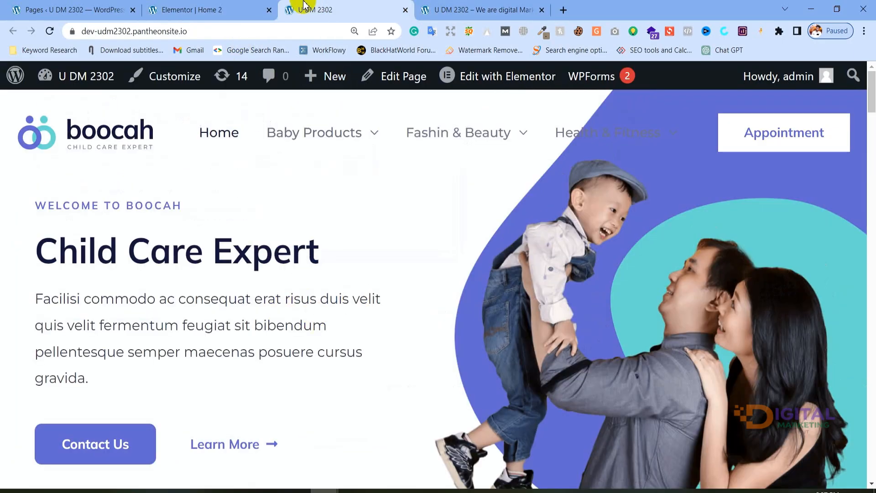
click(262, 9)
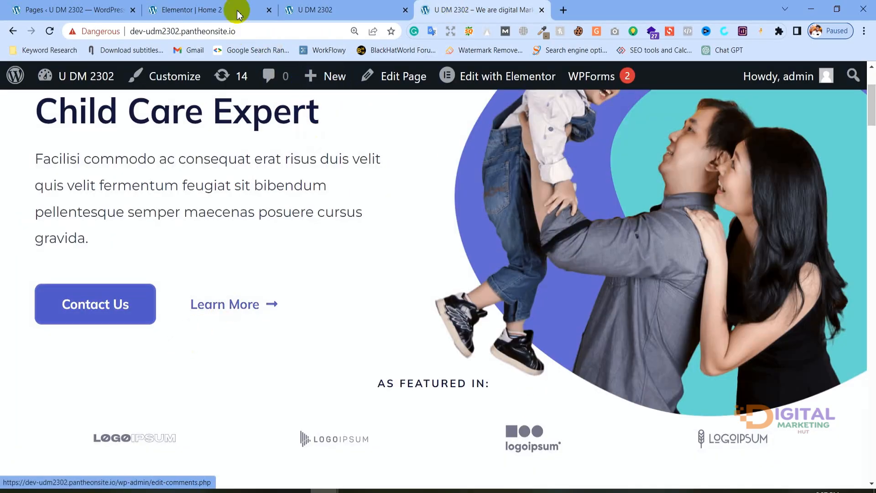
click(237, 14)
drag(172, 251, 34, 215)
text(Le)
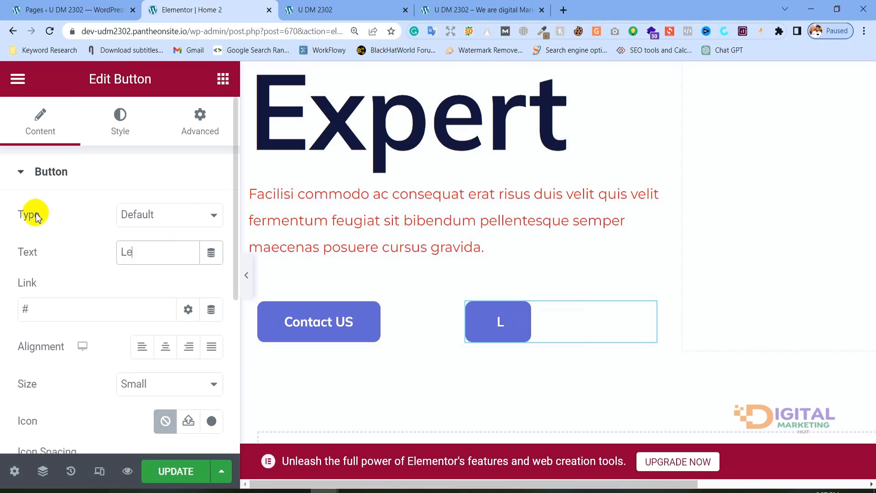
text(arnb)
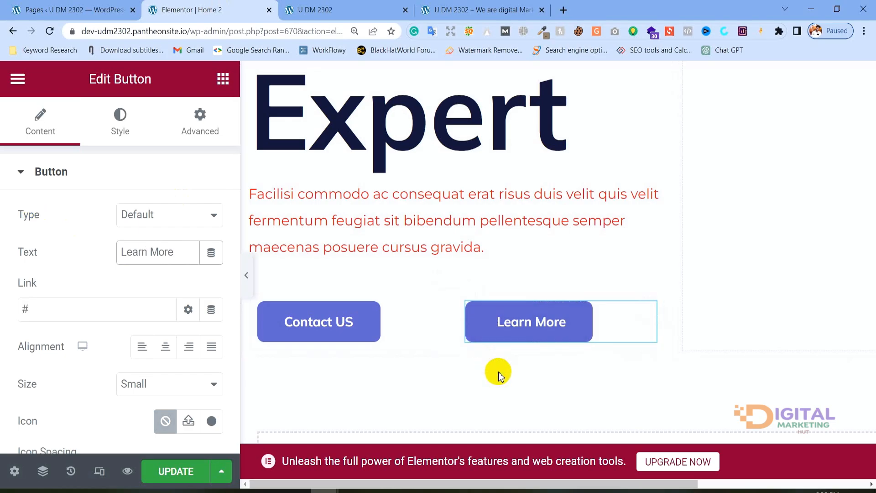
Step: Compare the Learn More button's icon with the live homepage and open the icon library for that button
click(442, 6)
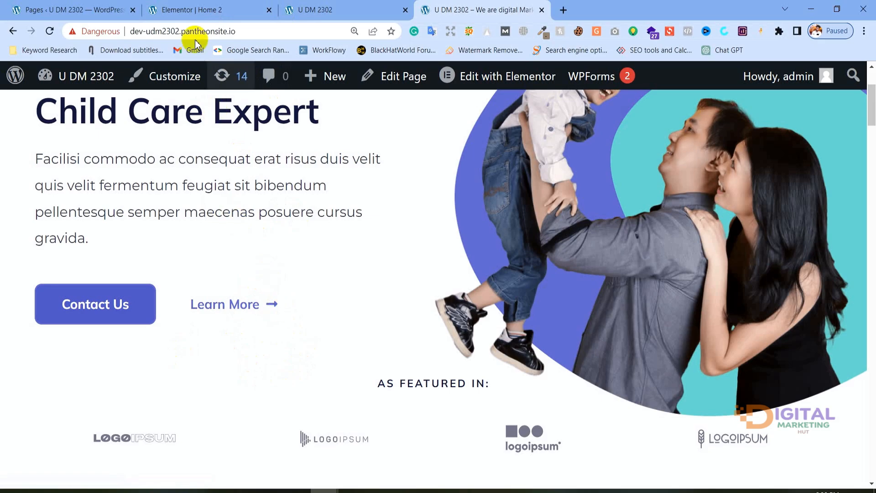
click(194, 10)
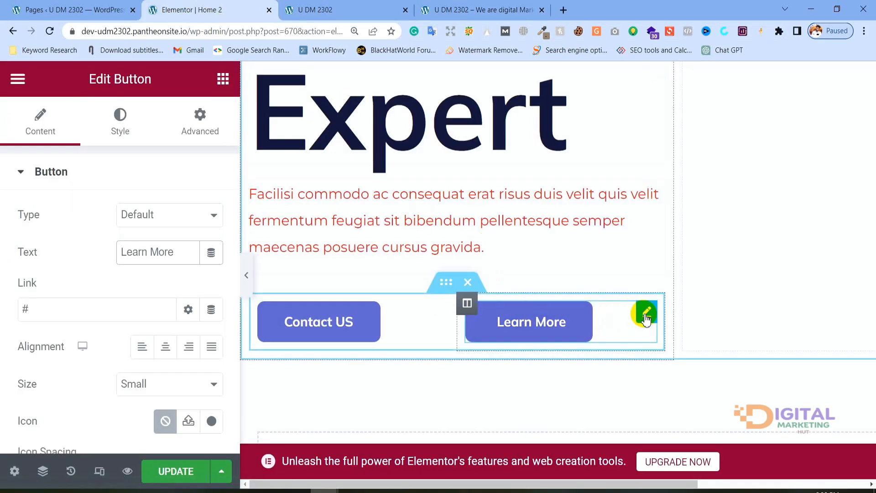
scroll(57, 211, down, 3)
double_click(19, 312)
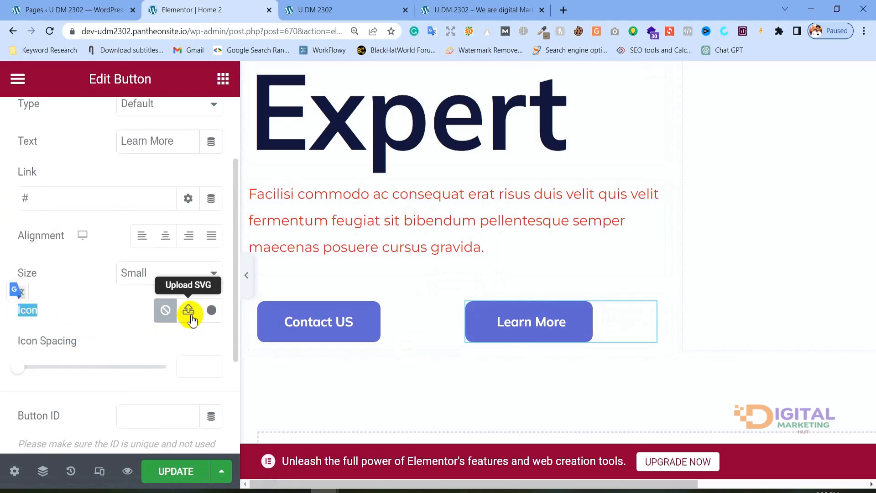
click(212, 313)
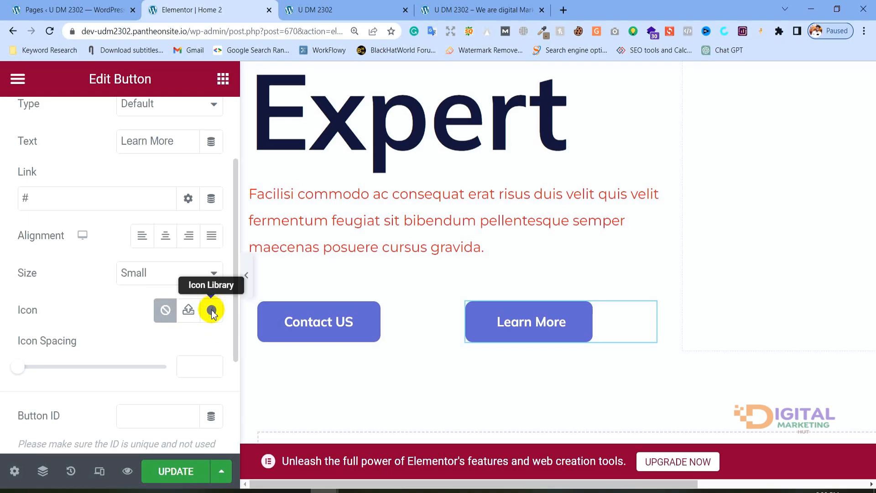
click(497, 8)
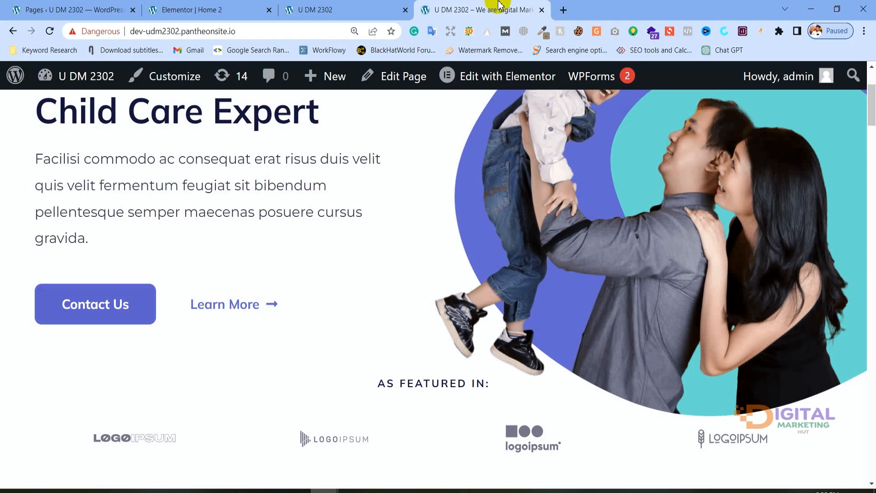
click(258, 9)
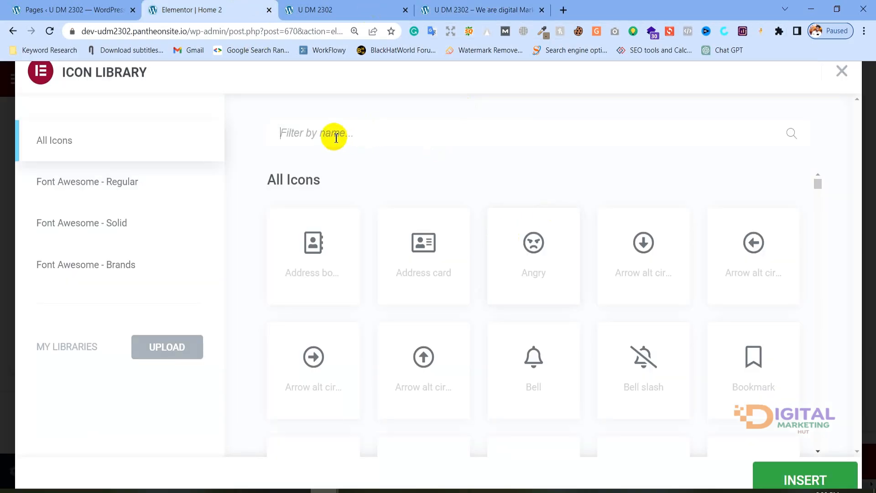
Step: Search the icon library for "arrow" and insert the long right arrow into the Learn More button
text(arrow)
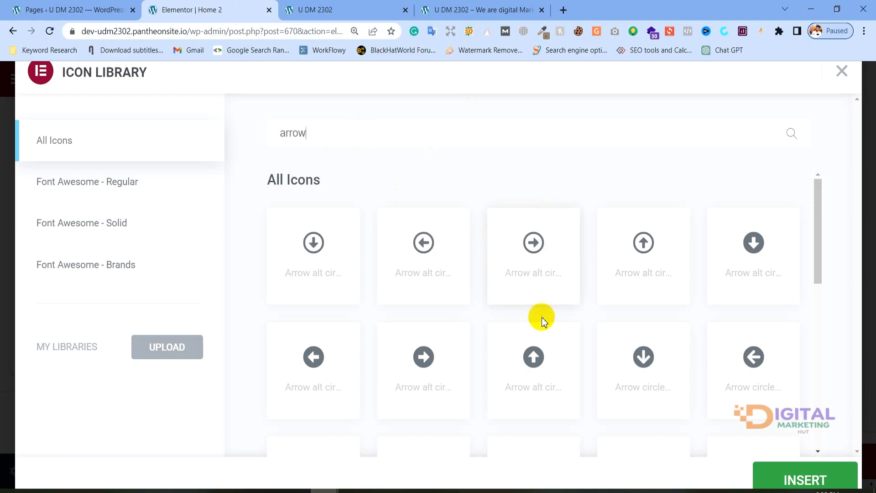
scroll(593, 248, down, 5)
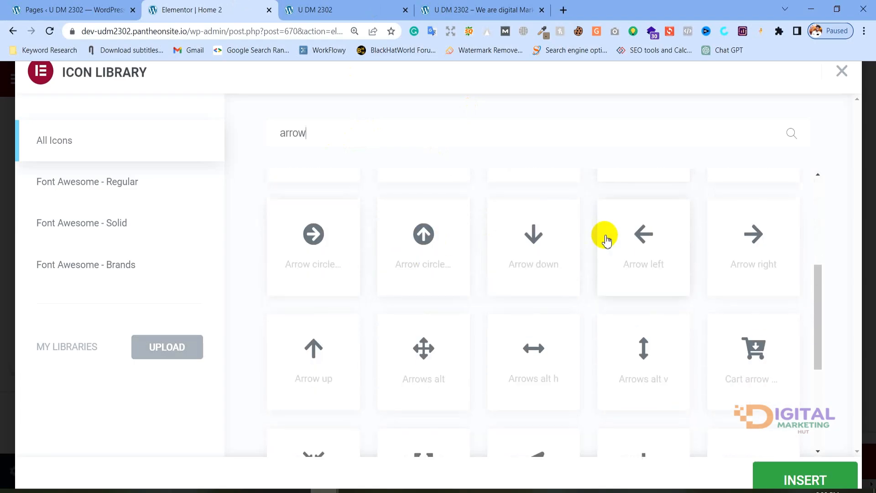
scroll(604, 240, down, 5)
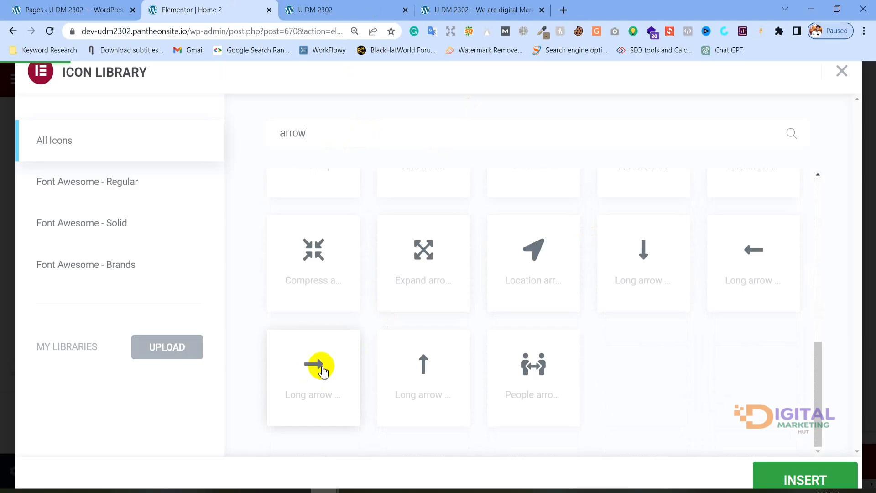
click(321, 367)
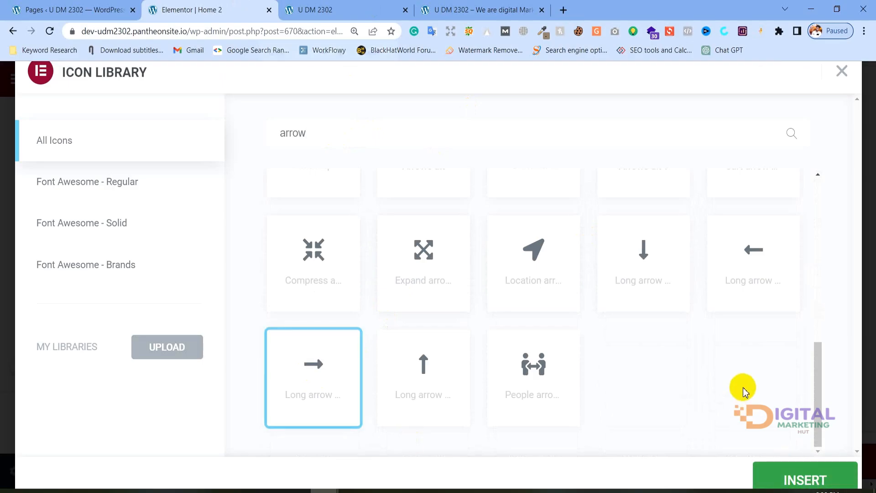
key(ctrl+minus)
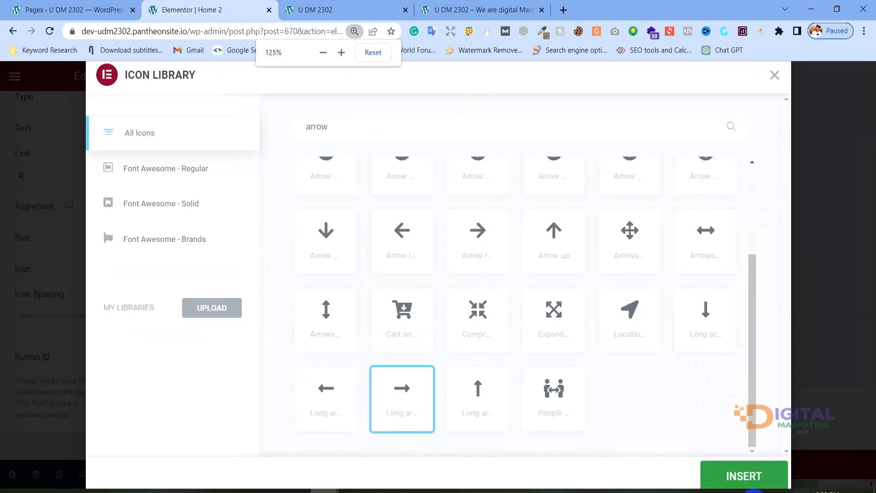
click(743, 477)
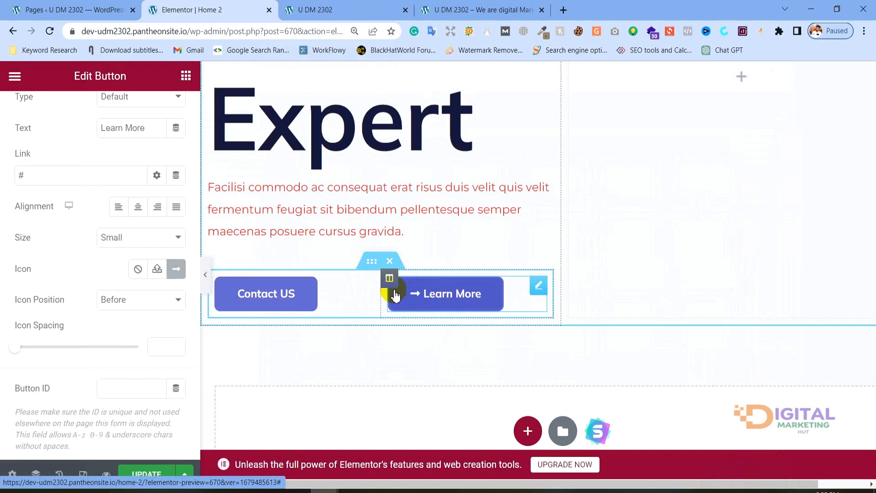
Step: Check the arrow's placement on the live homepage and set the Learn More button's icon position to After
click(456, 9)
scroll(432, 215, down, 8)
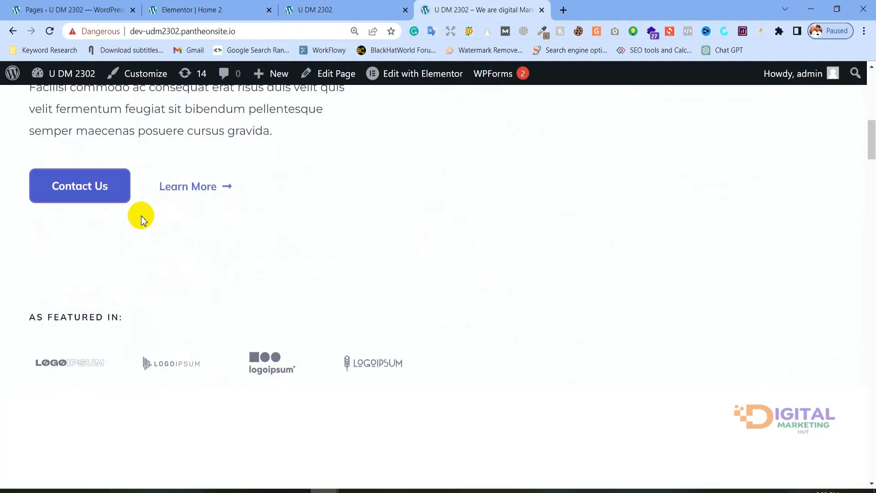
click(166, 6)
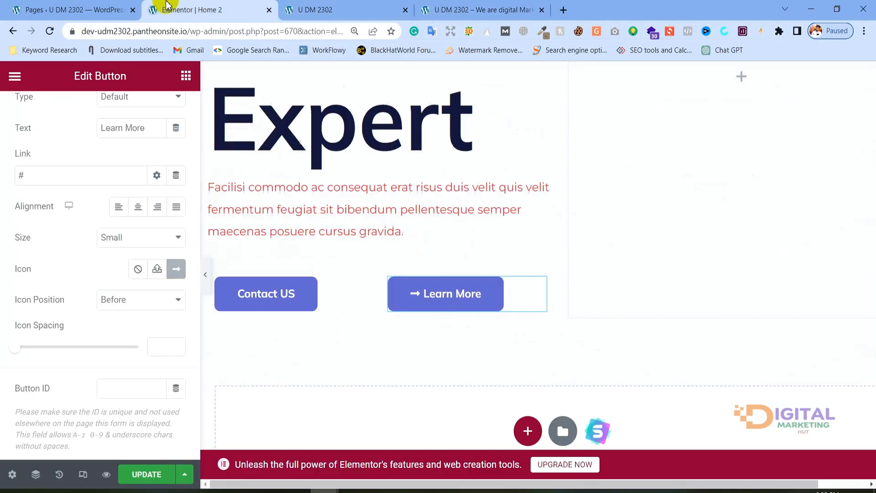
drag(15, 300, 60, 307)
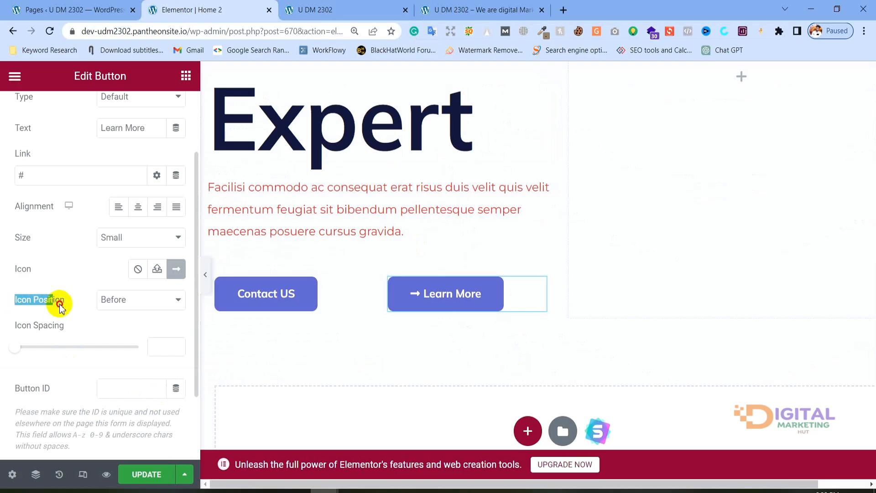
click(117, 303)
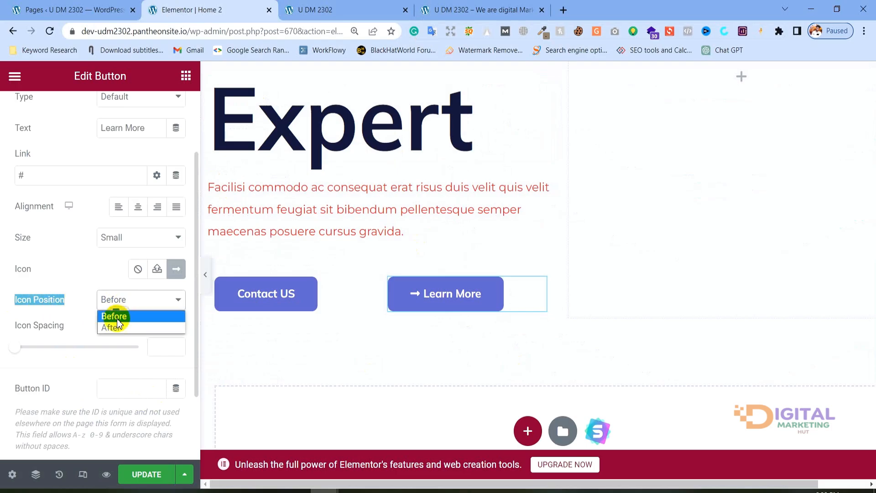
click(112, 326)
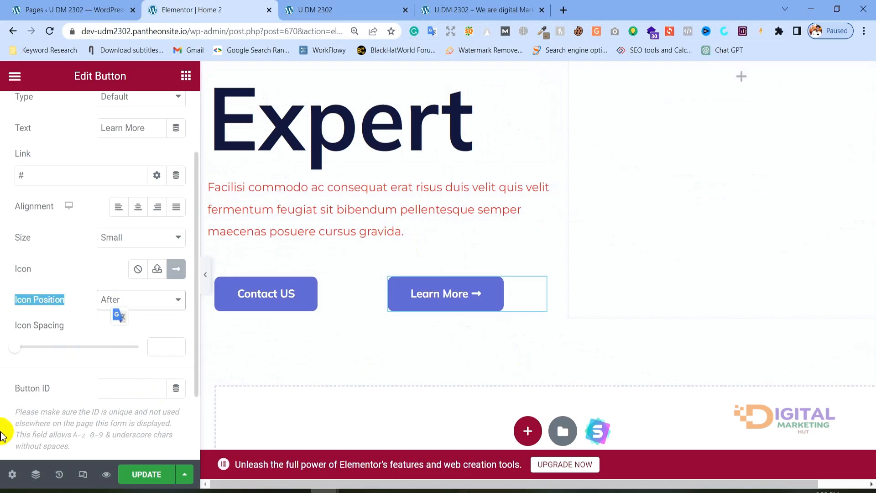
click(169, 325)
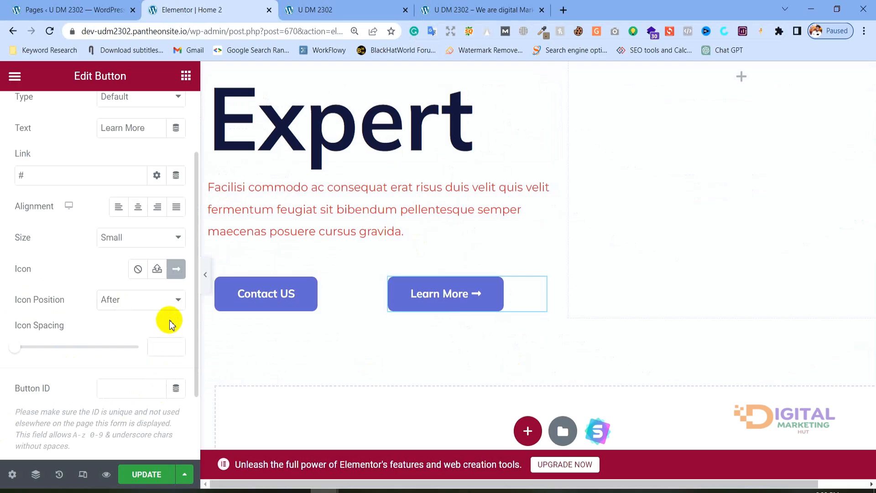
Step: Examine the Learn More button's styling and the page background around it on the live homepage
click(442, 9)
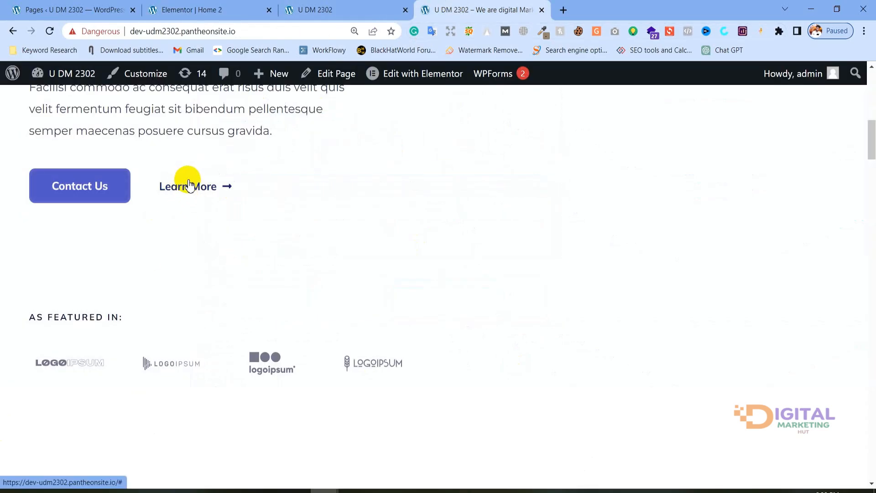
scroll(482, 285, up, 3)
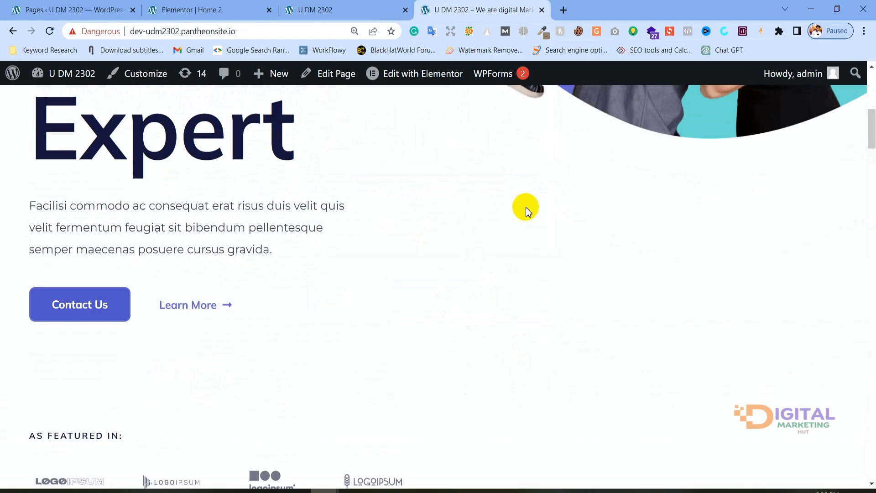
drag(524, 208, 537, 276)
key(Print)
drag(411, 225, 698, 366)
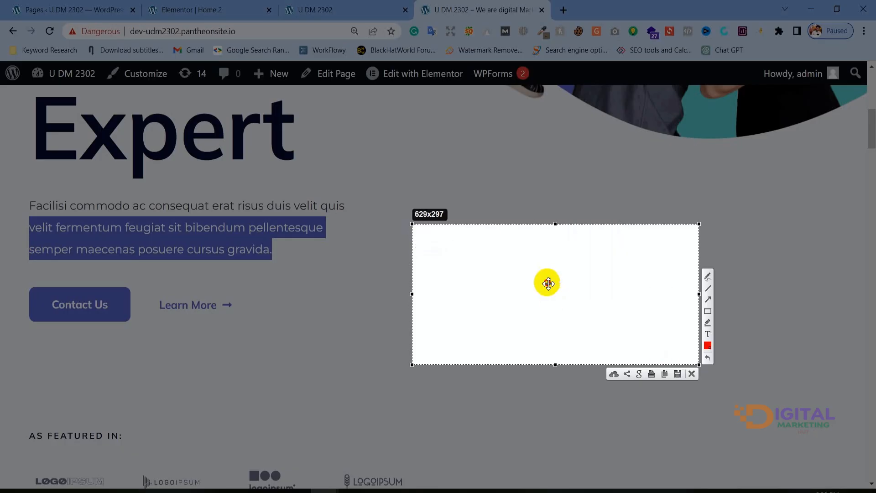
drag(547, 285, 588, 313)
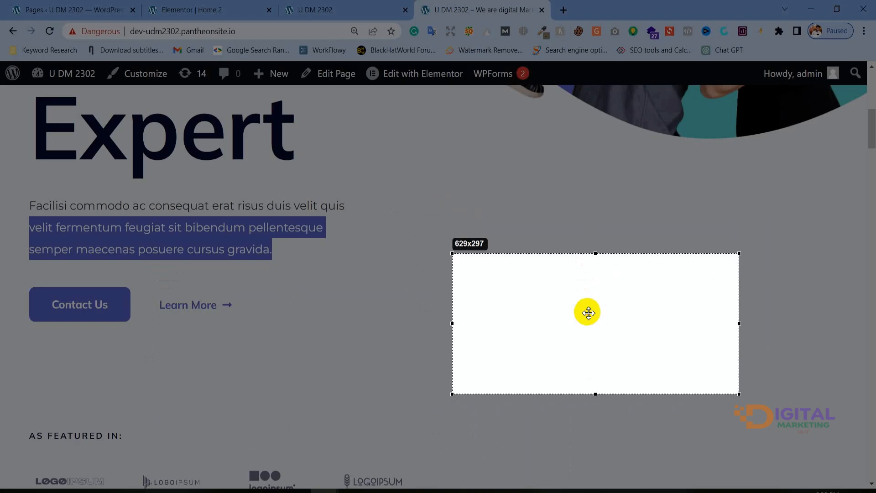
click(728, 401)
Step: Set the Learn More button's background color to the global color Theme Color 5
click(229, 5)
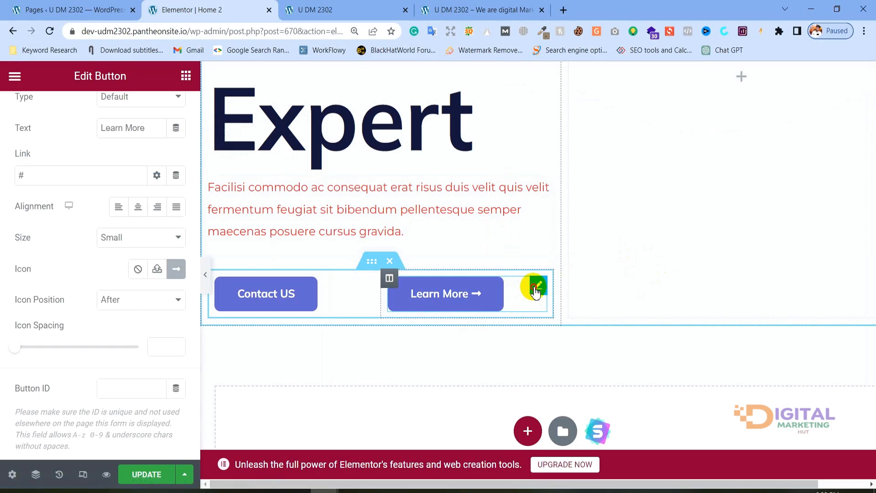
scroll(118, 114, up, 3)
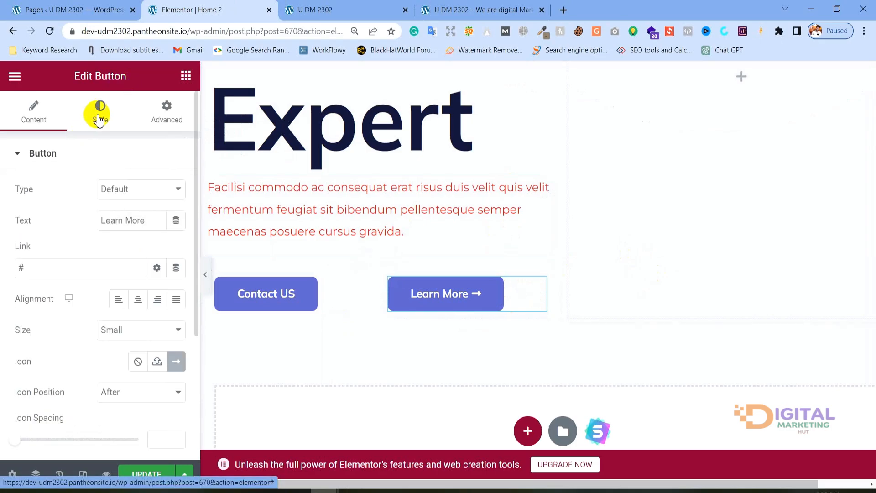
click(99, 122)
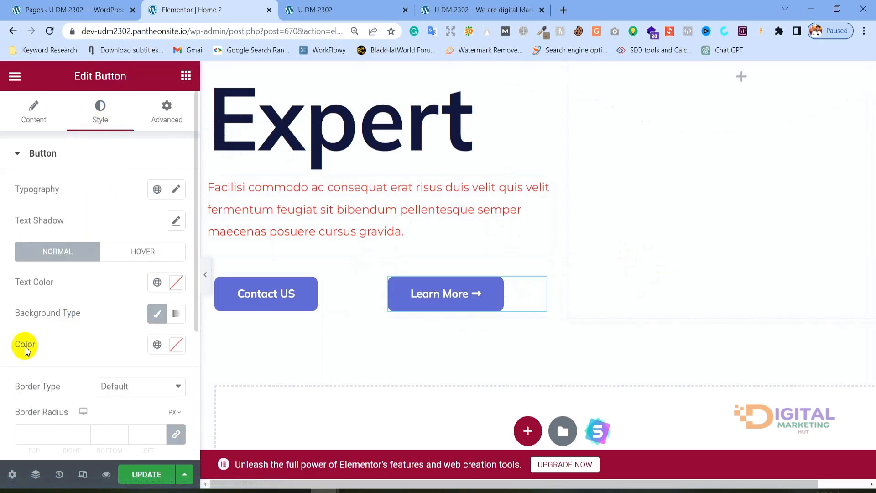
click(157, 345)
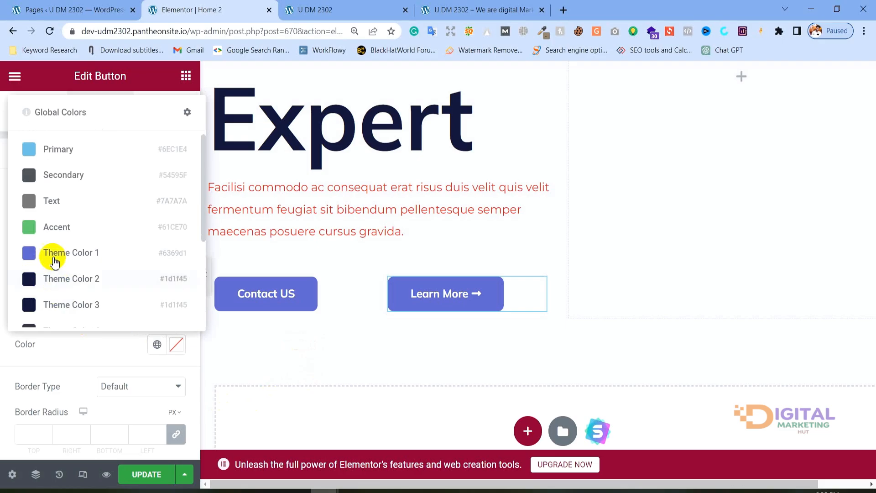
scroll(52, 255, down, 3)
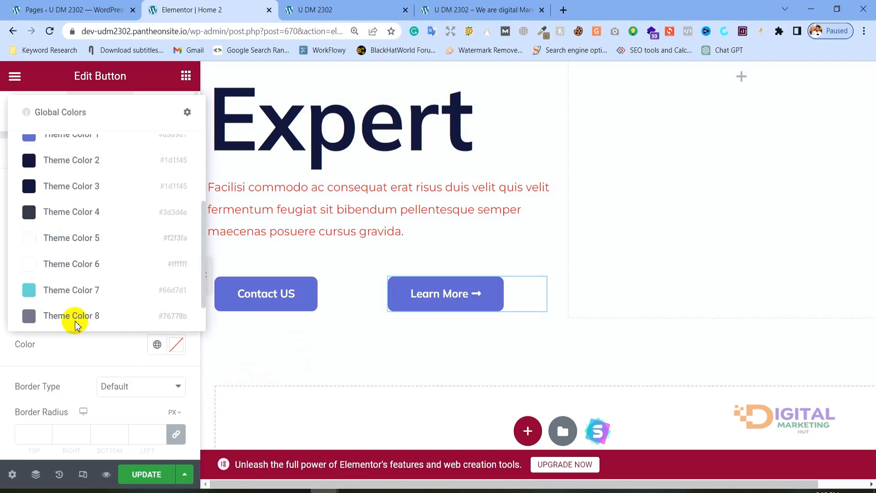
click(56, 238)
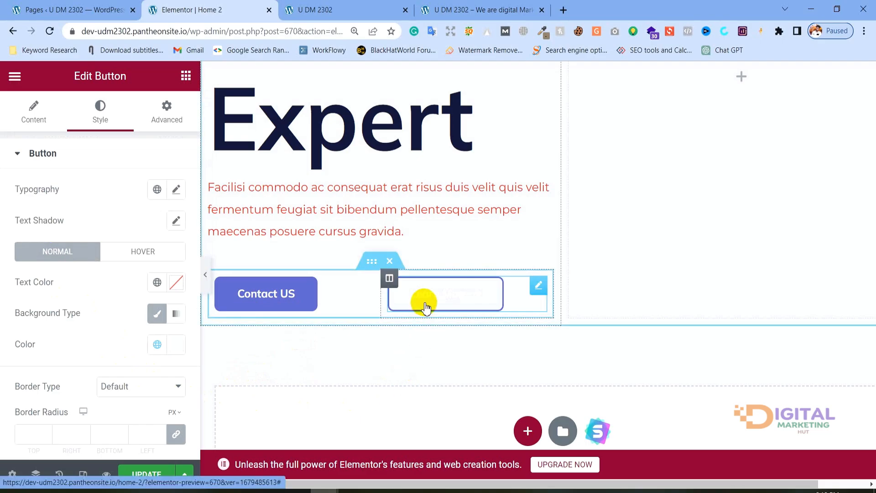
Step: Check the Learn More text color on the live homepage and set the button's text color to blue #1261FF
click(504, 5)
click(331, 204)
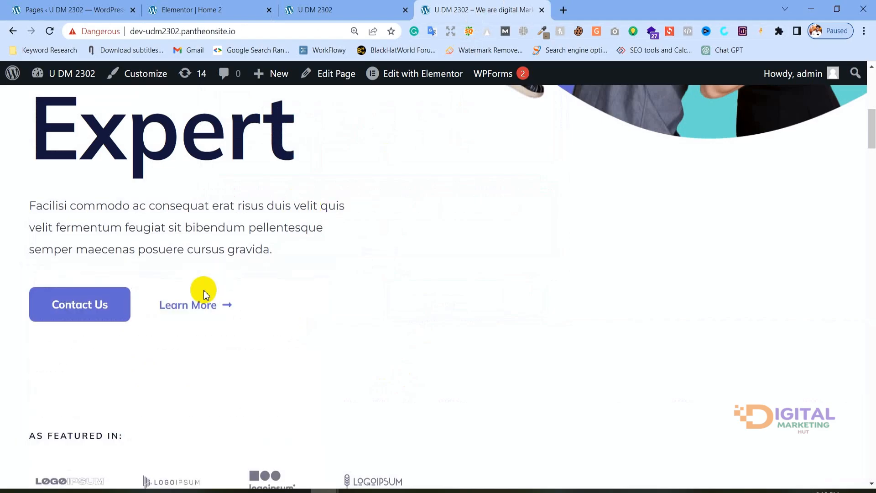
click(247, 11)
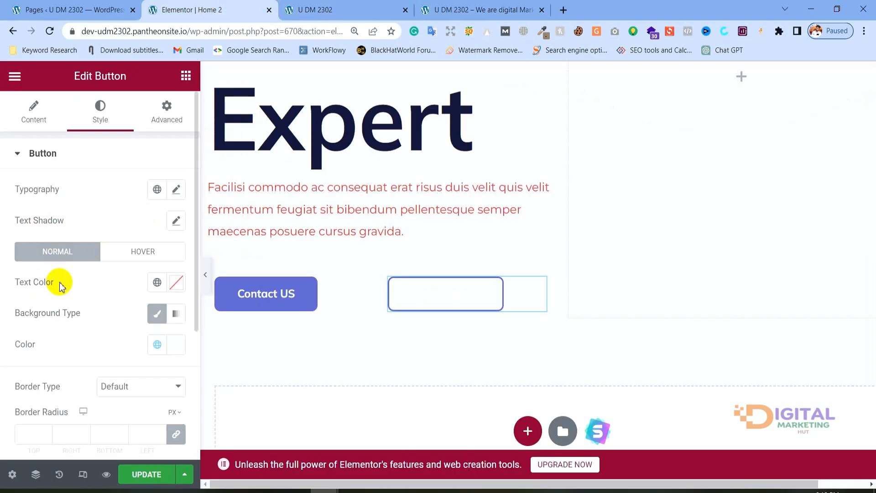
drag(59, 282, 10, 281)
click(176, 284)
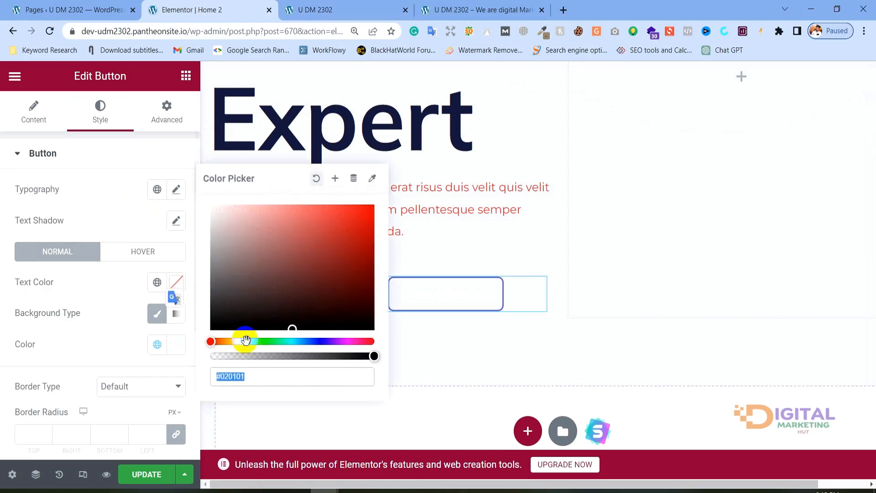
drag(245, 341, 311, 341)
drag(307, 283, 360, 191)
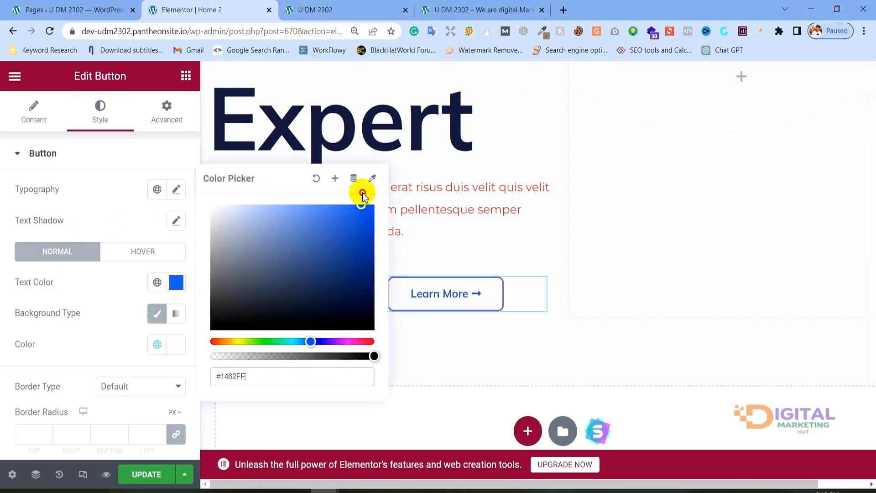
click(467, 352)
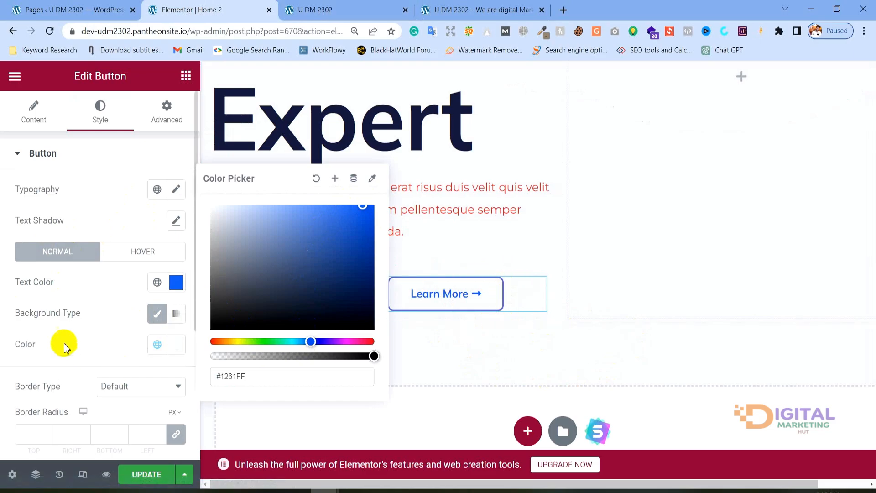
Step: Set the Learn More button's border type to None
scroll(63, 343, down, 2)
click(32, 296)
drag(32, 297, 102, 305)
click(100, 300)
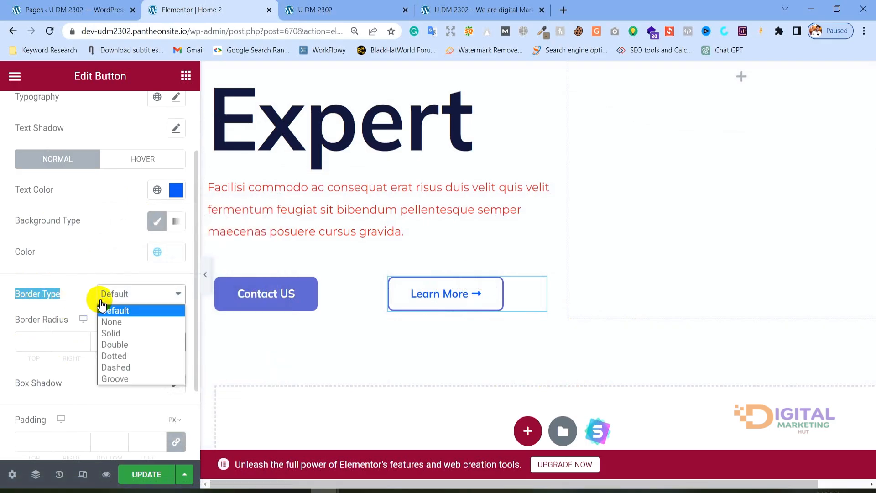
click(109, 319)
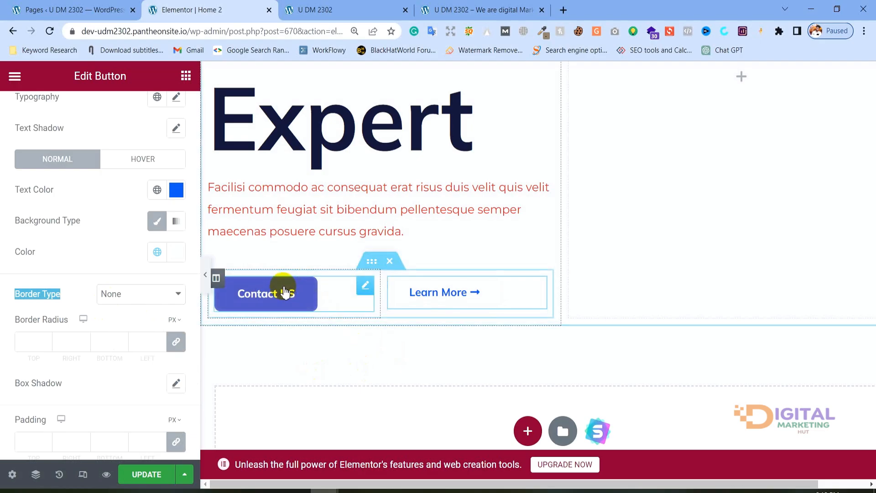
Step: Check the button spacing on the live homepage and narrow the Contact US column so Learn More sits closer to it
click(442, 10)
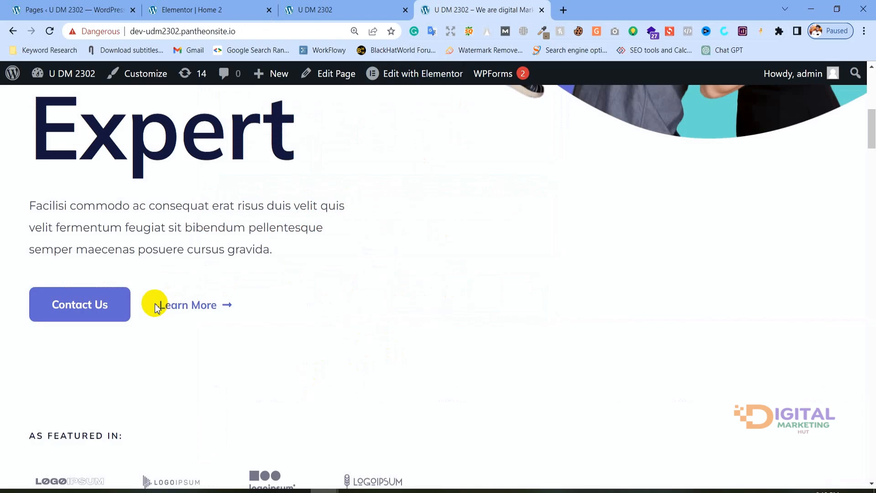
click(235, 6)
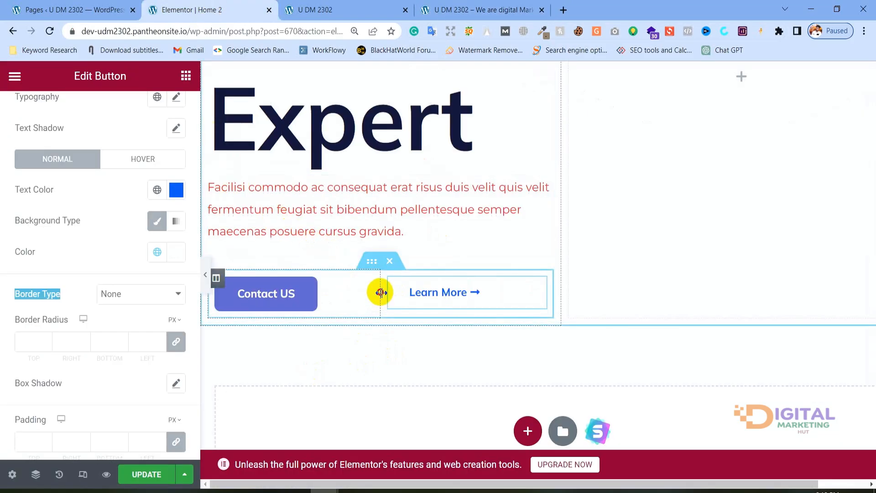
drag(380, 292, 335, 294)
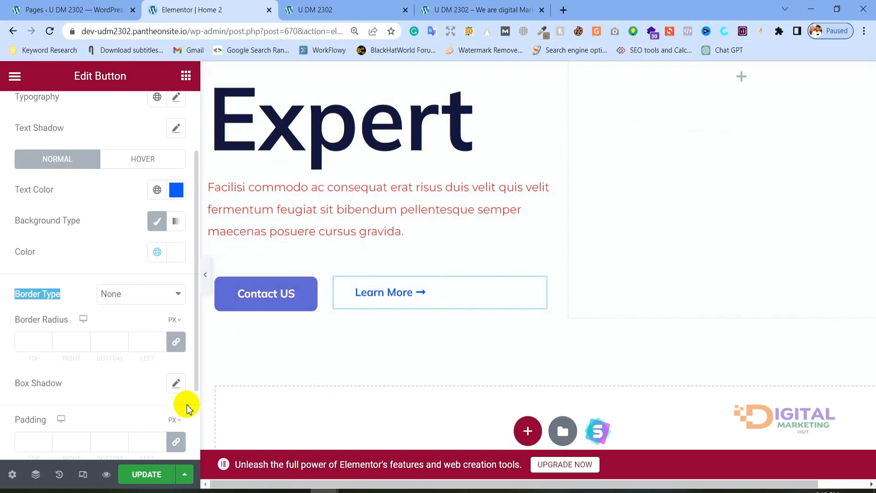
Step: Check the hero picture on the live homepage and add an Image widget to the empty column beside the Child Expert heading
scroll(524, 290, up, 4)
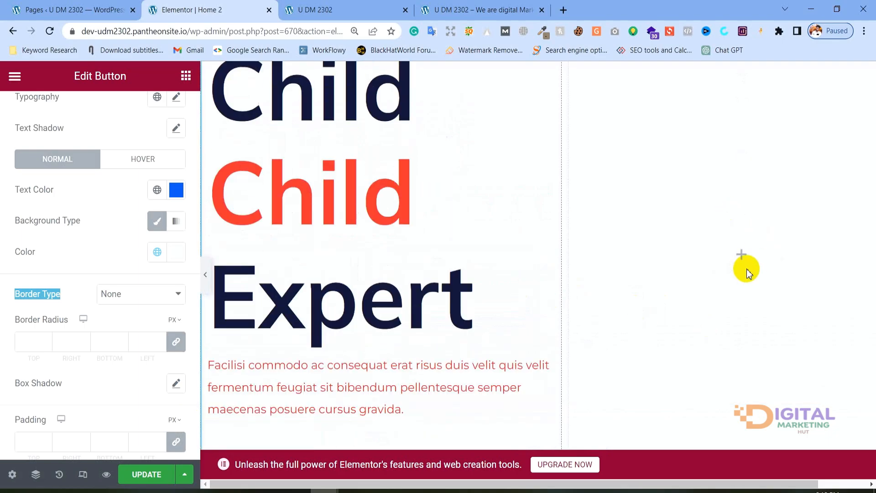
key(ctrl+minus)
key(ctrl+minus)
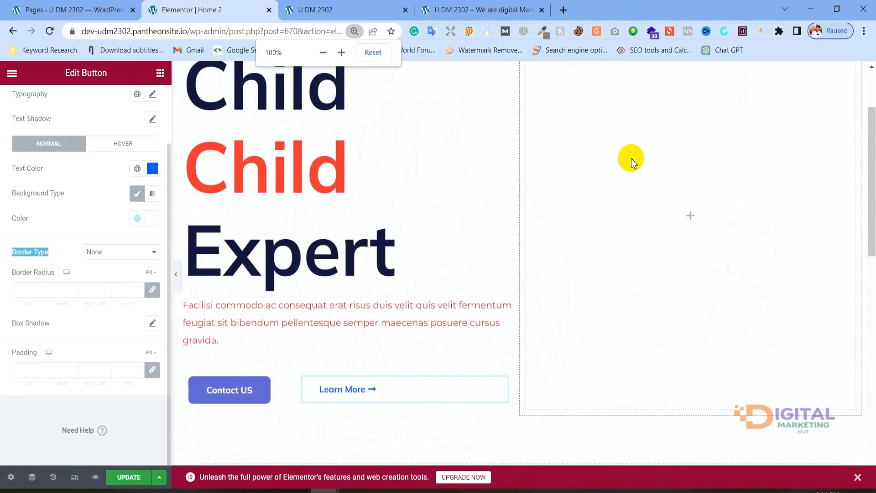
scroll(657, 201, up, 2)
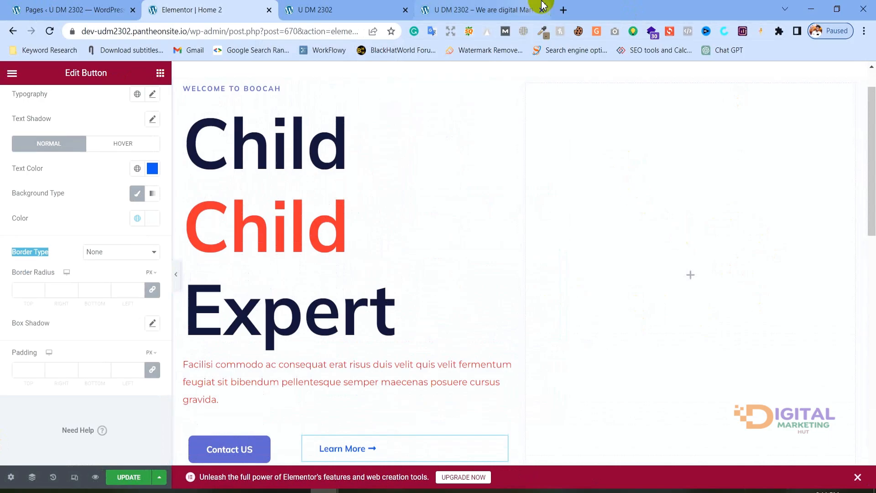
click(524, 9)
scroll(714, 186, up, 6)
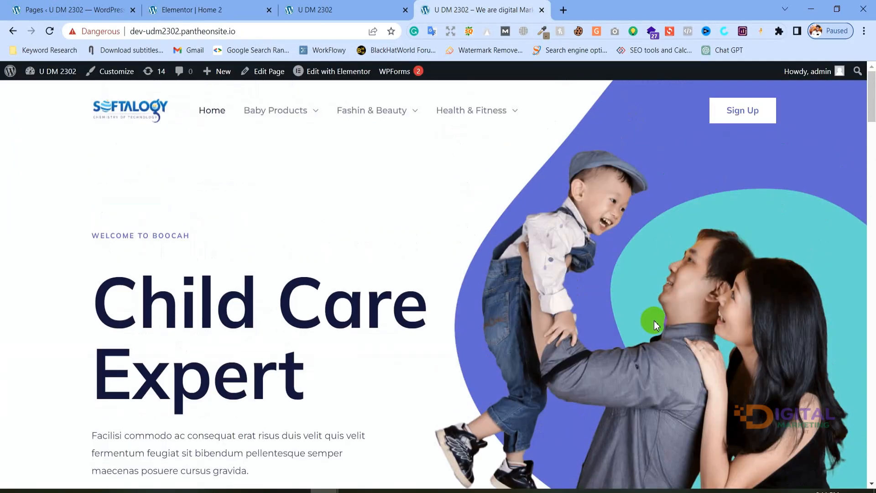
click(214, 7)
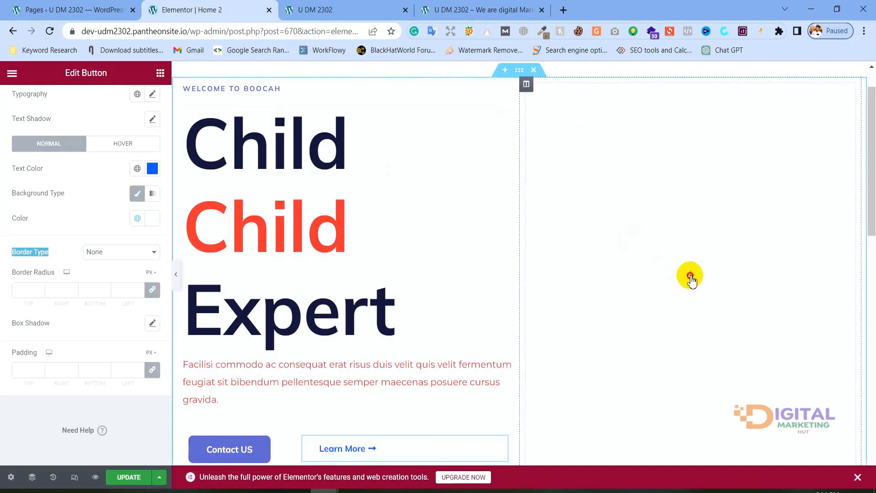
click(689, 275)
drag(38, 268, 731, 249)
mouse_move(97, 230)
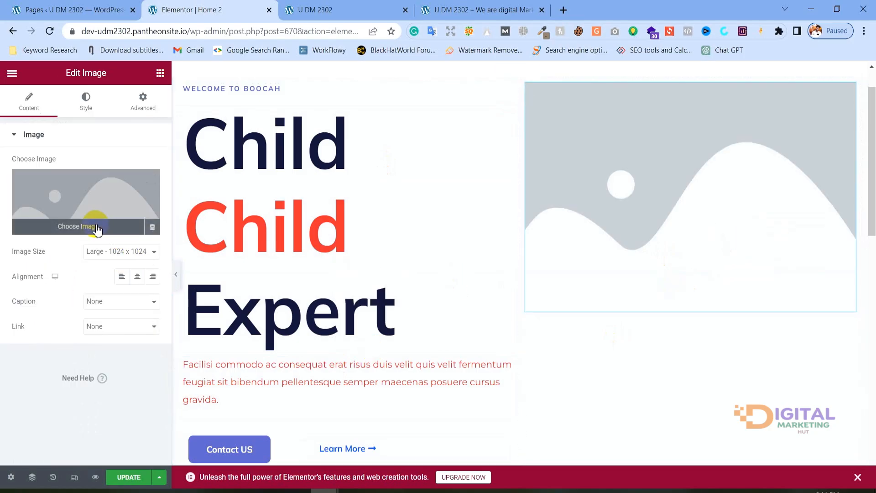
click(98, 227)
click(160, 118)
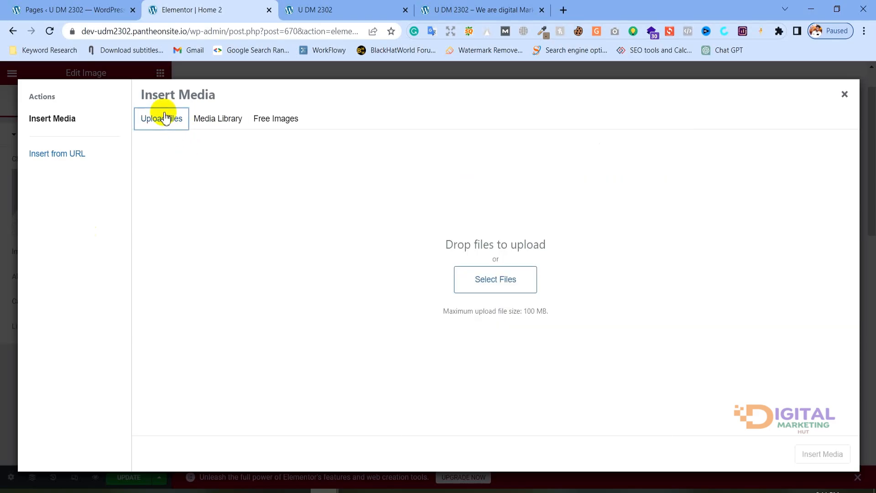
click(496, 274)
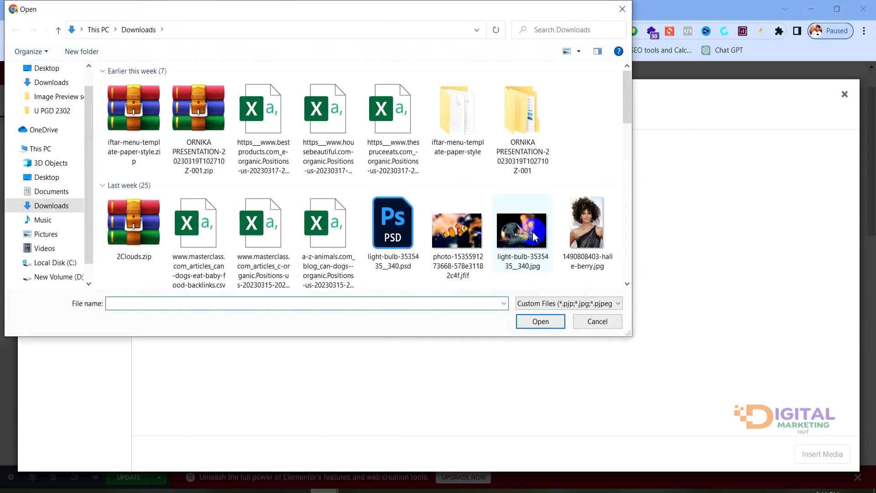
click(458, 227)
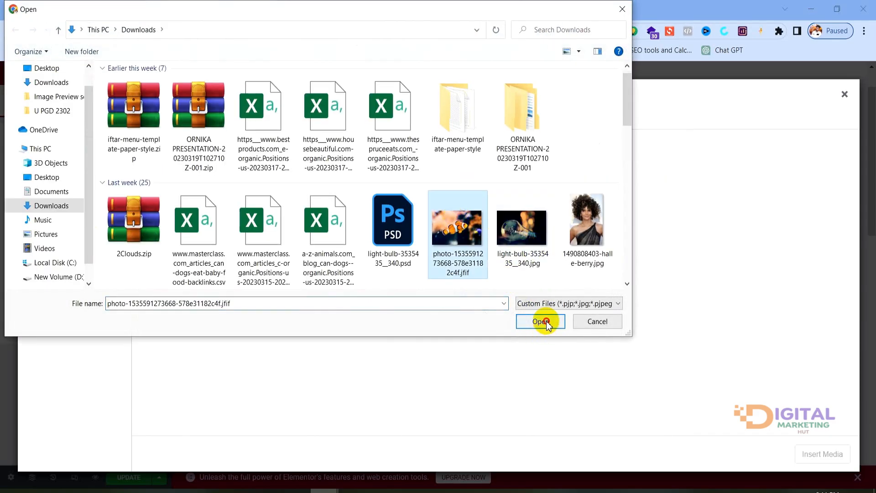
click(540, 322)
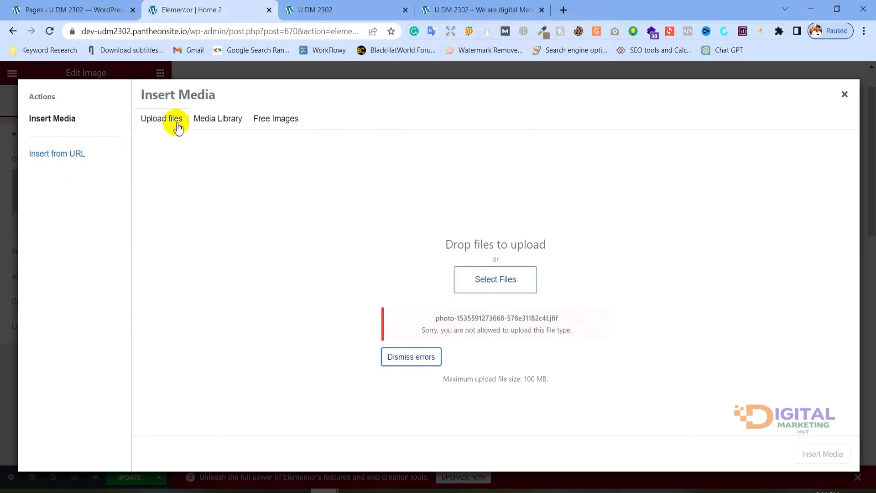
Step: Upload light-bulb-3535435__340.jpg from Downloads and insert it into the image widget
click(469, 276)
click(522, 228)
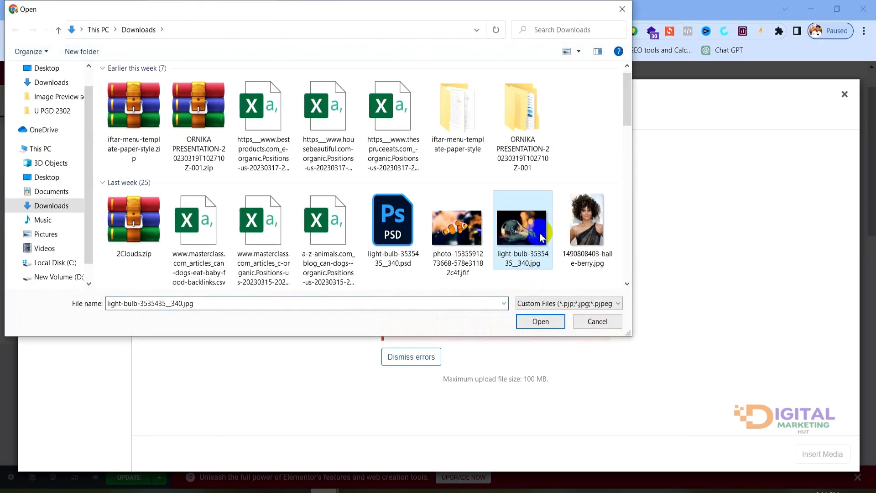
click(538, 318)
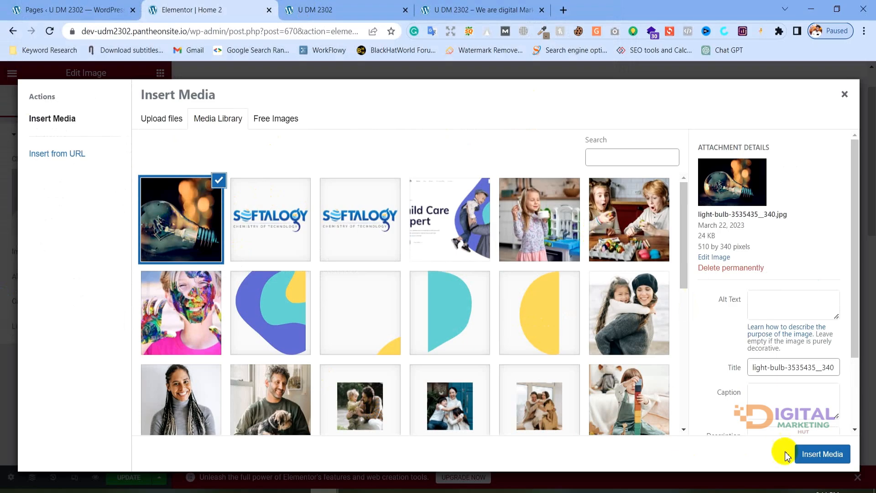
click(817, 453)
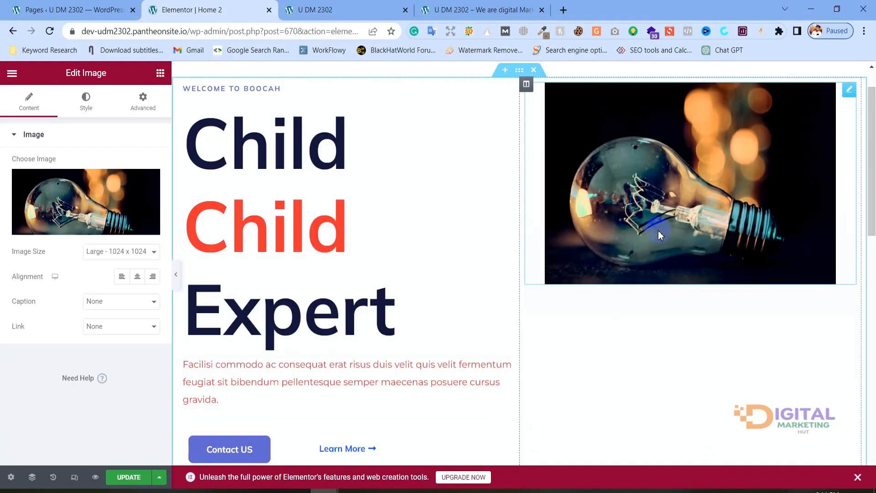
Step: Check the live homepage's hero picture and replace the widget's image with child-care-template-hero-img-bg.png from the media library
click(457, 10)
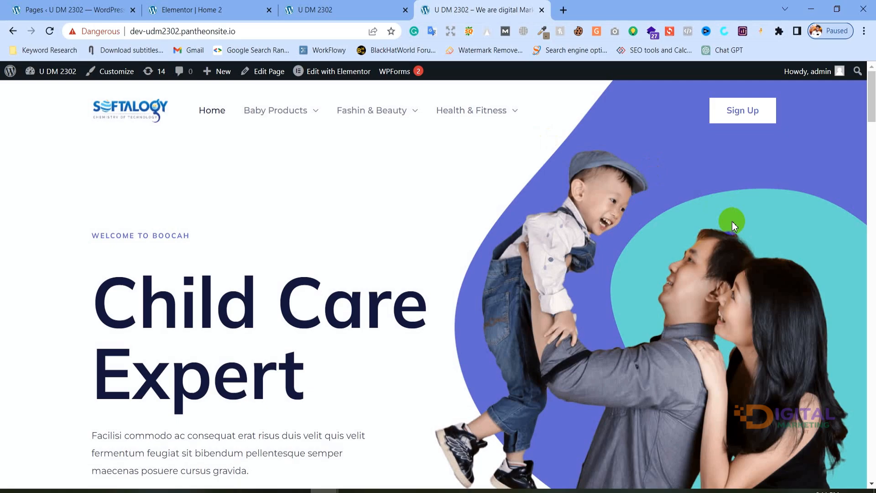
click(159, 10)
click(131, 210)
scroll(537, 283, down, 10)
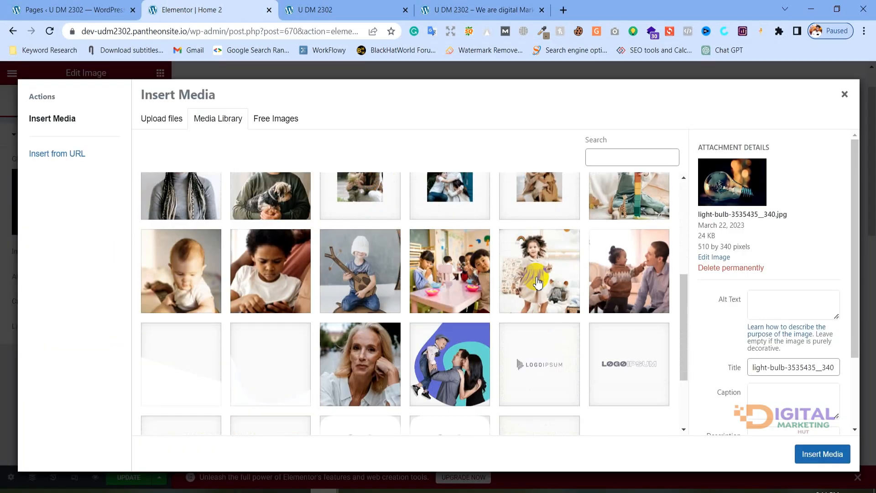
click(451, 250)
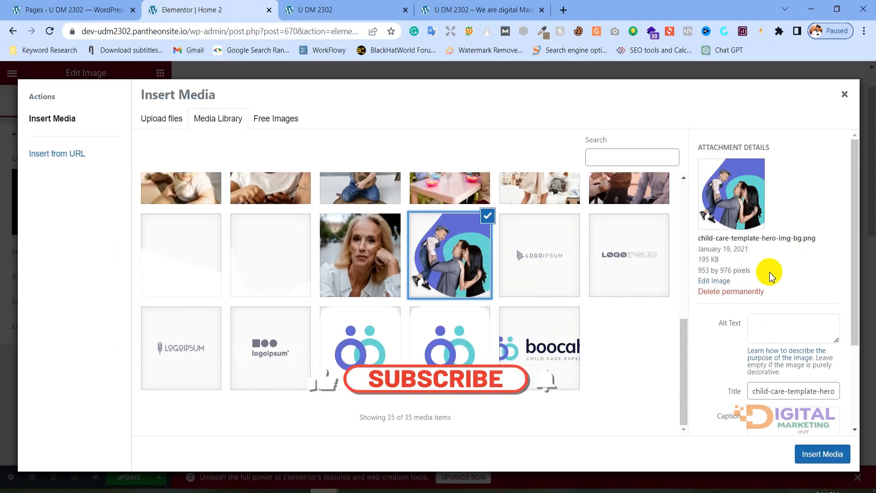
click(822, 454)
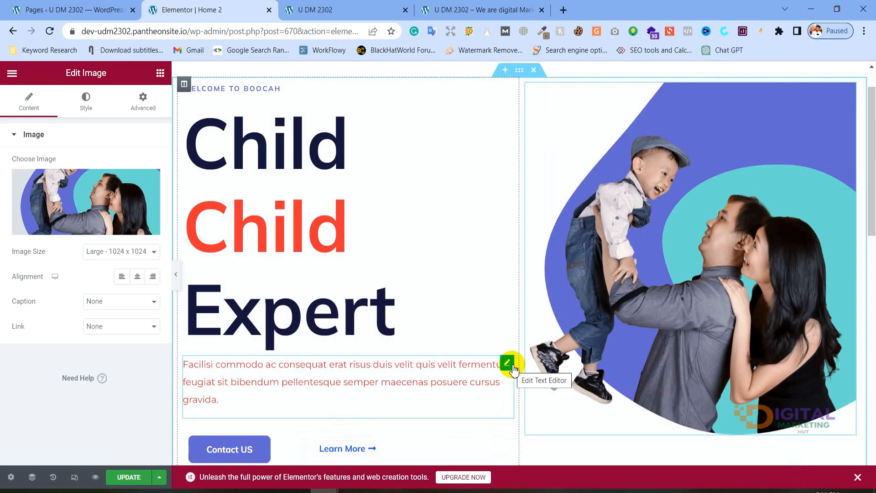
Step: Update the Home 2 page and compare its preview with the hero section on the live homepage
click(128, 479)
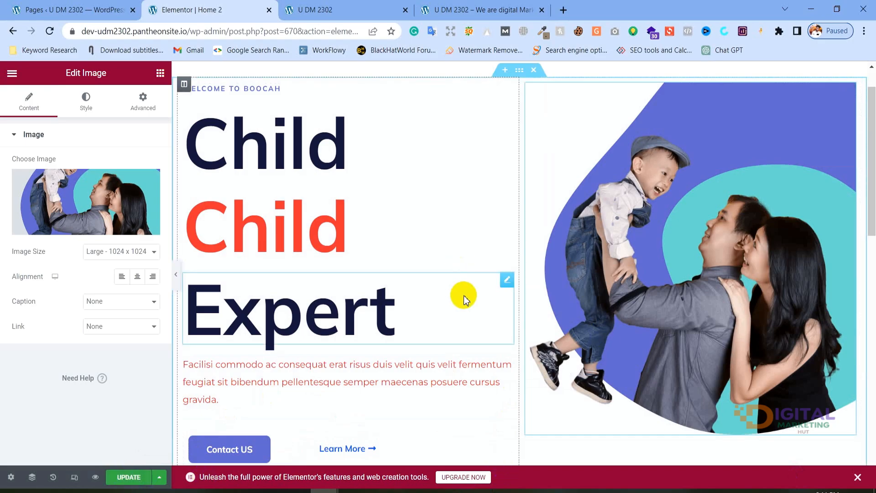
click(95, 477)
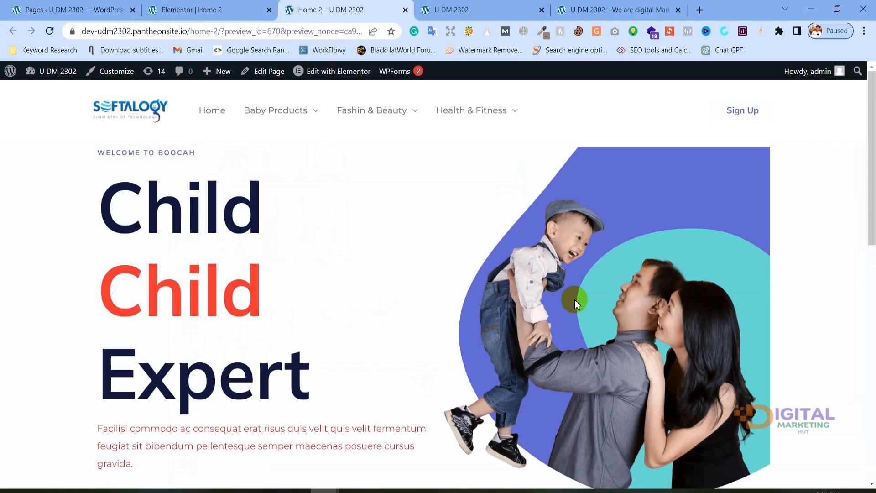
click(591, 9)
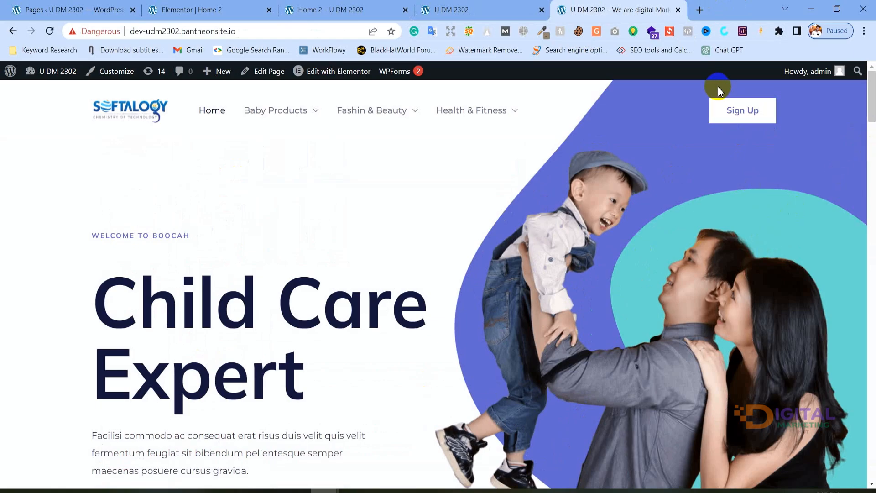
click(319, 9)
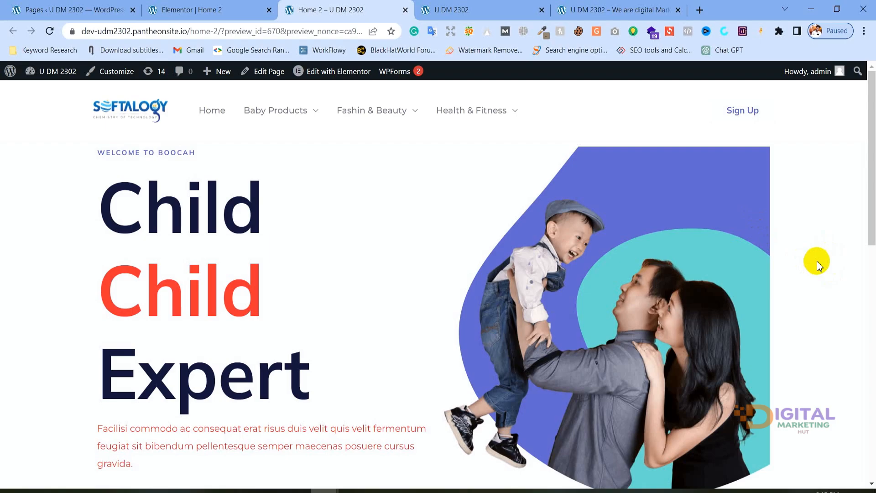
Step: Examine the live homepage's hero image width and section spacing against the Home 2 layout in the editor
click(621, 10)
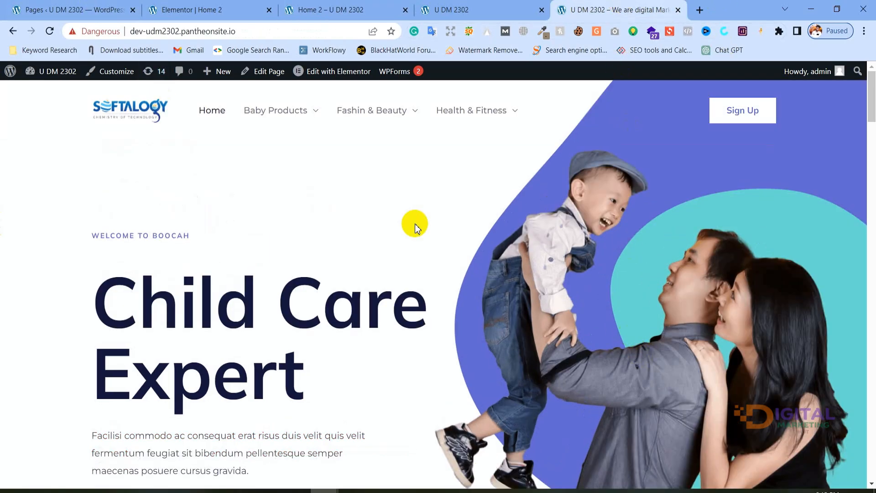
click(248, 8)
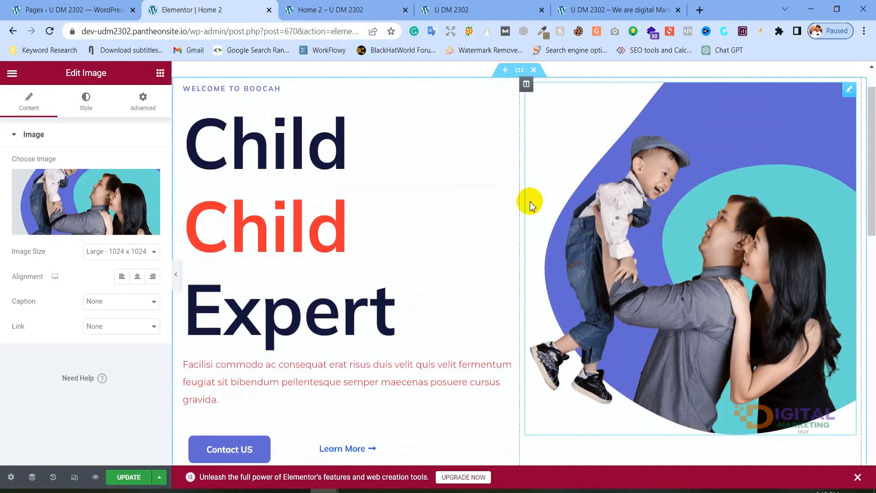
click(593, 3)
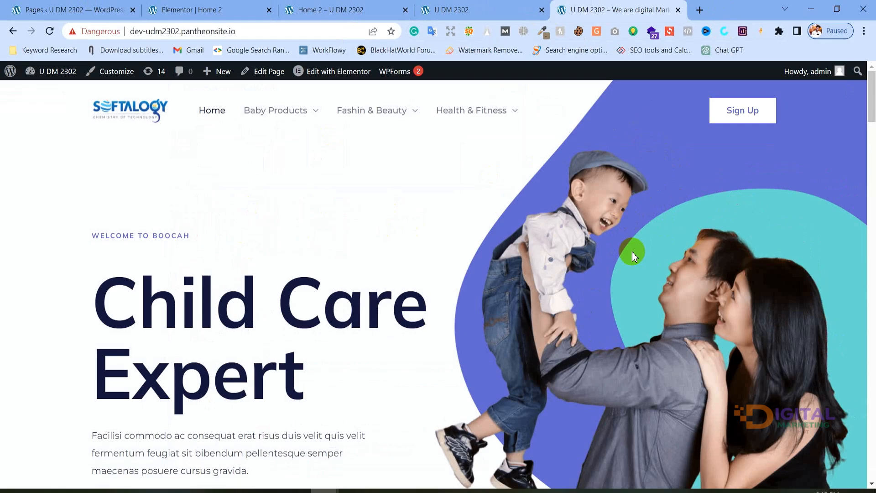
scroll(632, 256, down, 1)
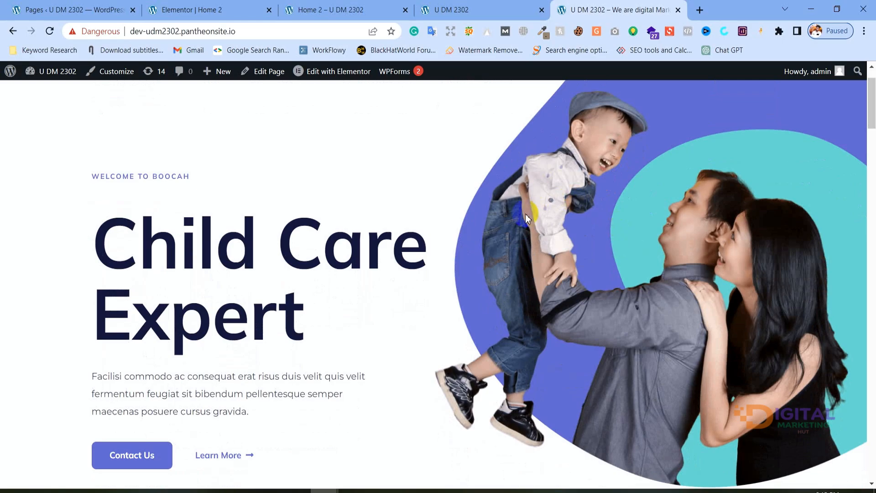
scroll(537, 211, down, 5)
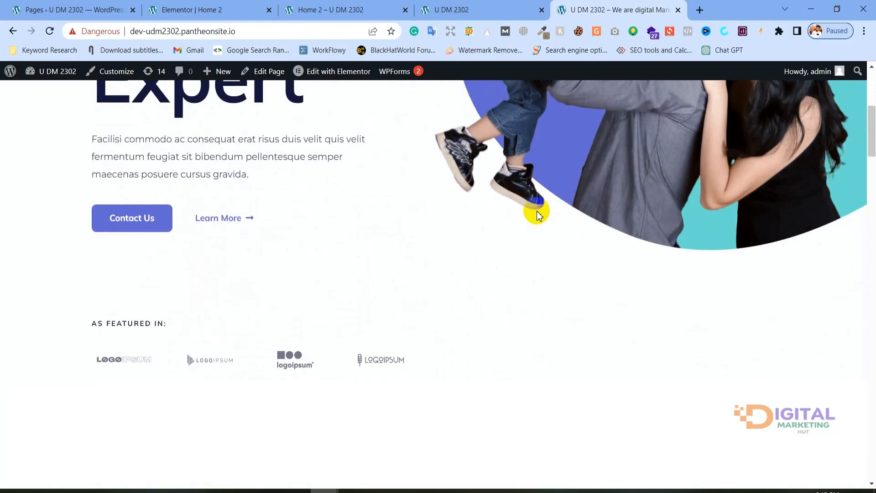
scroll(529, 233, up, 7)
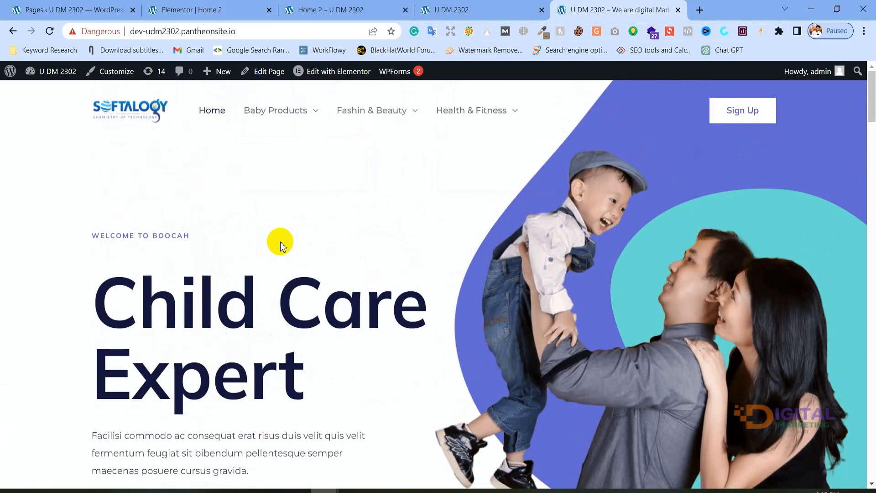
click(214, 11)
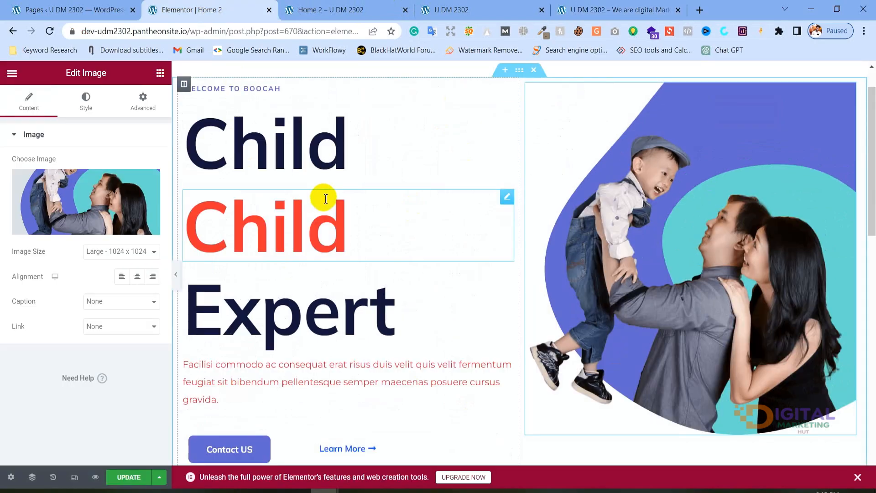